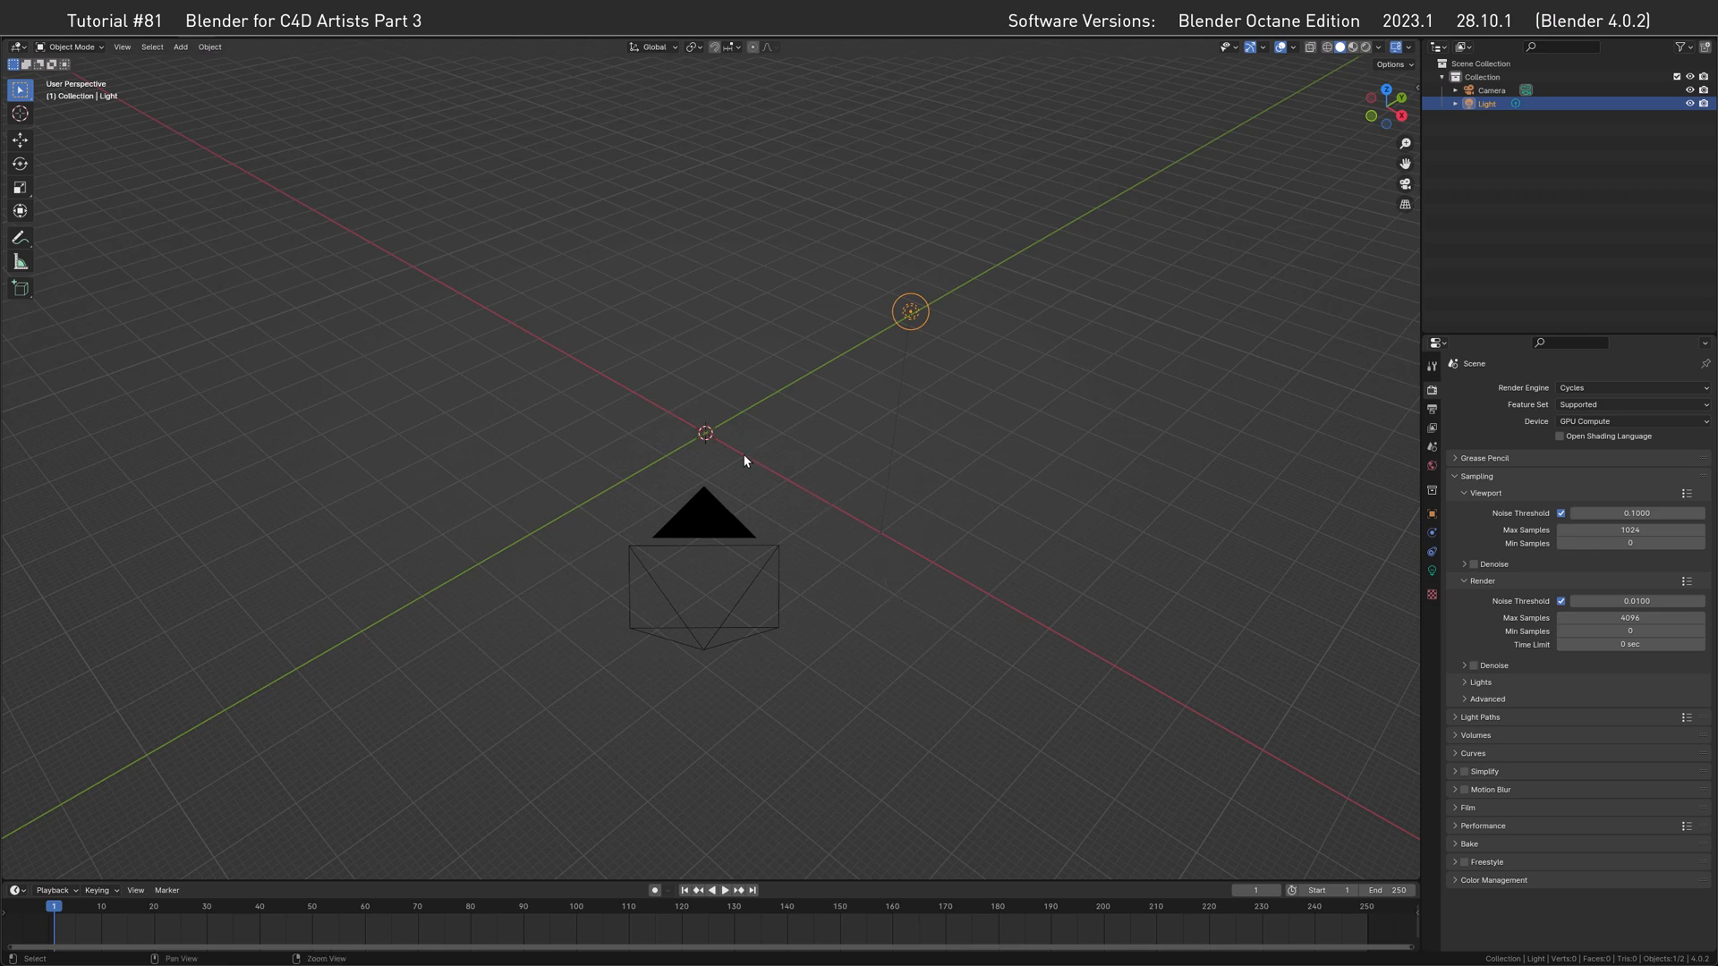
middle_drag(753, 466, 712, 522)
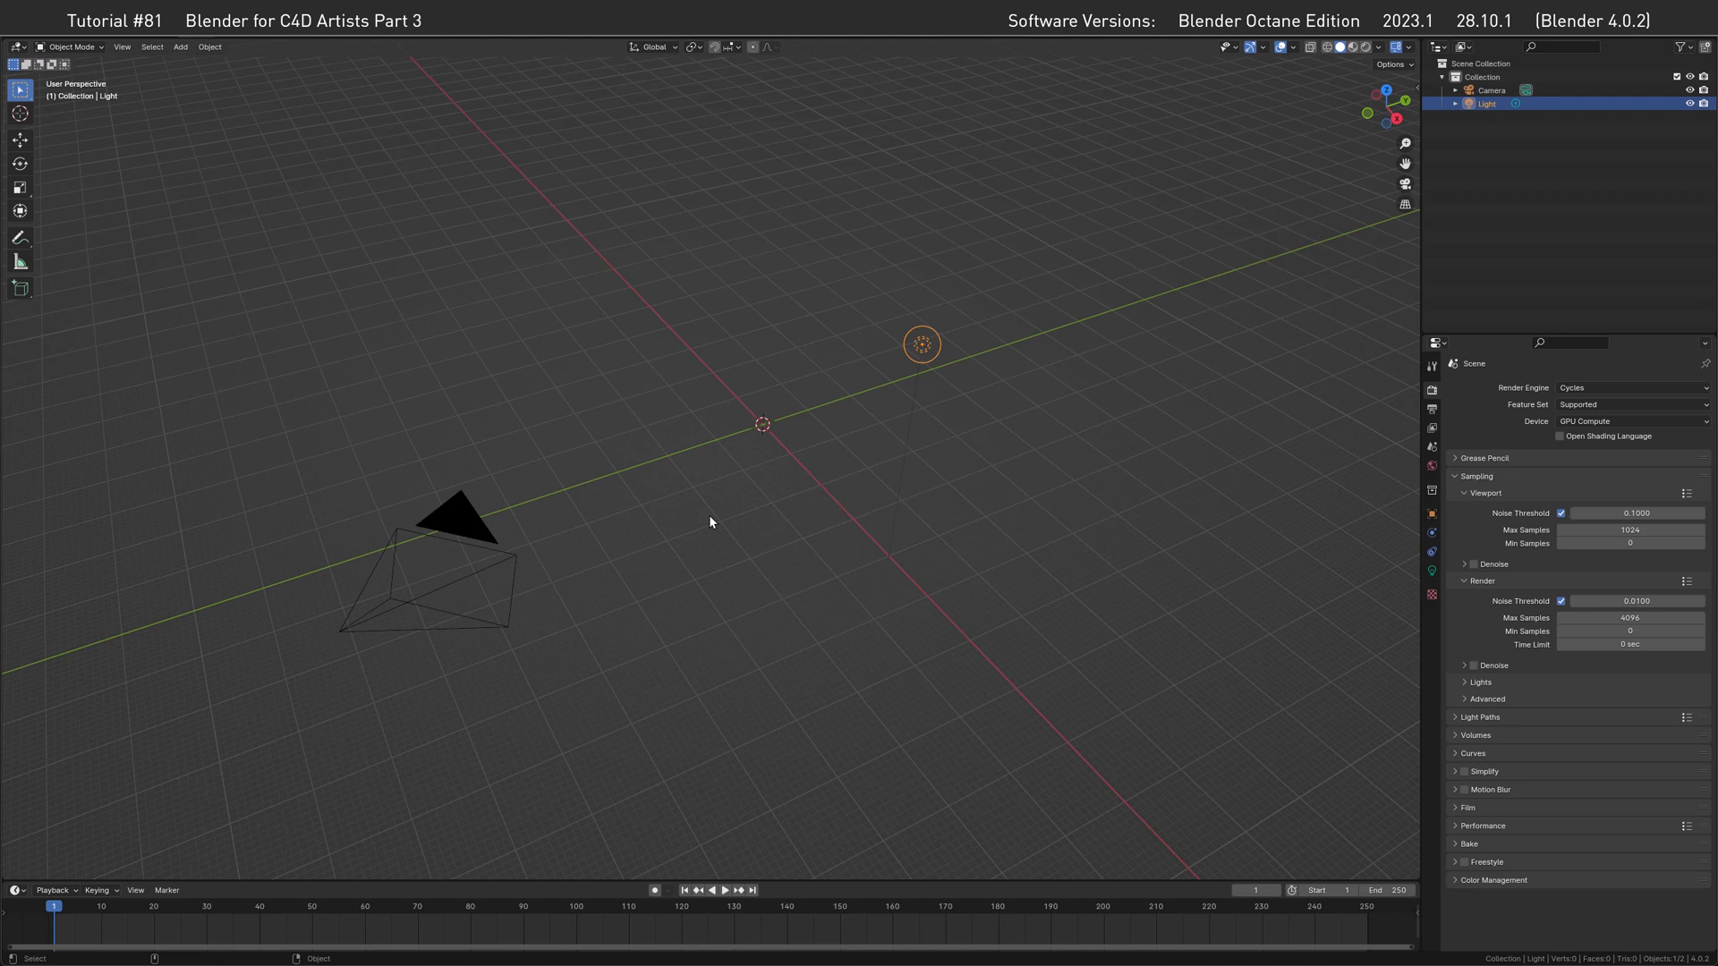
middle_drag(710, 517, 777, 447)
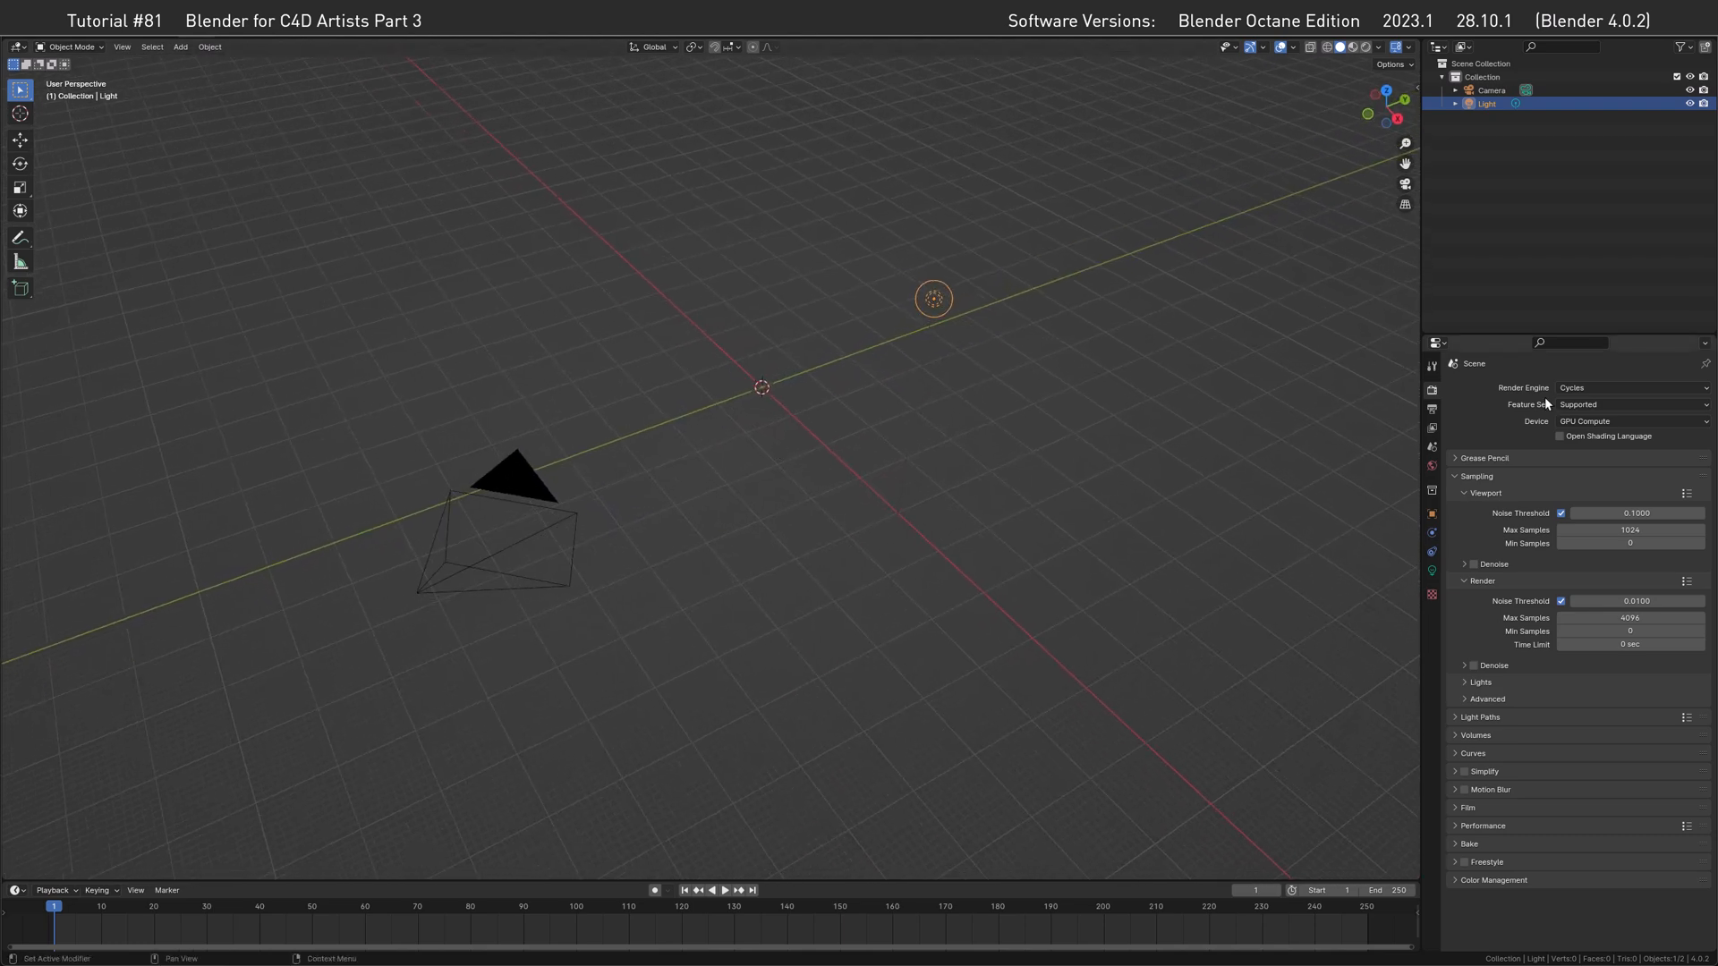
click(1579, 390)
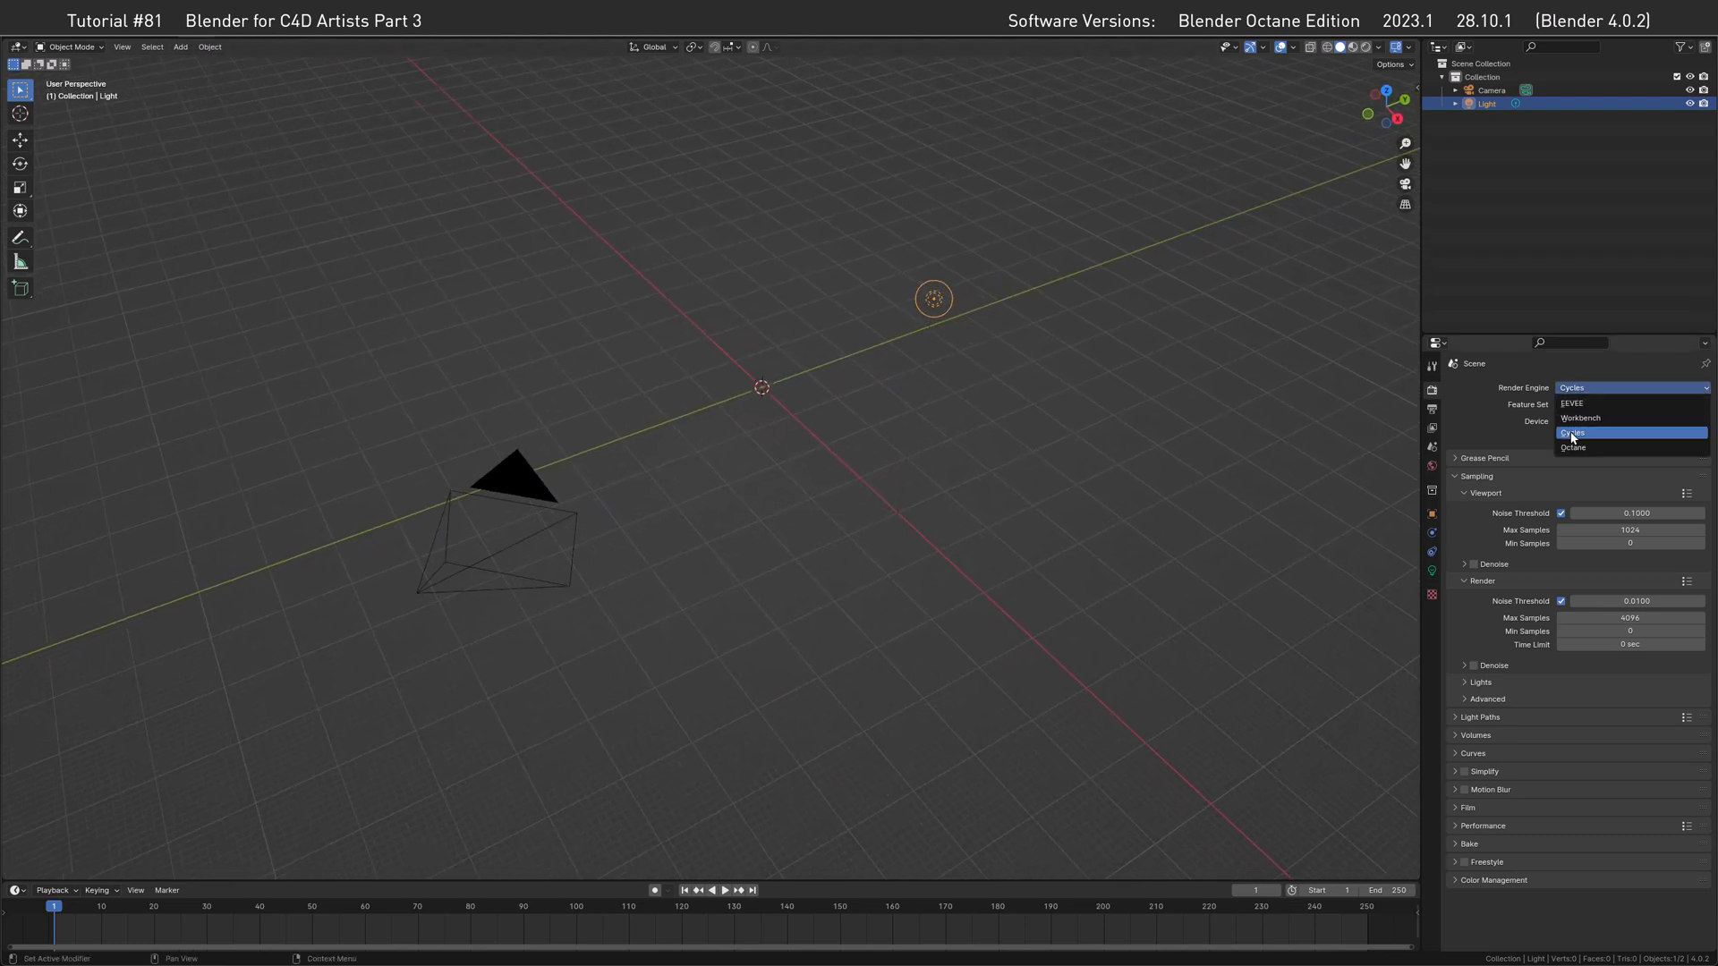
click(1568, 392)
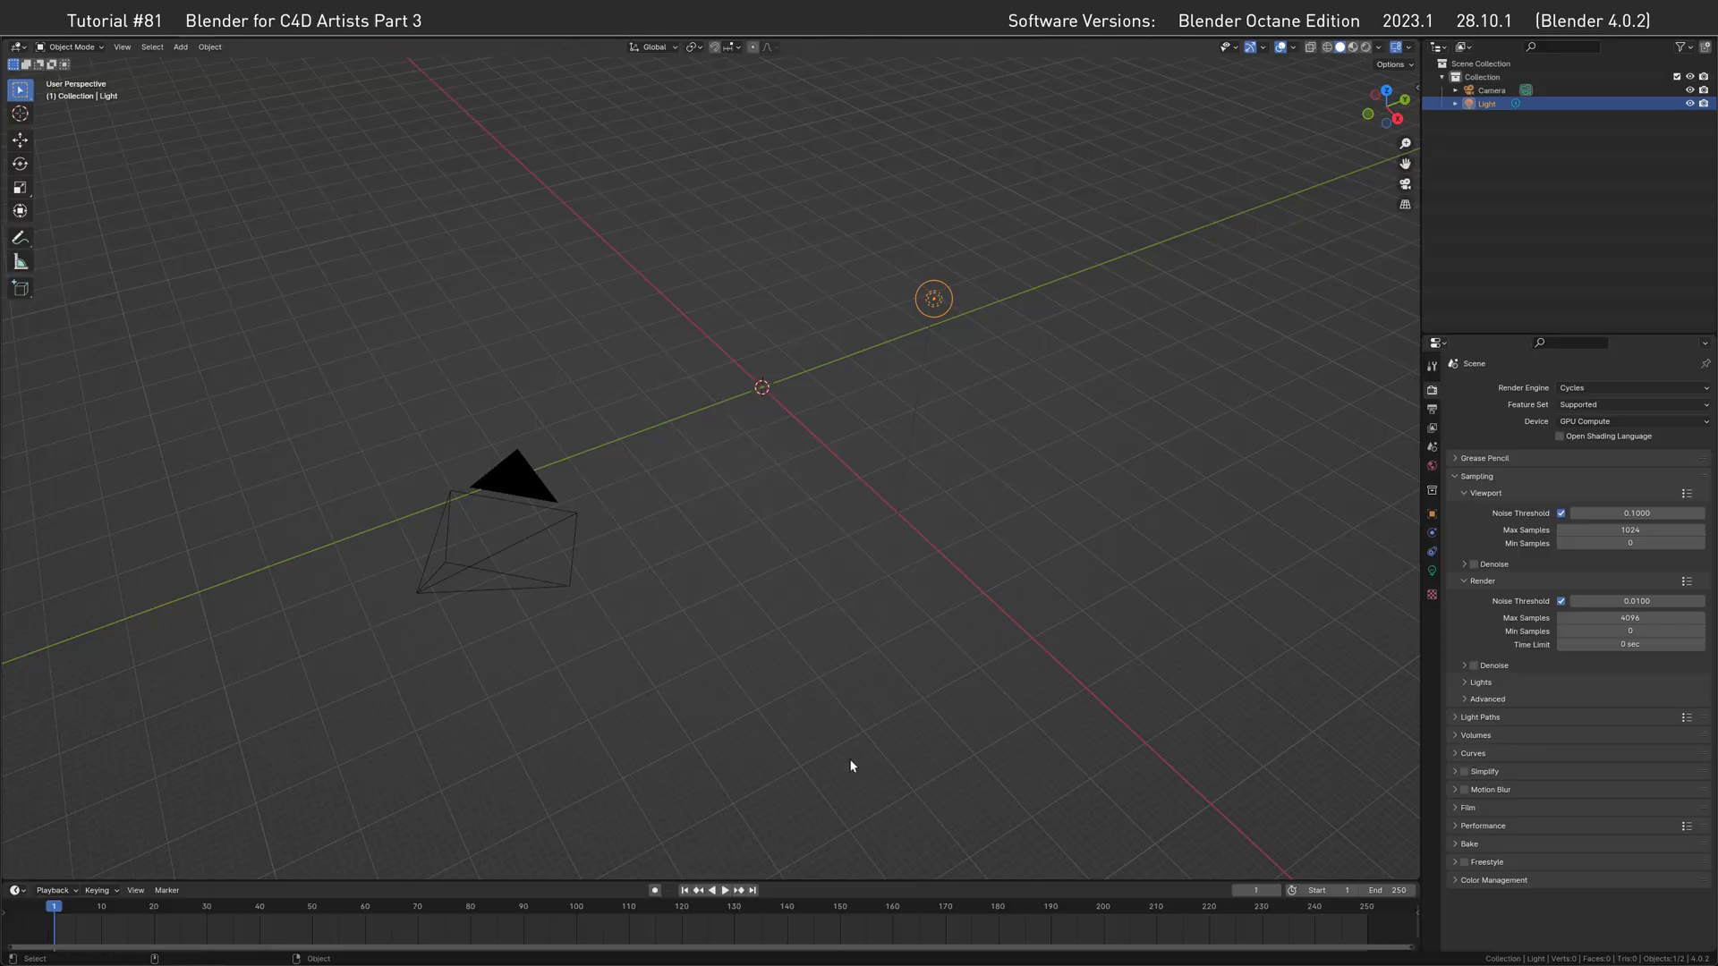
Switch to the browser and open the Downloads page of the OTOY account.
key(alt+Tab)
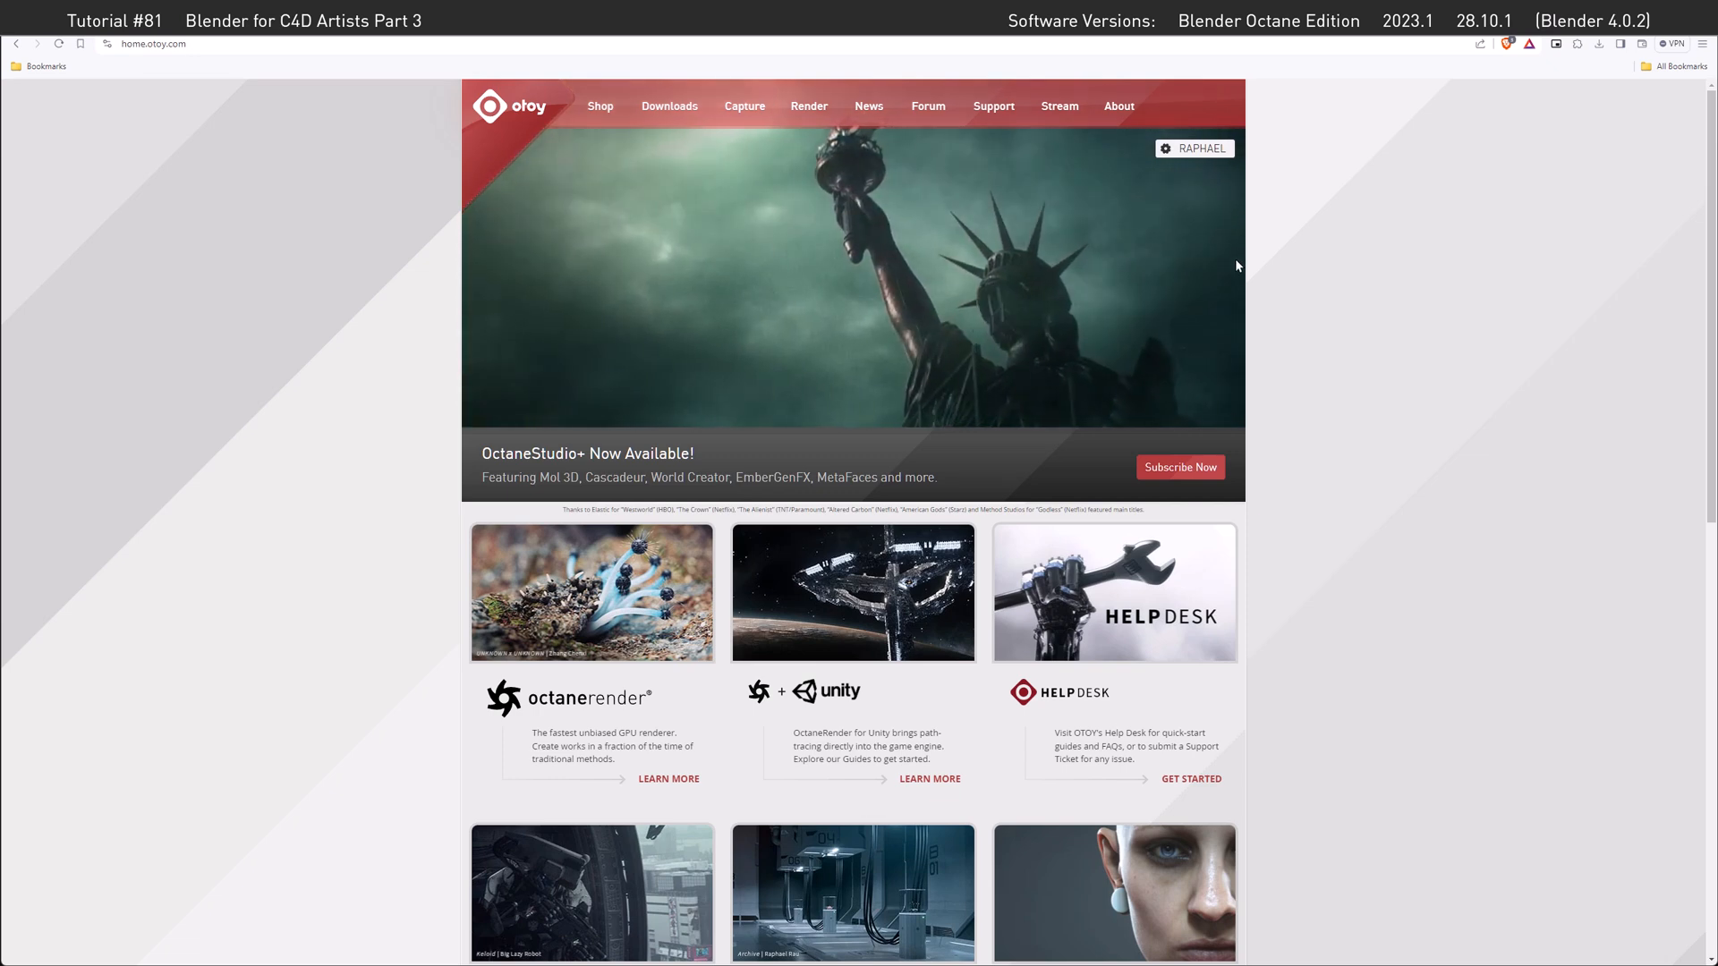
click(1192, 150)
click(1188, 177)
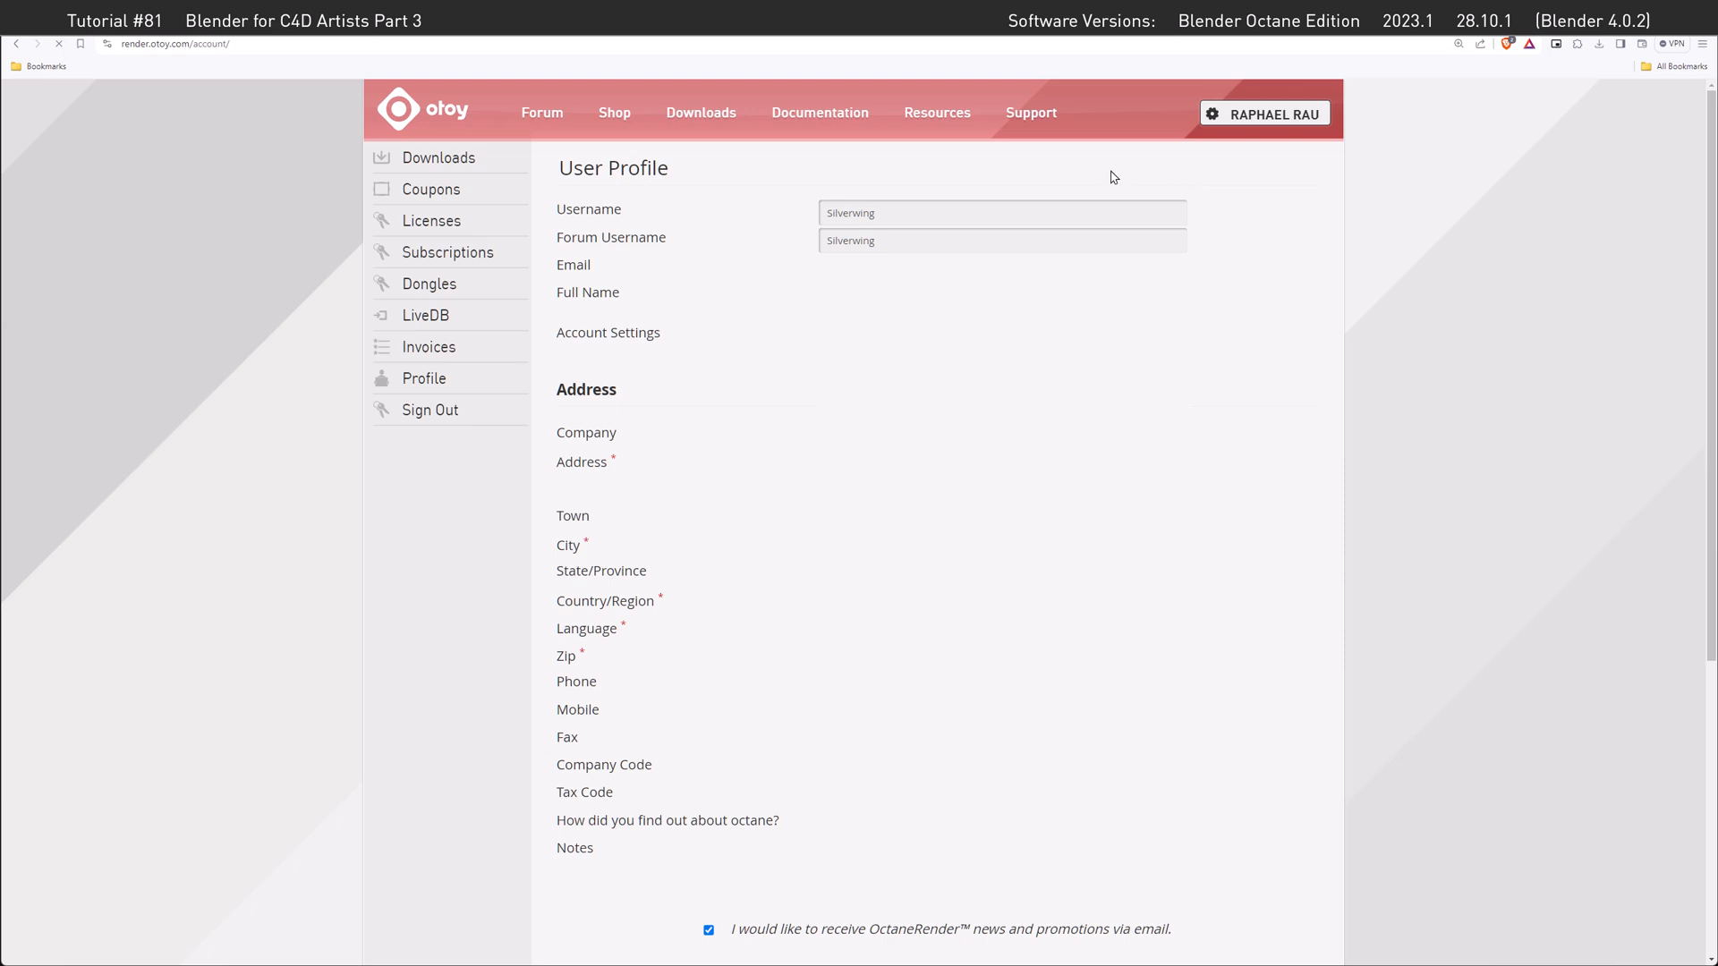
click(416, 161)
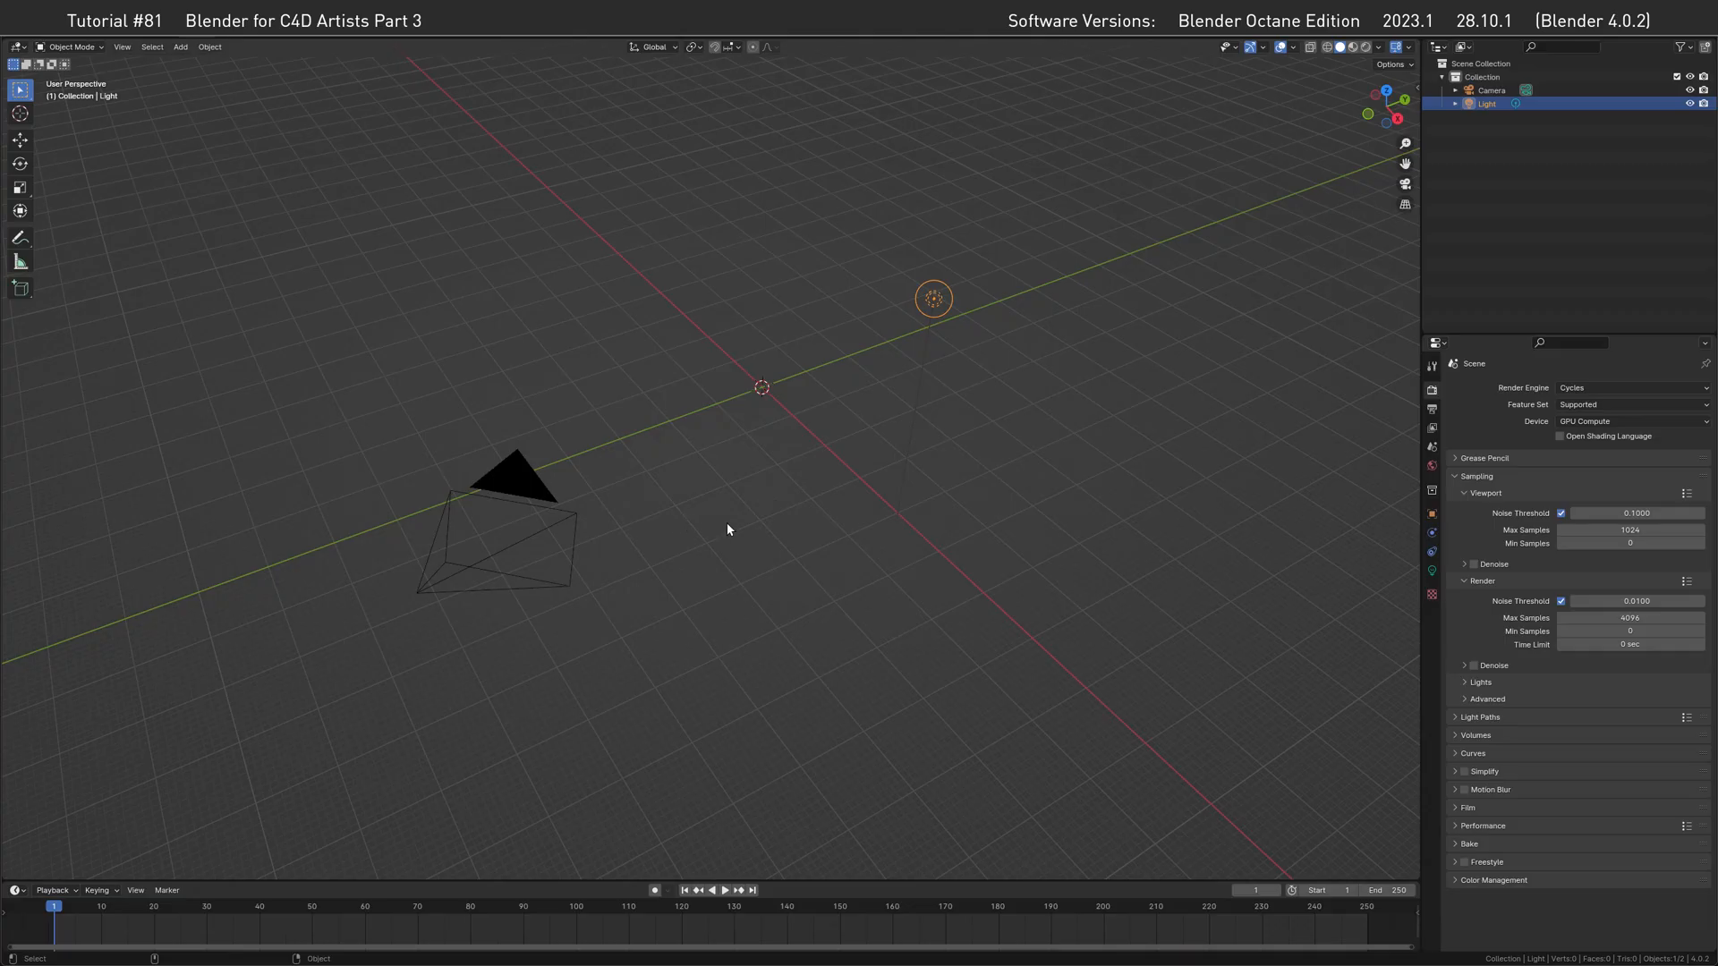
Switch back to Blender and set the scene's render engine to Octane.
click(1591, 386)
click(1580, 448)
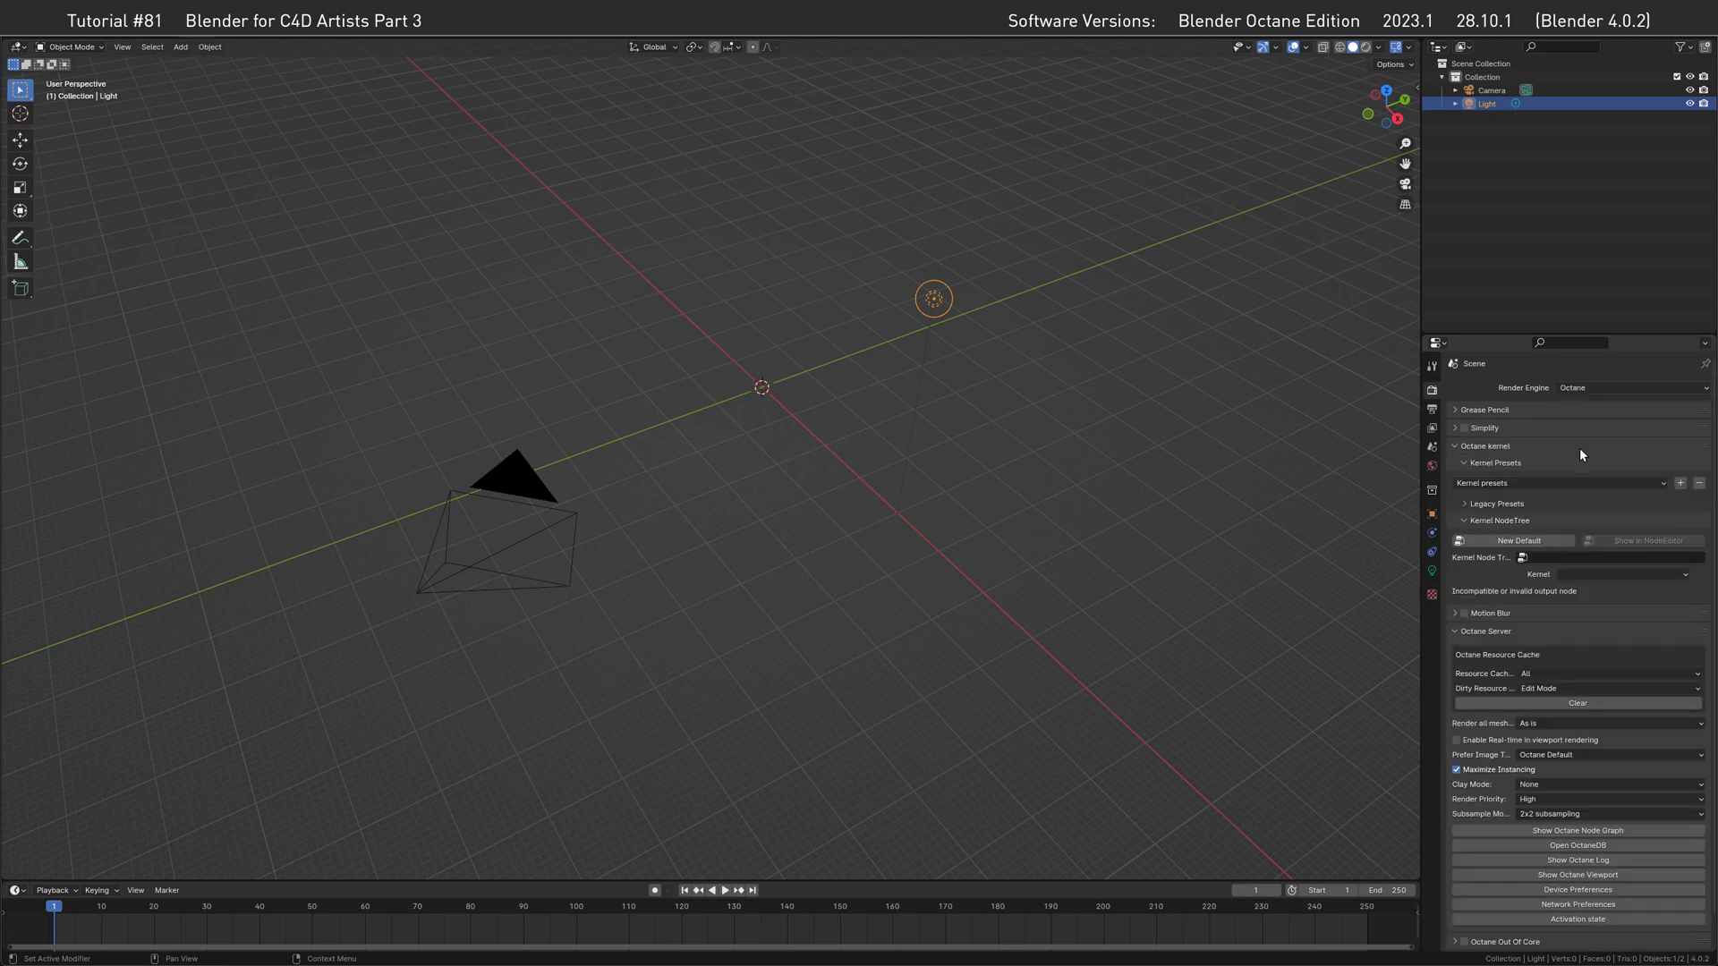
scroll(1699, 664, down, 1)
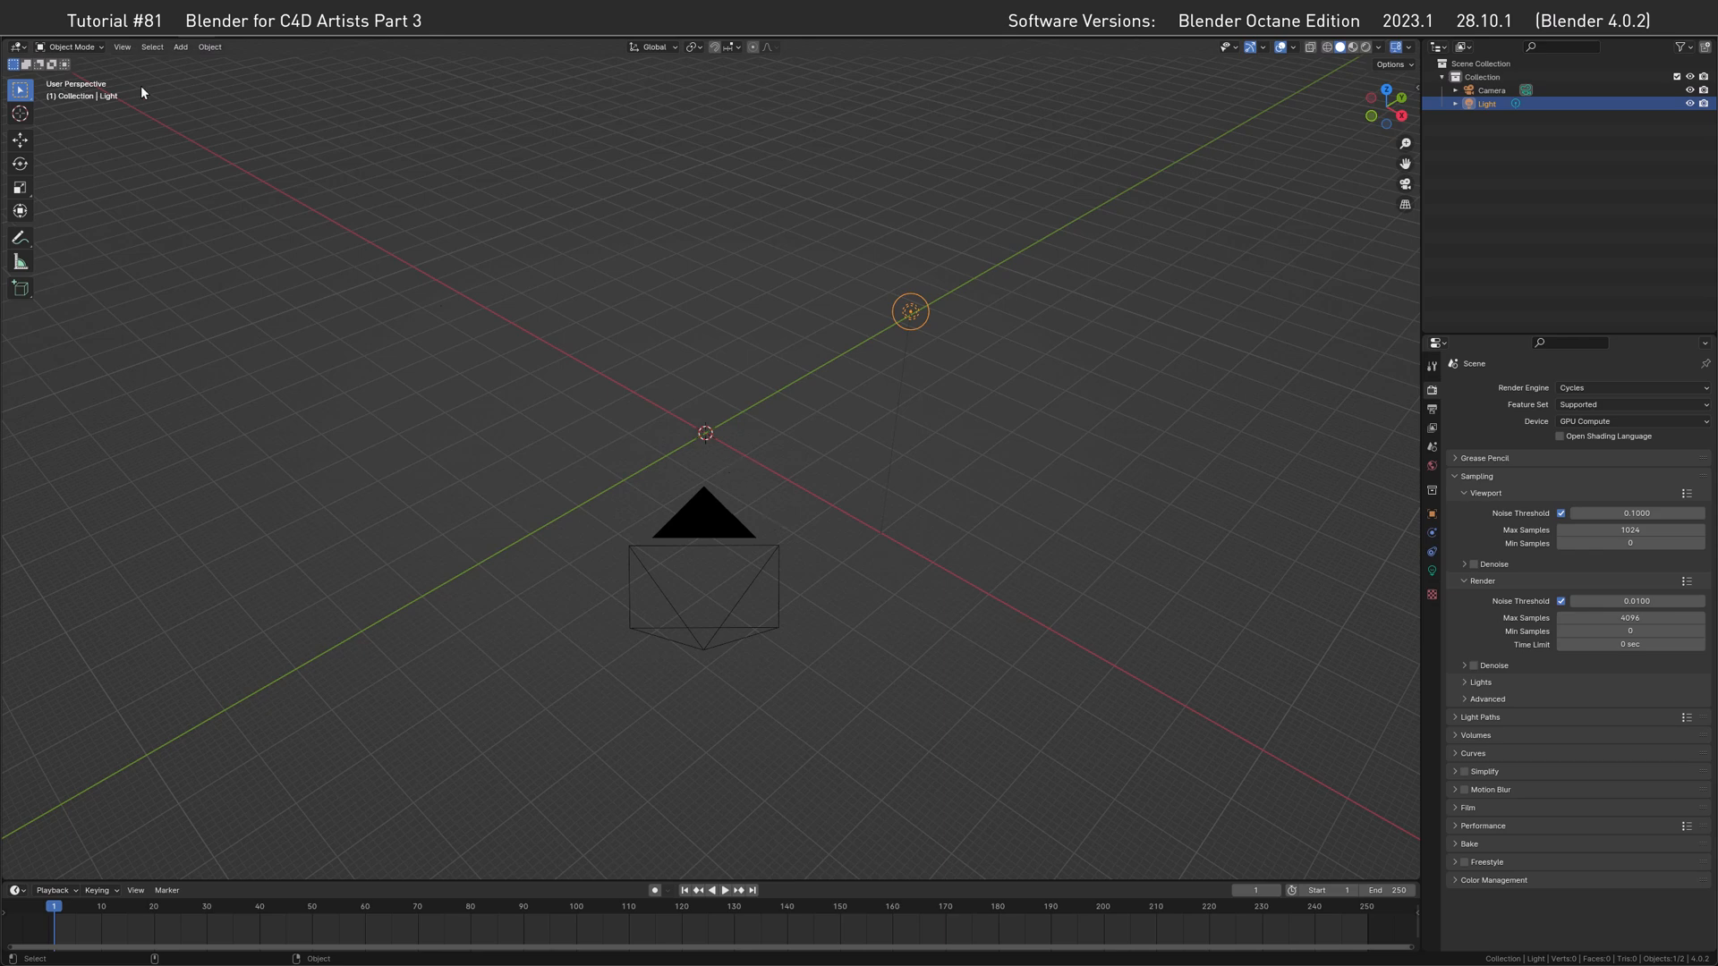
Start a new file from the Octane Default Startup template.
click(46, 37)
mouse_move(54, 45)
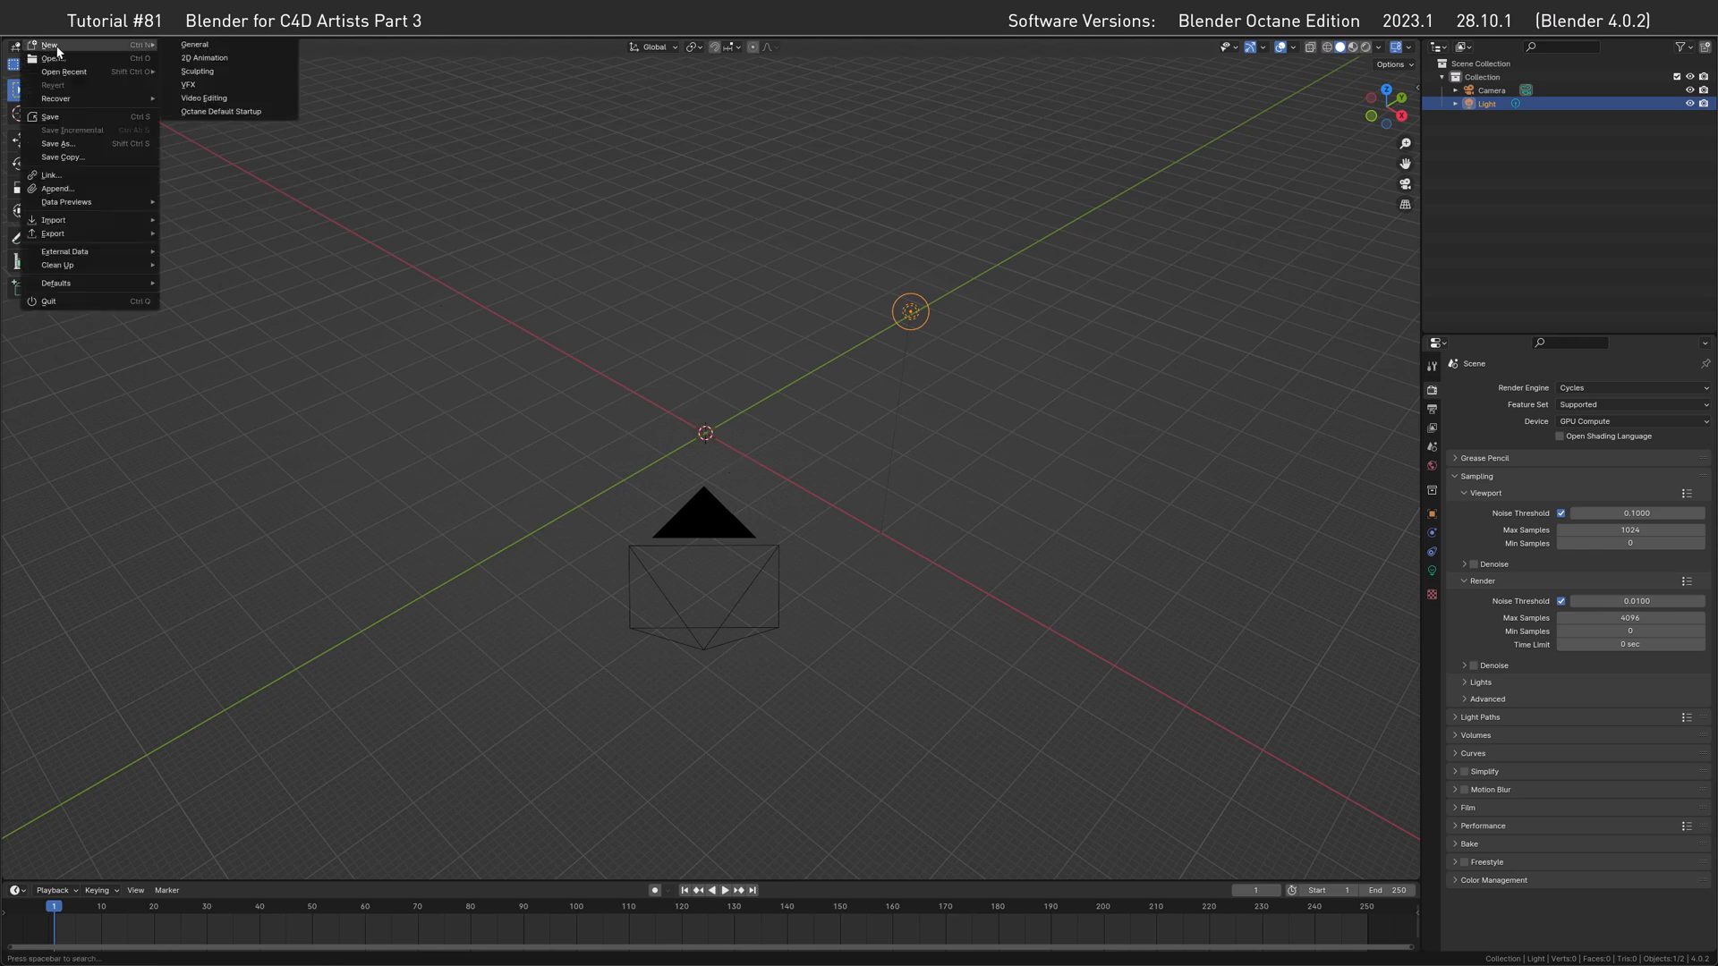
click(227, 111)
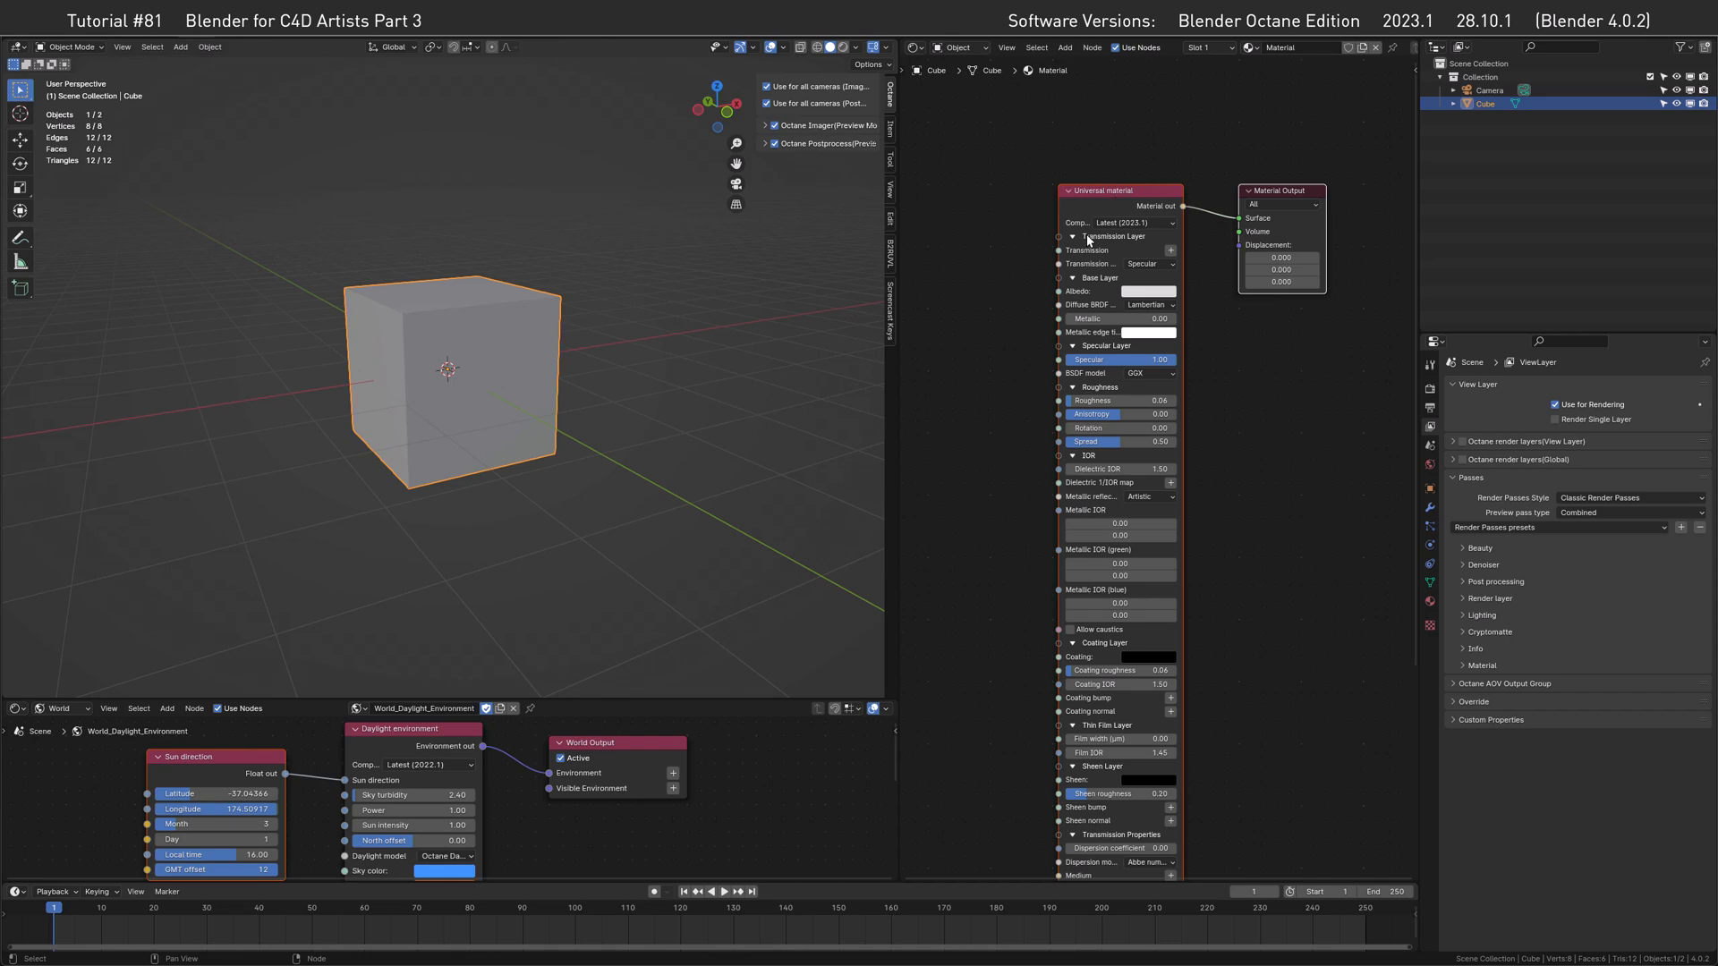
Change the world node editor to the Octane Kernel editor and create a new kernel node tree in it.
click(18, 709)
click(54, 849)
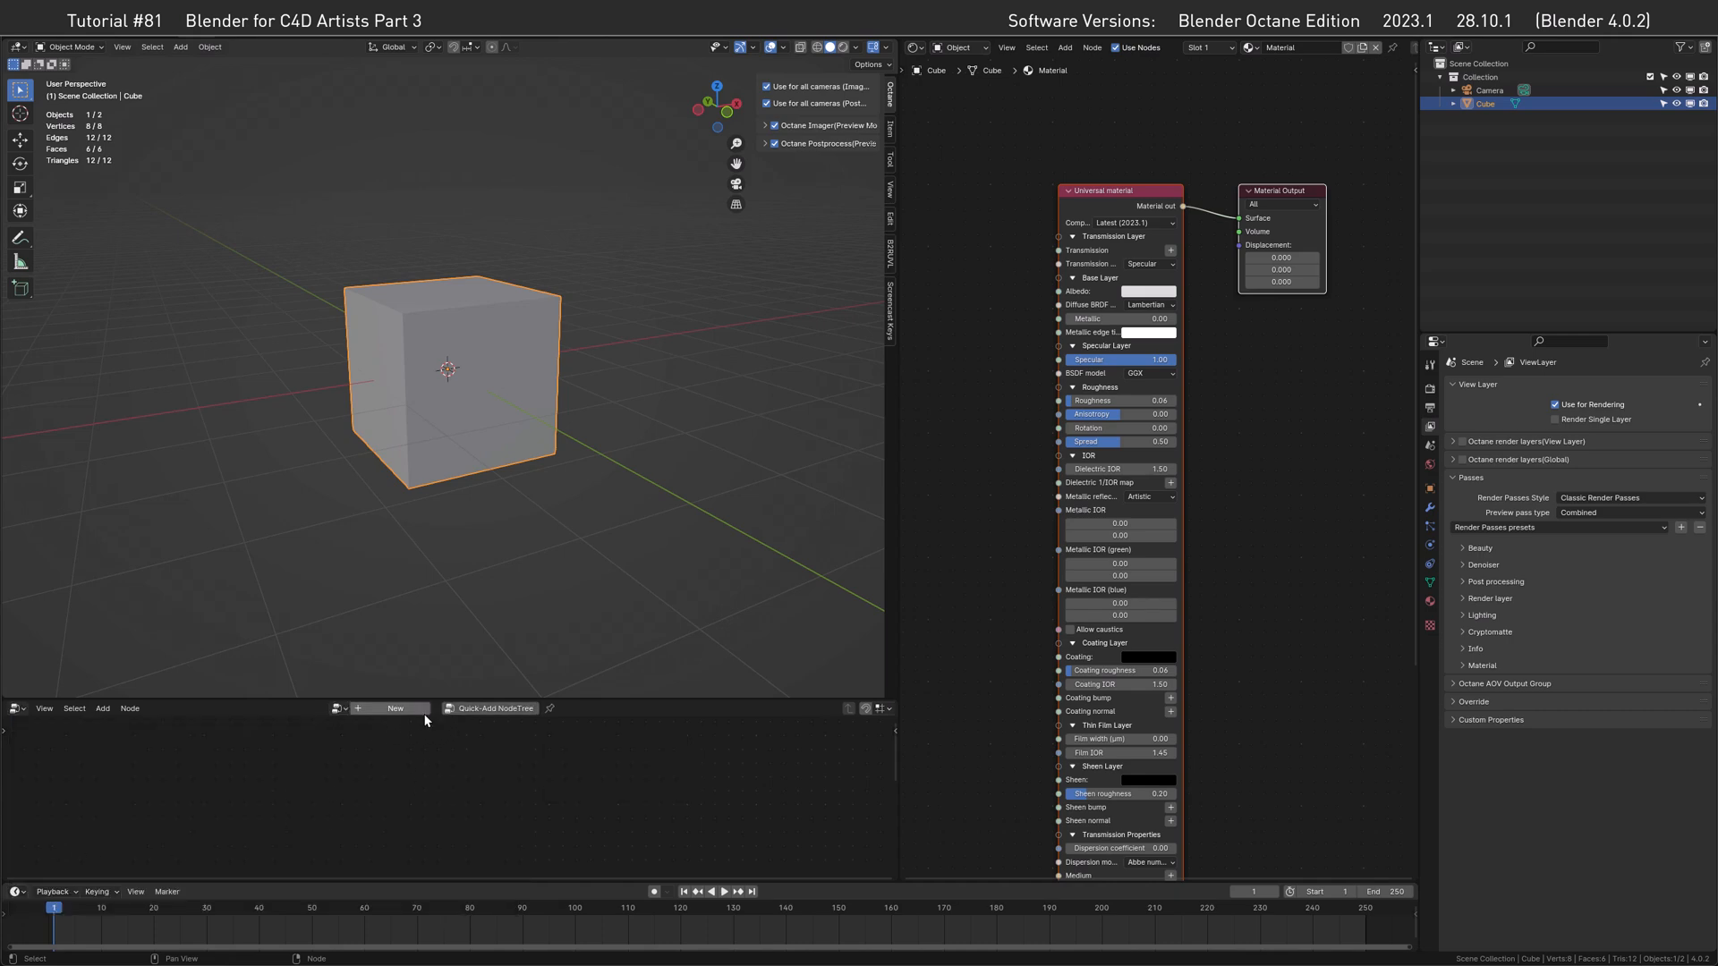
click(394, 708)
middle_drag(506, 791, 552, 777)
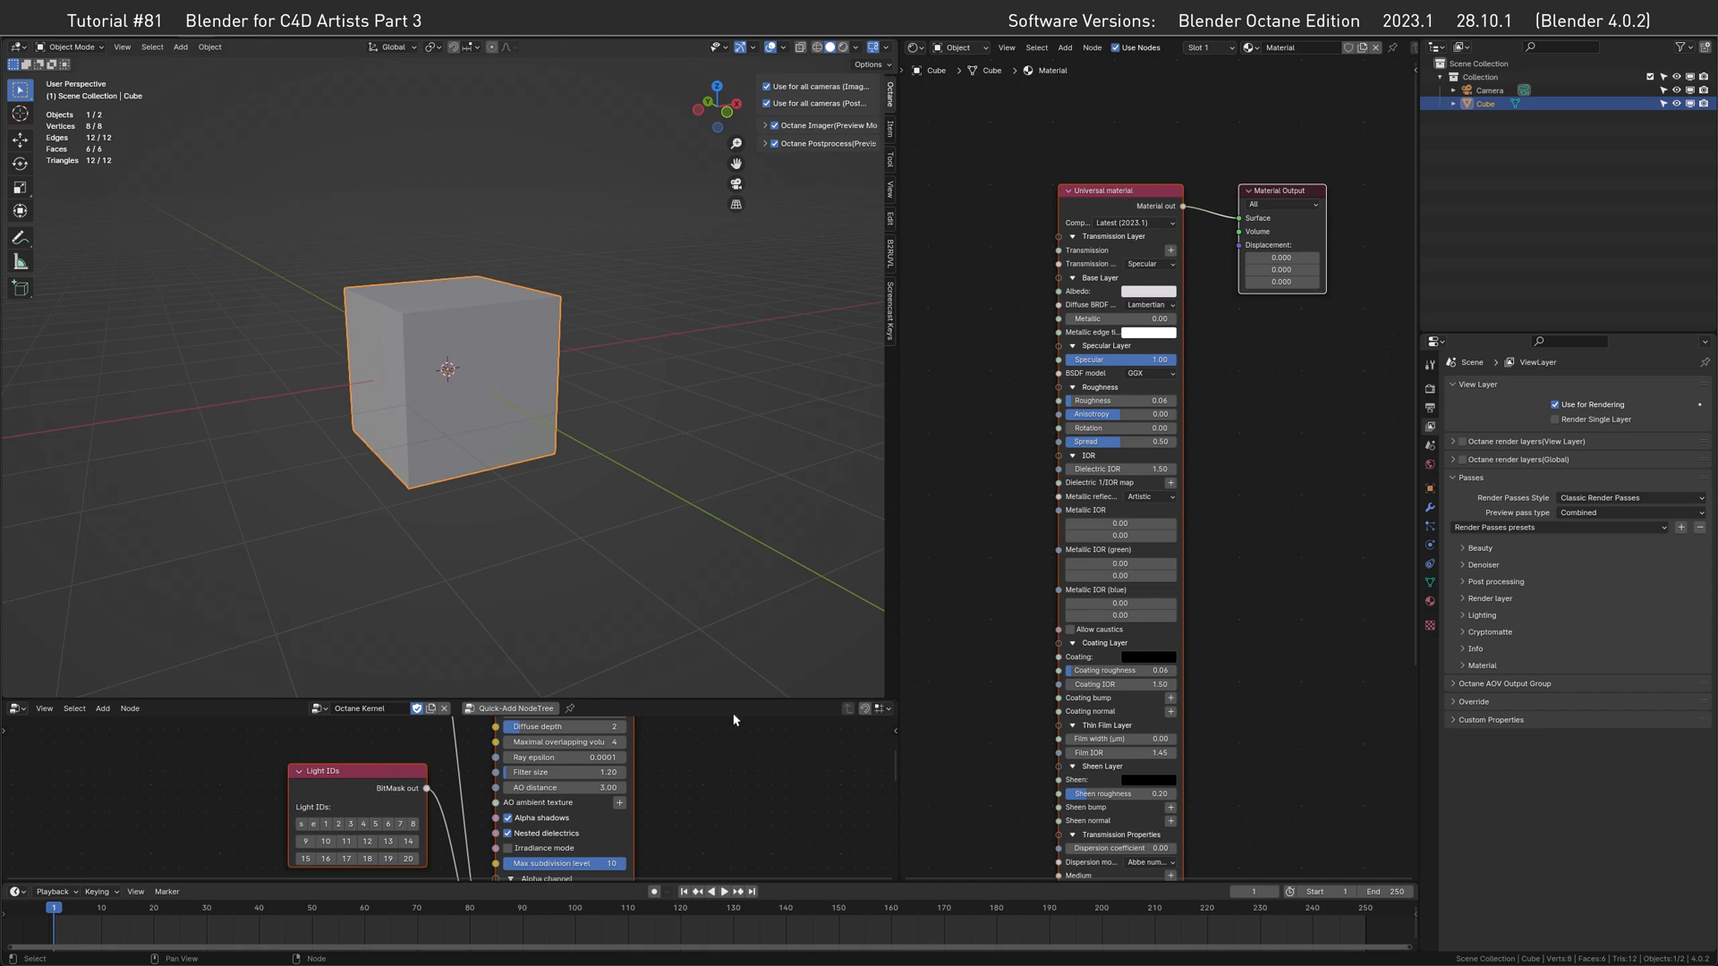
Start a new General file without saving the changes to the current one.
key(F4)
mouse_move(38, 47)
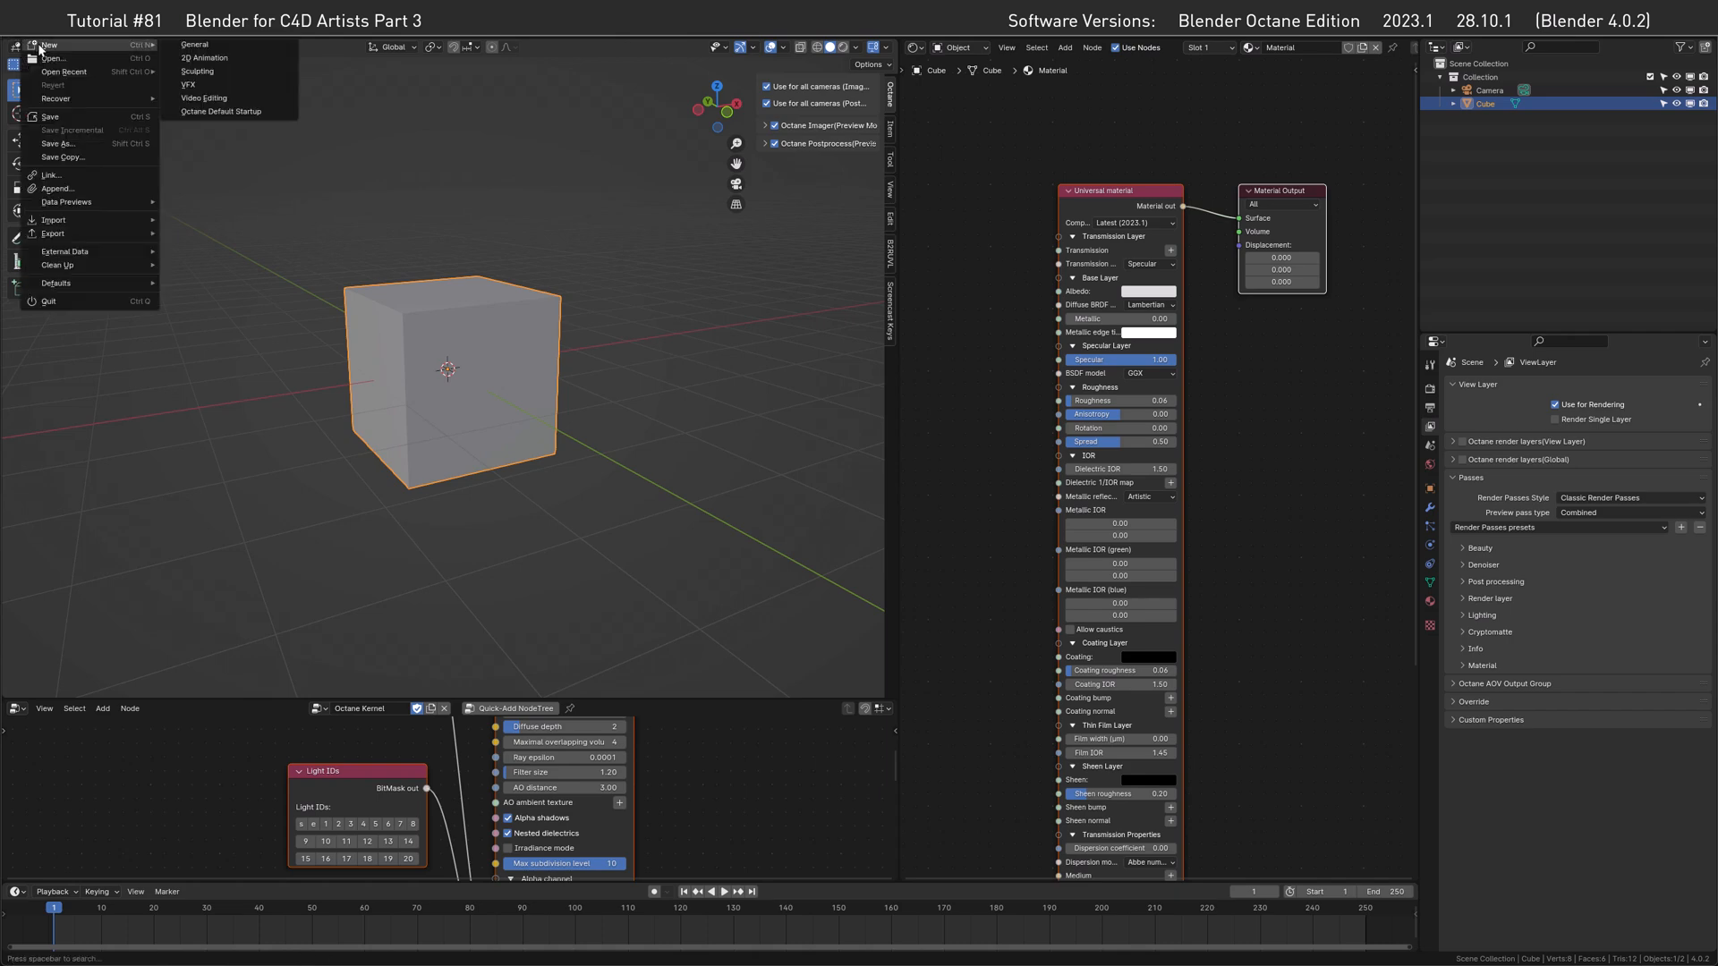
click(222, 110)
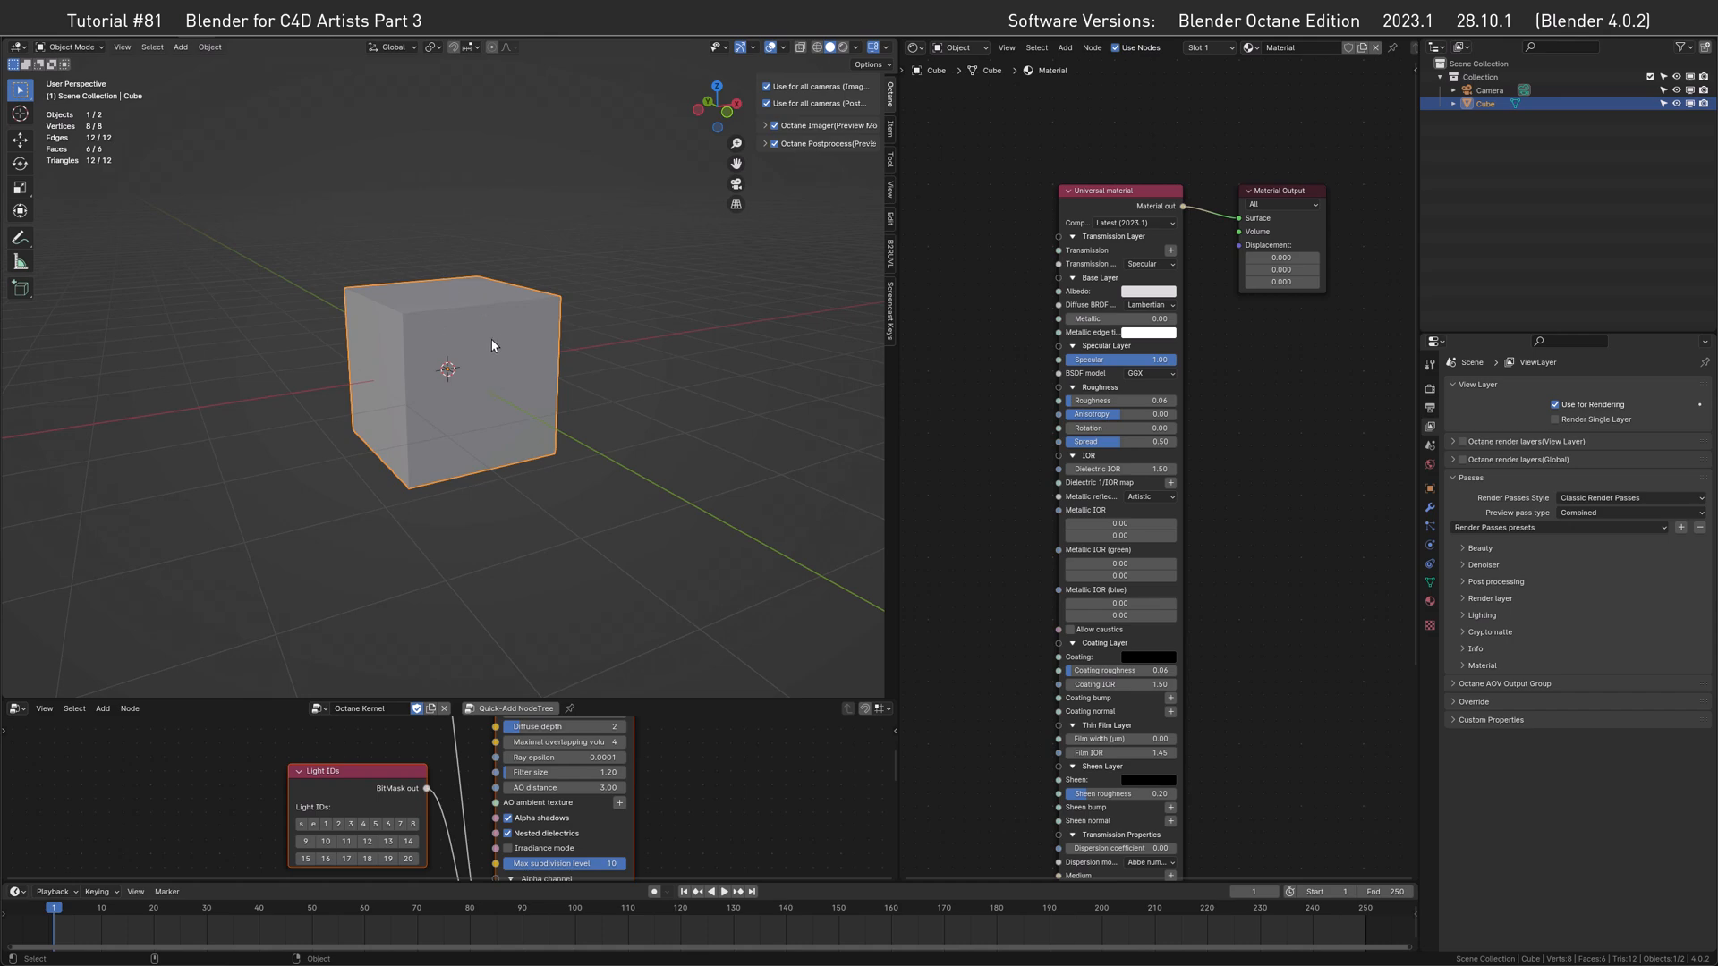
key(F4)
mouse_move(39, 47)
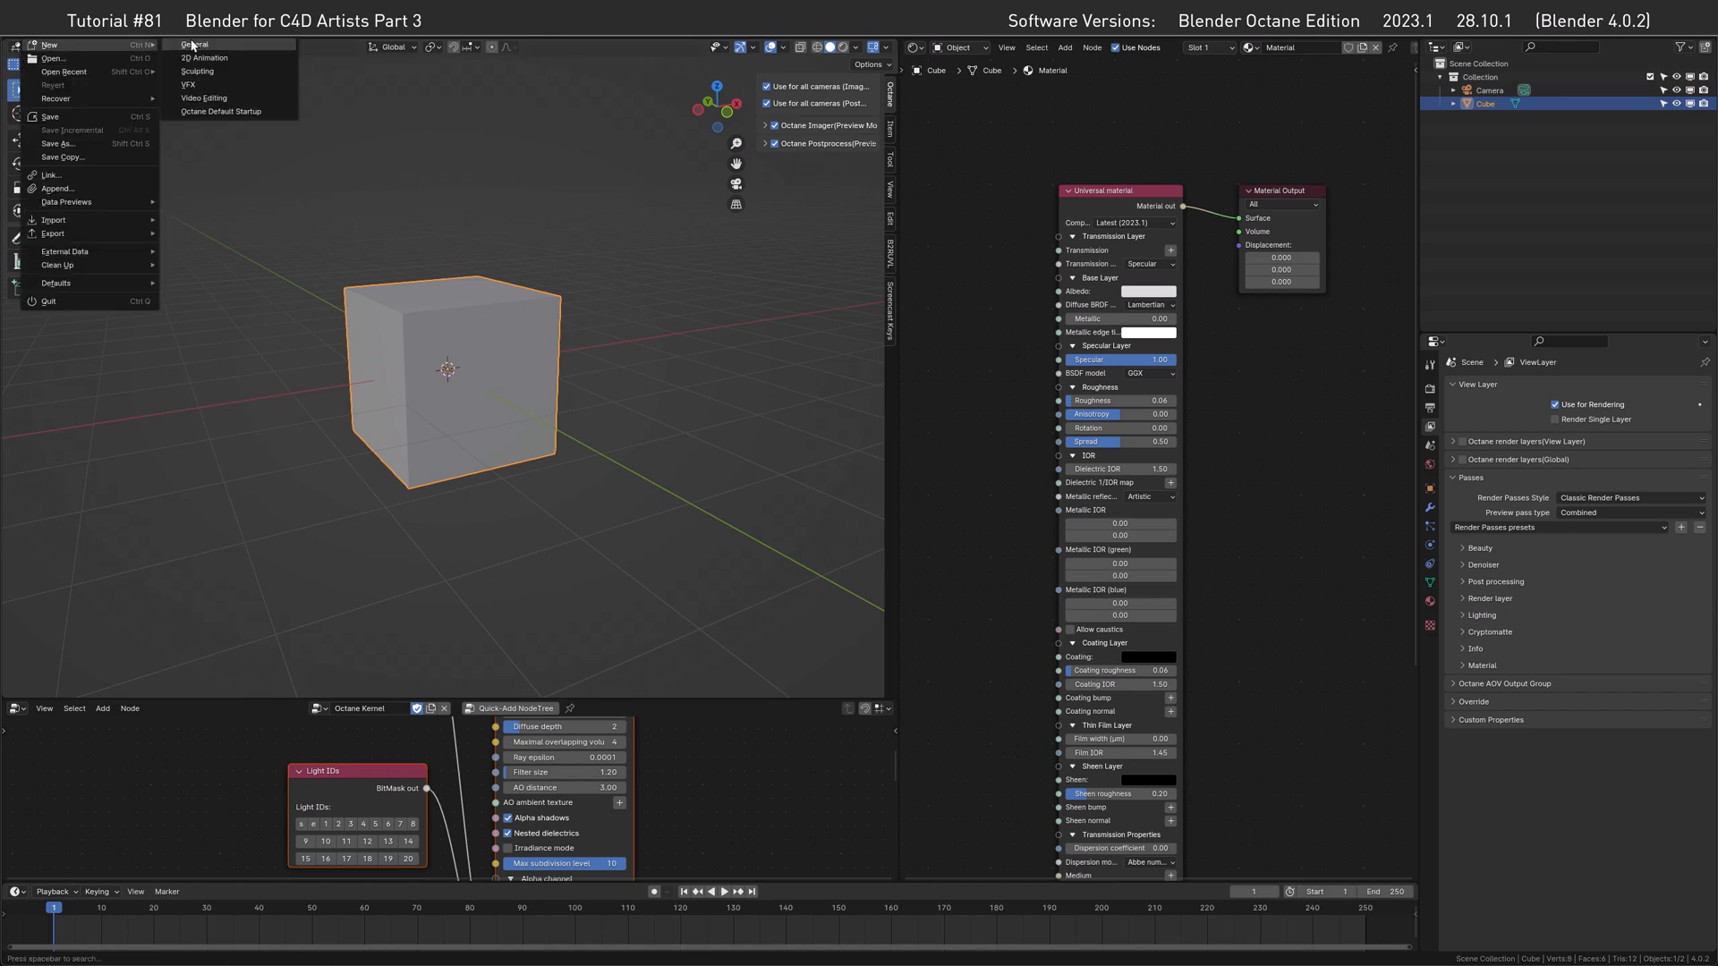
click(192, 47)
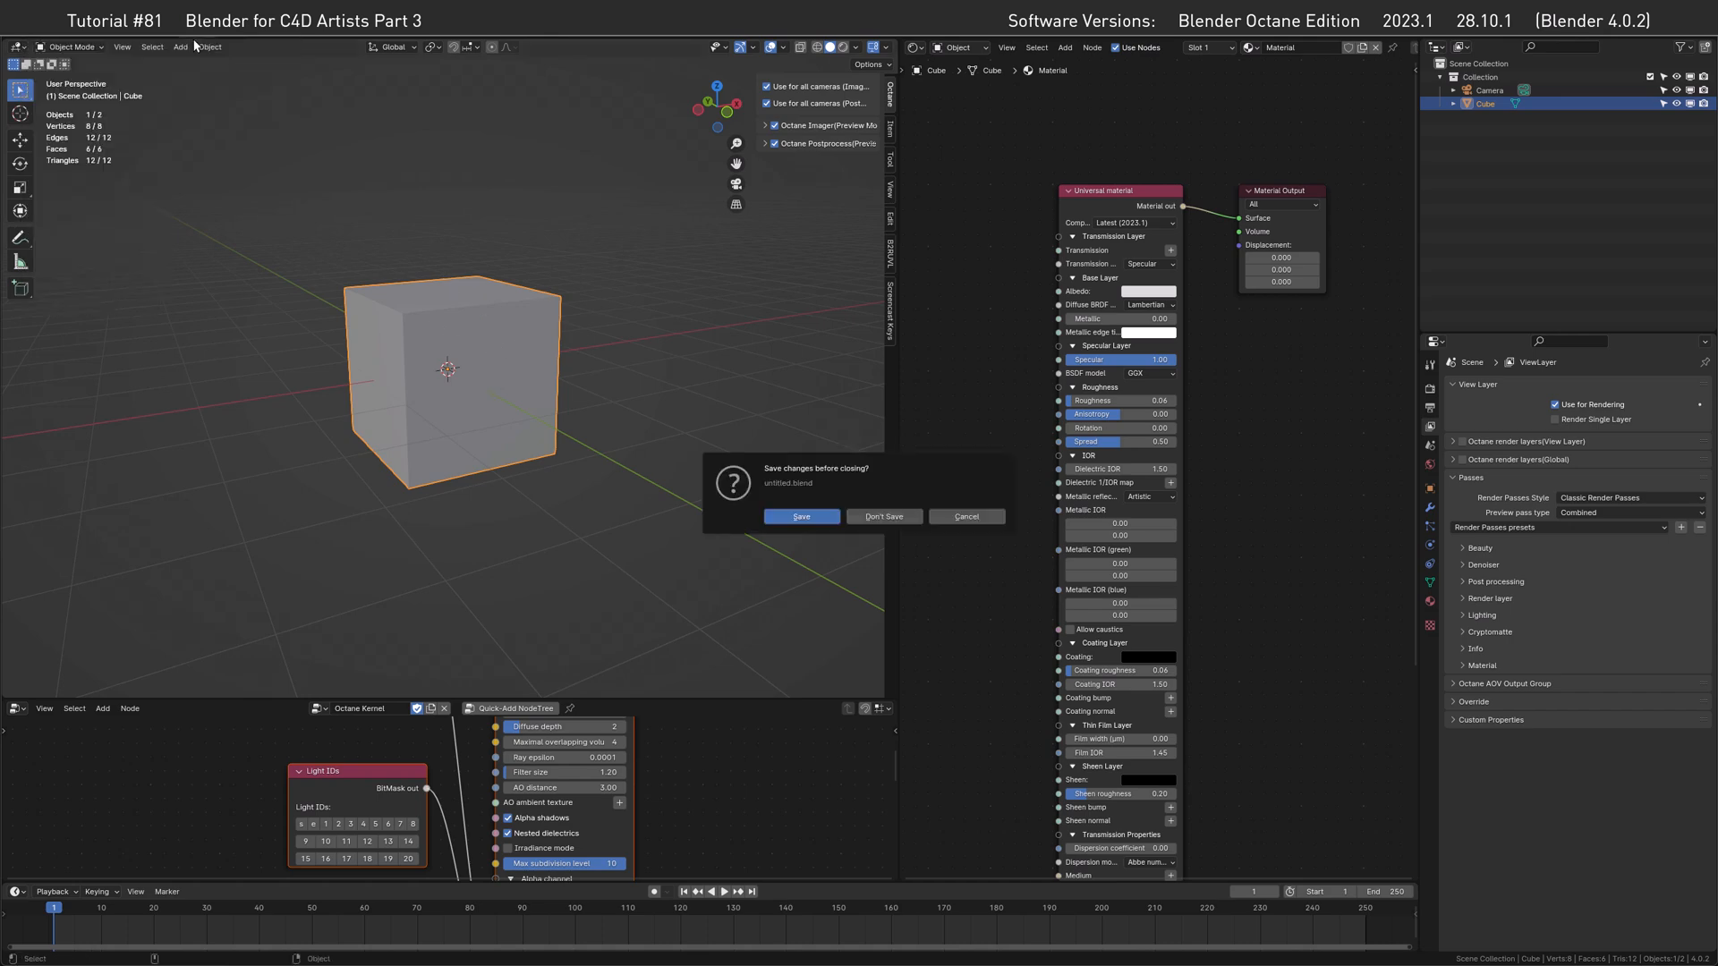
click(884, 517)
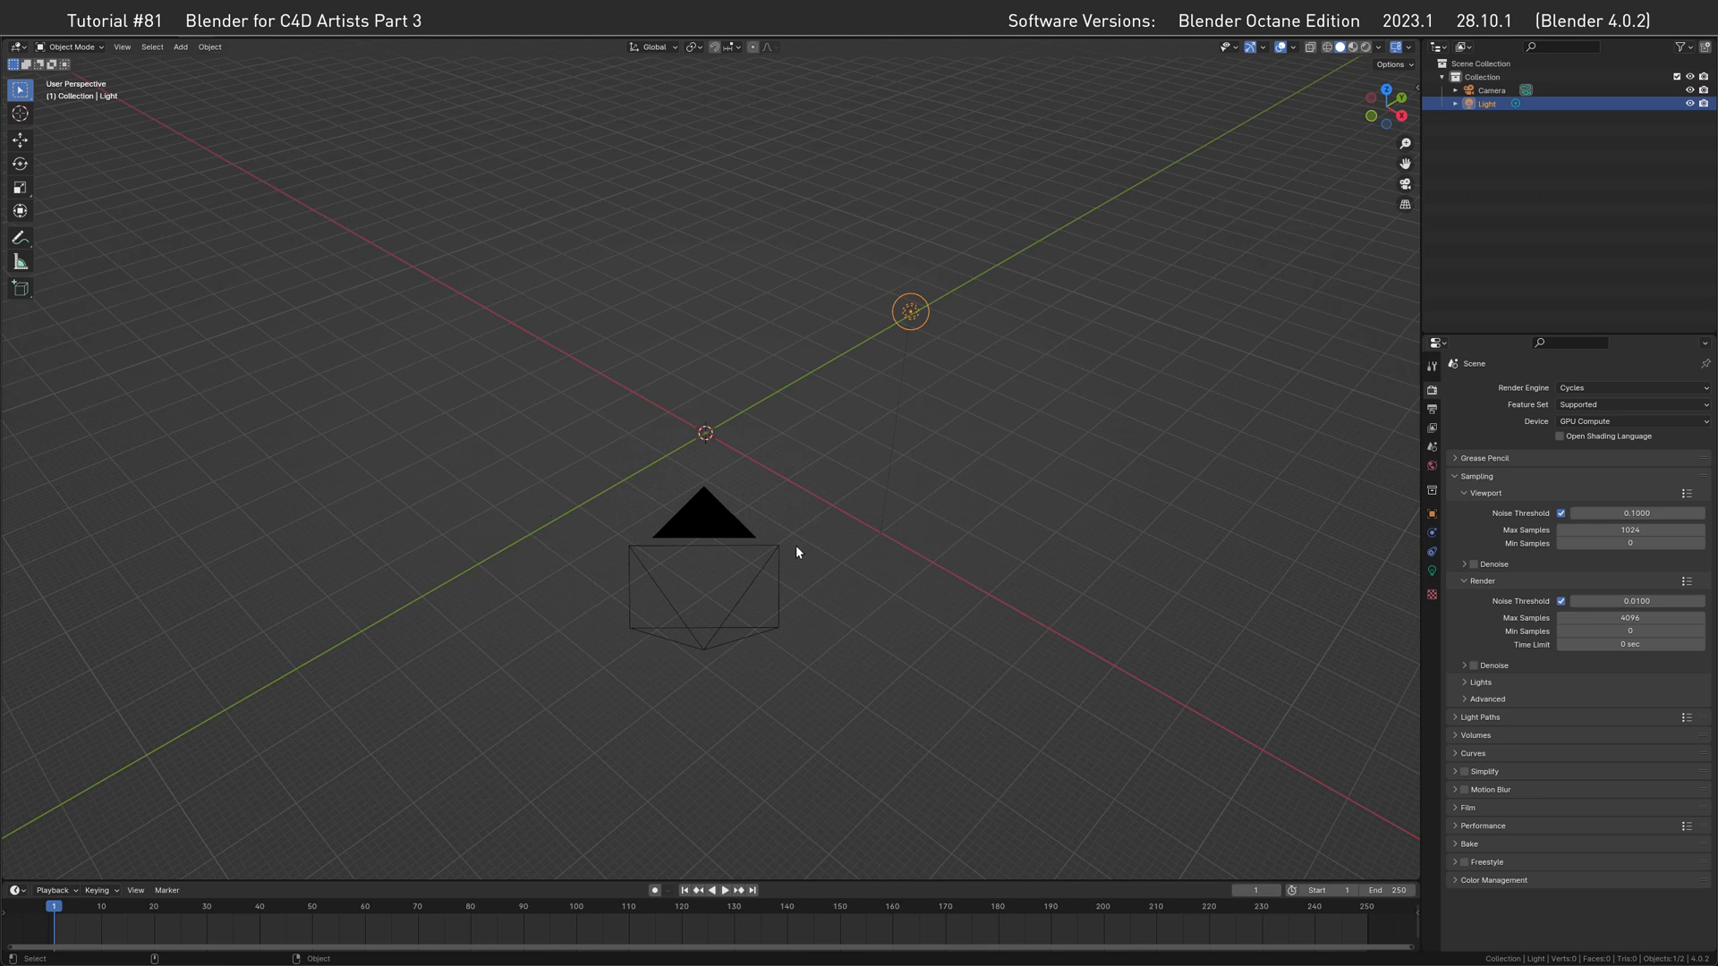
click(37, 20)
mouse_move(134, 46)
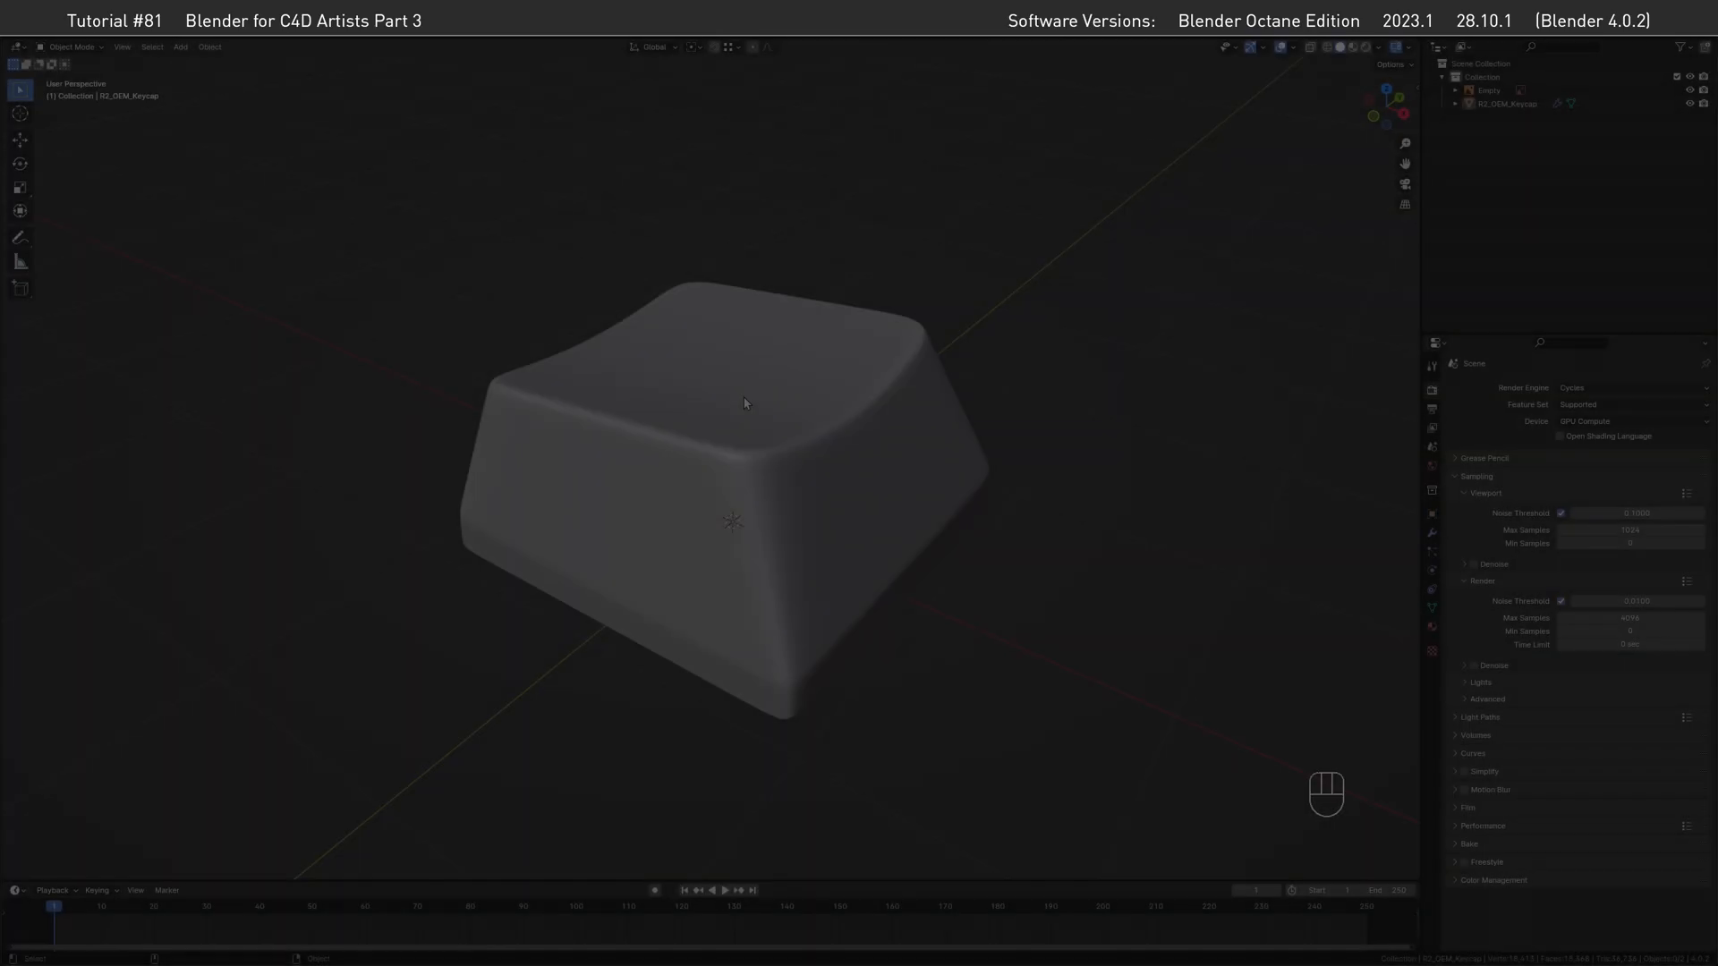
alt+middle_drag(725, 421, 774, 499)
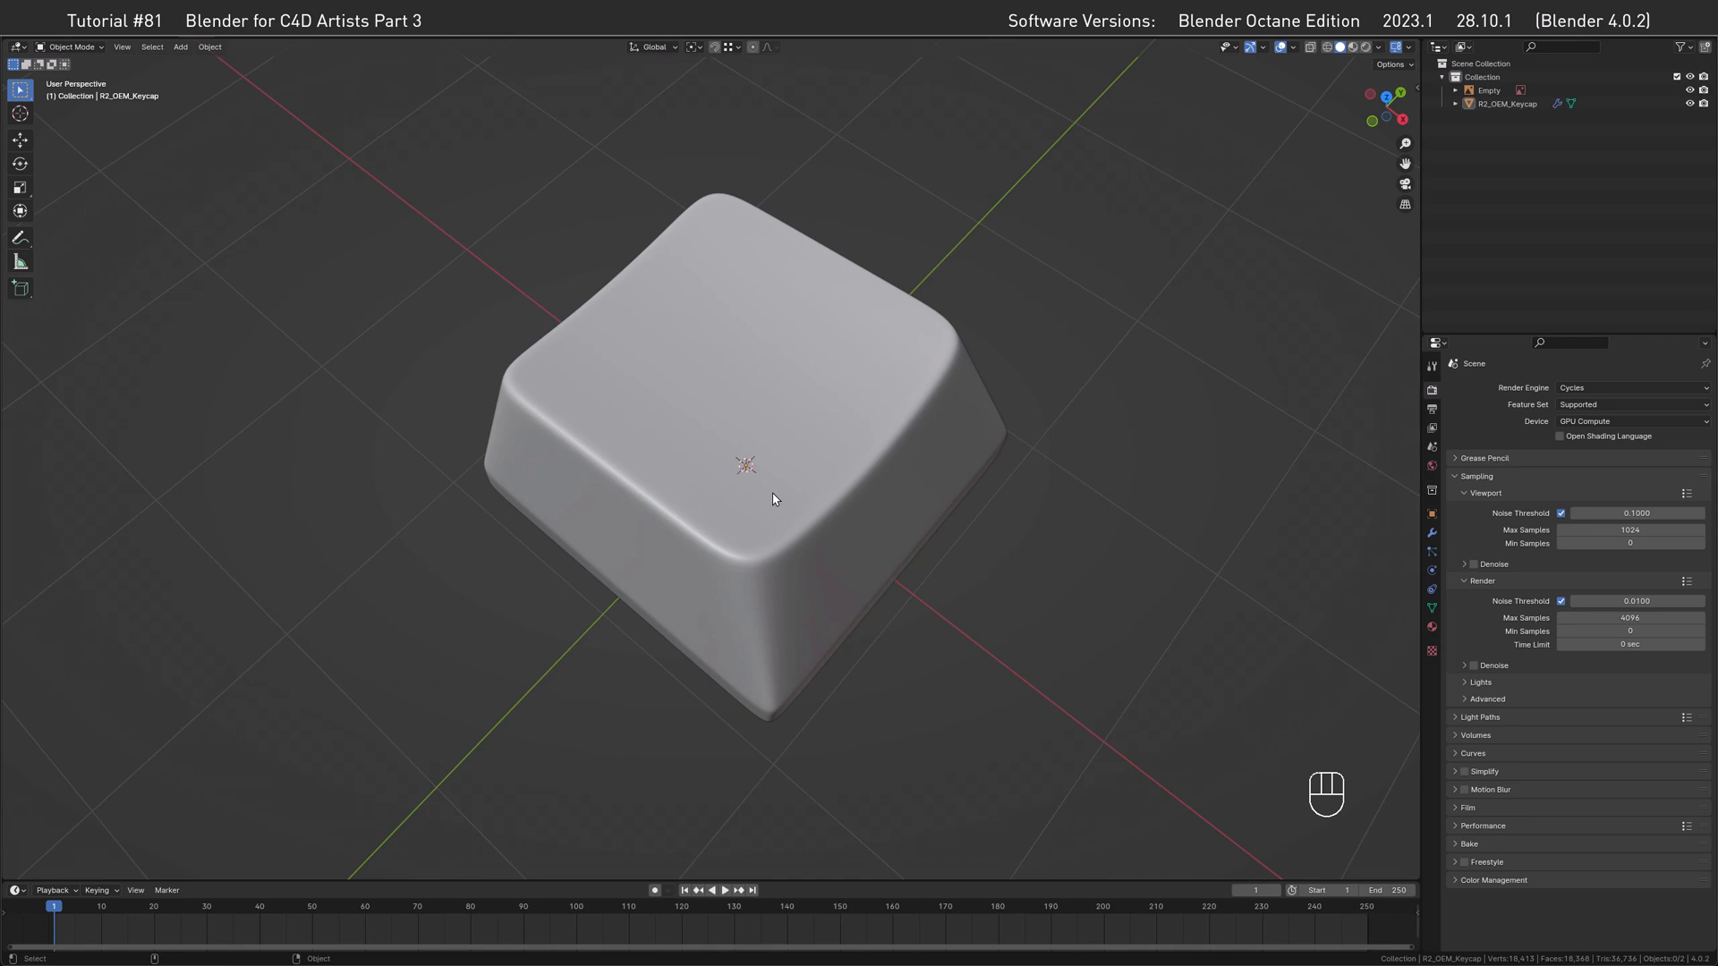
alt+middle_drag(774, 499, 750, 434)
alt+drag(750, 434, 728, 522)
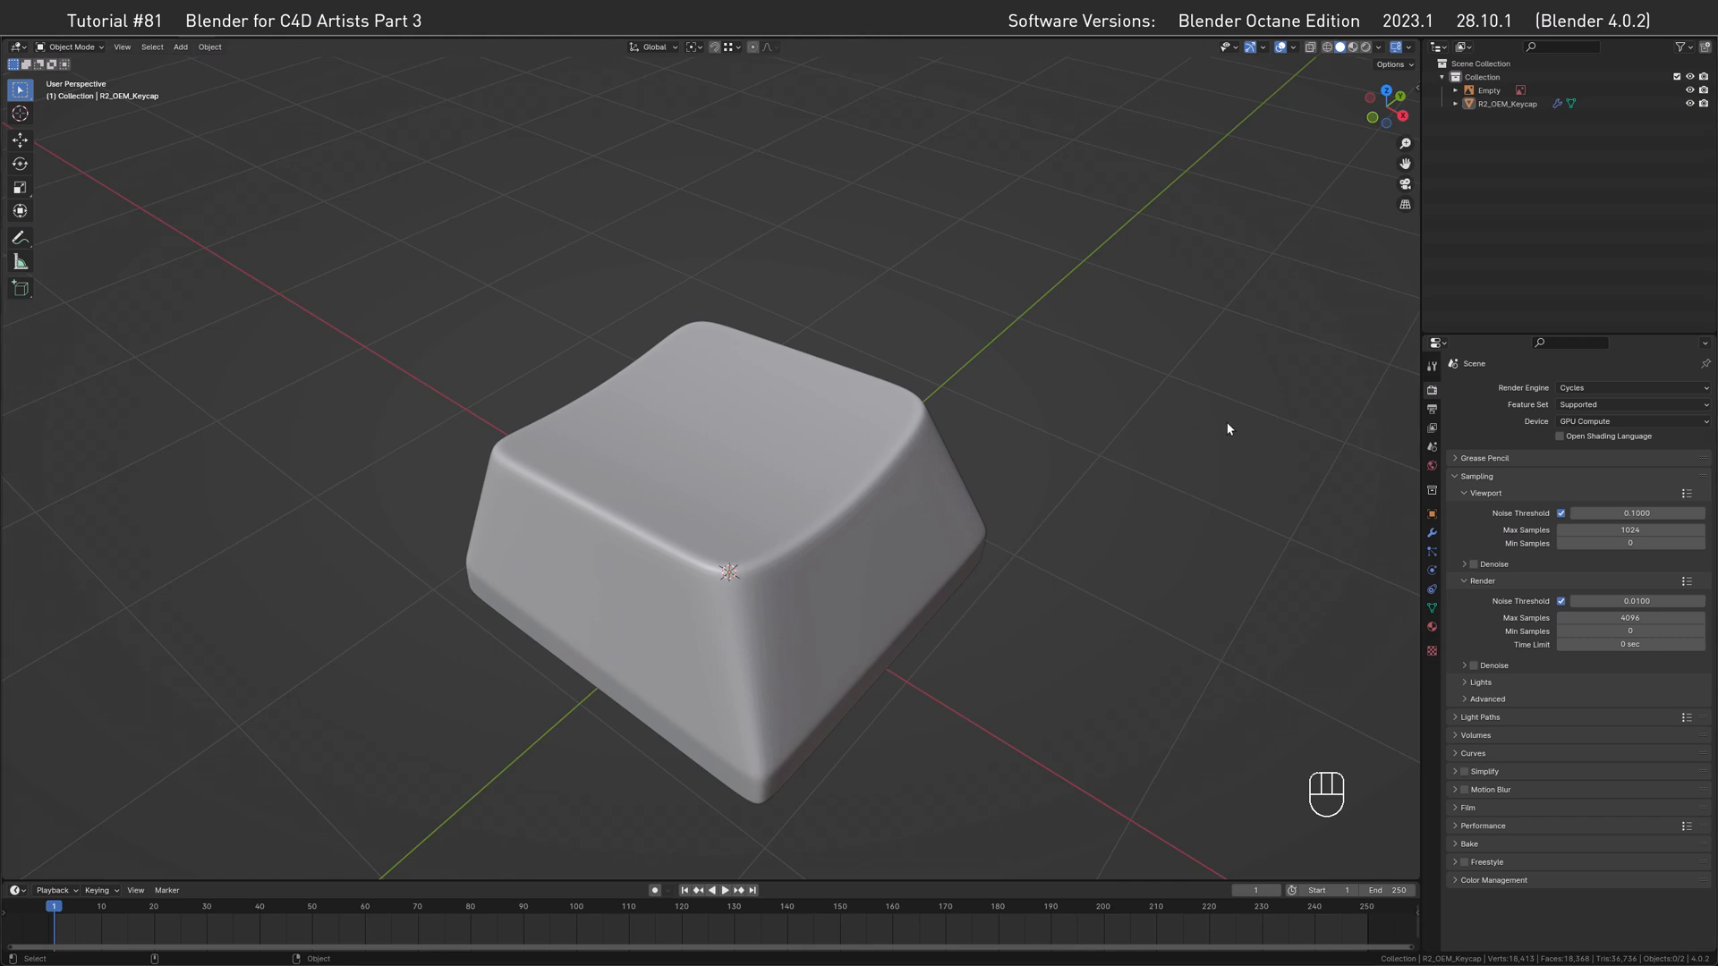
Set the keycap scene's render engine to Octane and create a new default kernel node tree.
click(1571, 387)
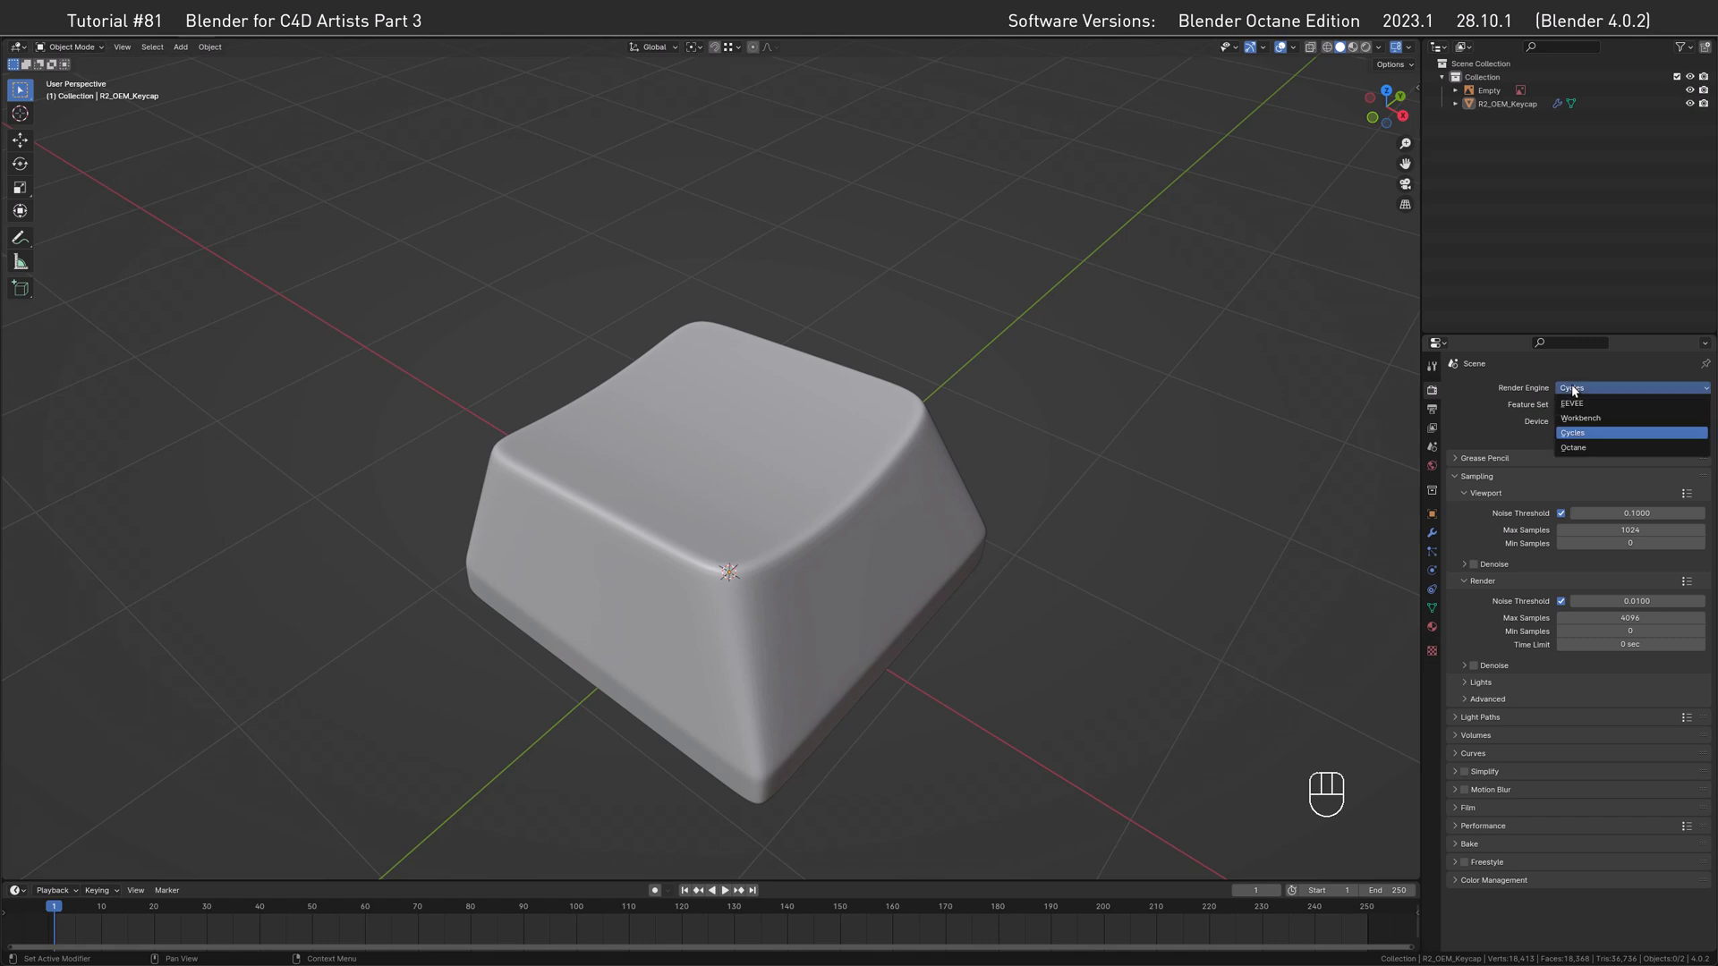
click(1583, 450)
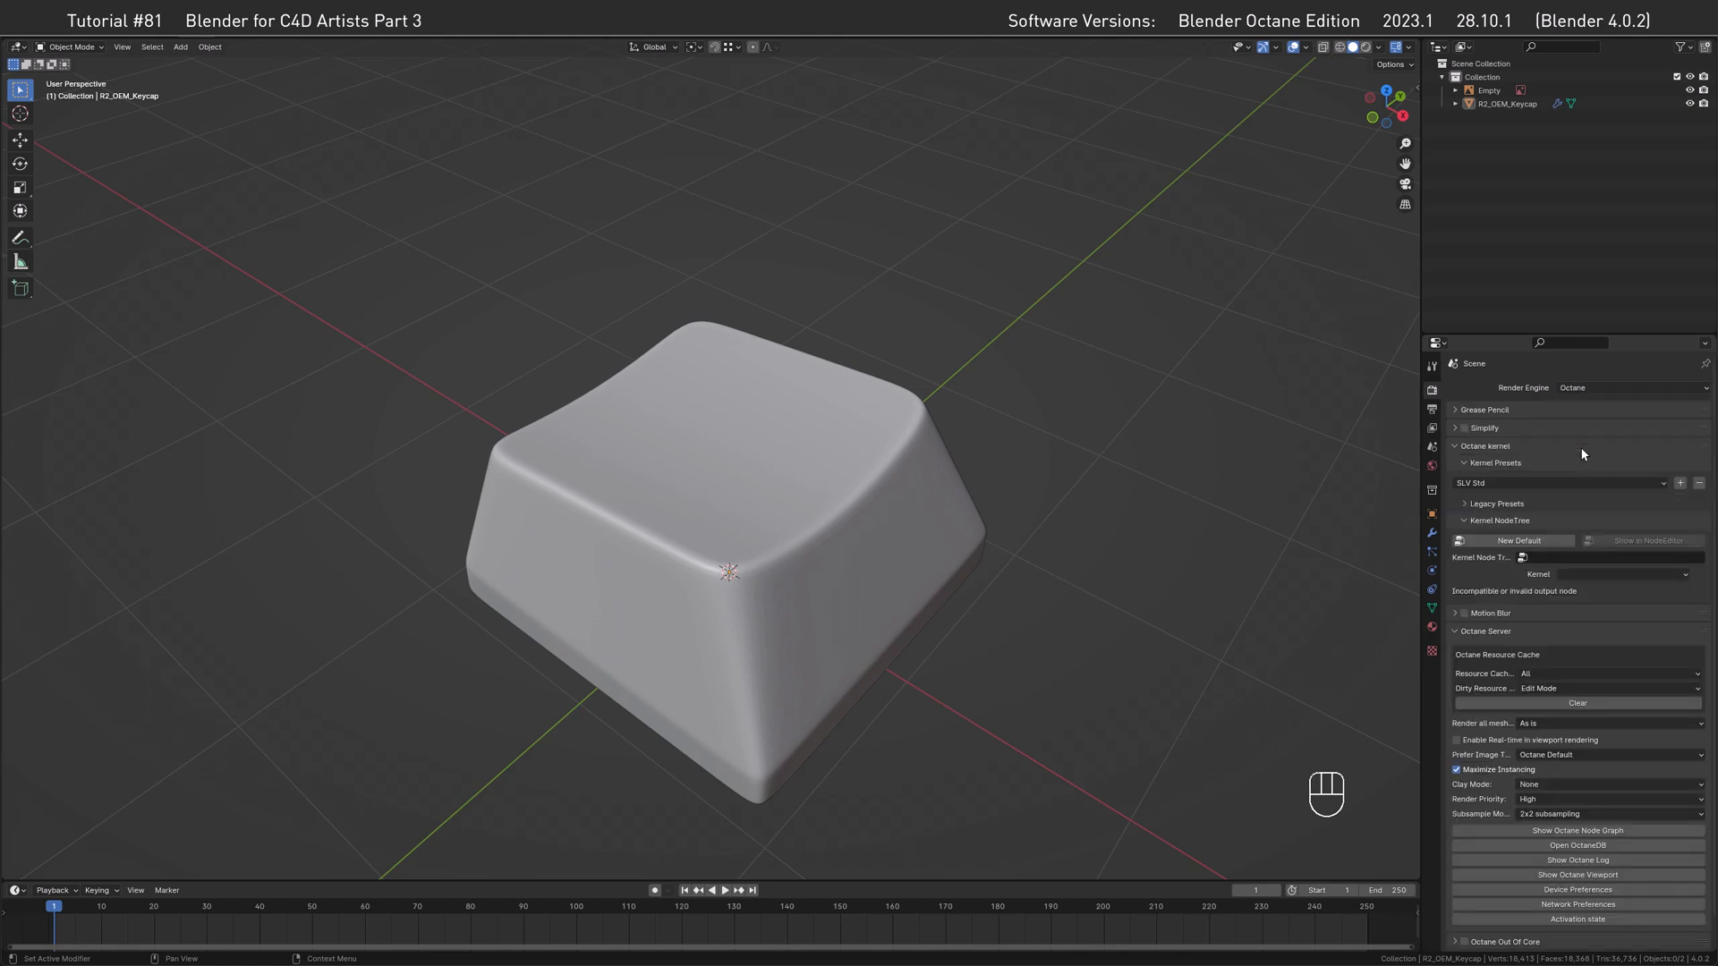
click(1538, 556)
click(1502, 541)
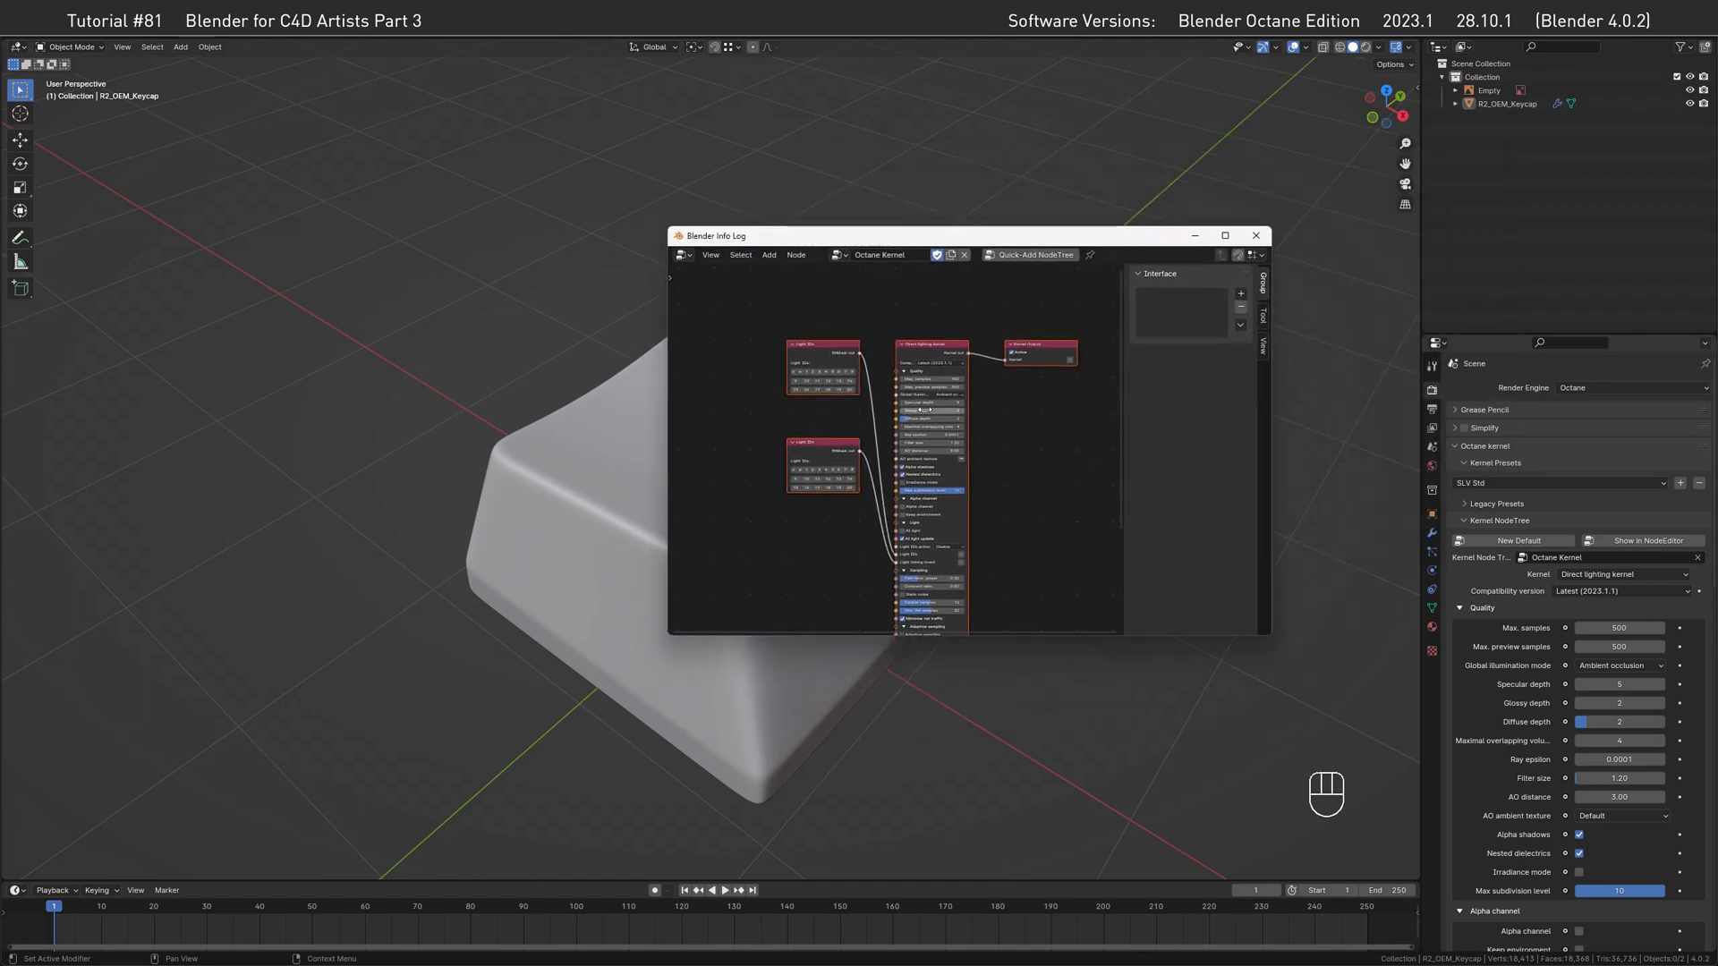
scroll(923, 417, up, 3)
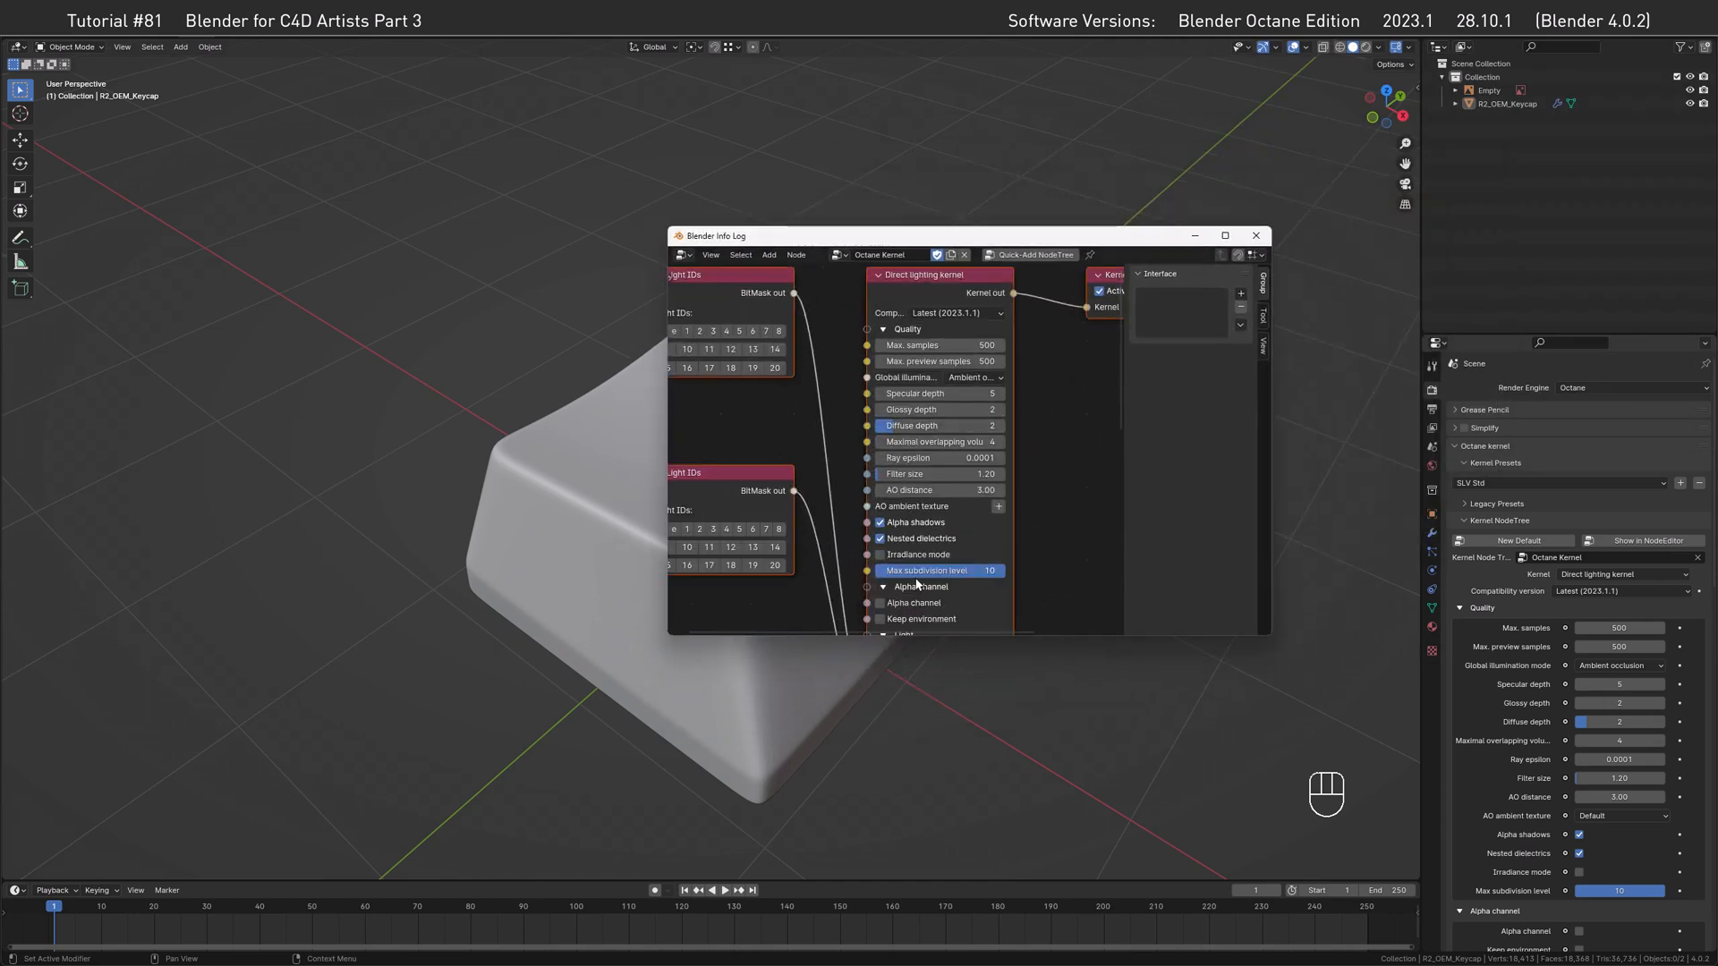
click(1257, 235)
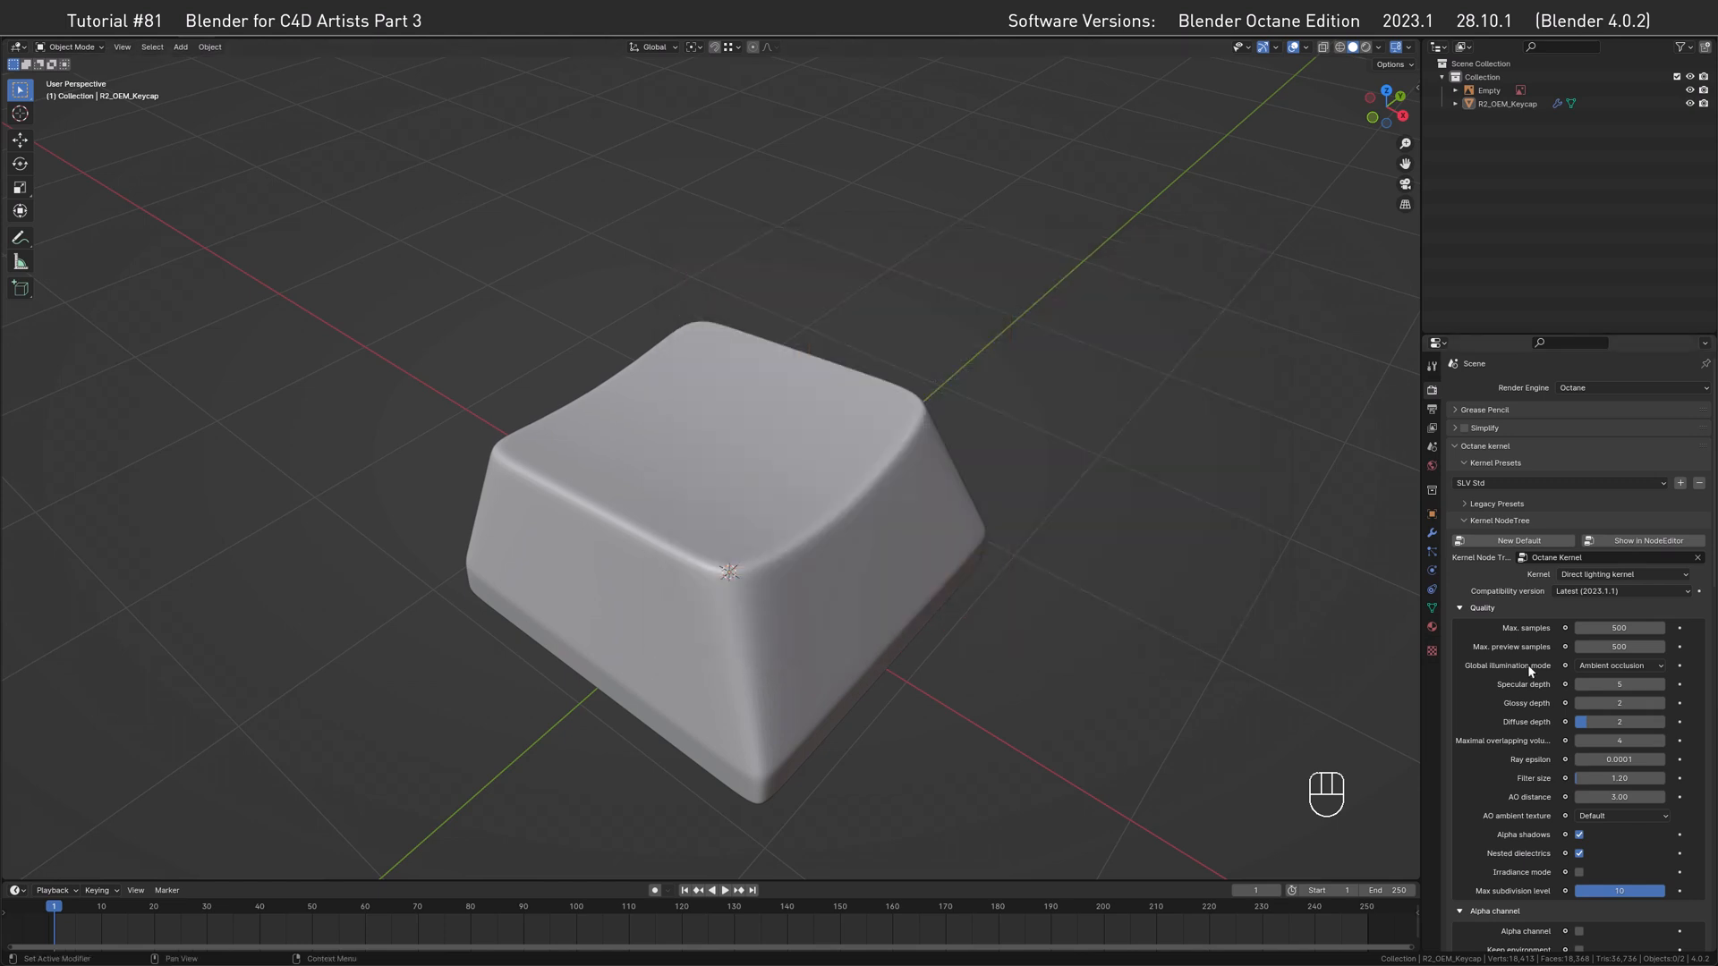
Load the SLV Std kernel preset for the Octane kernel.
click(1575, 576)
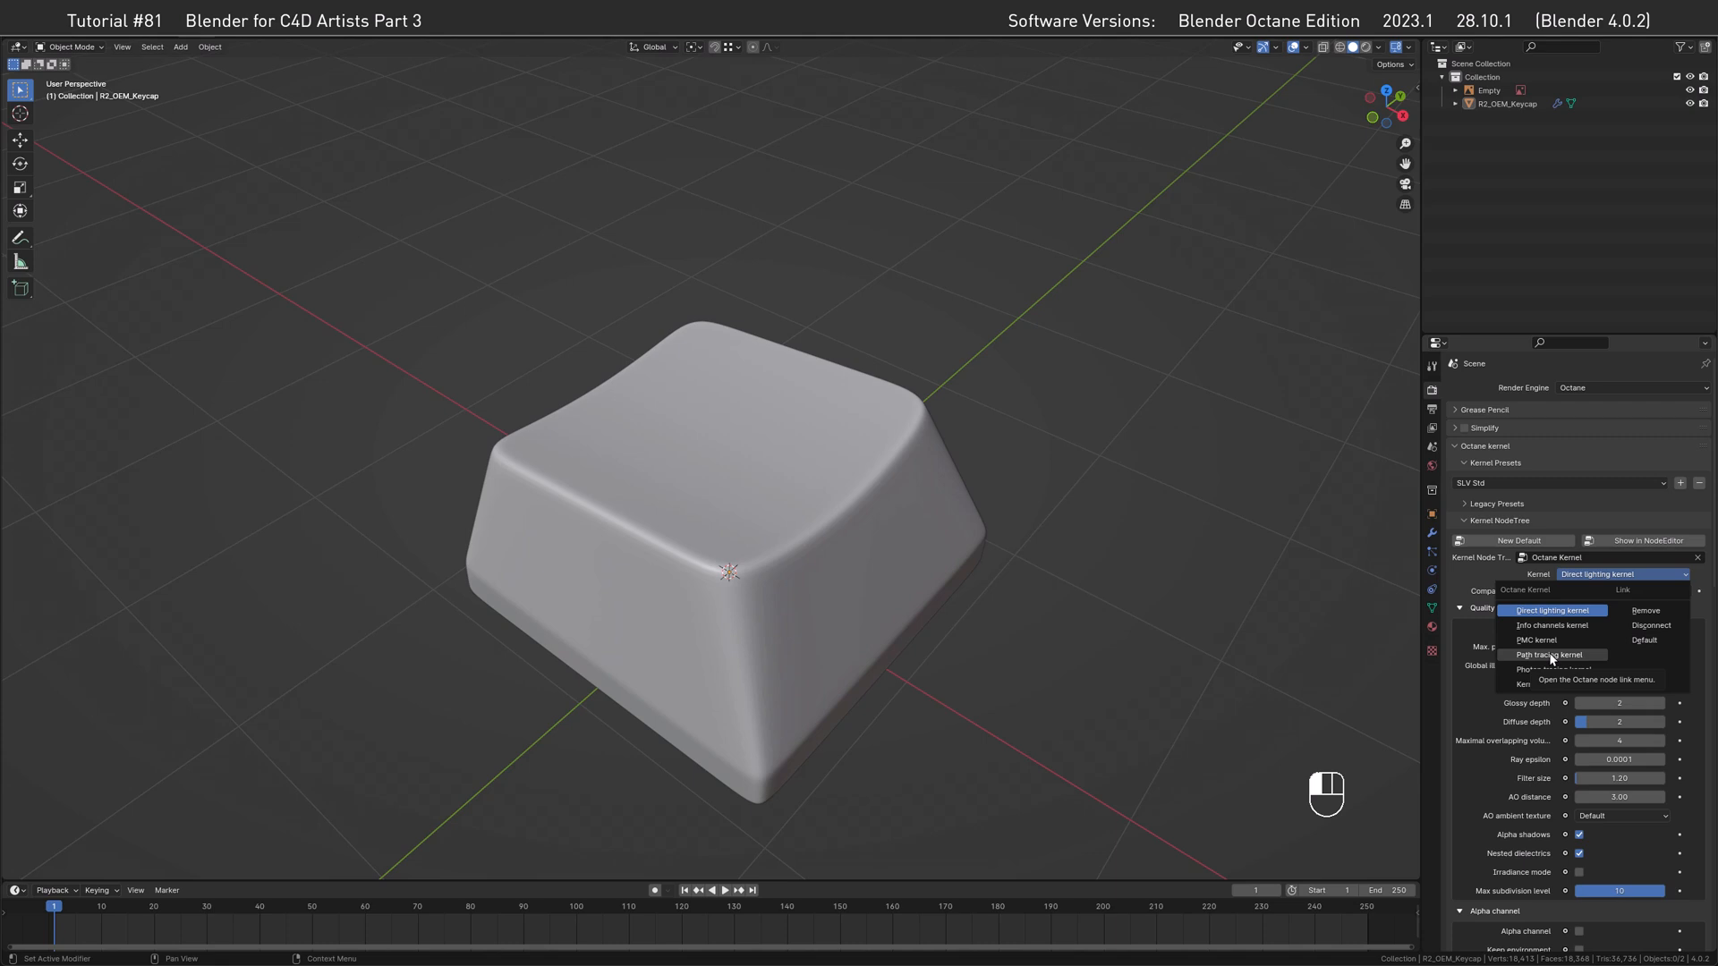
click(1624, 501)
click(1501, 483)
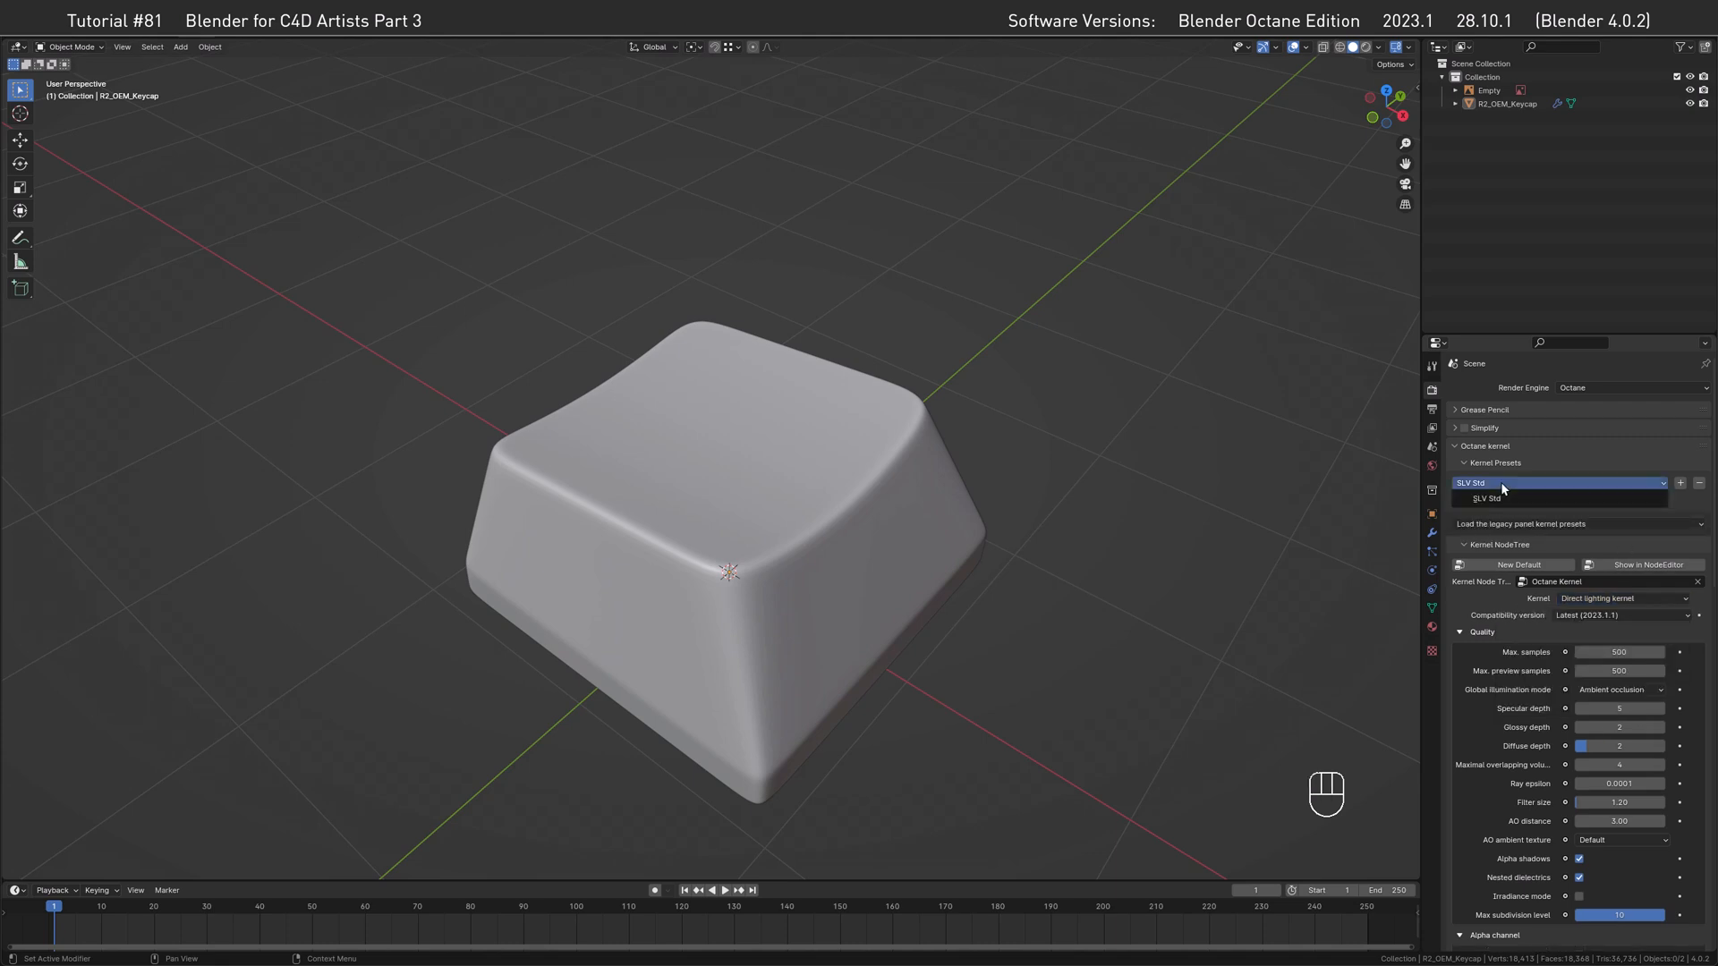
click(1492, 499)
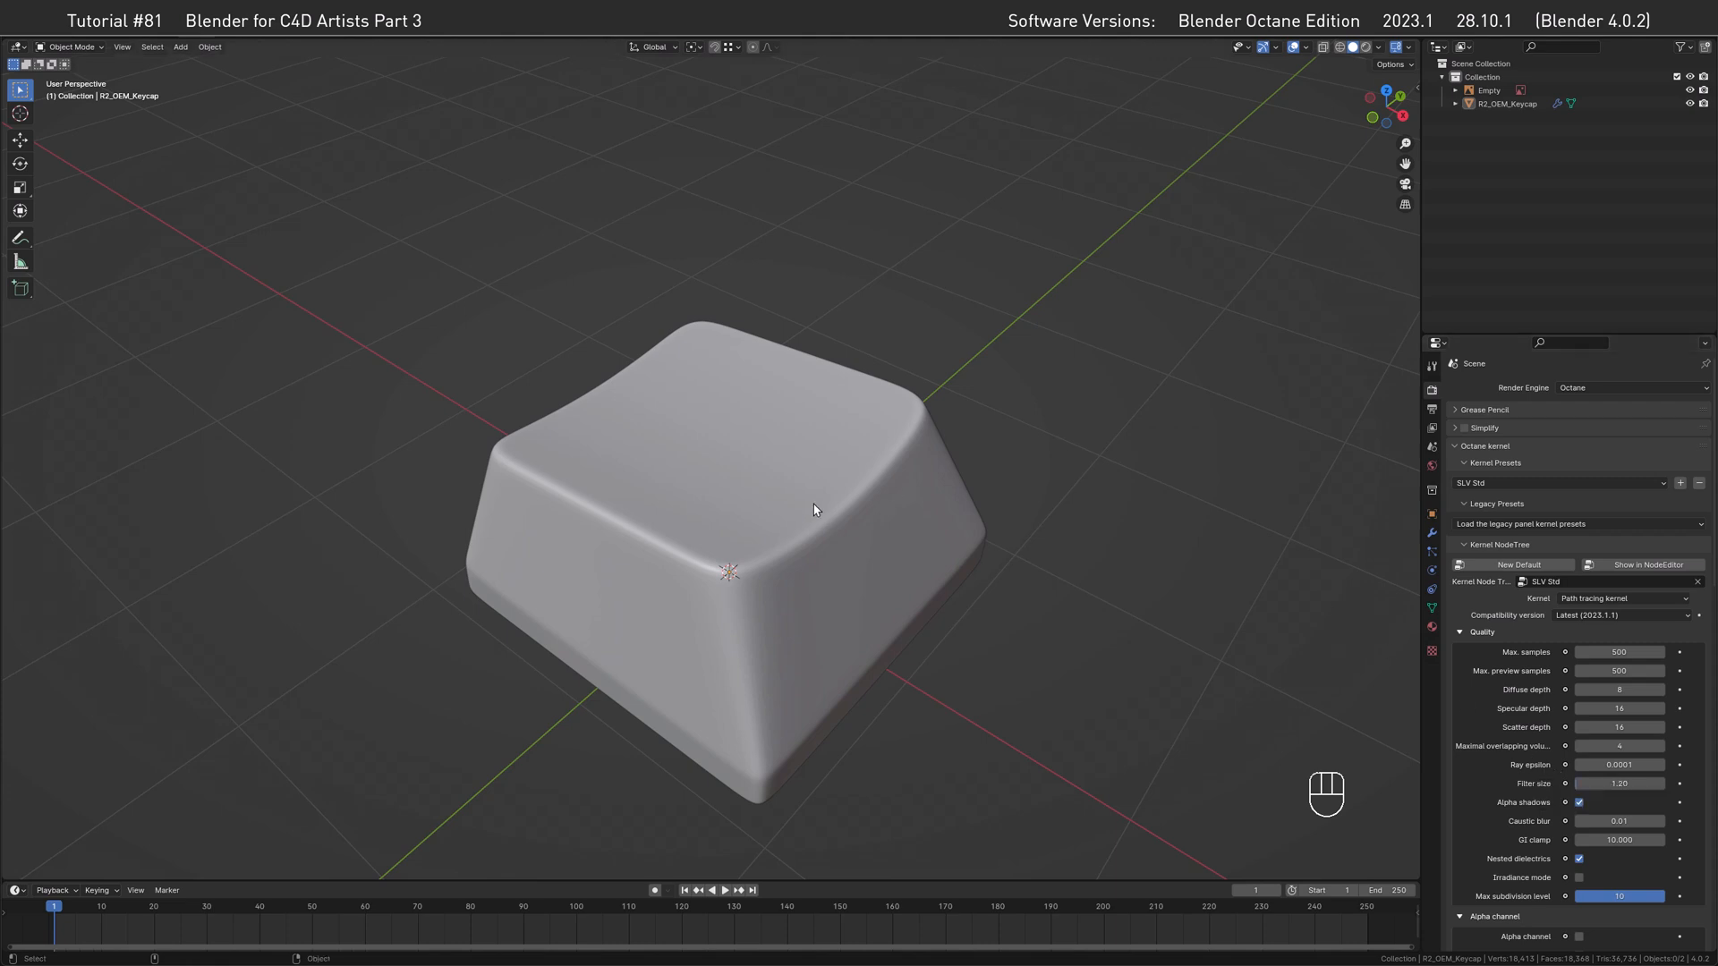
Set the world's Octane environment to a Texture environment.
click(1432, 466)
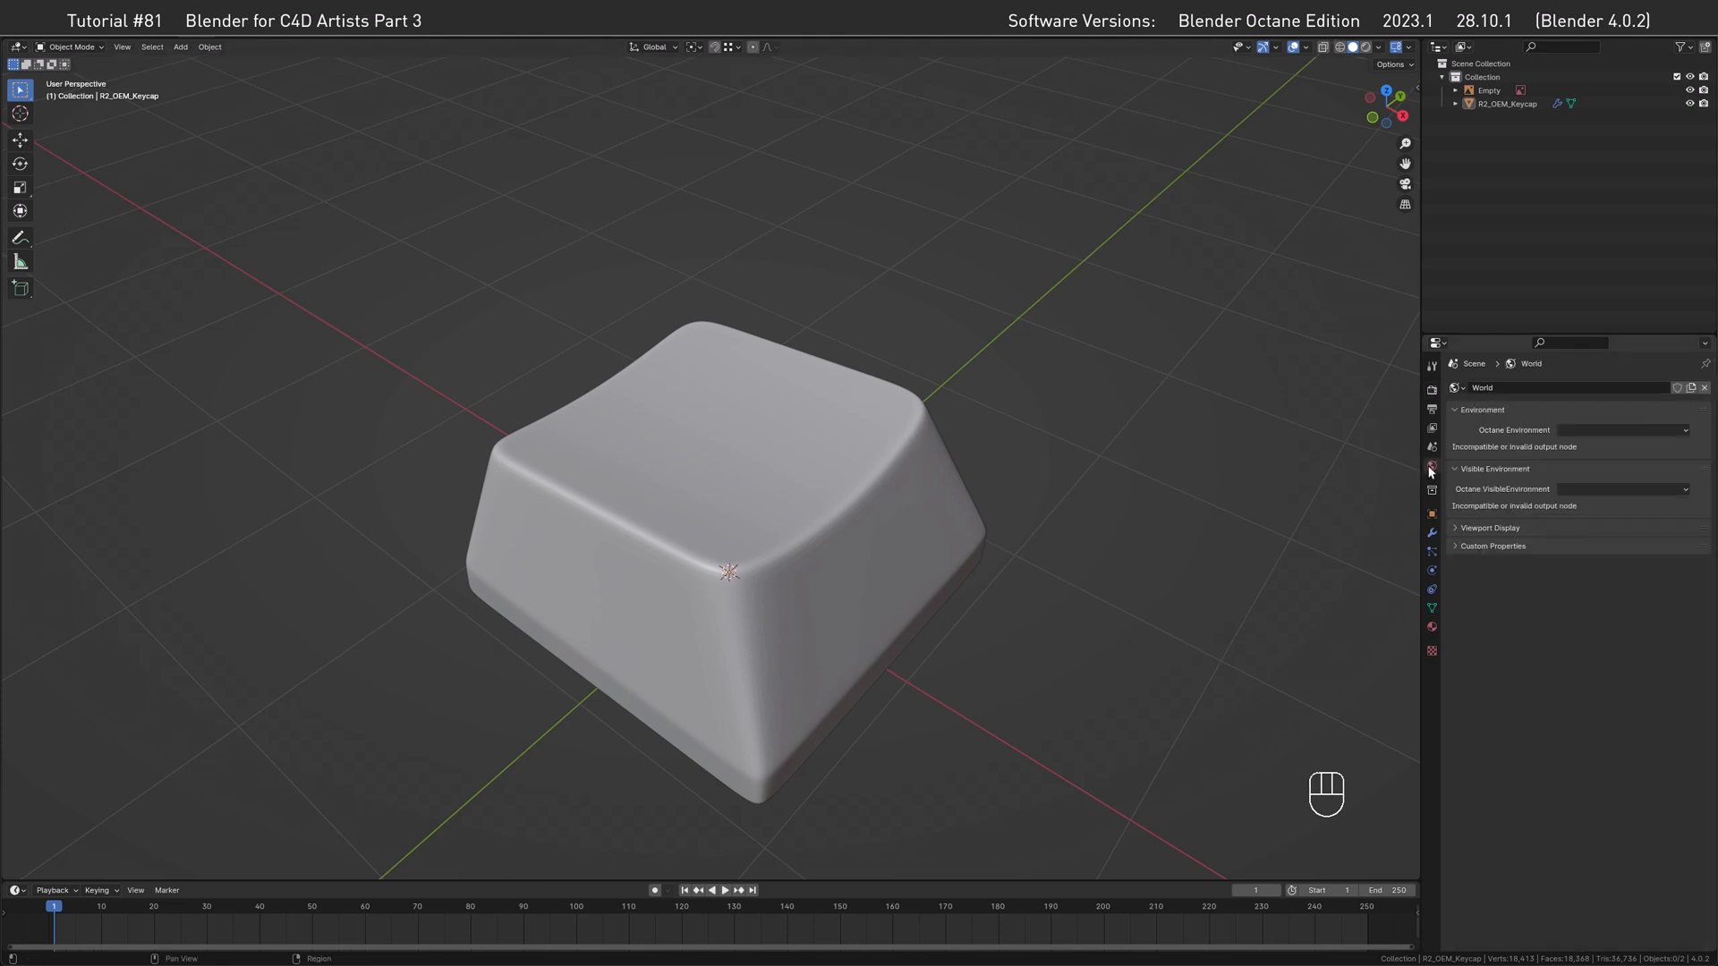
click(1591, 430)
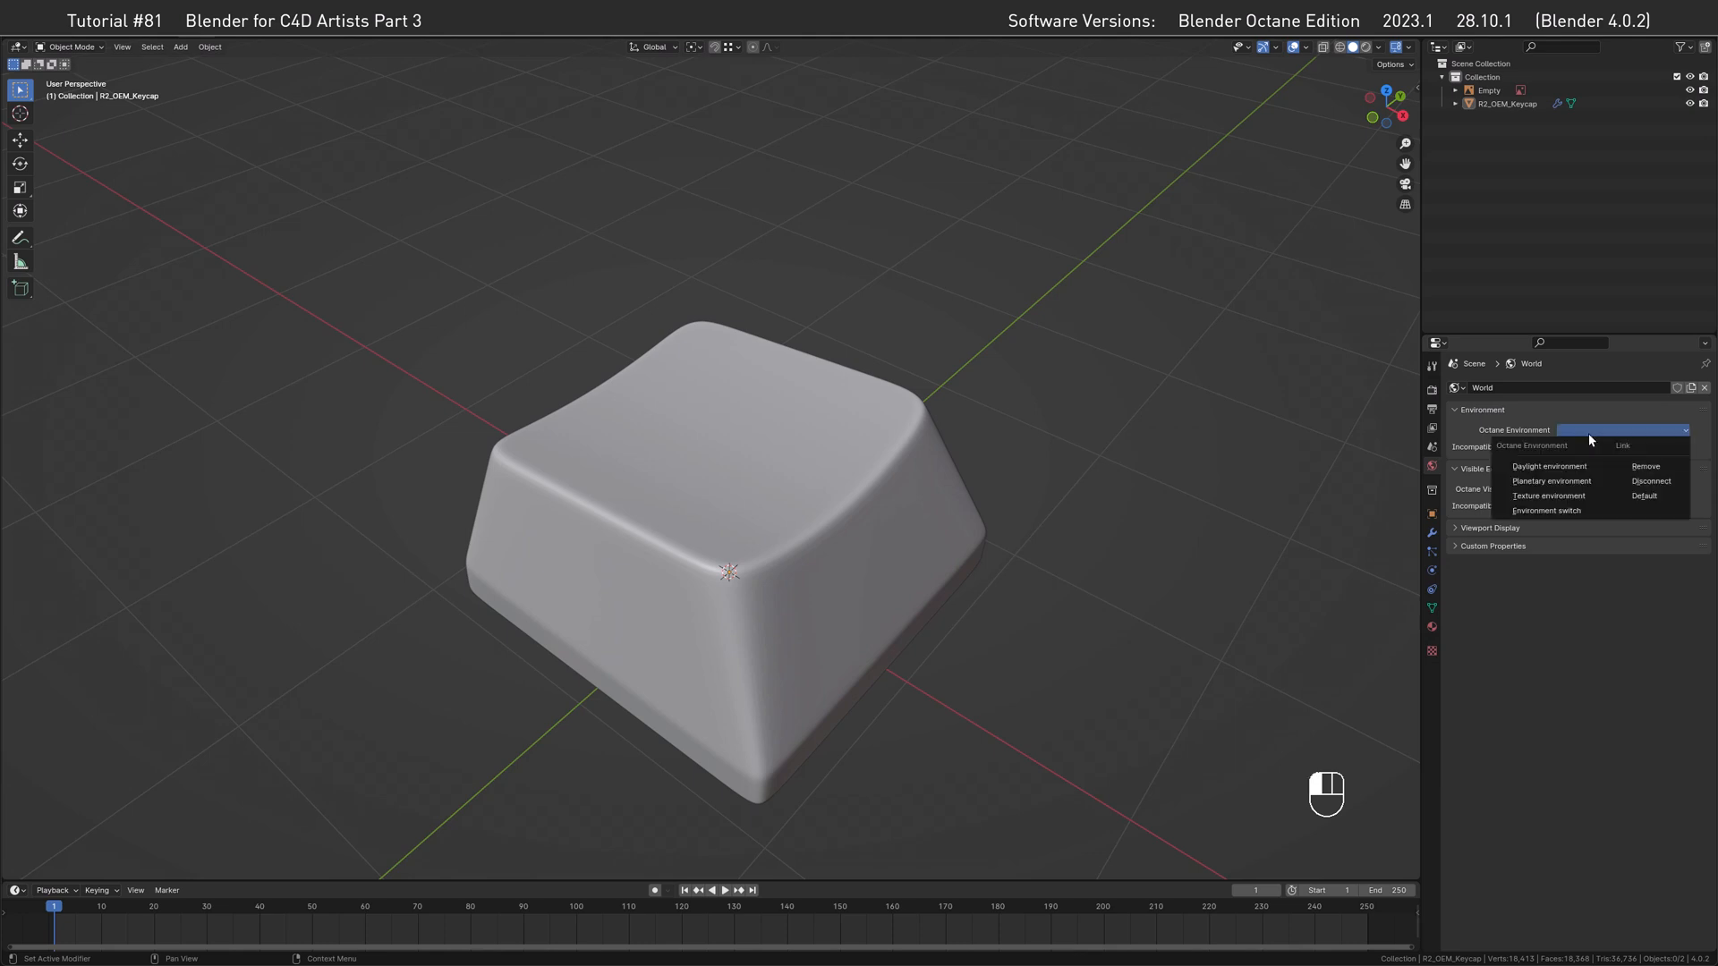
click(1567, 497)
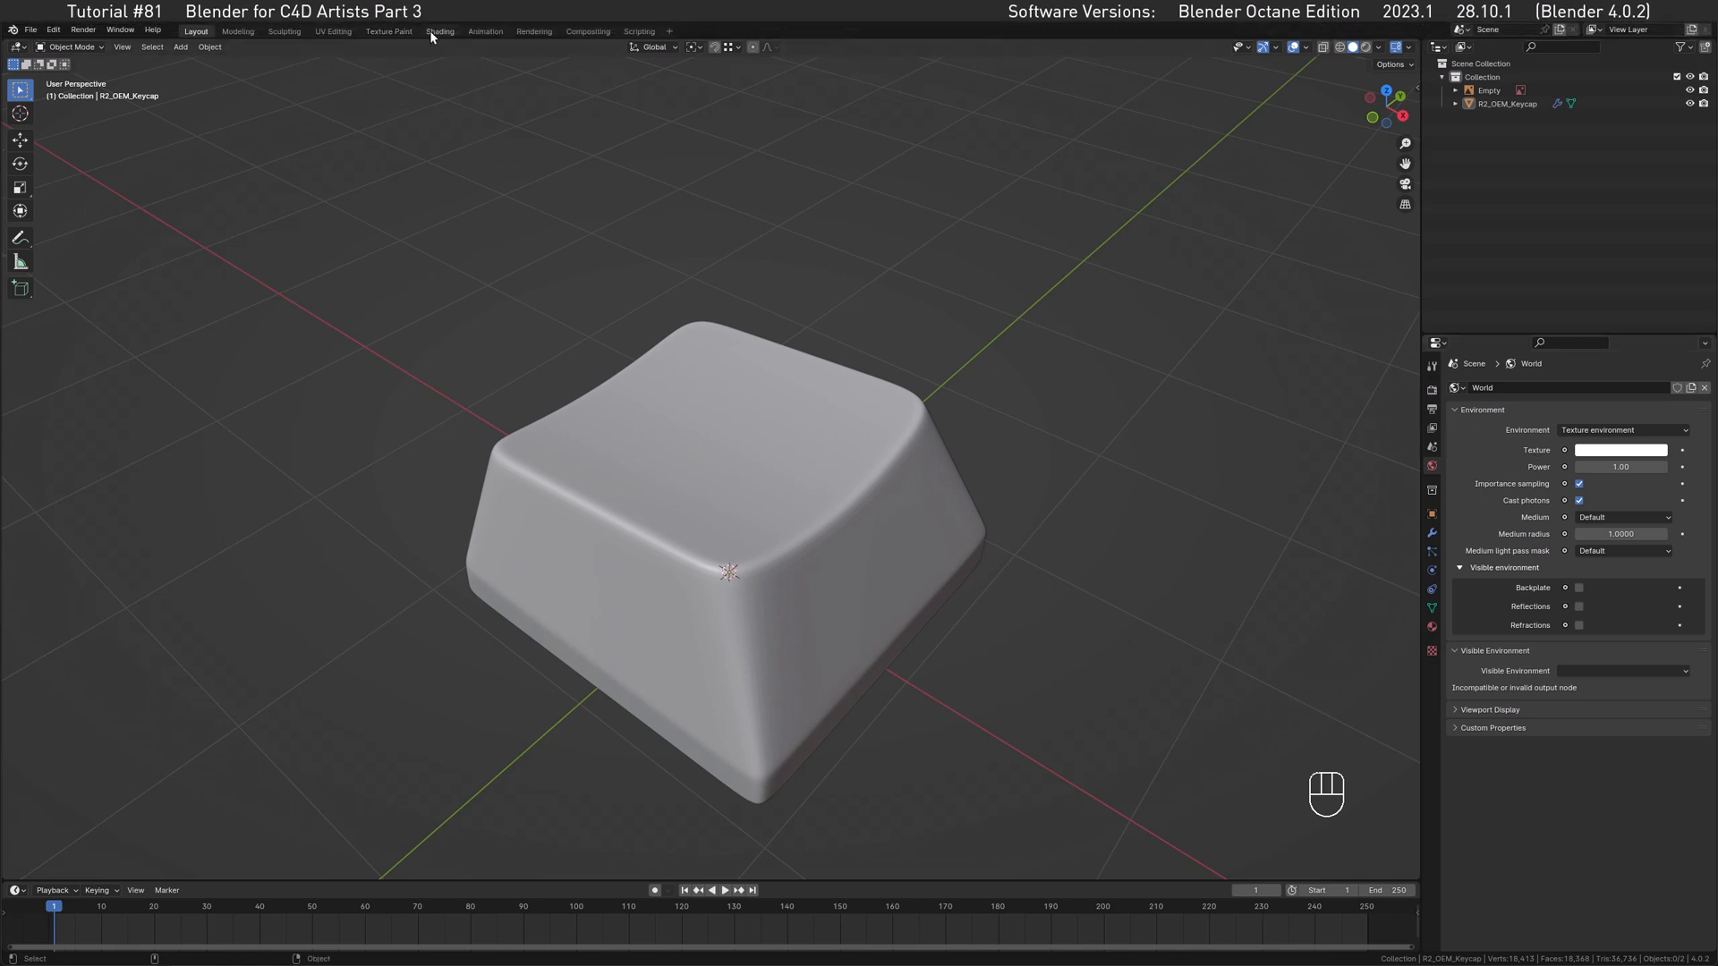
Enlarge the timeline area and turn it into a Shader Editor showing the World nodes.
drag(300, 881, 100, 565)
click(16, 574)
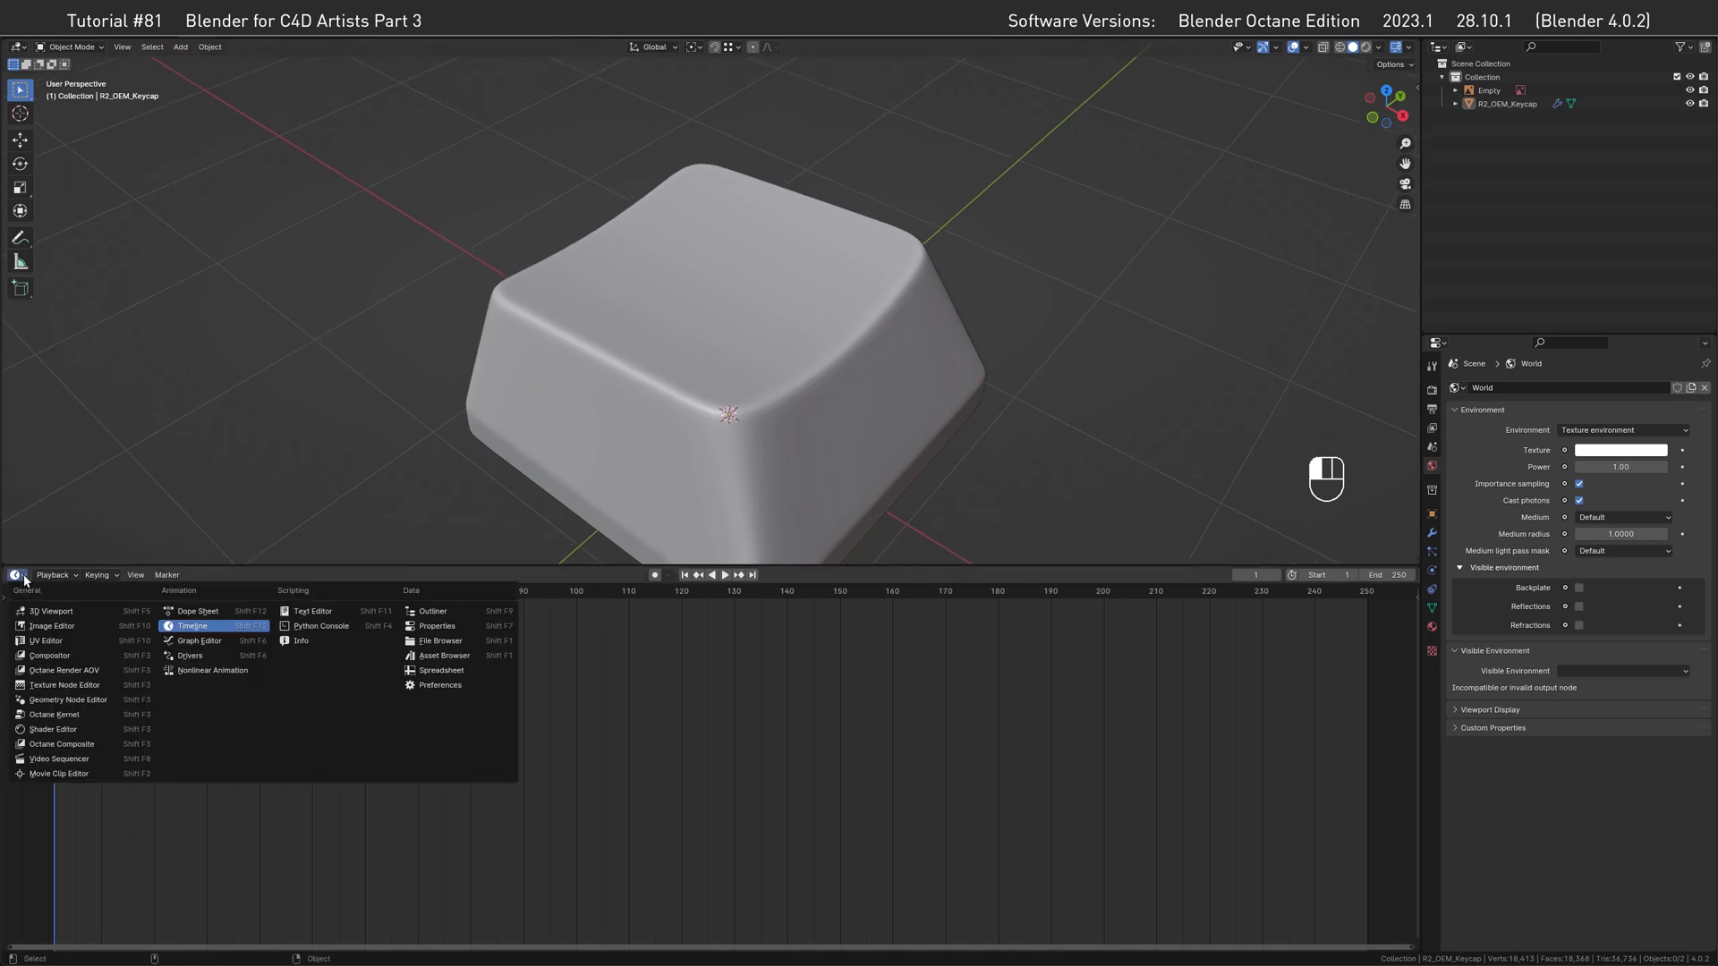
click(50, 728)
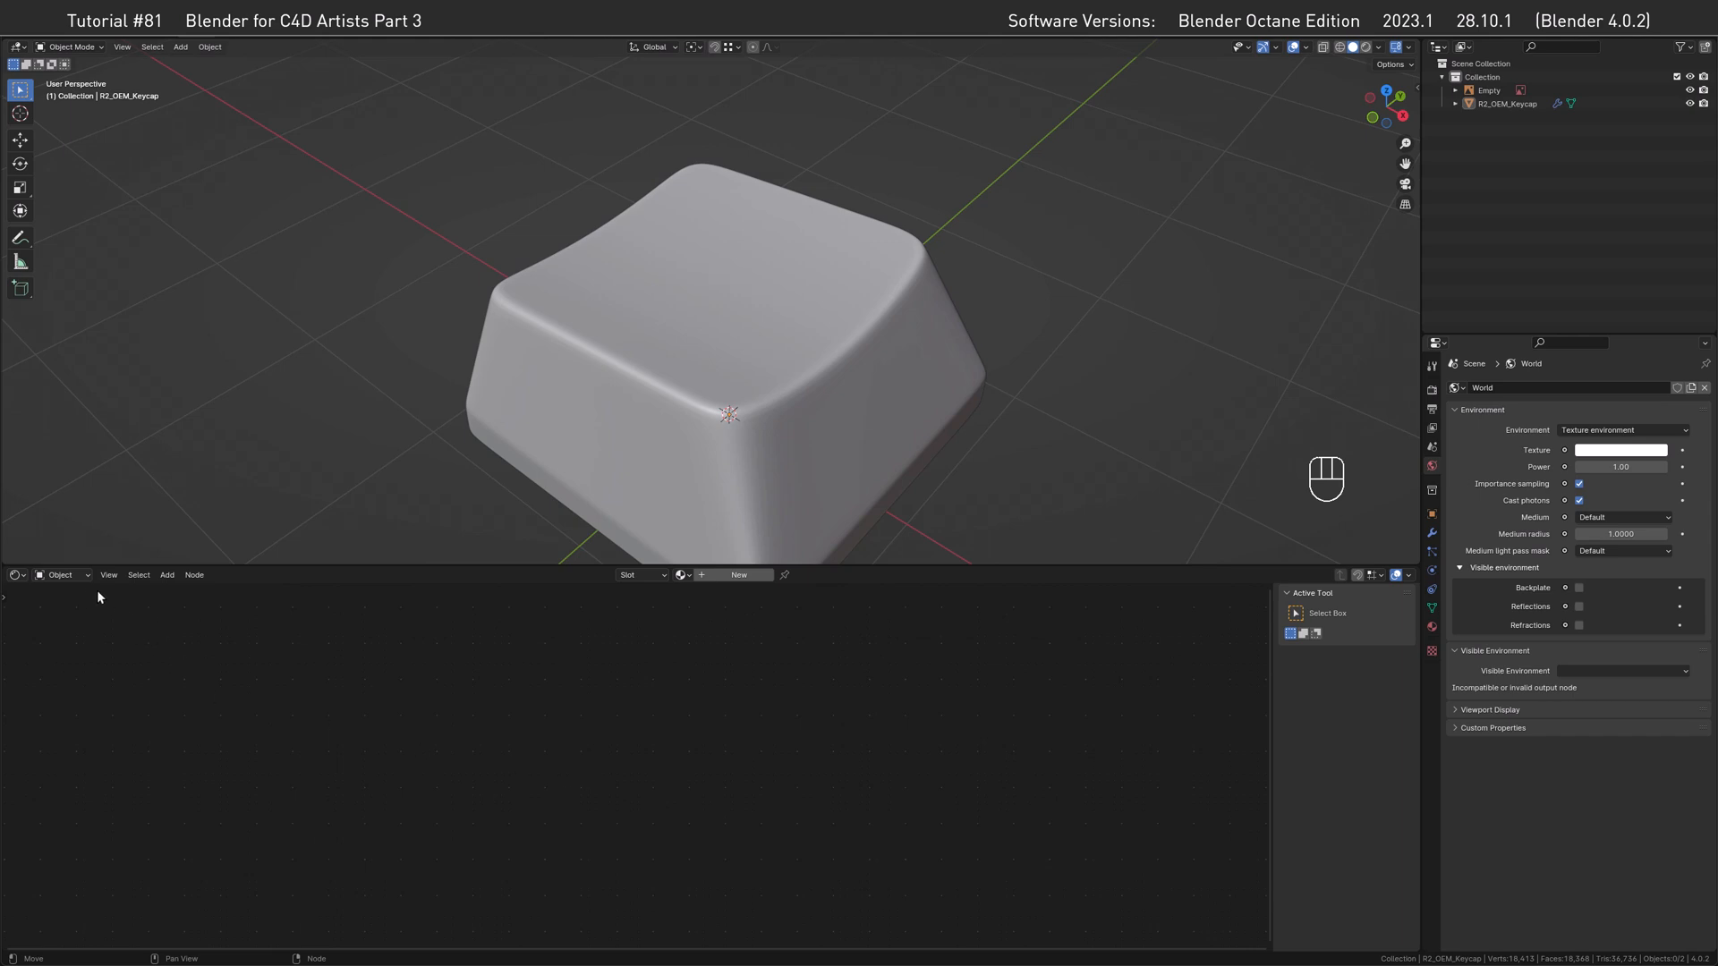
click(79, 576)
click(64, 624)
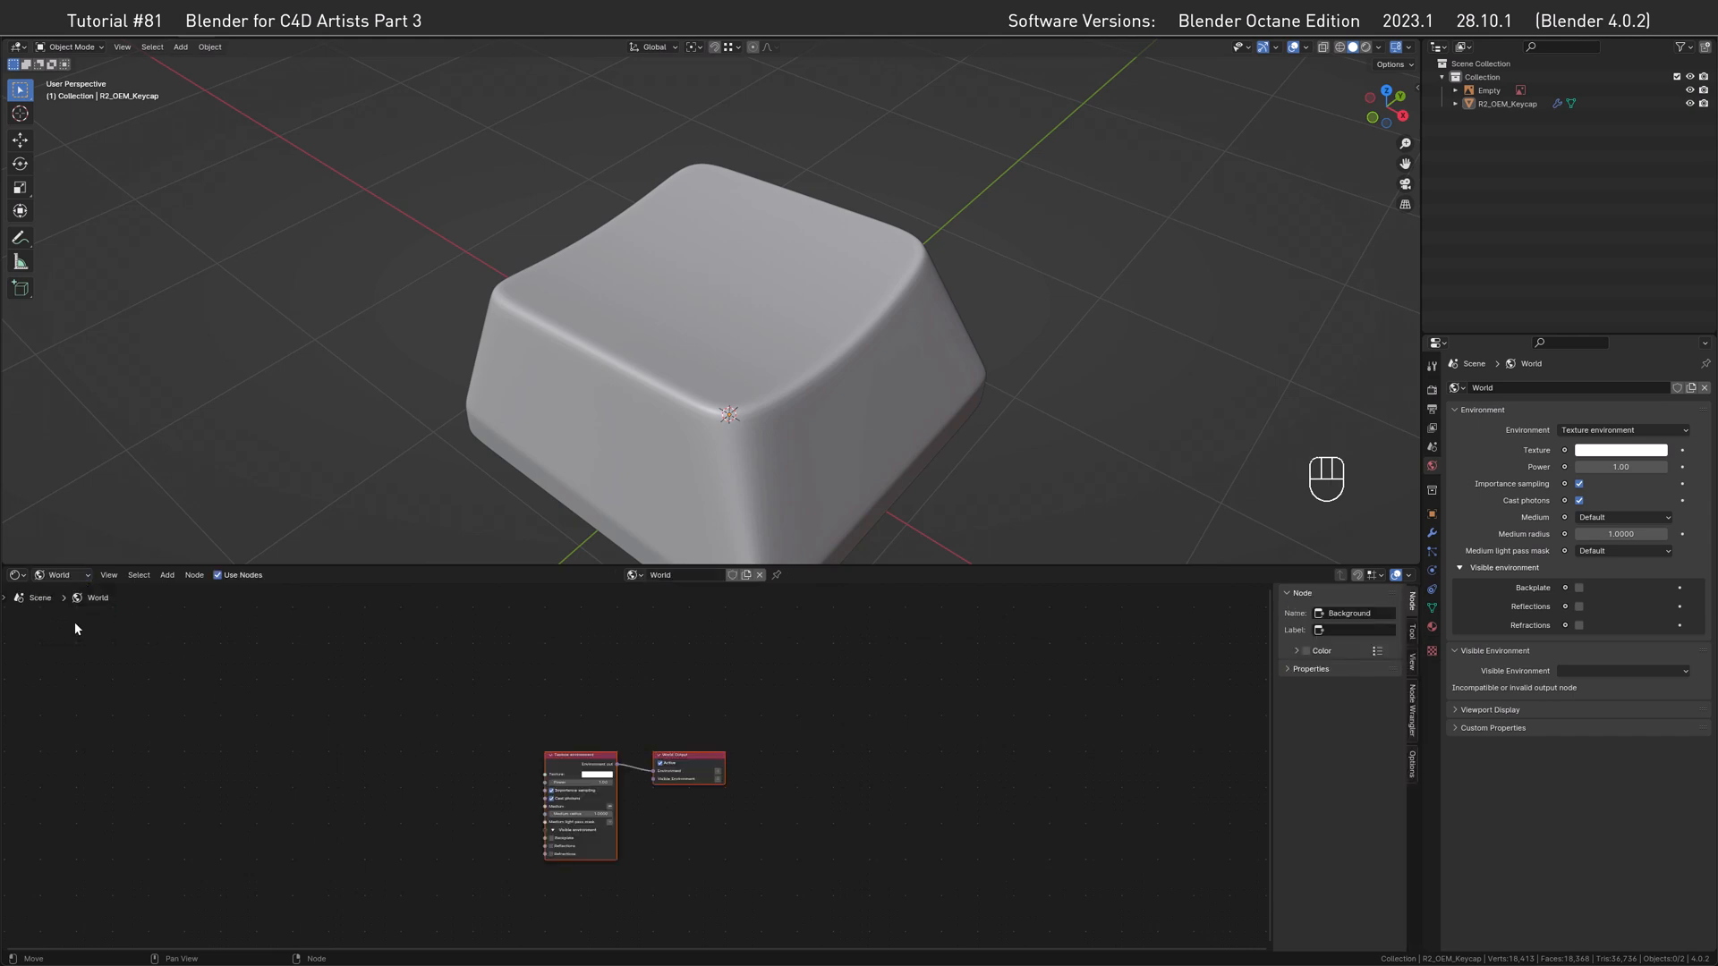
Move the Texture environment node below the Background node in the world node graph.
scroll(590, 653, up, 5)
middle_drag(614, 660, 654, 613)
click(621, 648)
drag(618, 648, 627, 778)
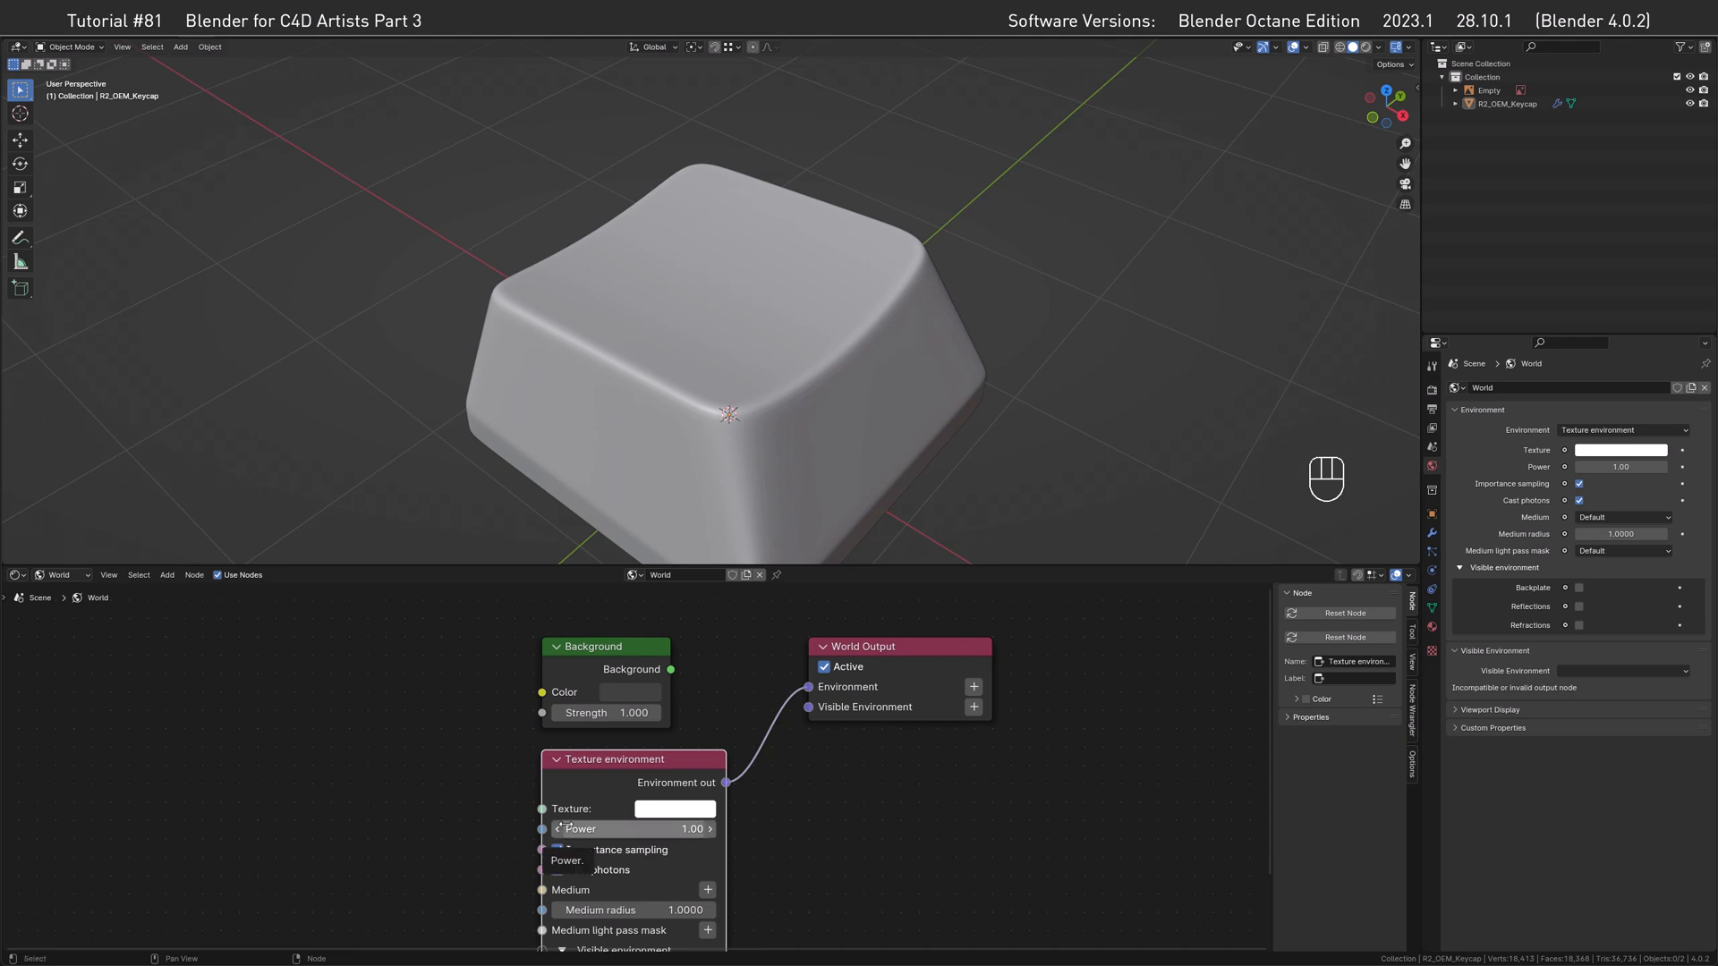
Add the canada_ image as an RGB image node, connect it to the Texture environment's Texture input and place it beside that node.
drag(194, 719, 333, 742)
drag(455, 763, 542, 809)
drag(402, 743, 406, 683)
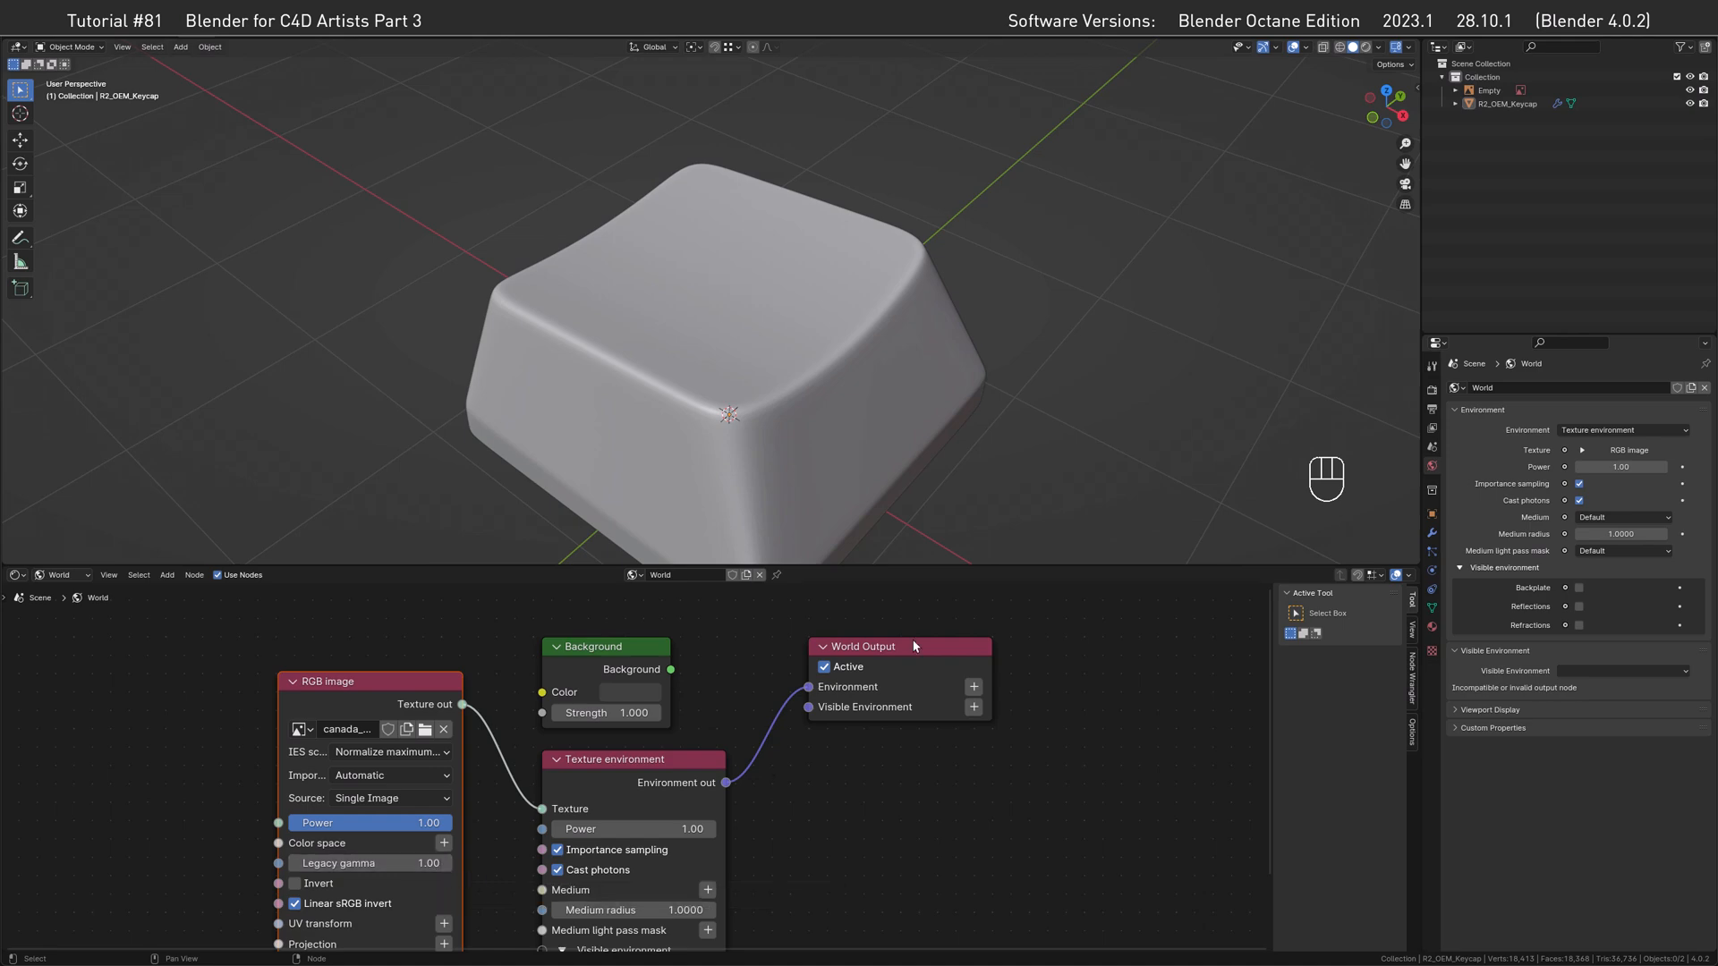
Switch the viewport to rendered shading and view the keycap against the environment image.
click(1366, 49)
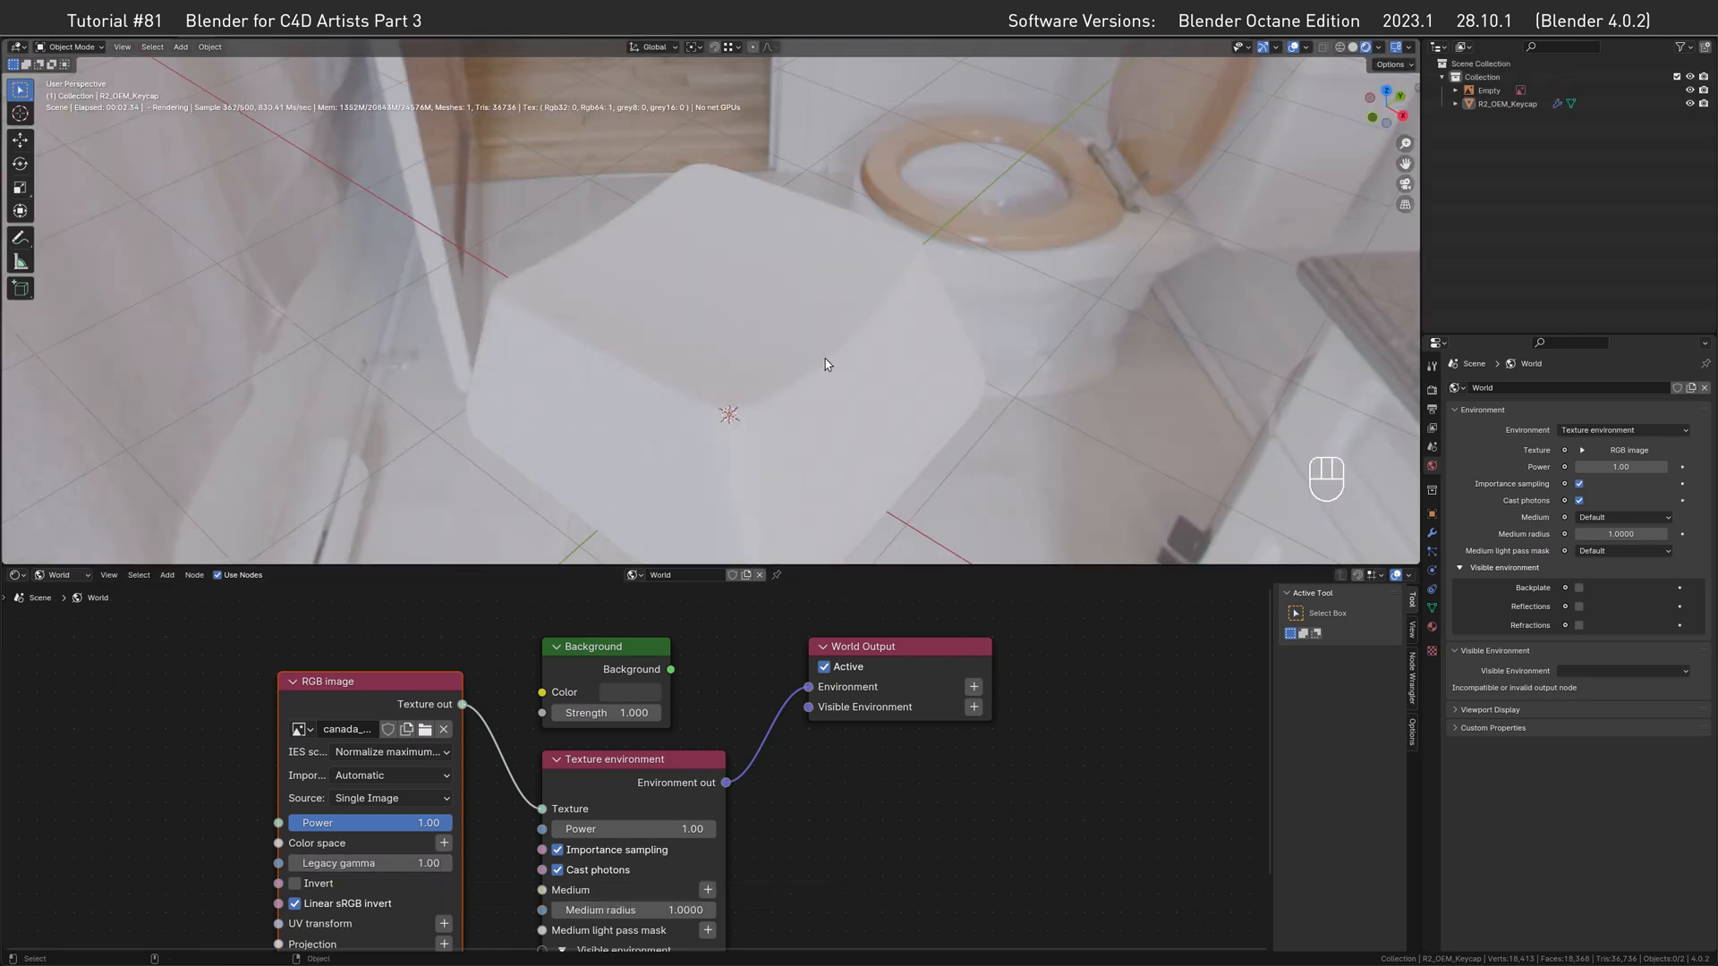
alt+middle_drag(787, 359, 798, 313)
alt+drag(769, 309, 792, 234)
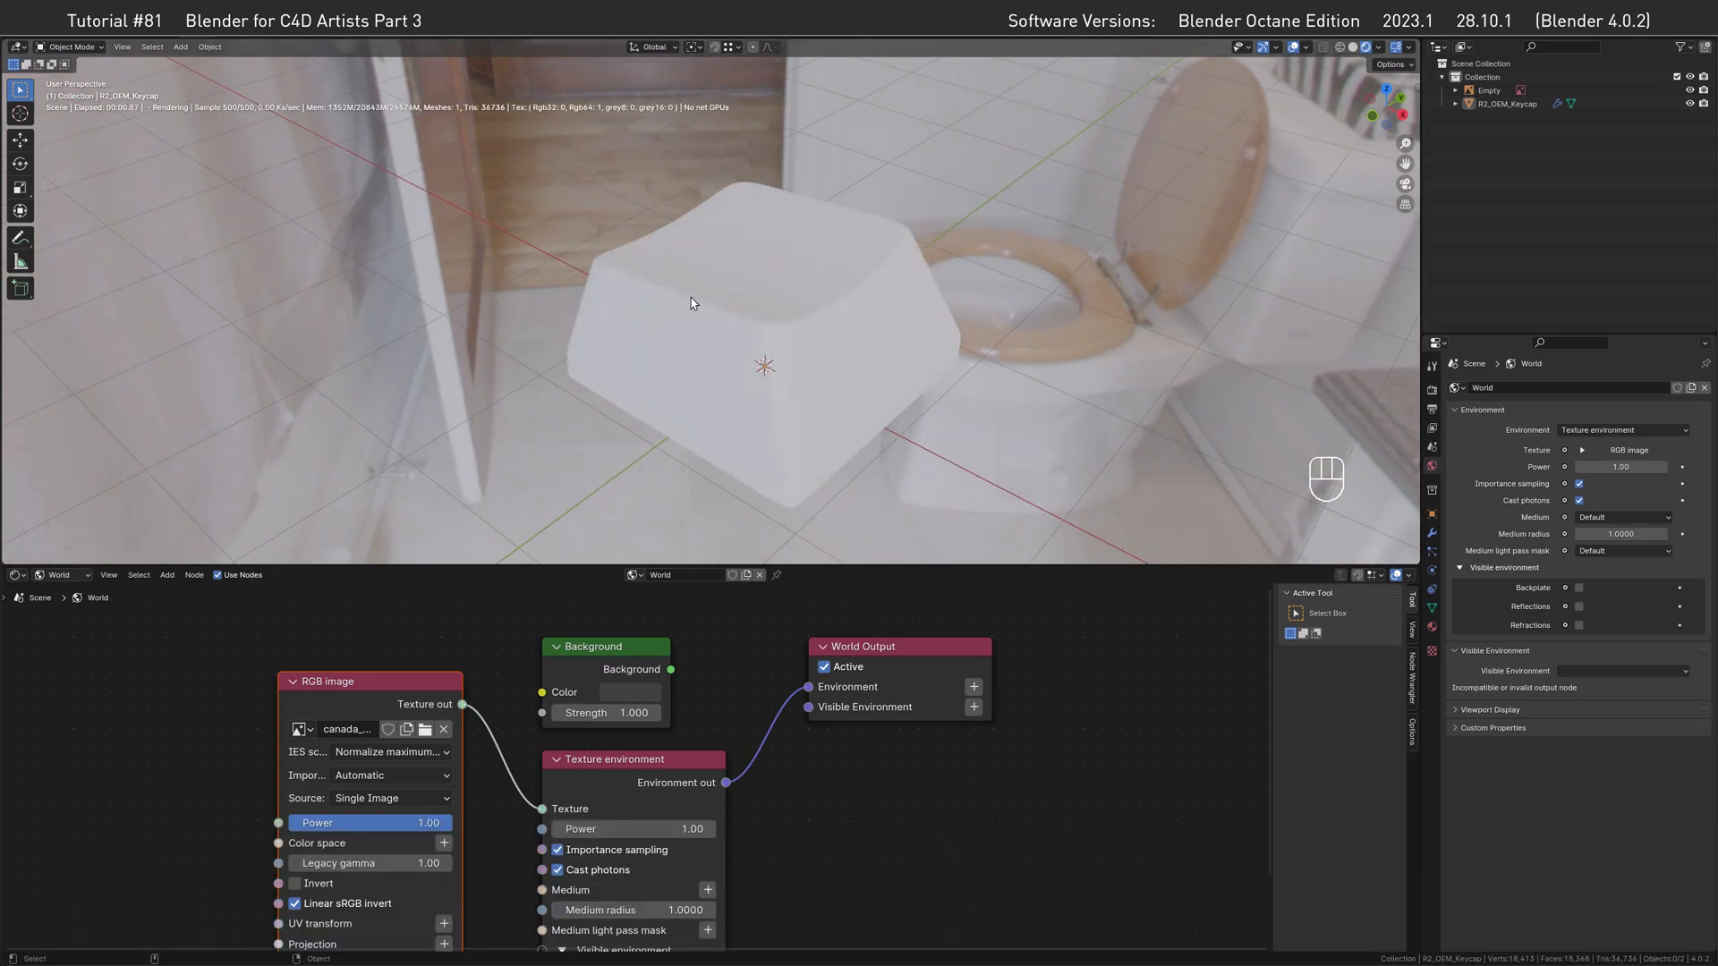
mouse_move(717, 319)
alt+mouse_down()
mouse_move(821, 287)
mouse_move(737, 303)
alt+mouse_up()
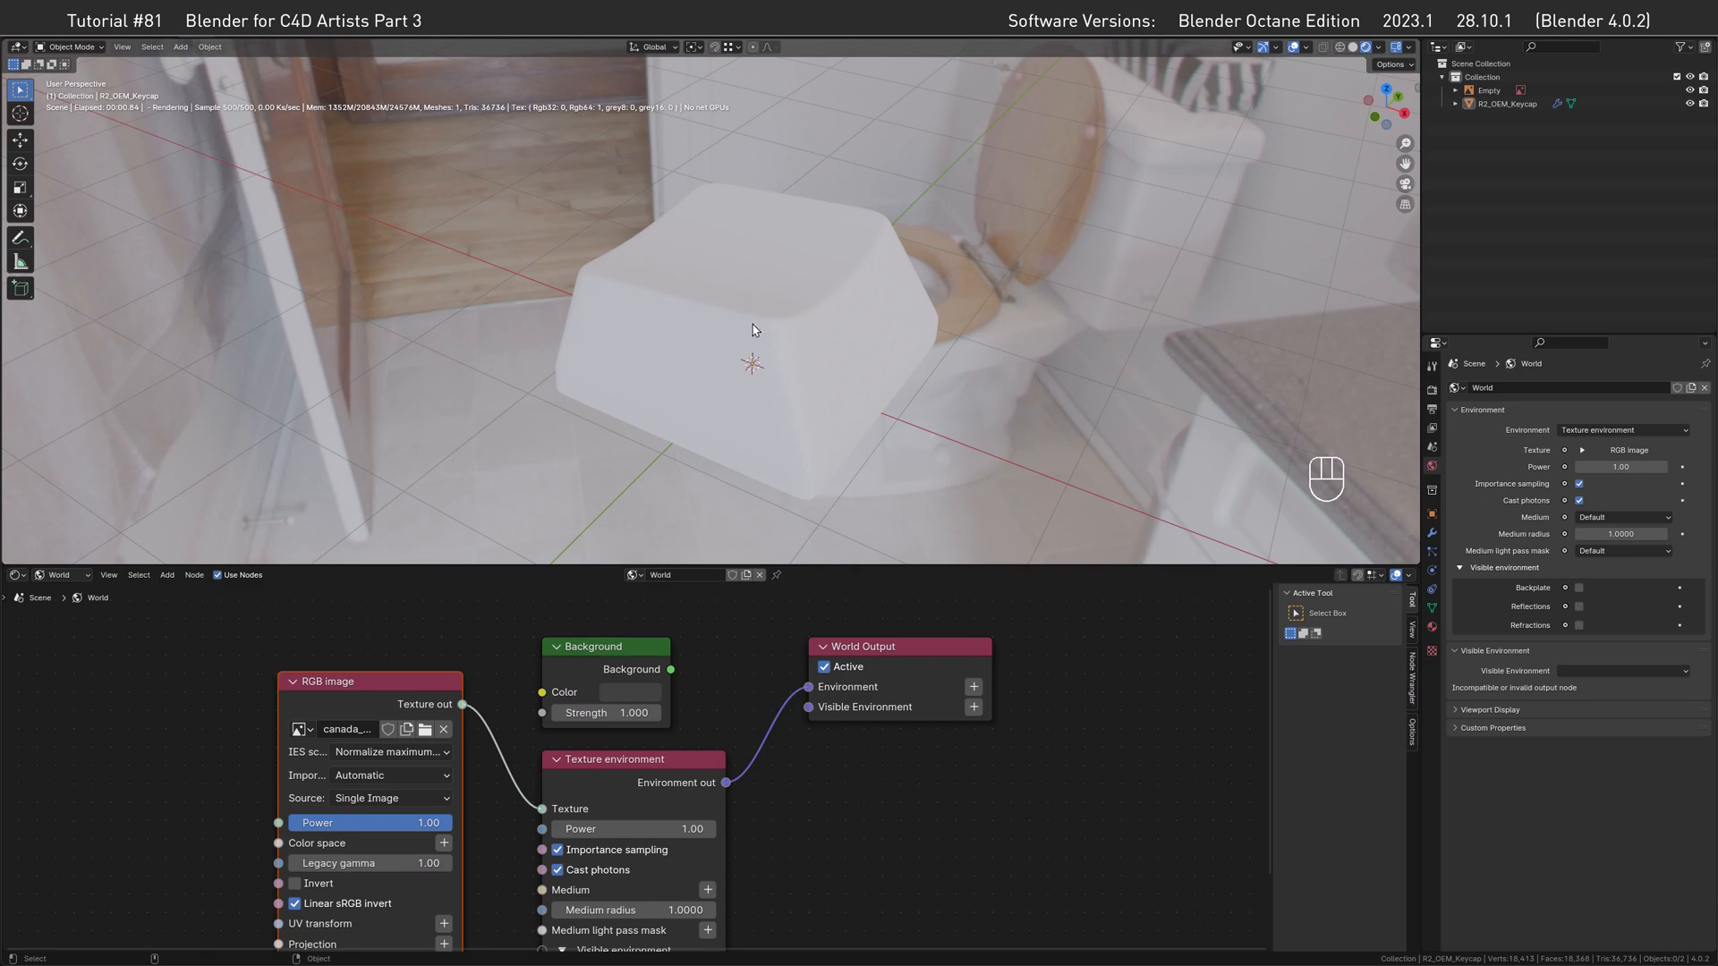
Set the color management View Transform to Raw in the render properties.
click(1432, 391)
scroll(1716, 528, down, 6)
drag(1715, 528, 1716, 857)
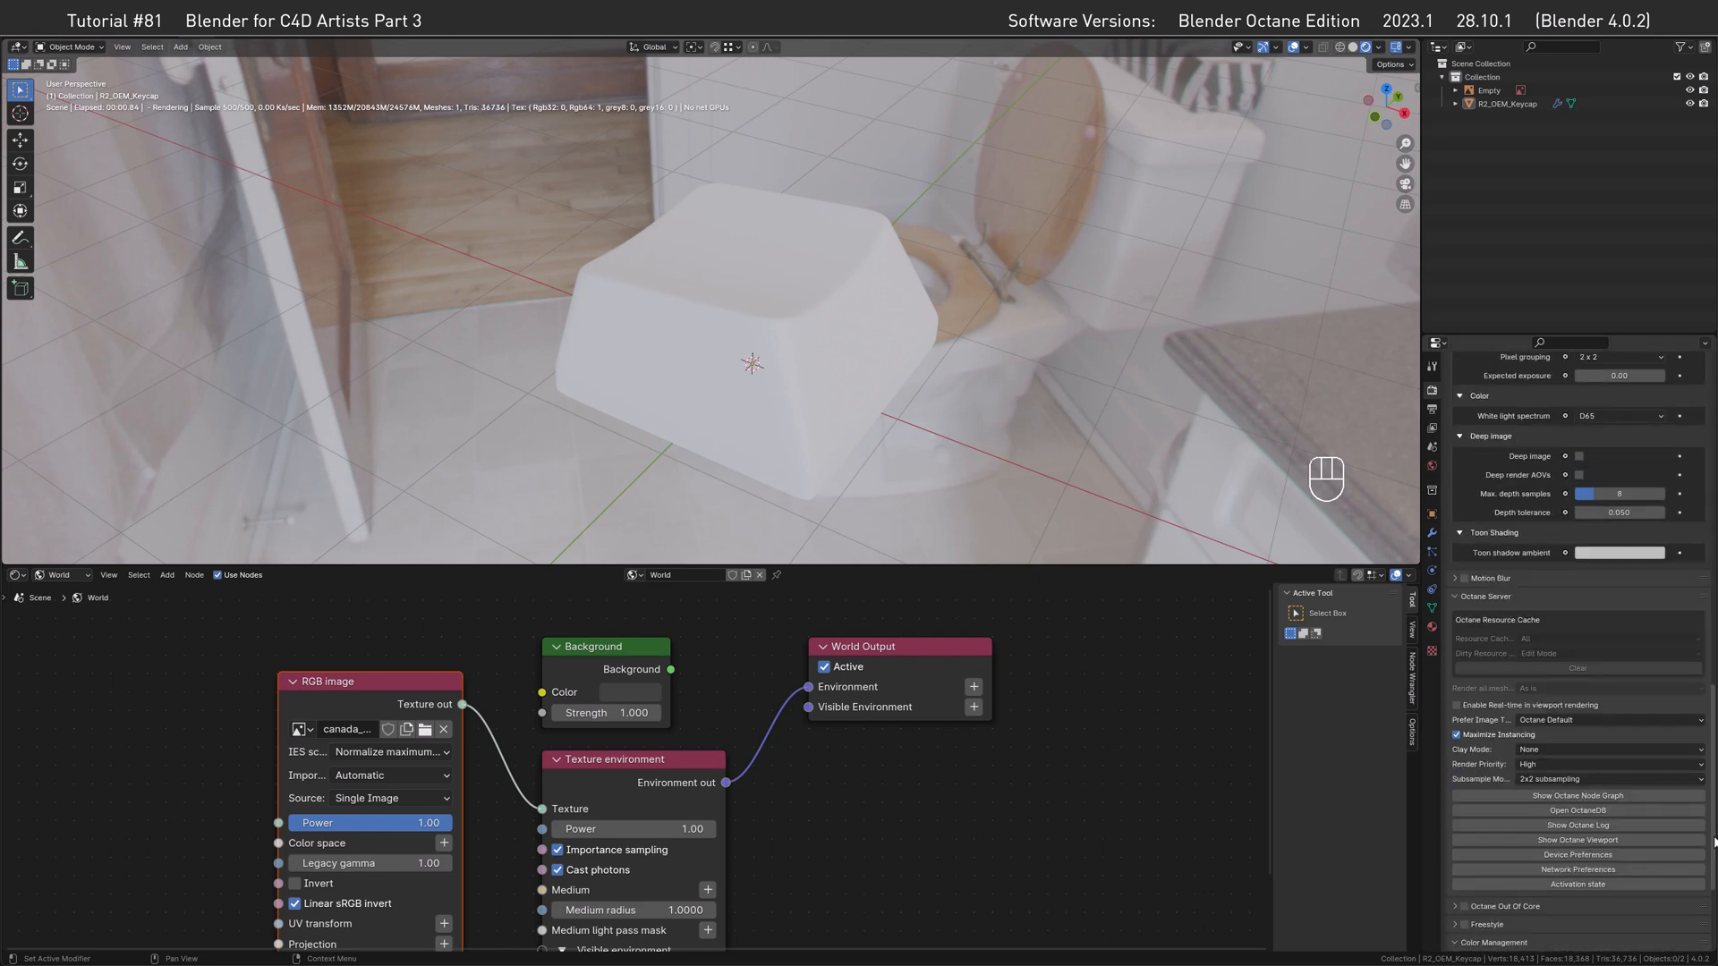
scroll(1584, 885, down, 4)
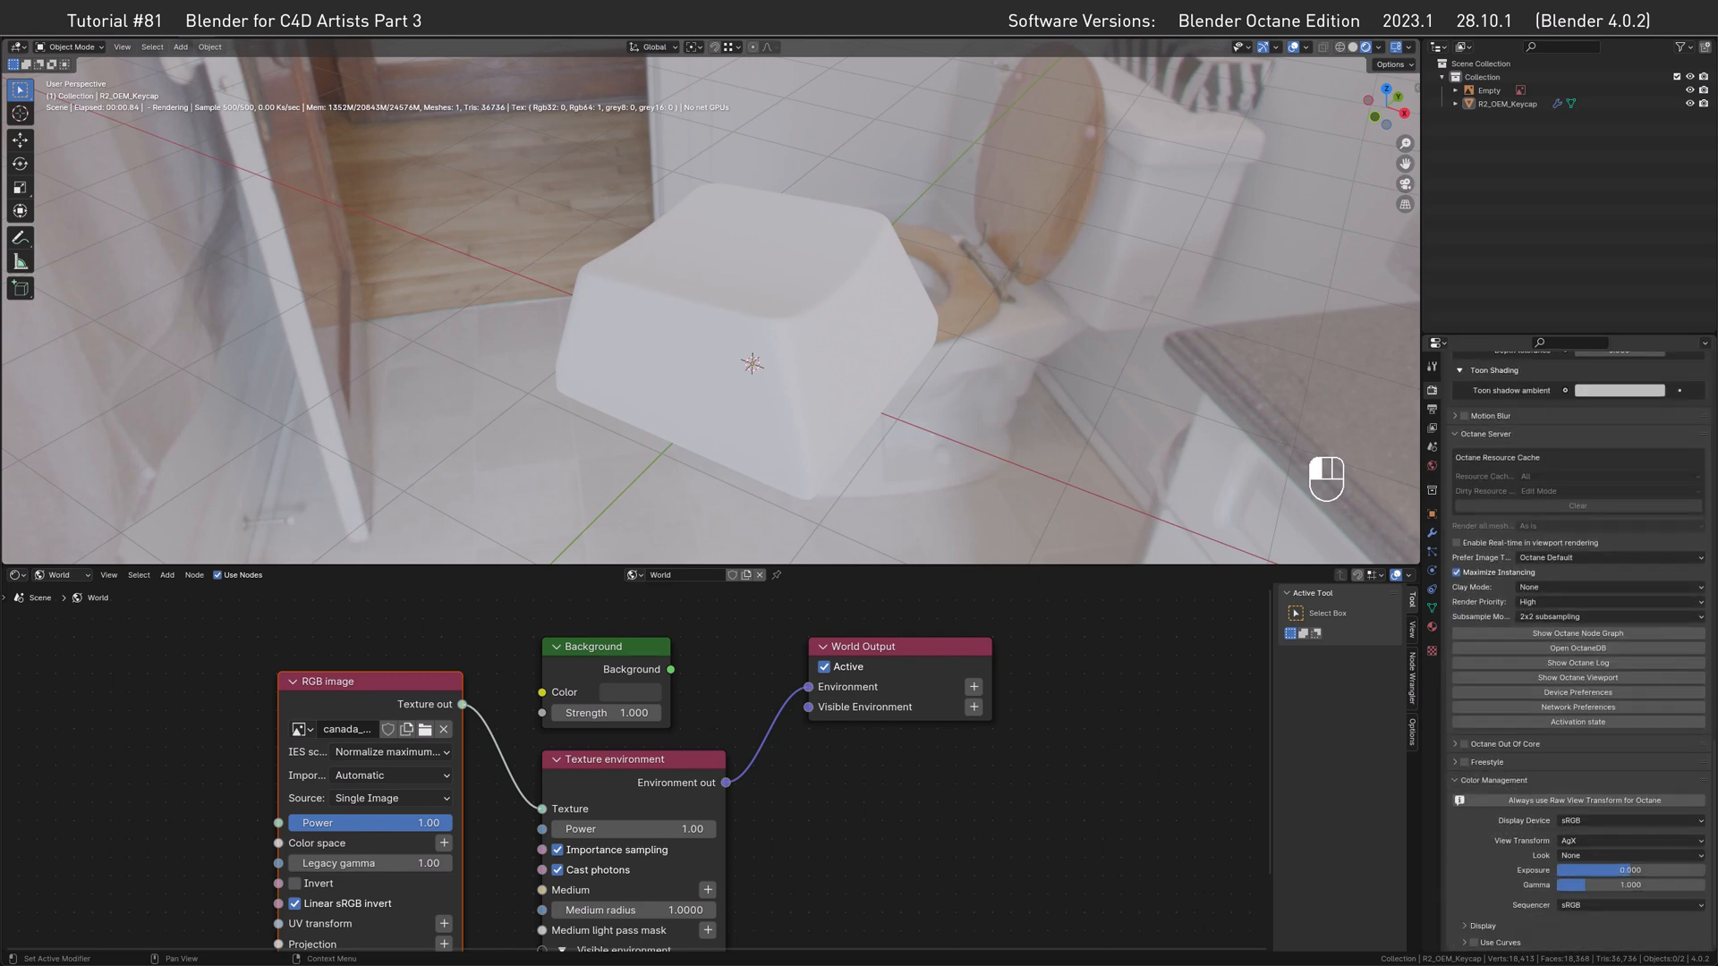
click(1583, 841)
click(1589, 931)
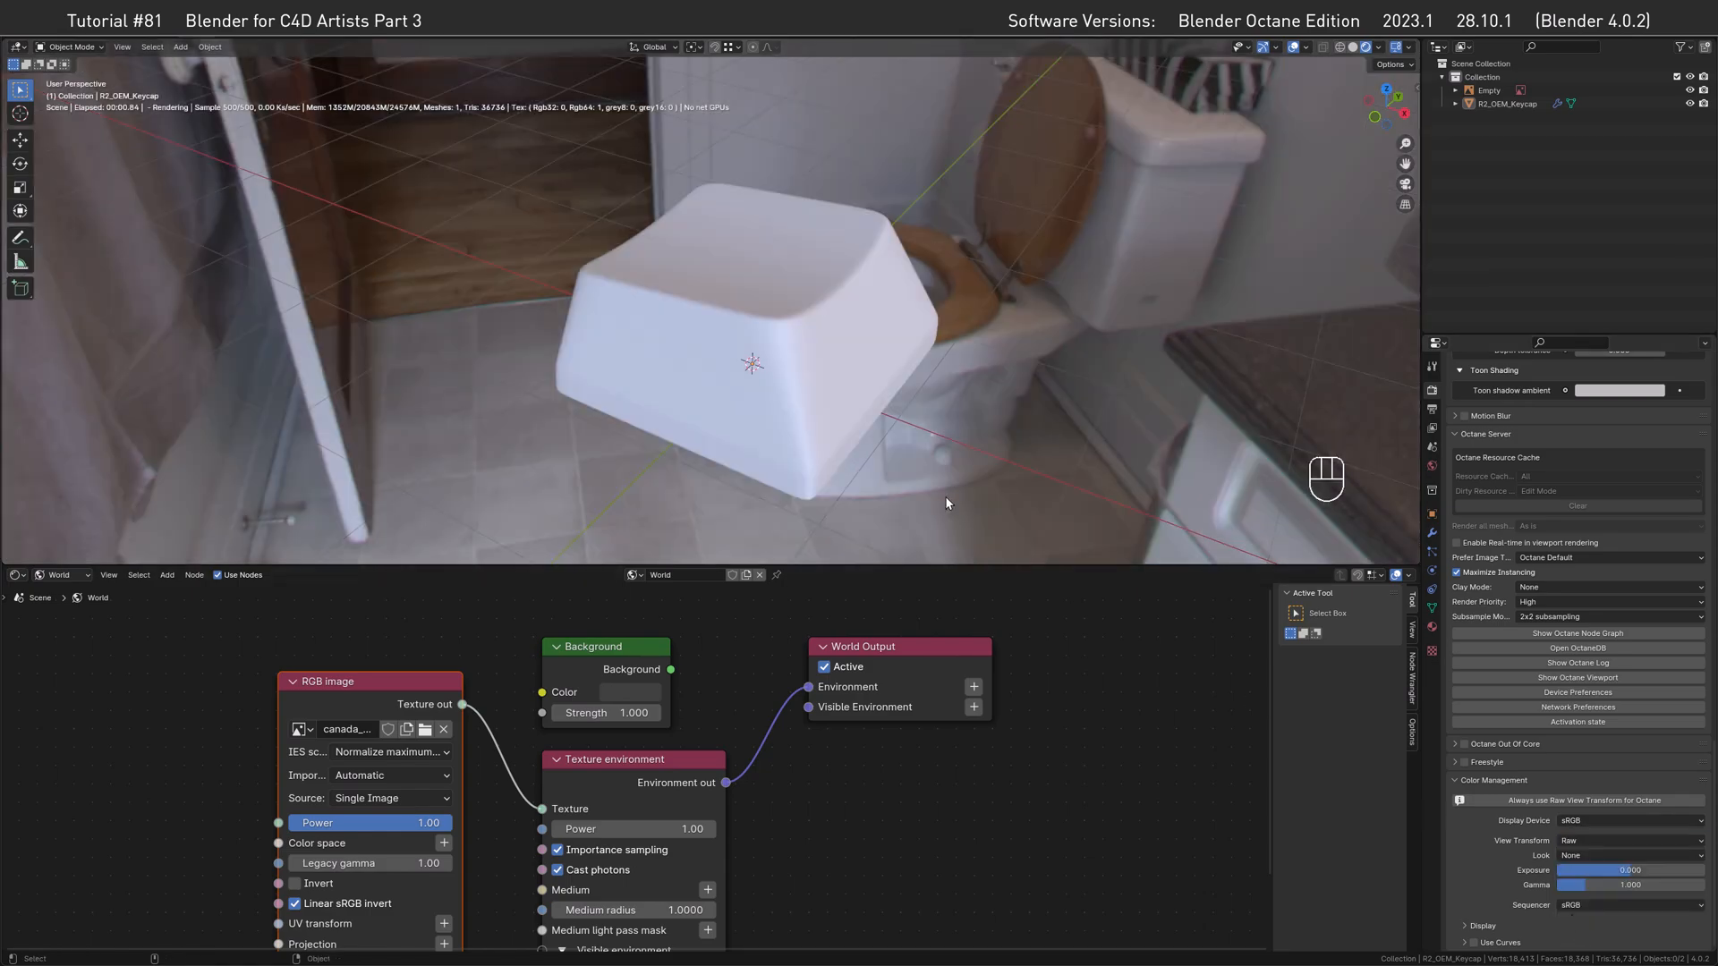
mouse_move(752, 314)
alt+middle_down()
mouse_move(817, 280)
mouse_move(737, 298)
alt+middle_up()
alt+drag(737, 298, 731, 309)
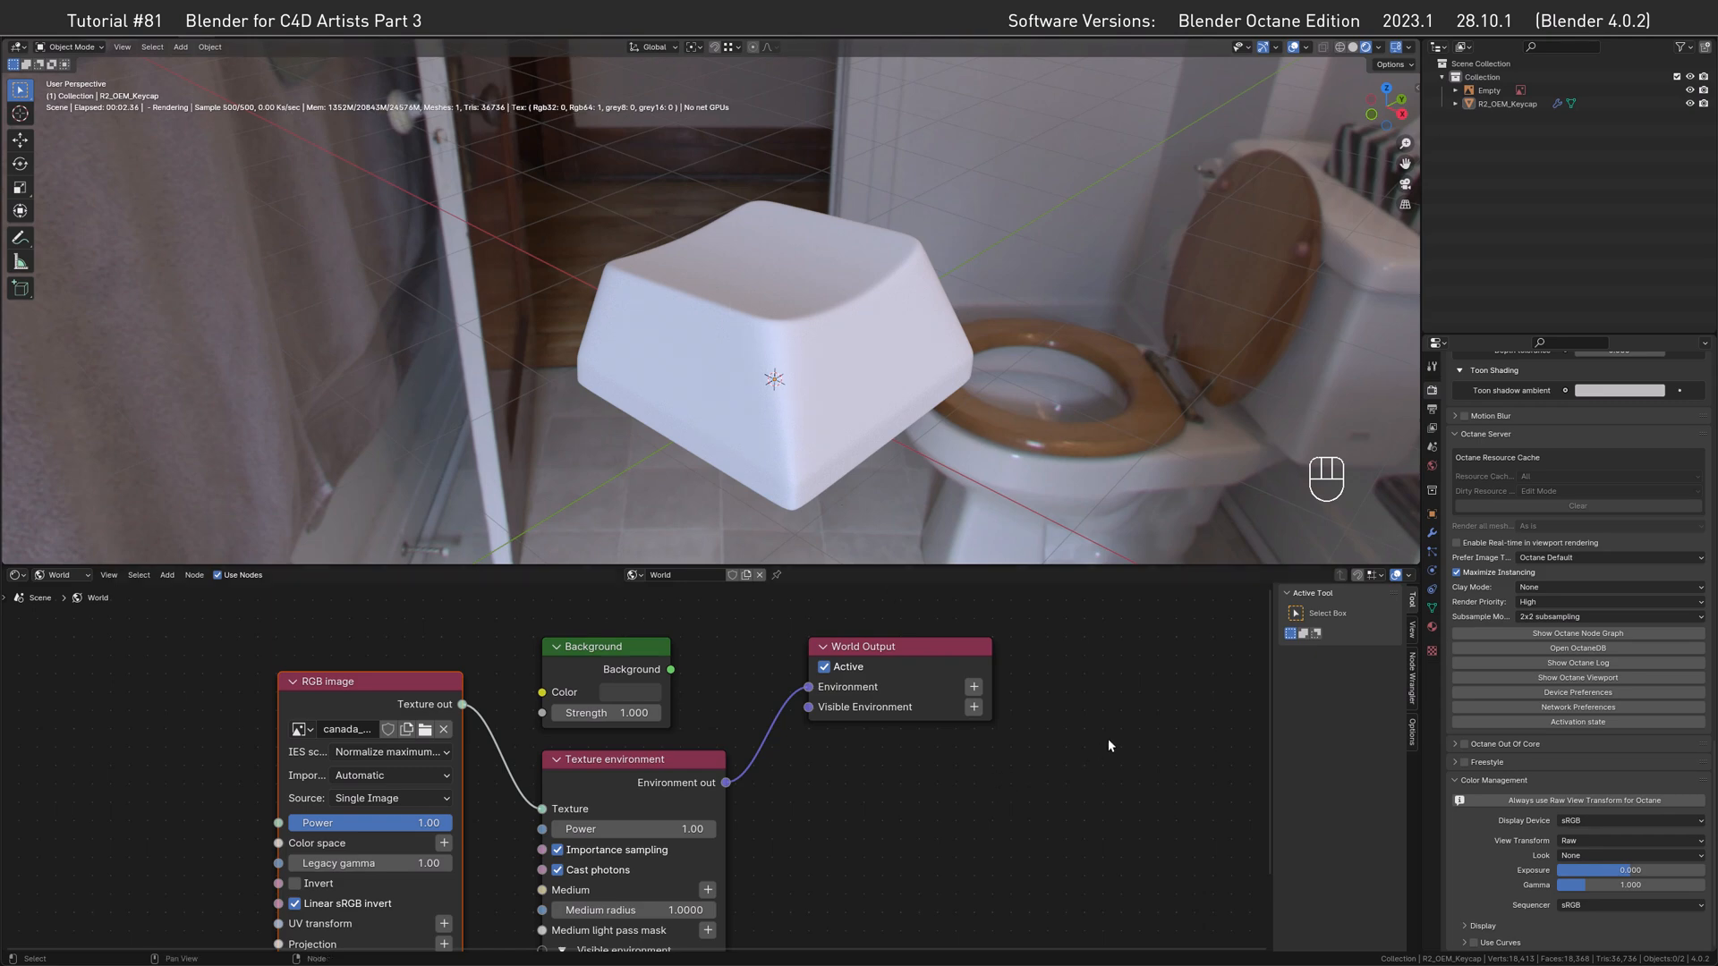
Show the World properties and check the Node Wrangler (Custom build for Octane) add-on in the add-on preferences.
click(1432, 466)
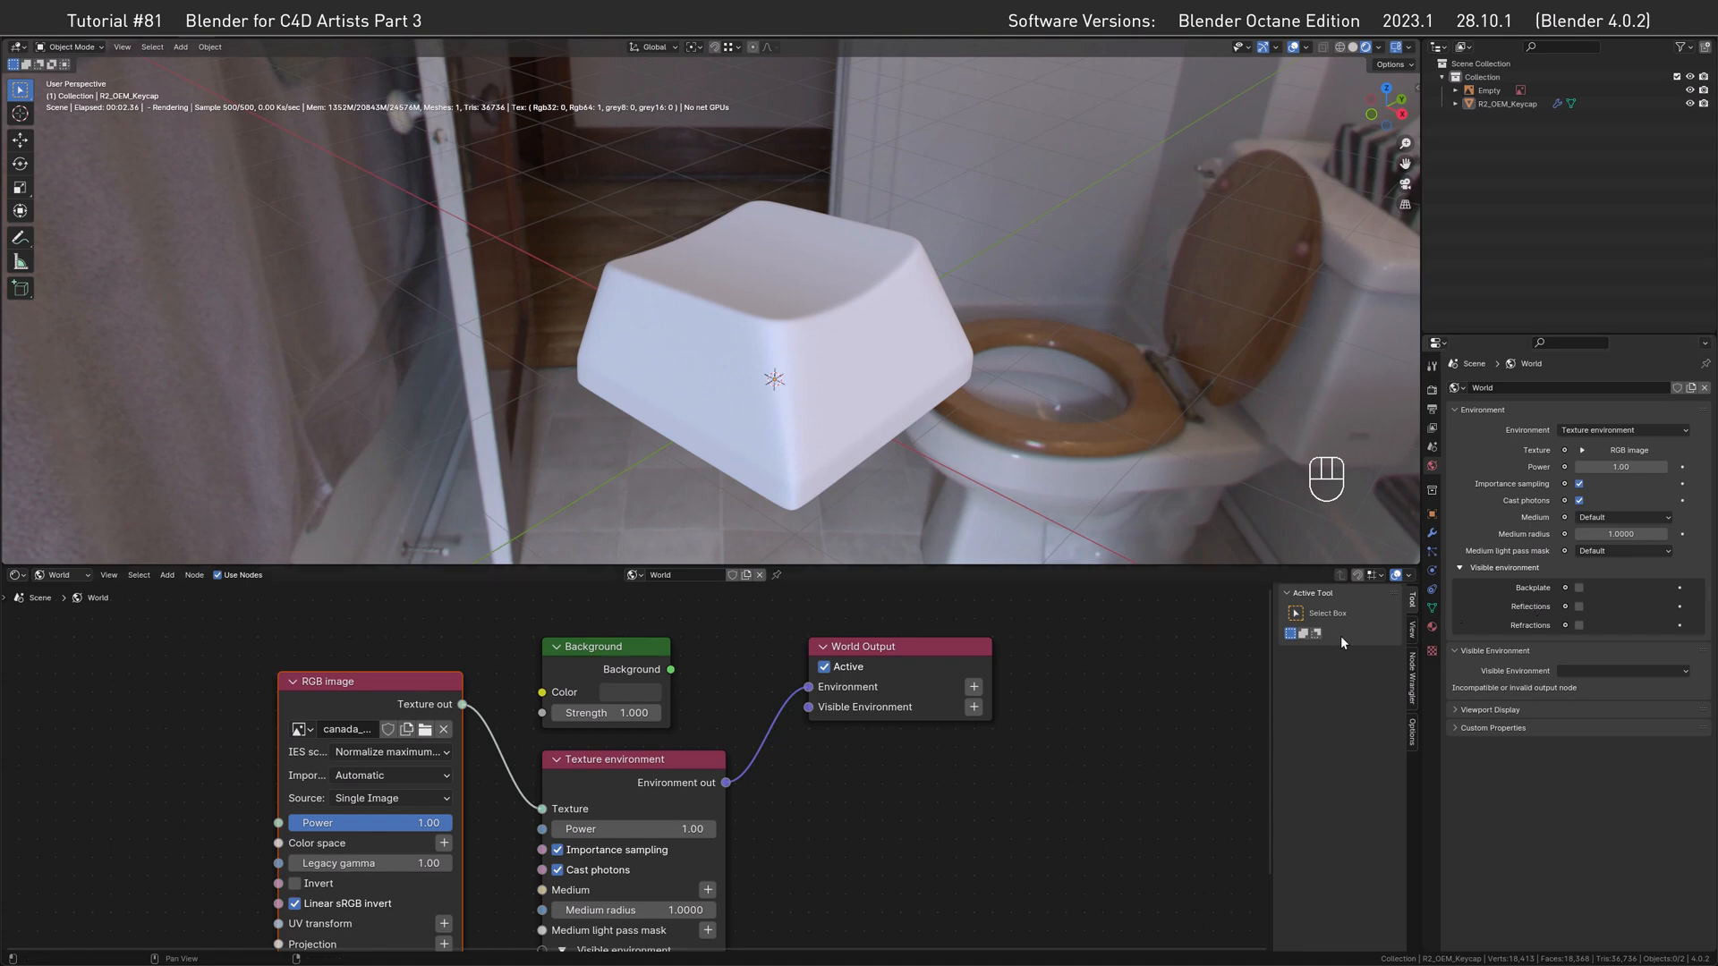
middle_drag(238, 817, 533, 752)
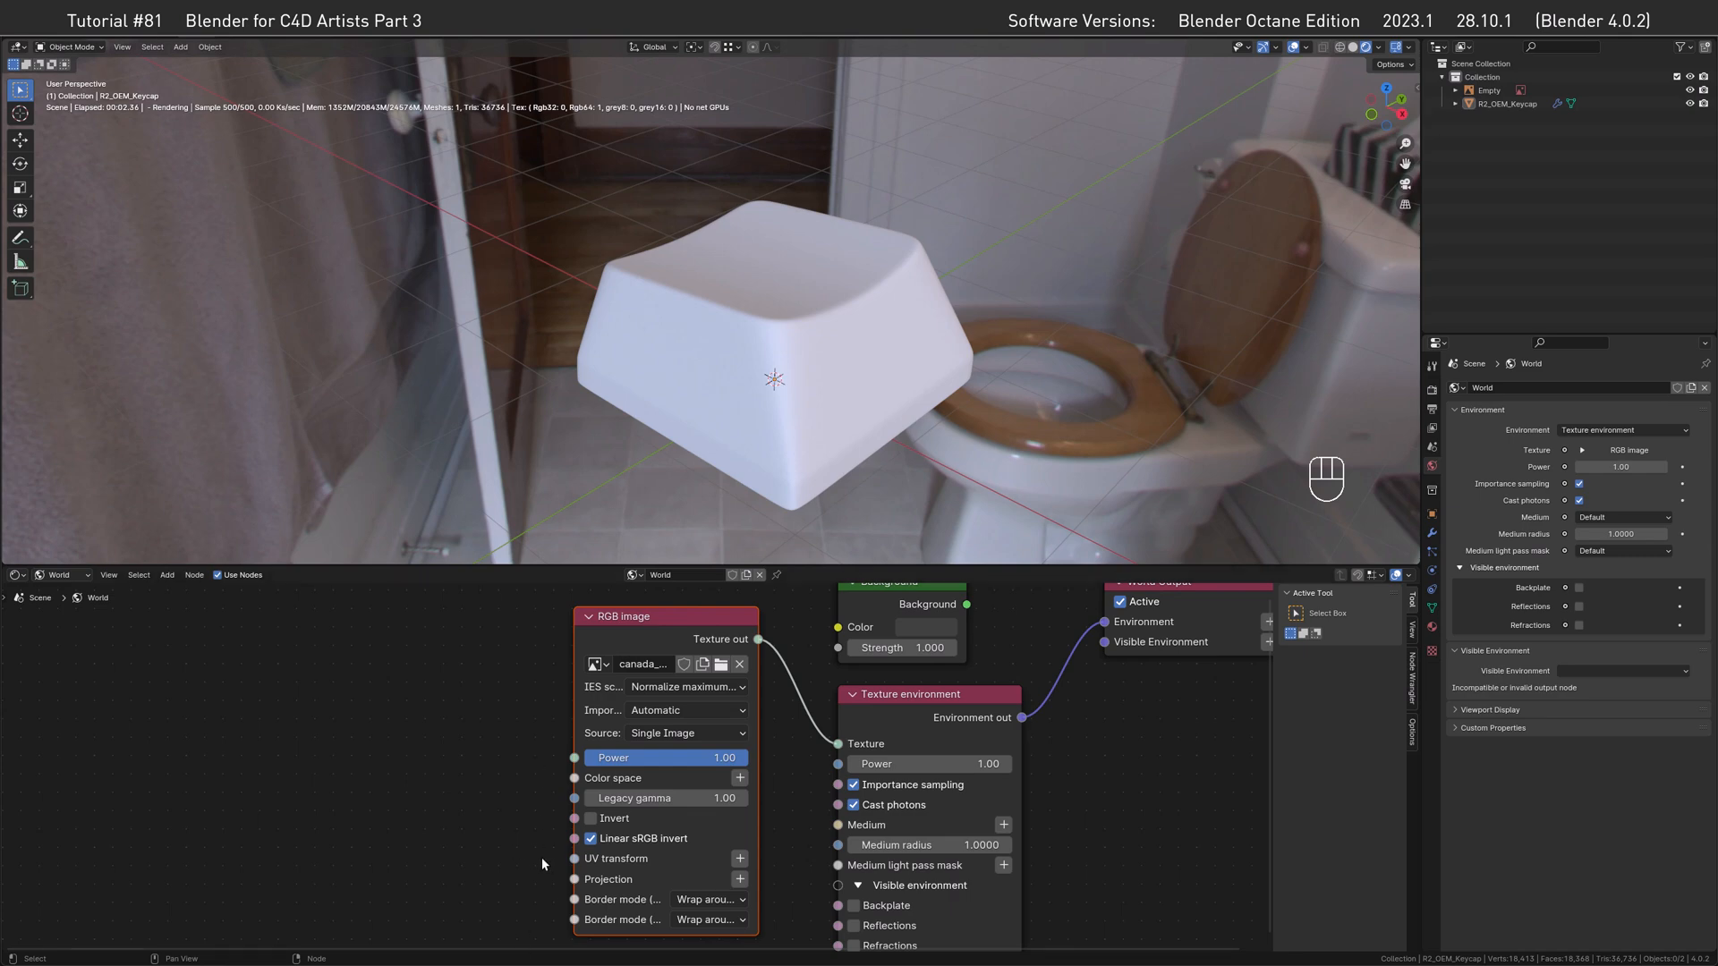
key(ctrl+z)
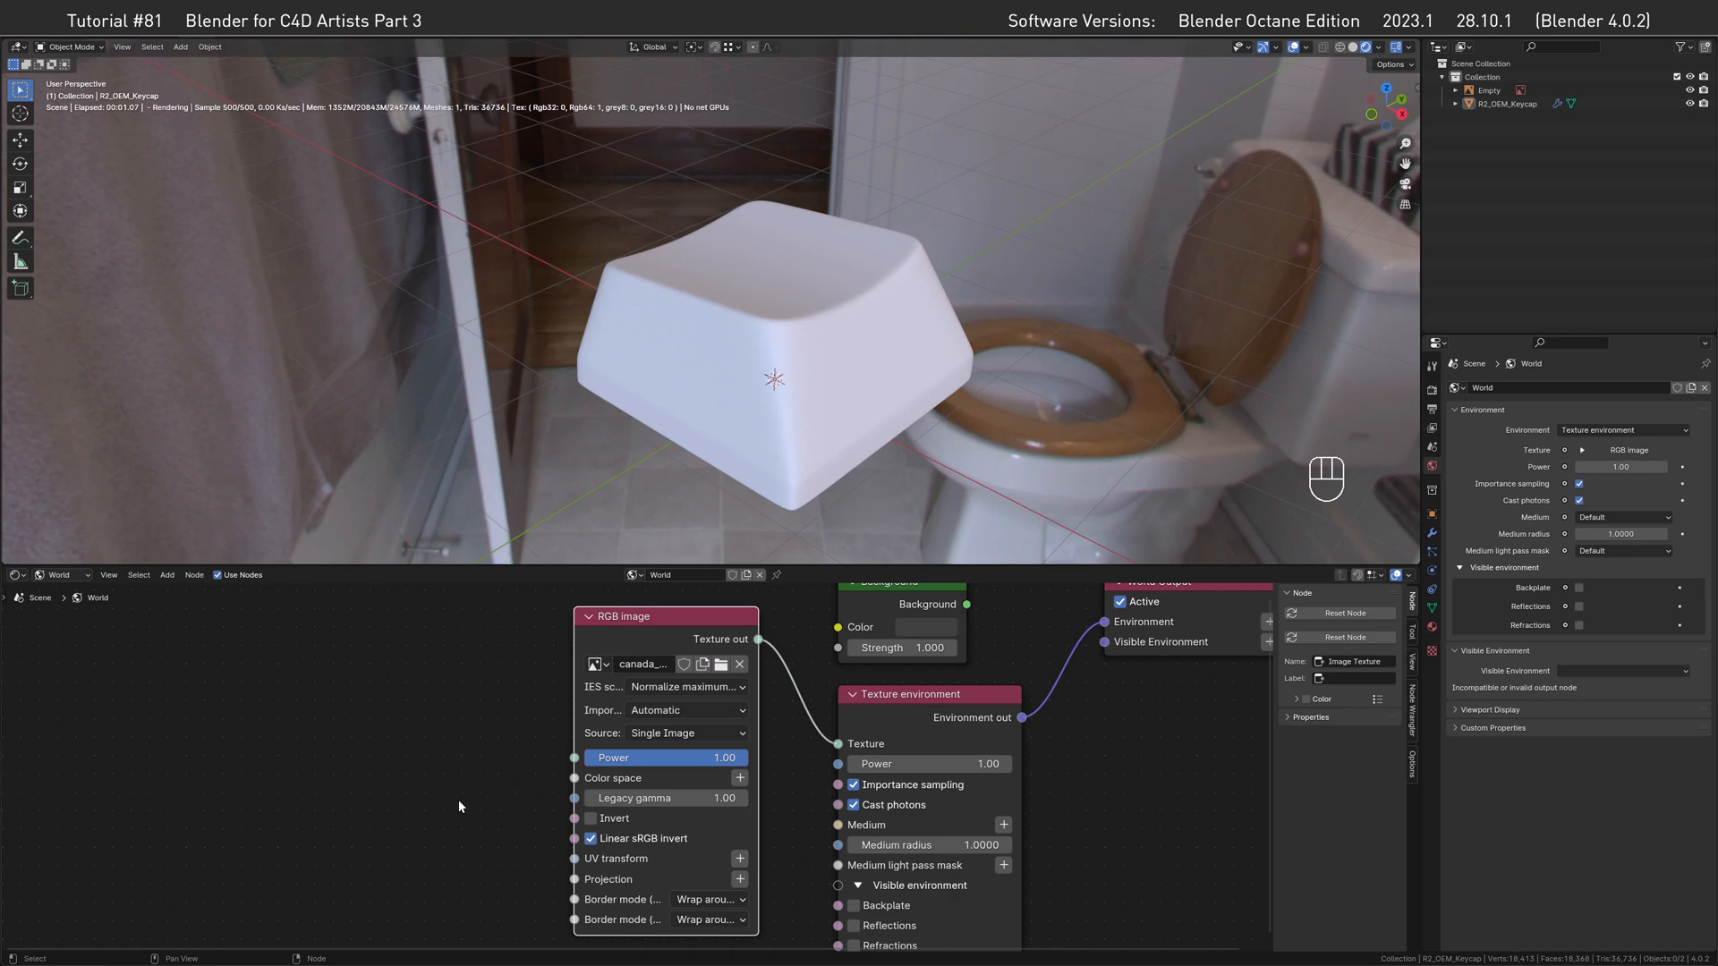
click(54, 30)
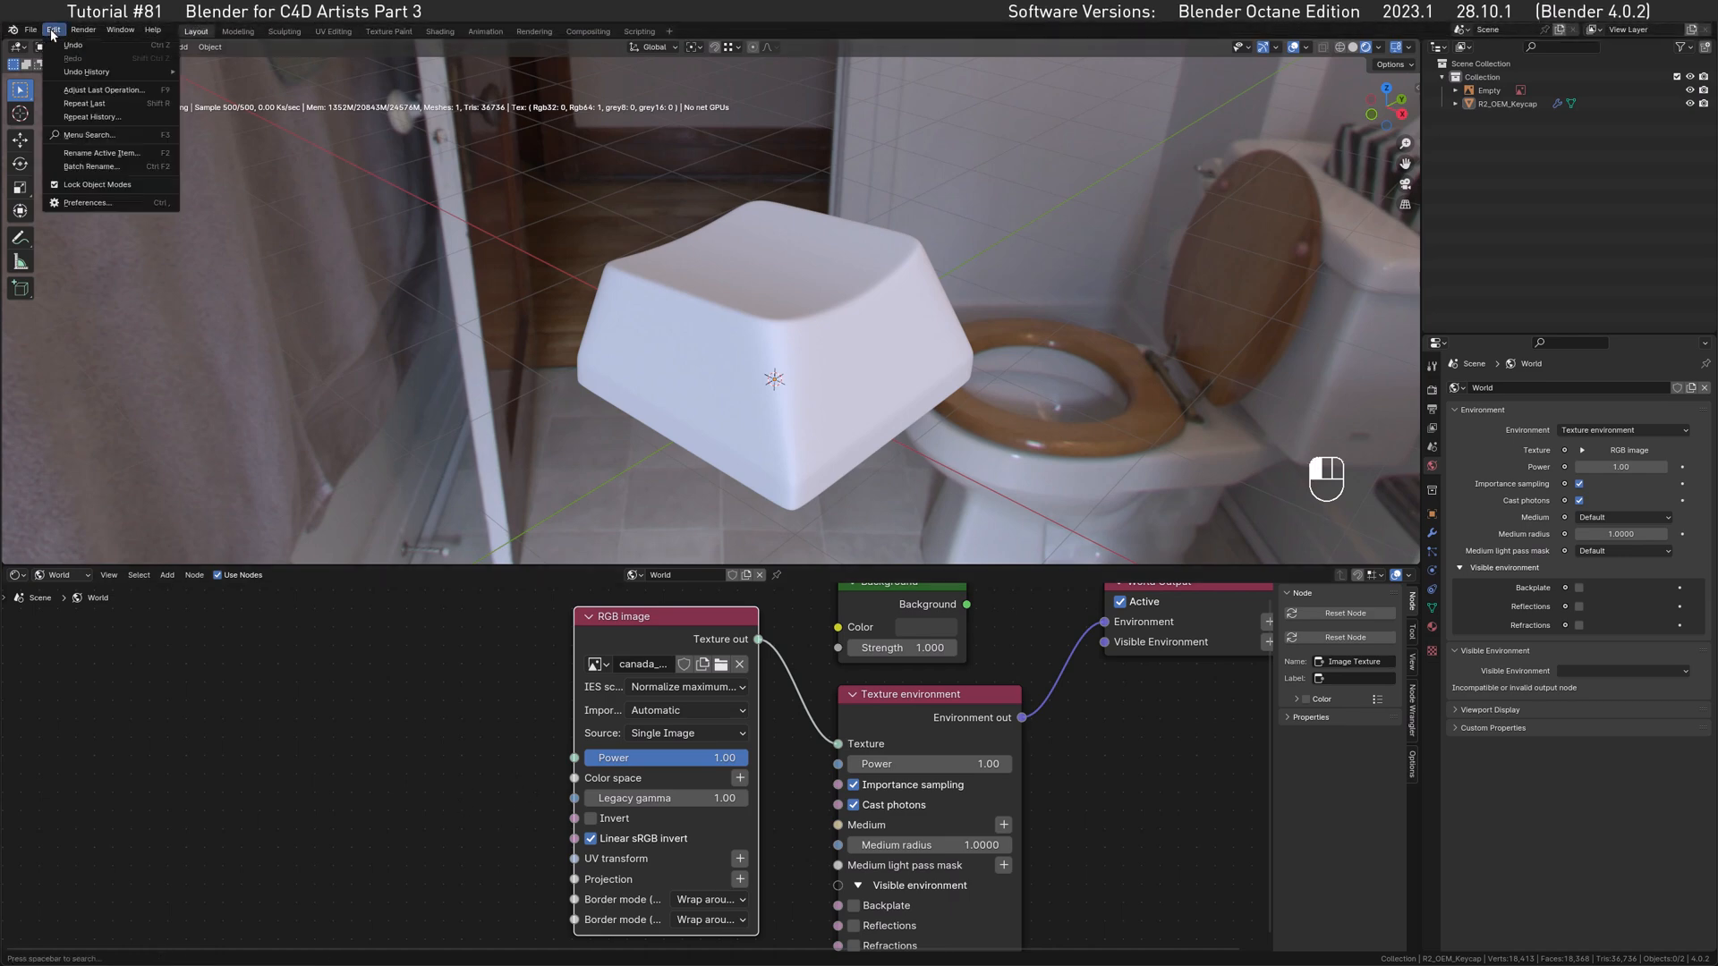
click(83, 203)
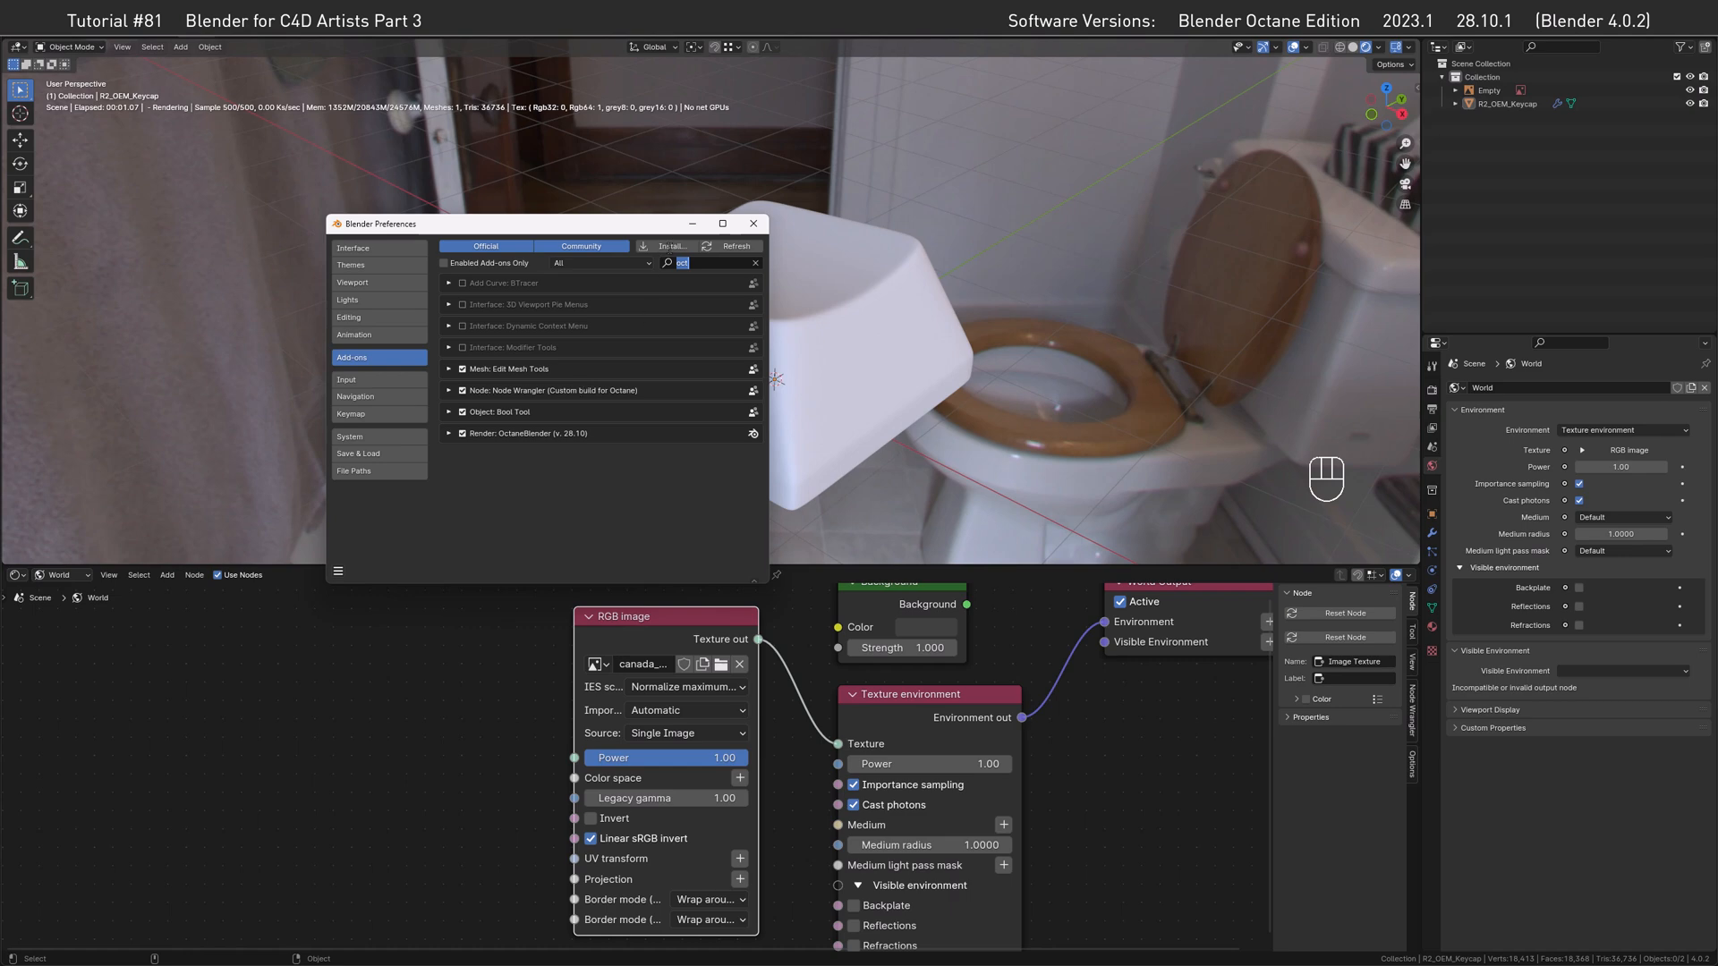
click(754, 224)
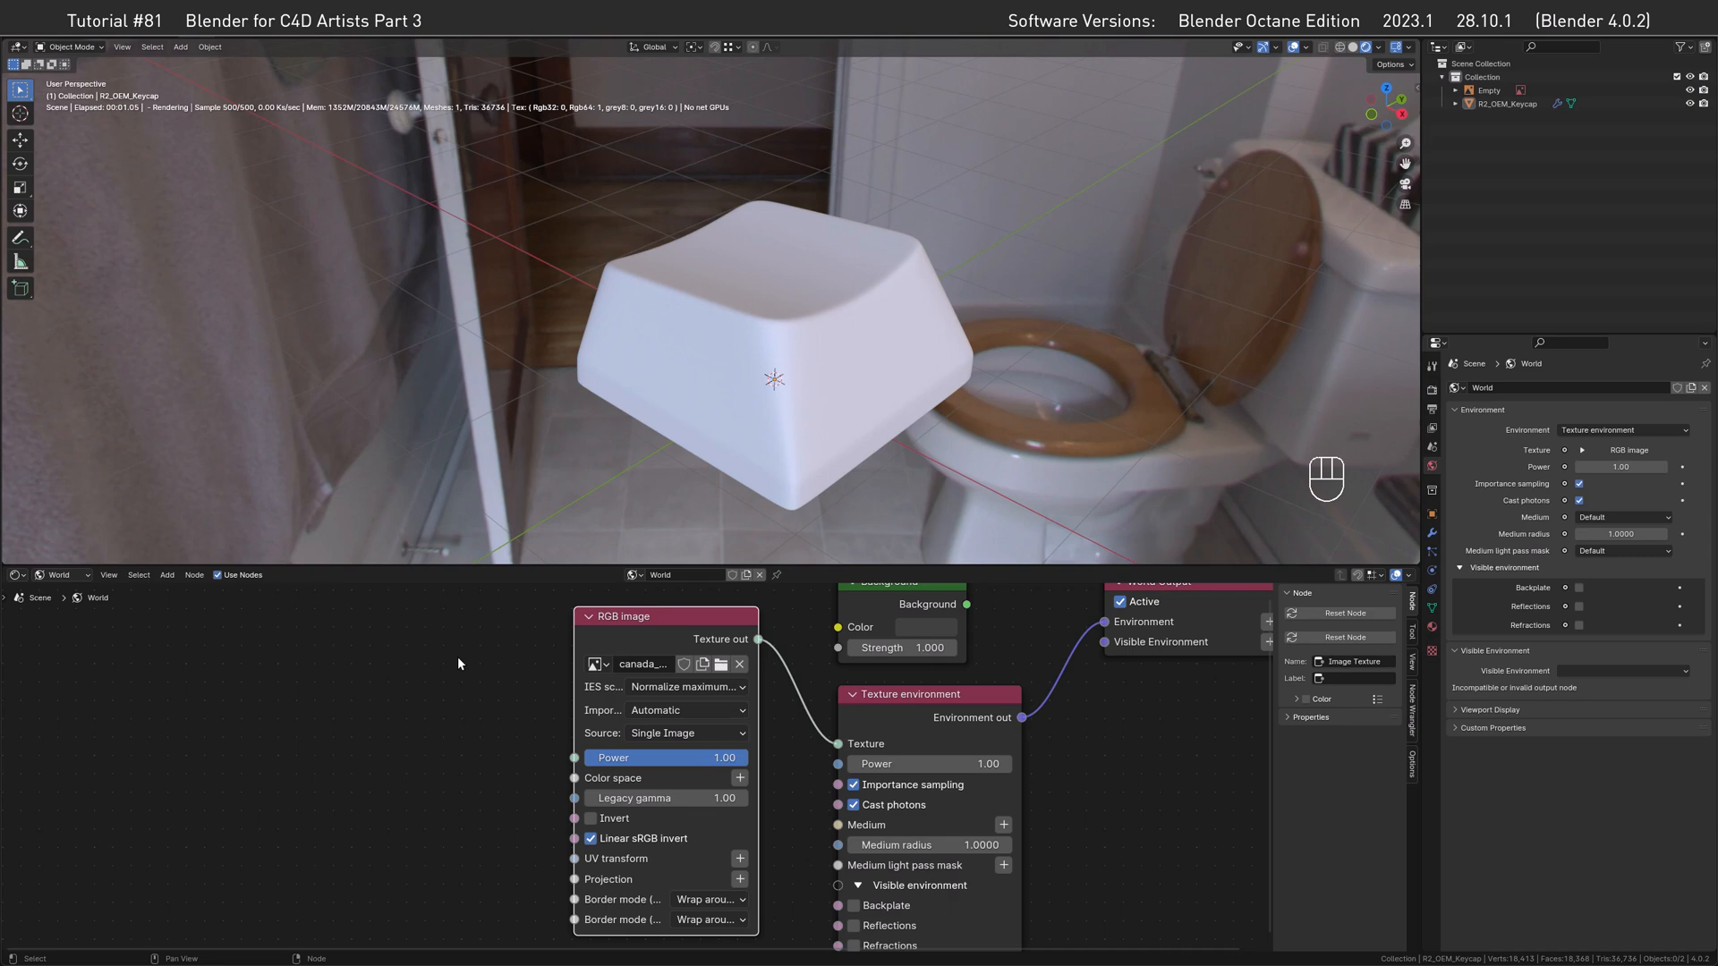
Add Node Wrangler's Transform value and Mesh UV projection nodes to the RGB image node and move them lower.
click(614, 642)
key(ctrl+t)
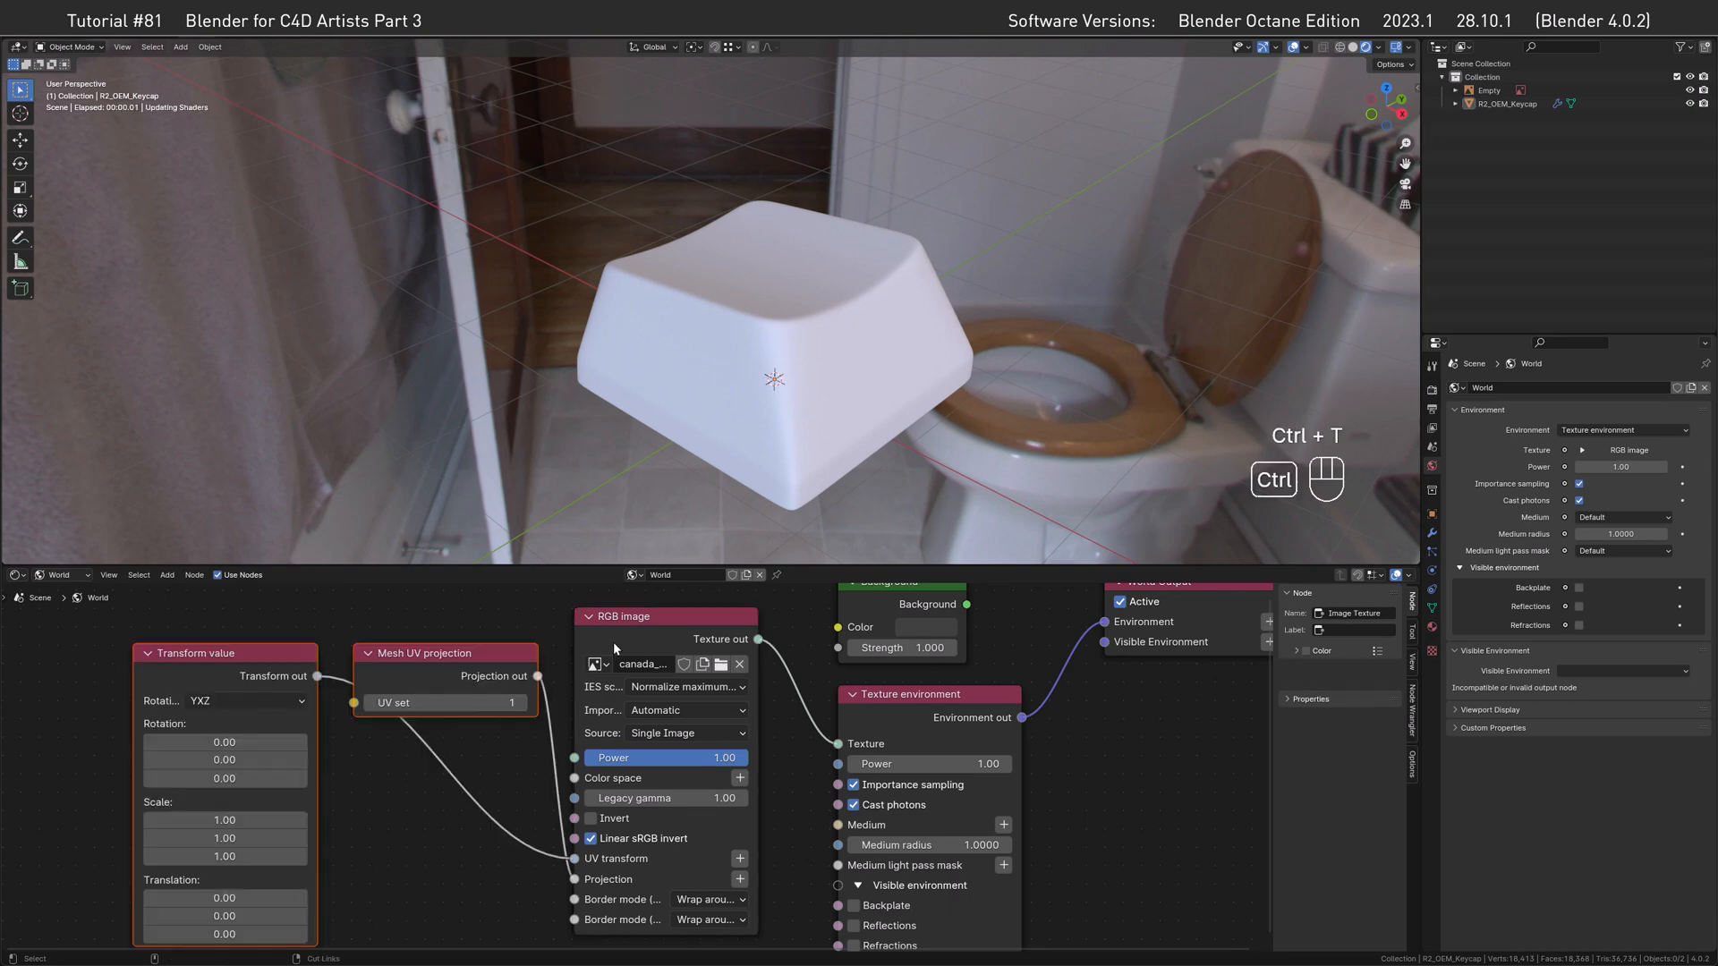
drag(456, 651, 491, 815)
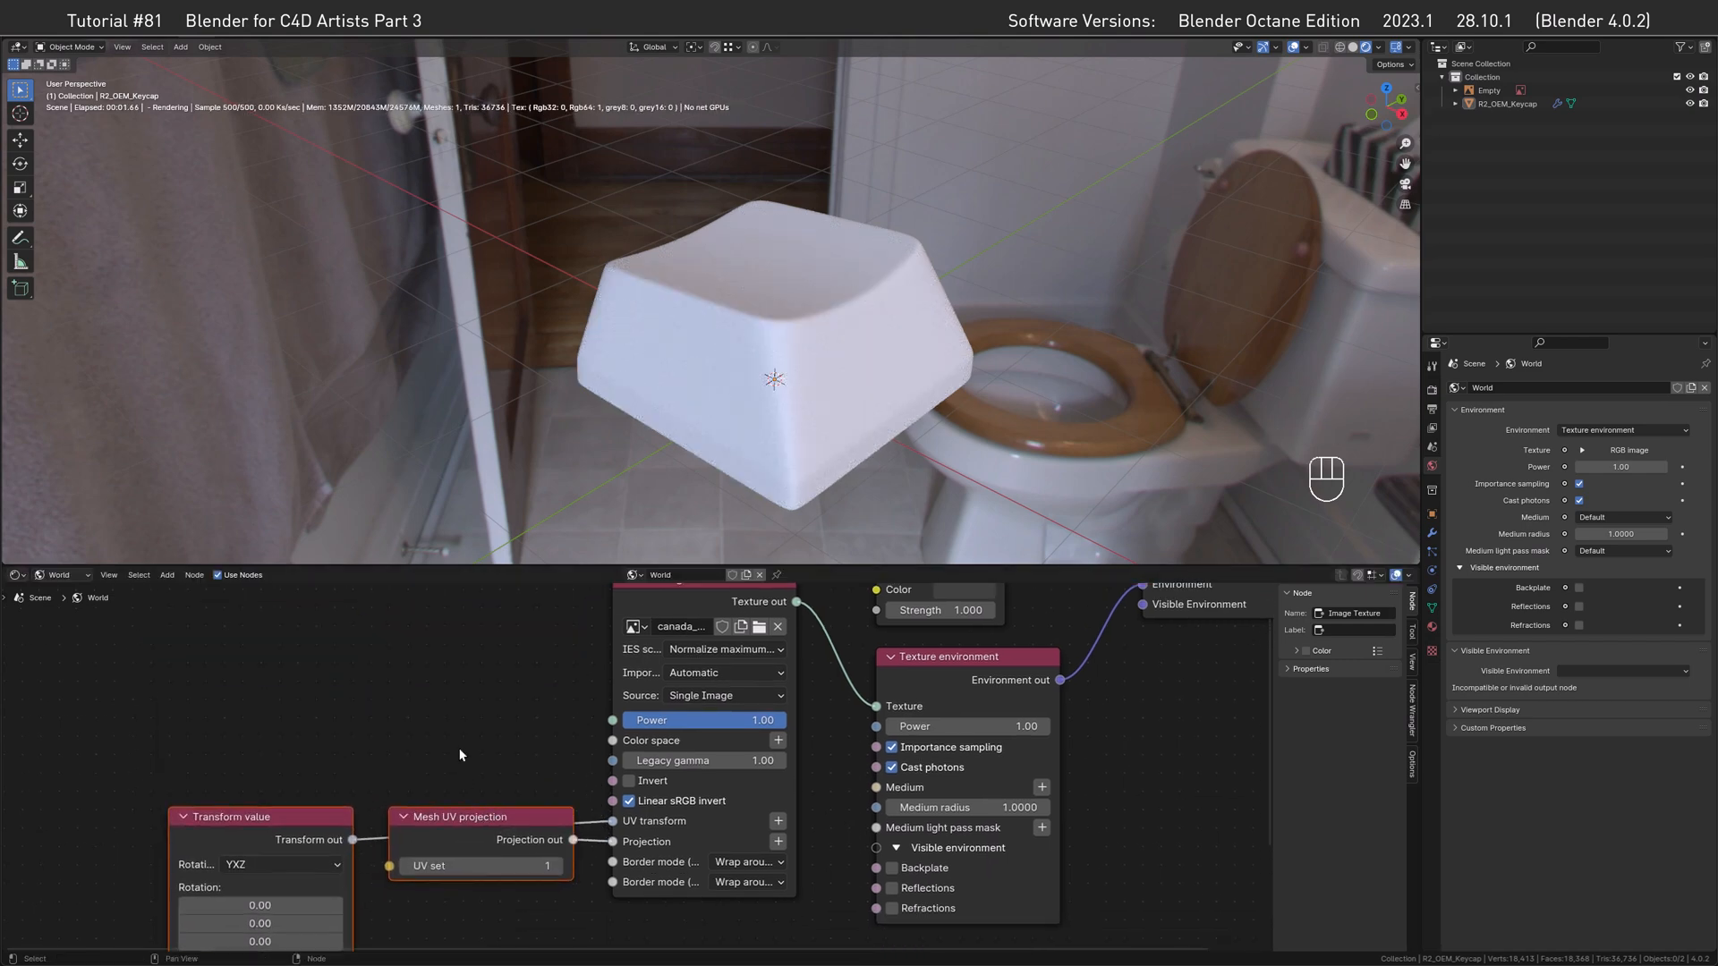
Rotate the environment image by setting the Transform value node's first Translation value to -0.18.
drag(299, 816, 309, 792)
middle_drag(373, 800, 405, 644)
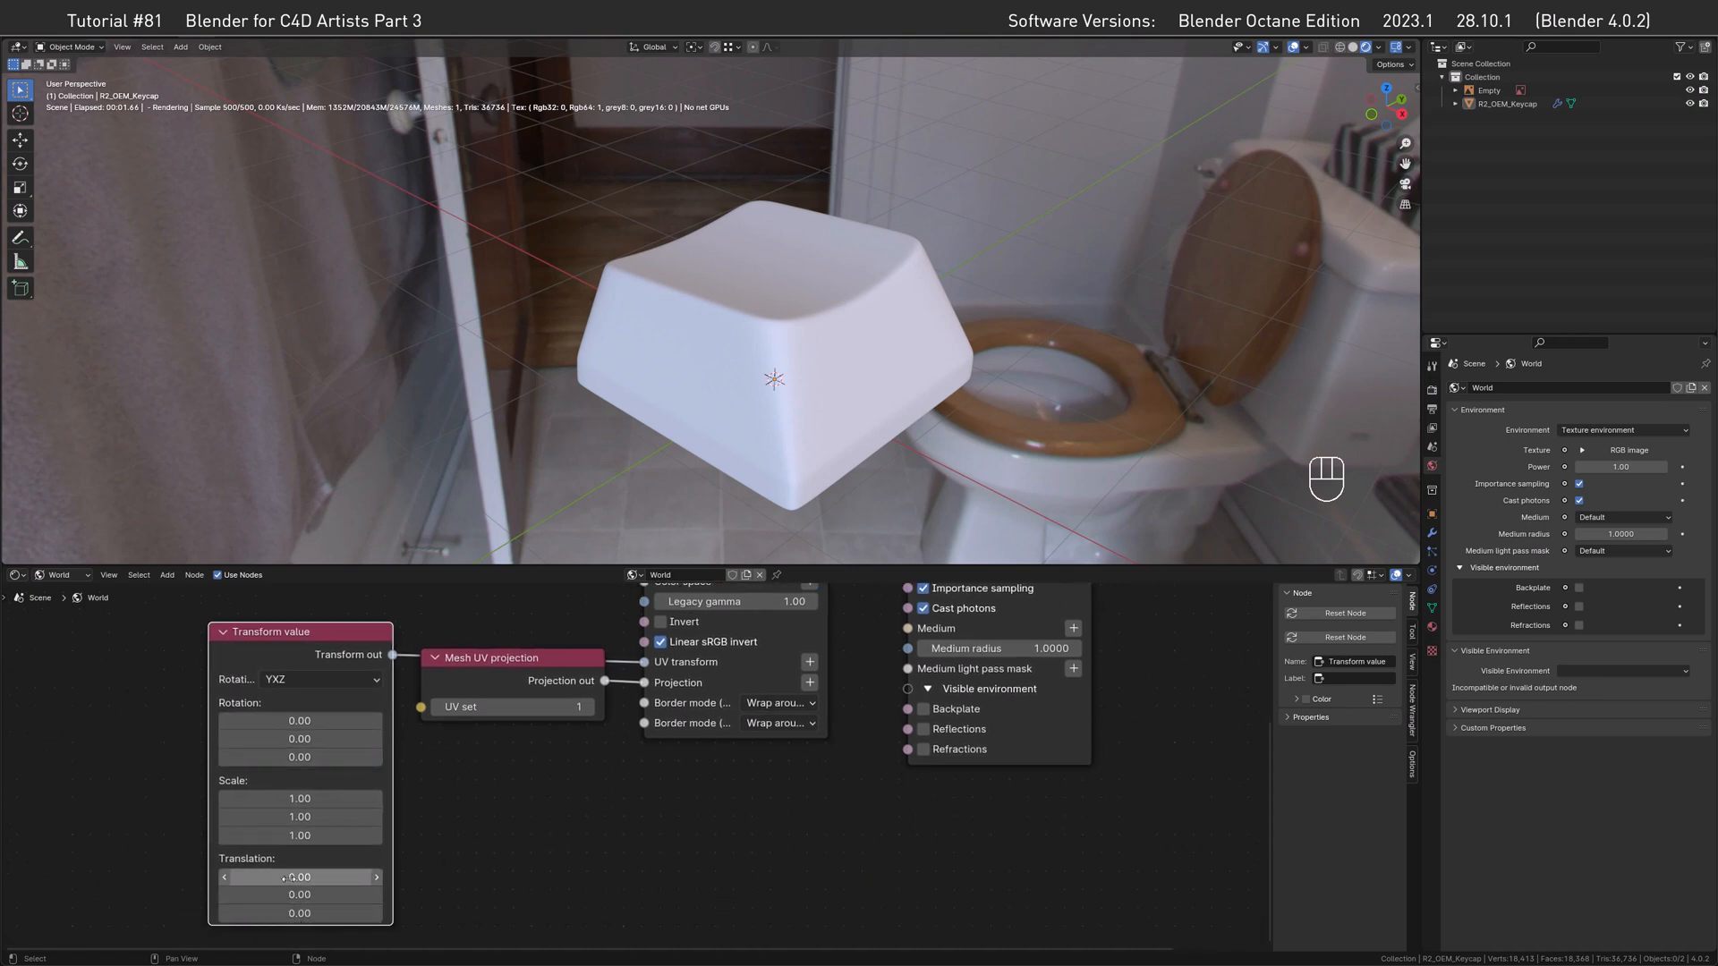
drag(291, 878, 215, 878)
click(1156, 716)
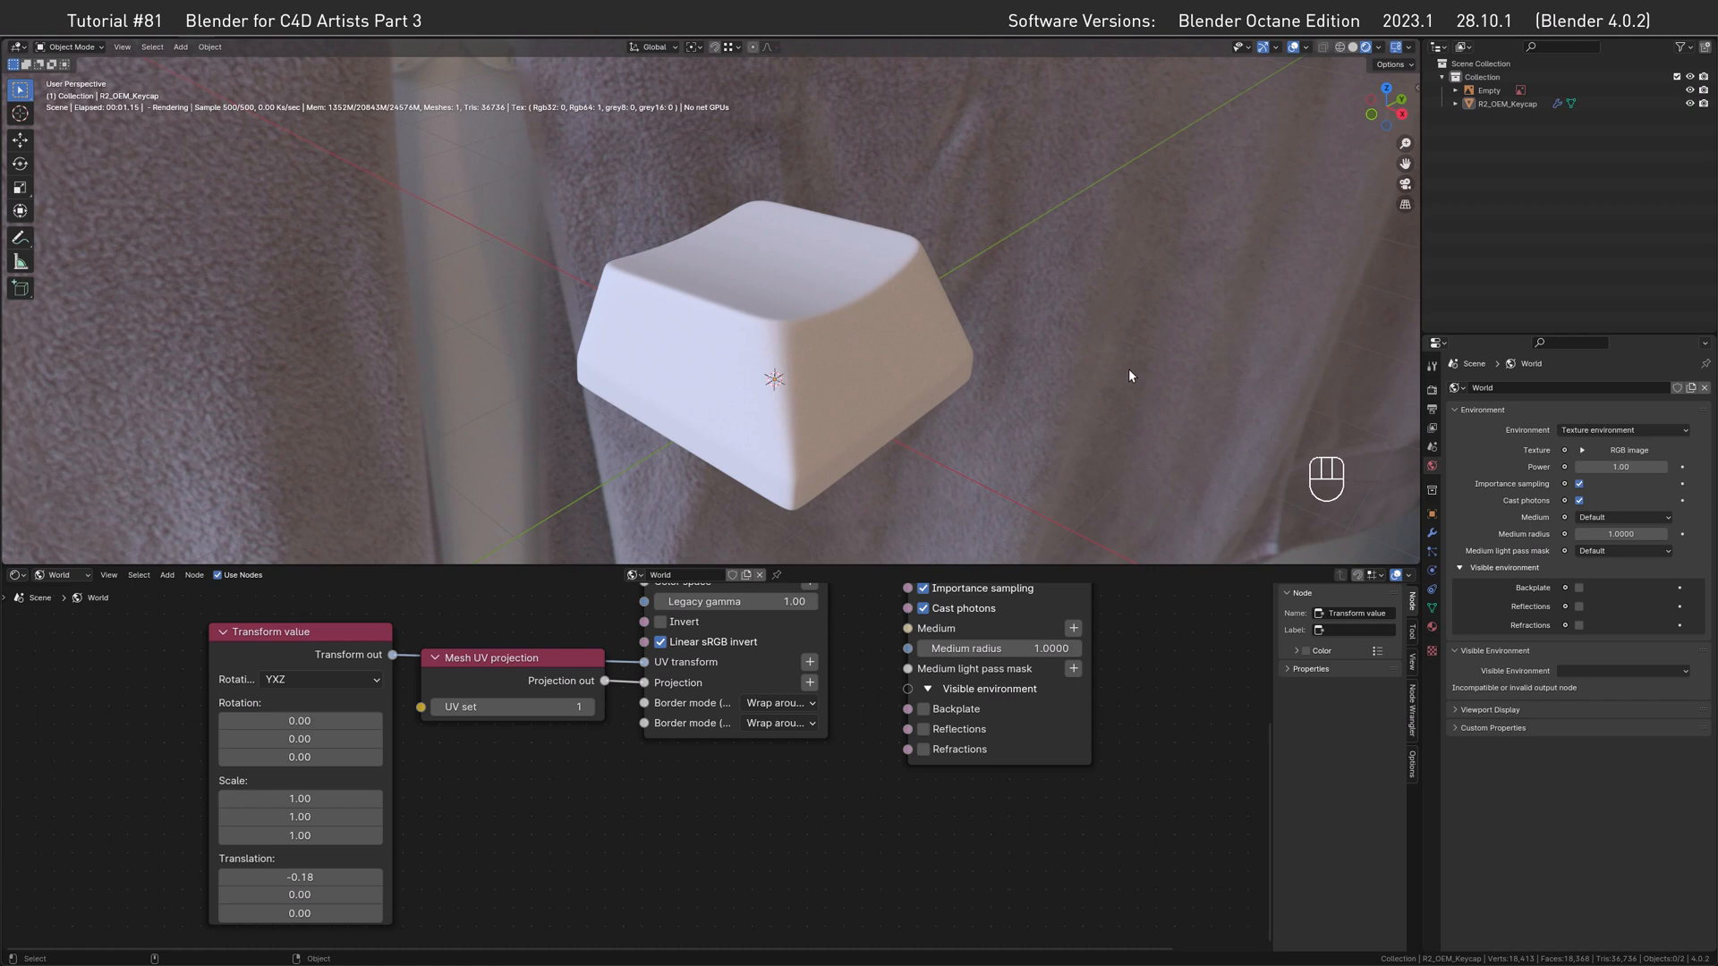
Set the world's Visible Environment to Texture environment and move its new node below the first Texture environment node.
click(1584, 671)
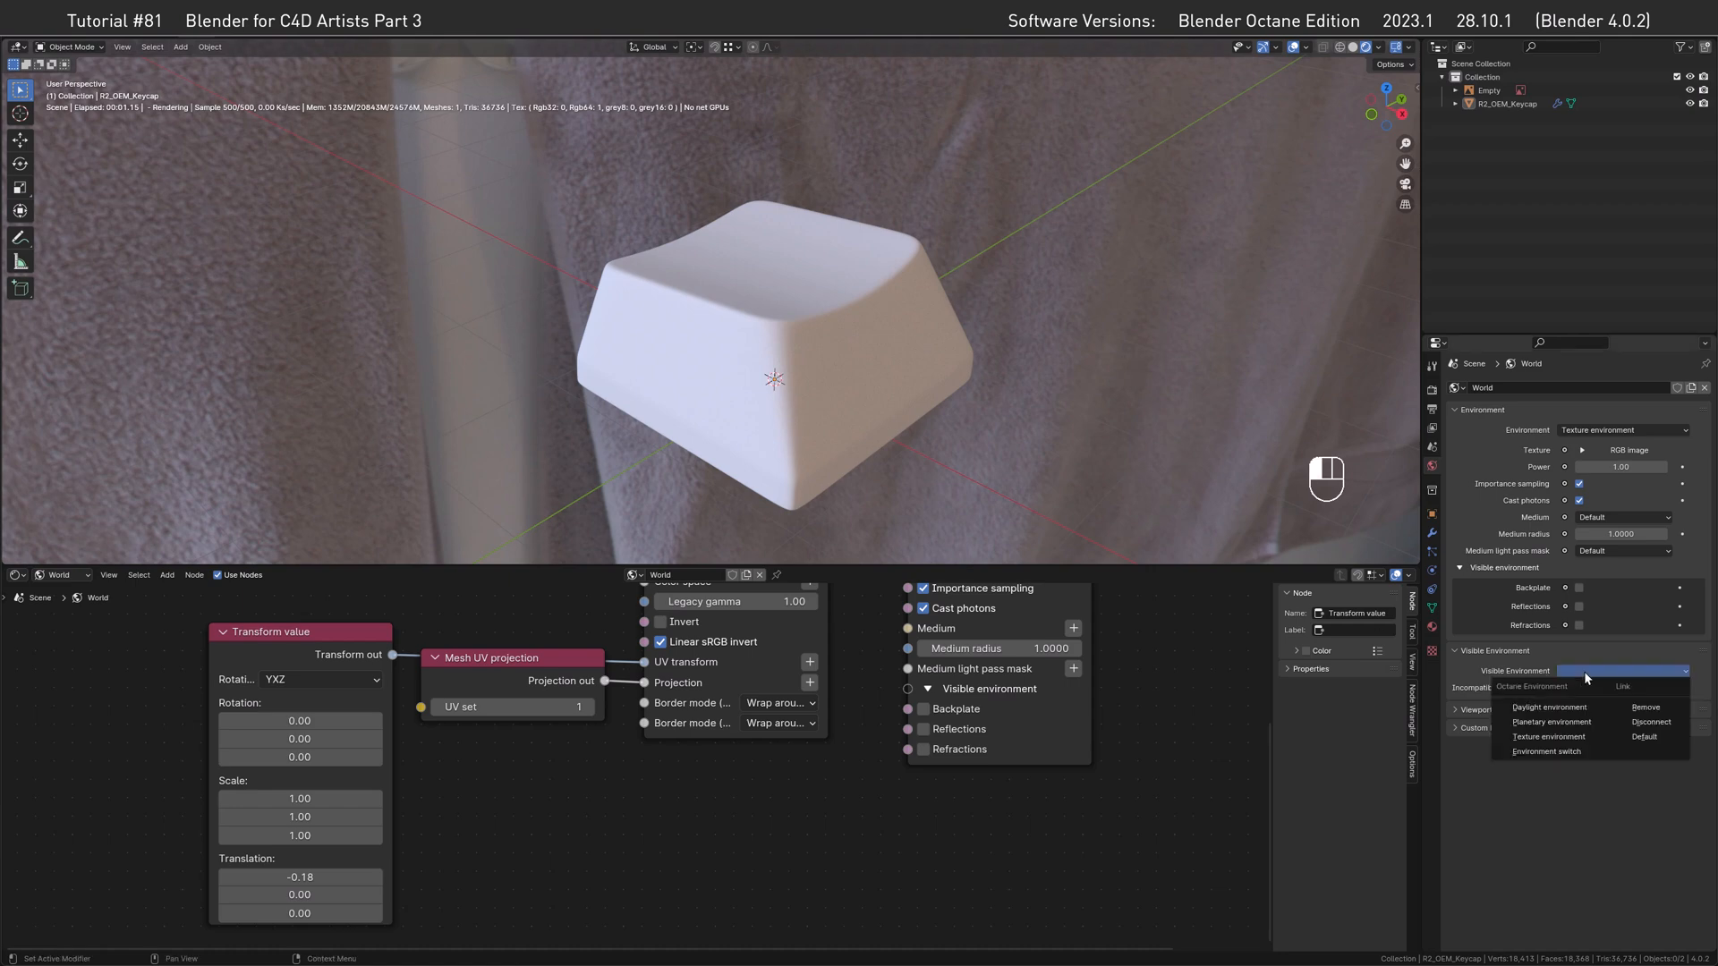
click(1571, 736)
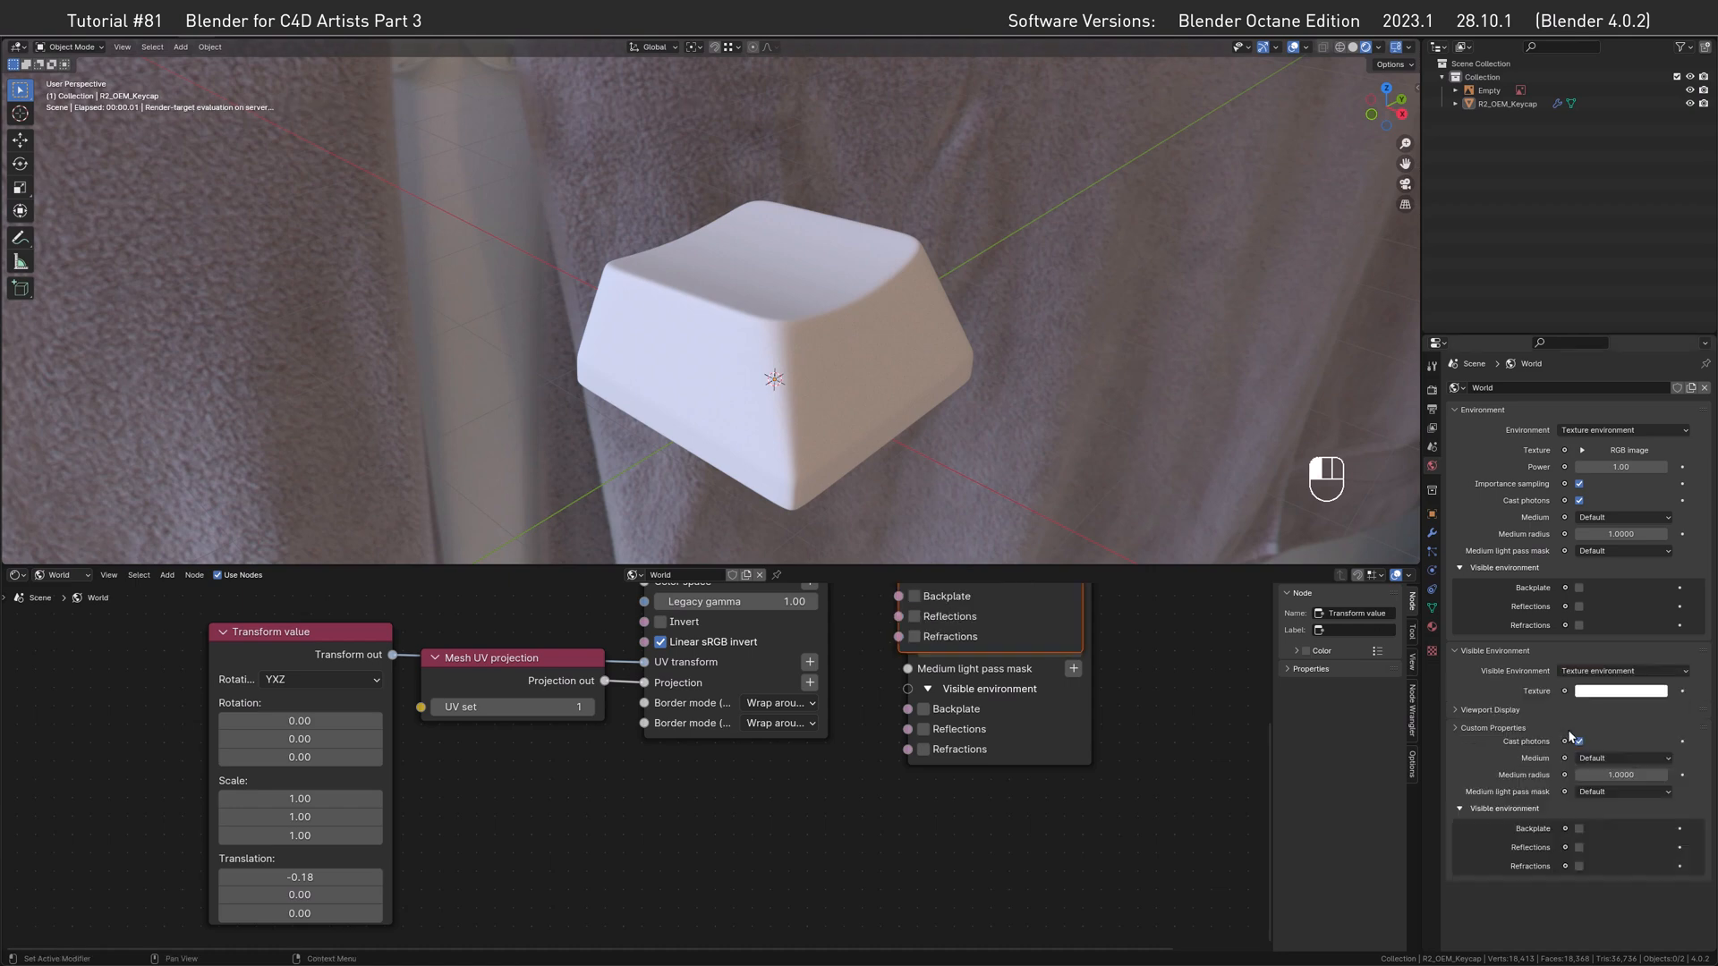
key(Home)
drag(776, 612, 786, 839)
middle_drag(958, 884, 968, 795)
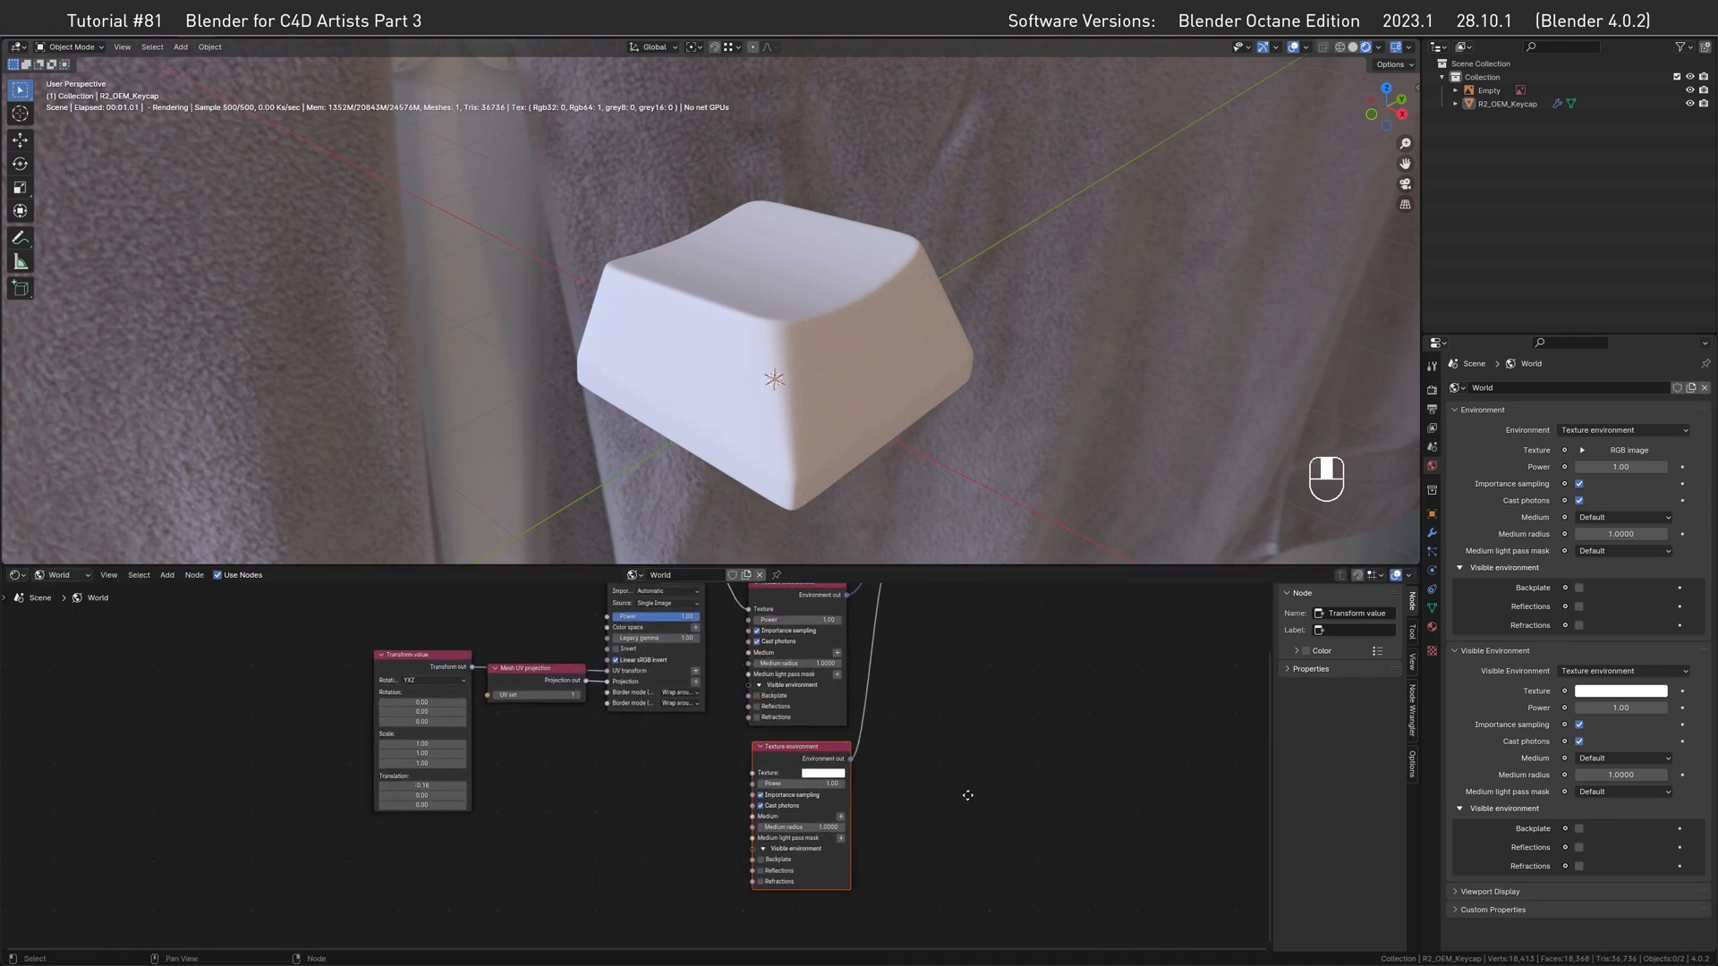
Set the visible environment's texture color to black and enable its Backplate option.
scroll(893, 793, up, 4)
click(721, 753)
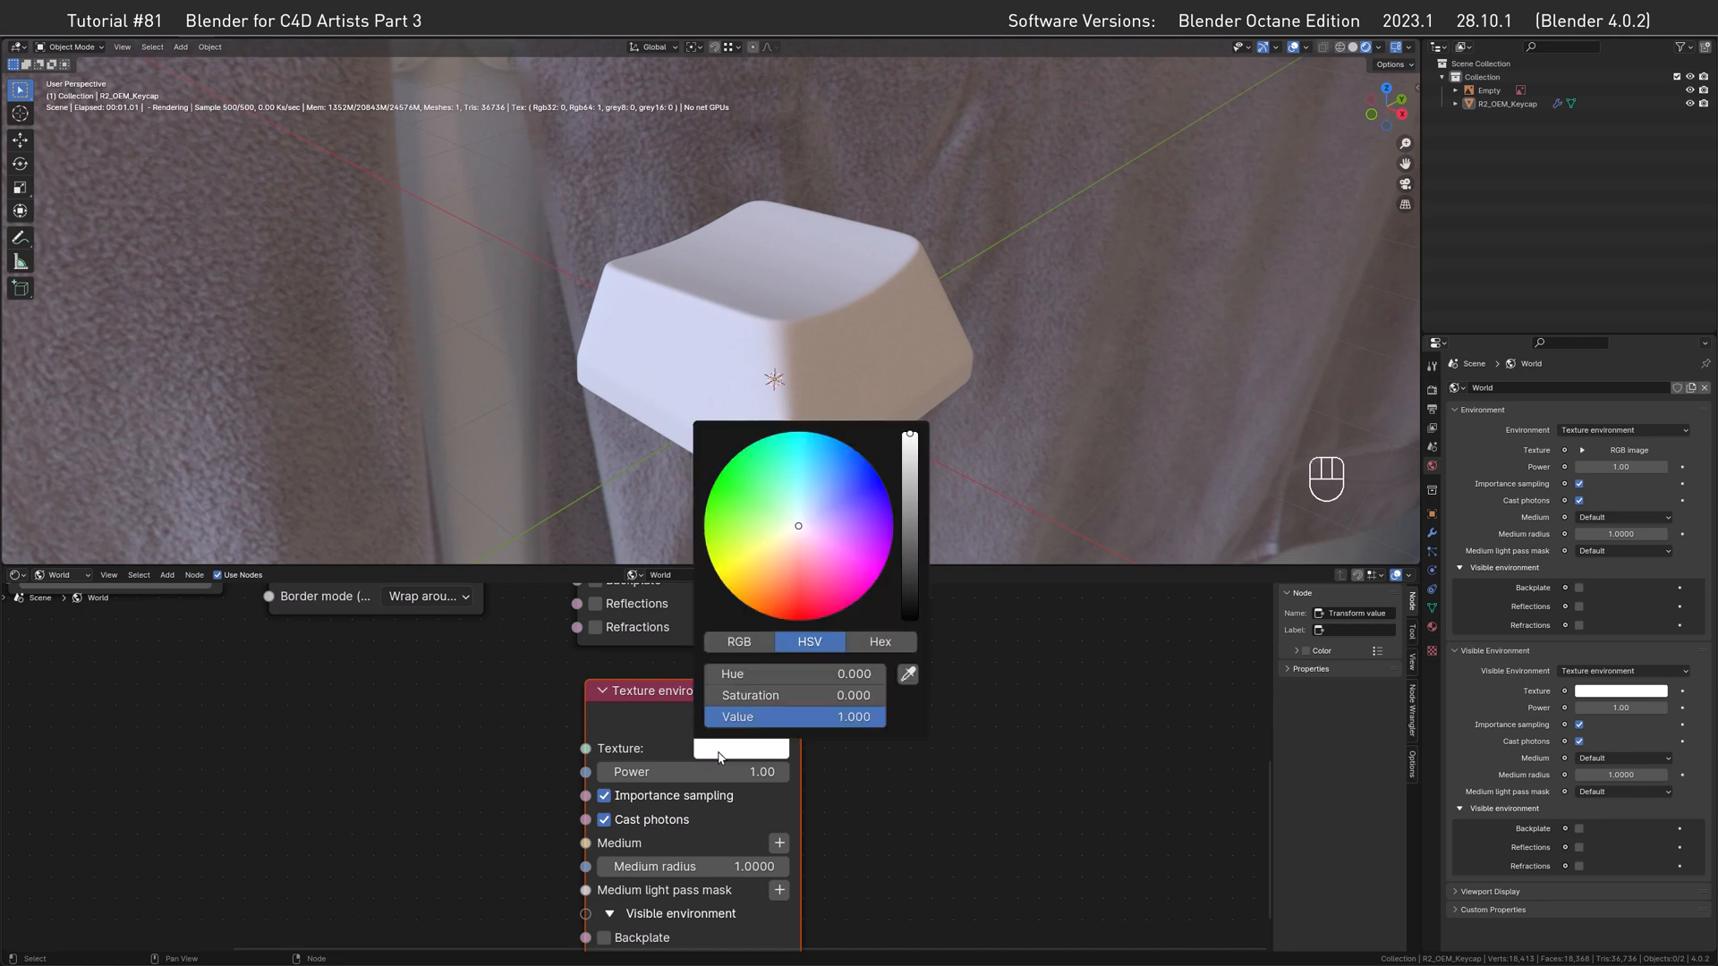
drag(904, 567, 906, 619)
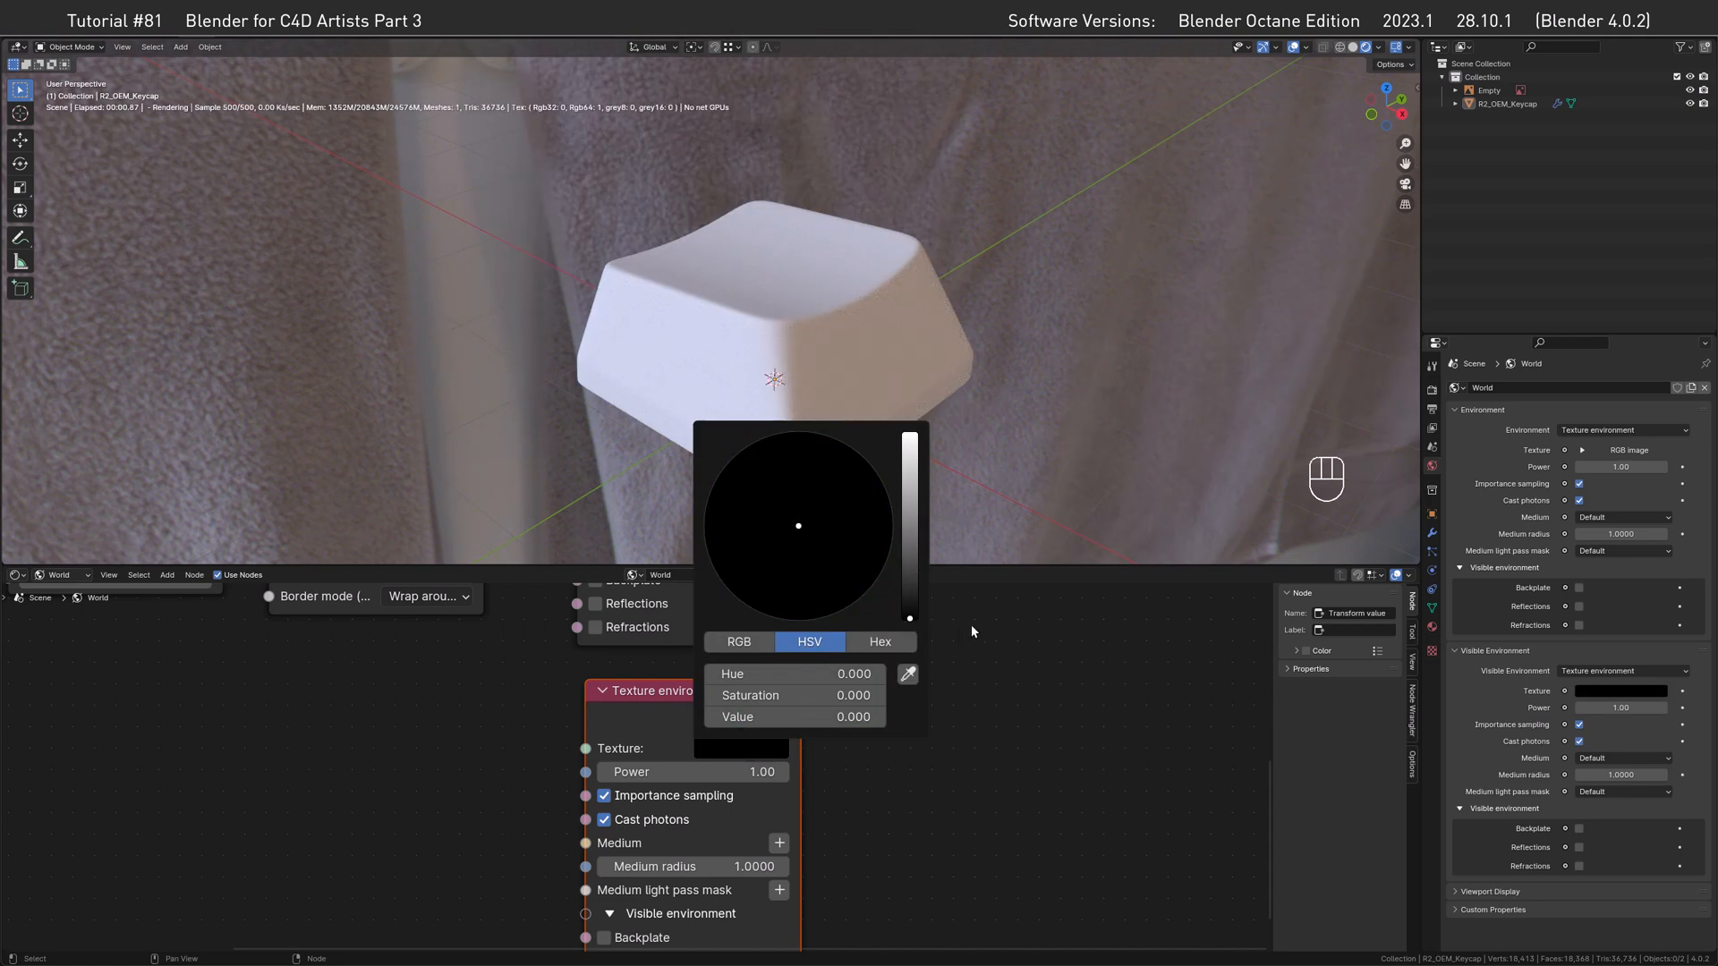
click(1579, 828)
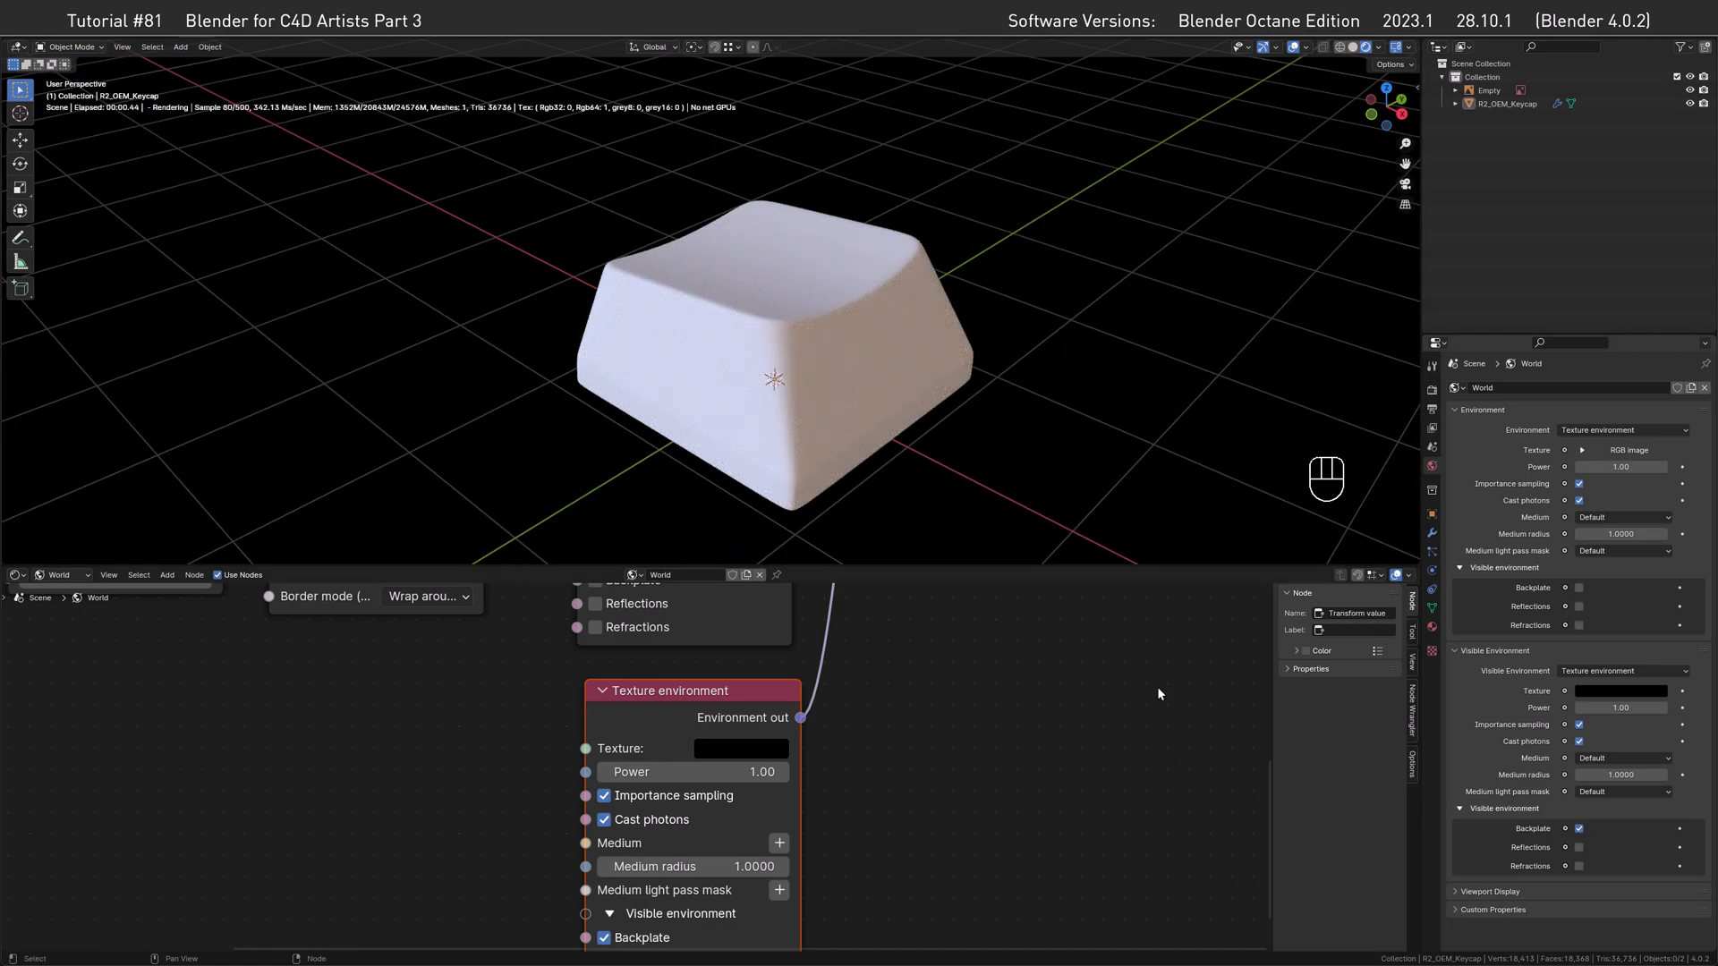
alt+drag(858, 369, 716, 376)
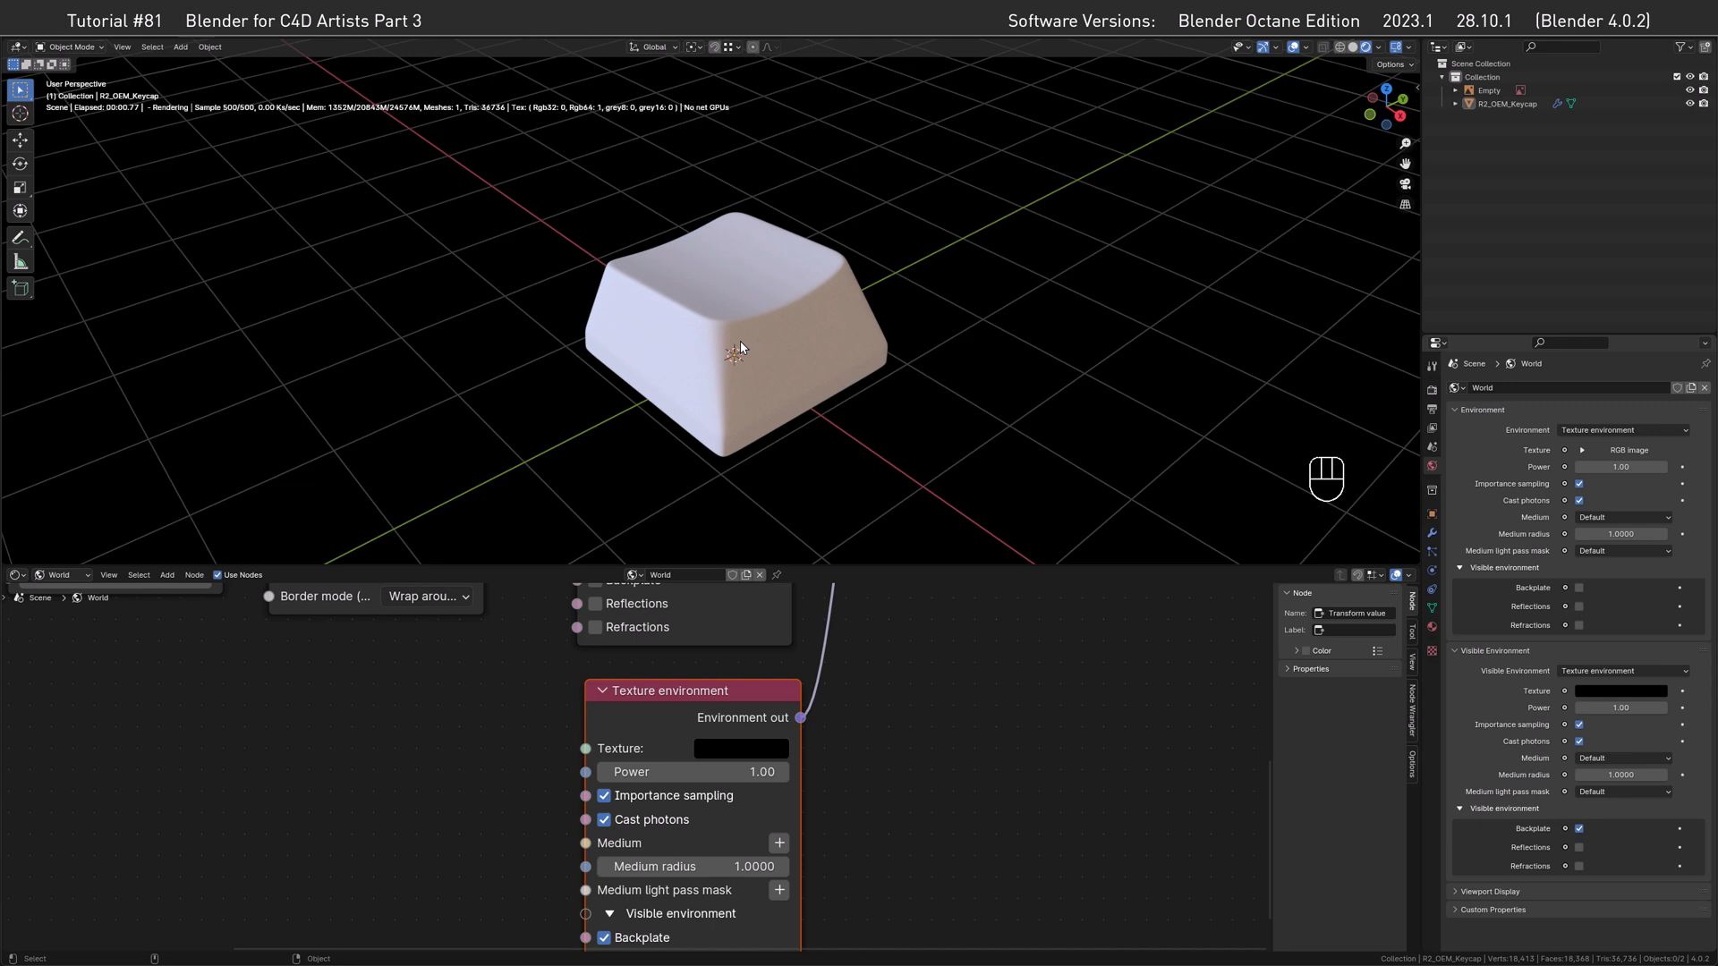
Return the viewport to solid shading and expand Color Attributes in the data properties of R2_OEM_Keycap.
click(1353, 47)
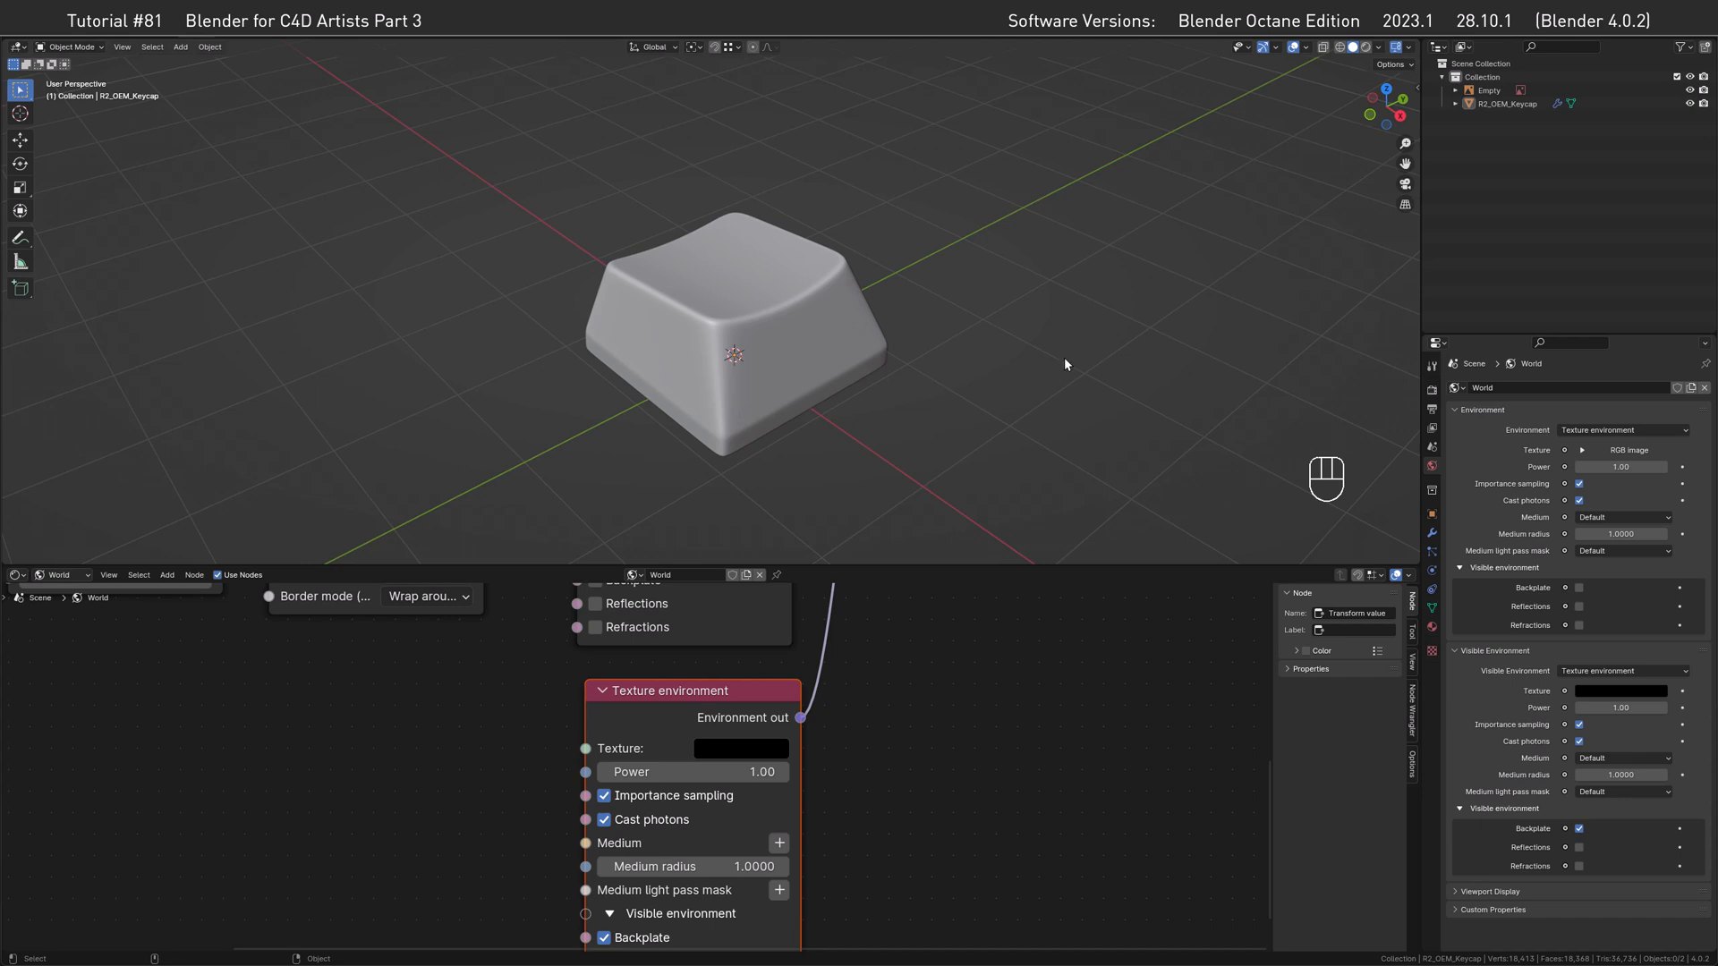
click(1511, 104)
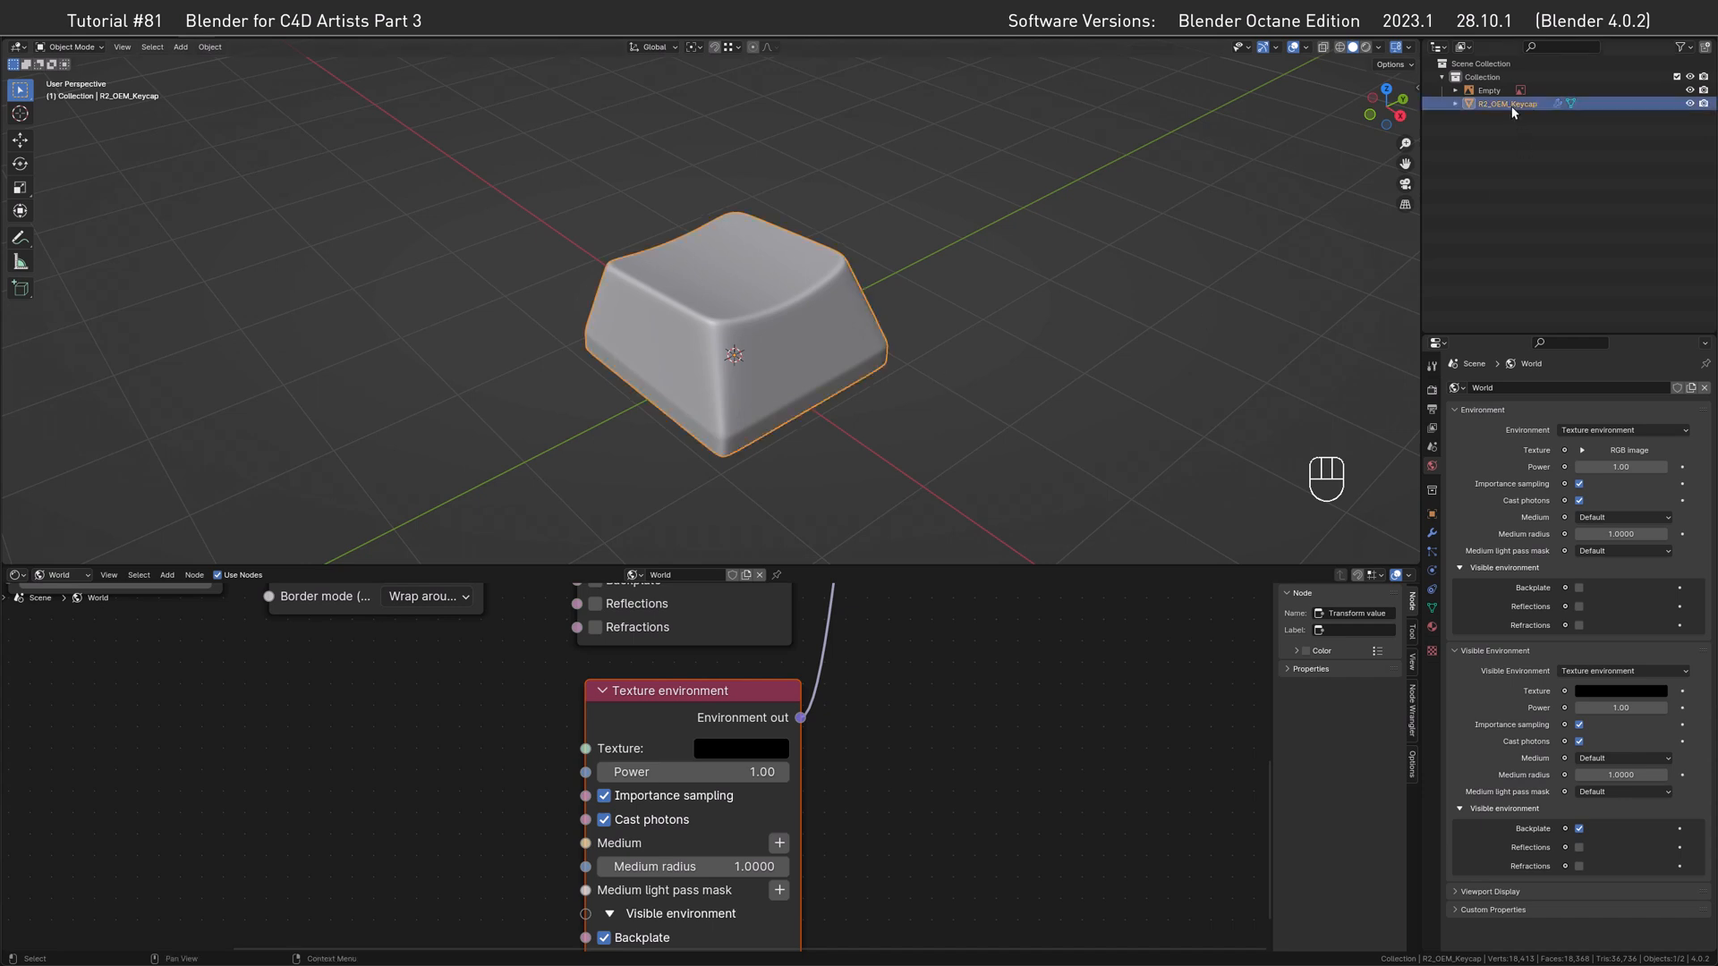
click(1434, 608)
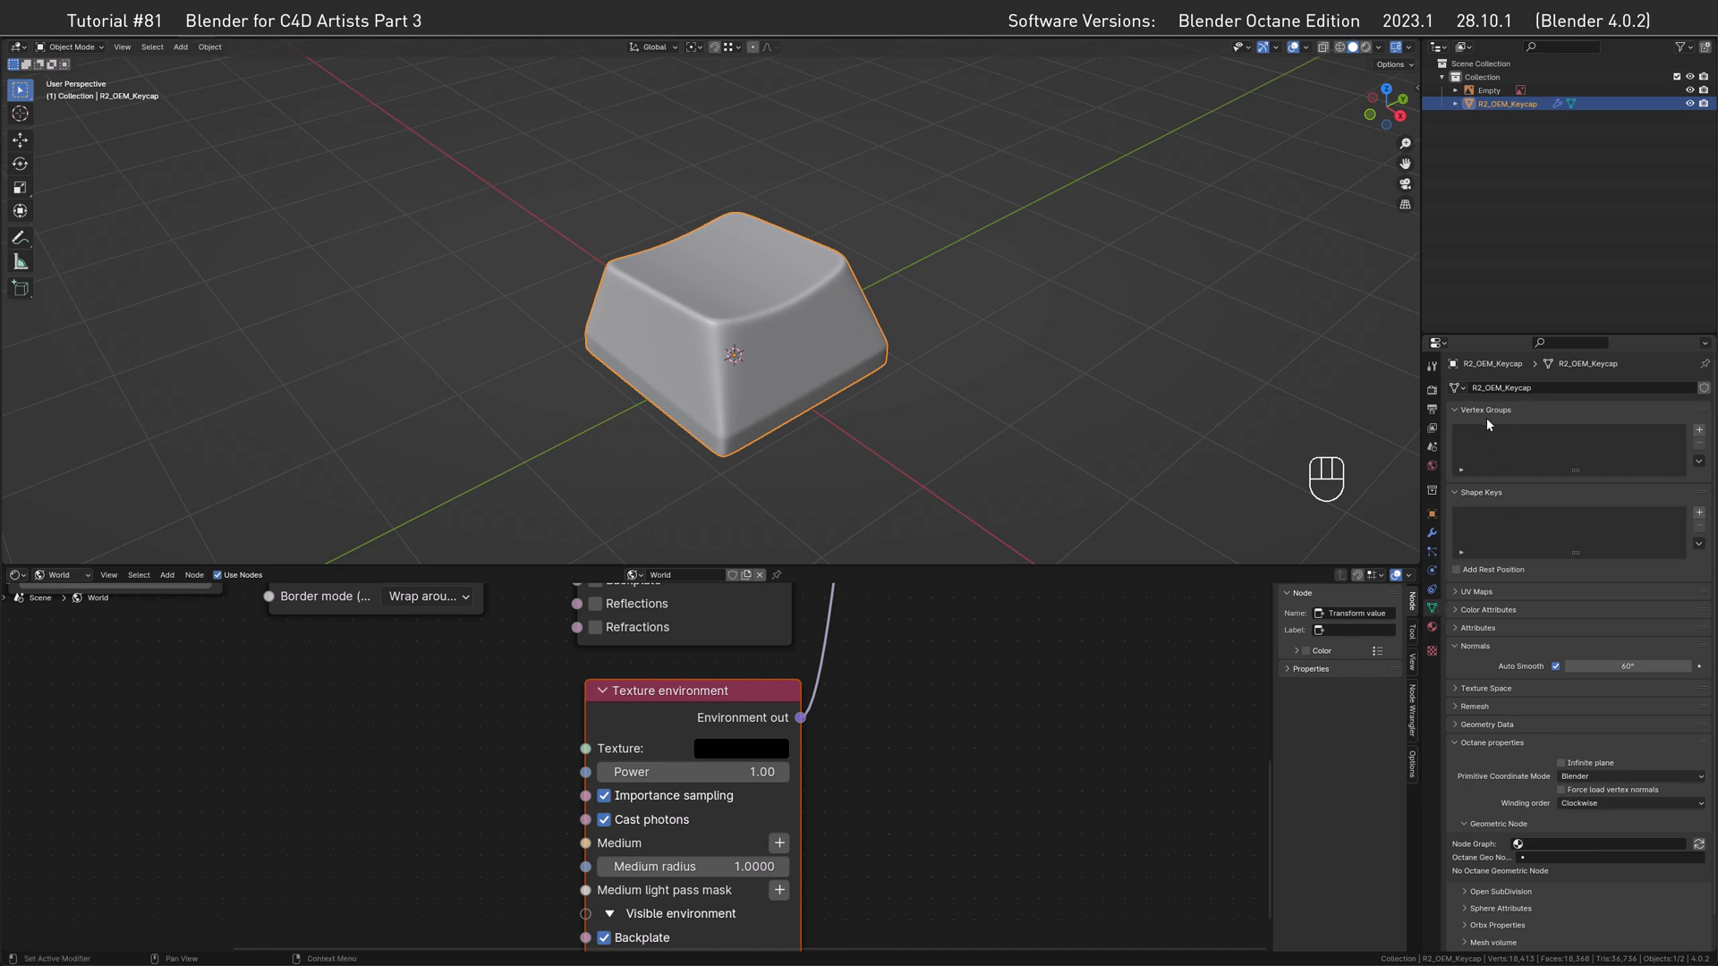
click(1490, 610)
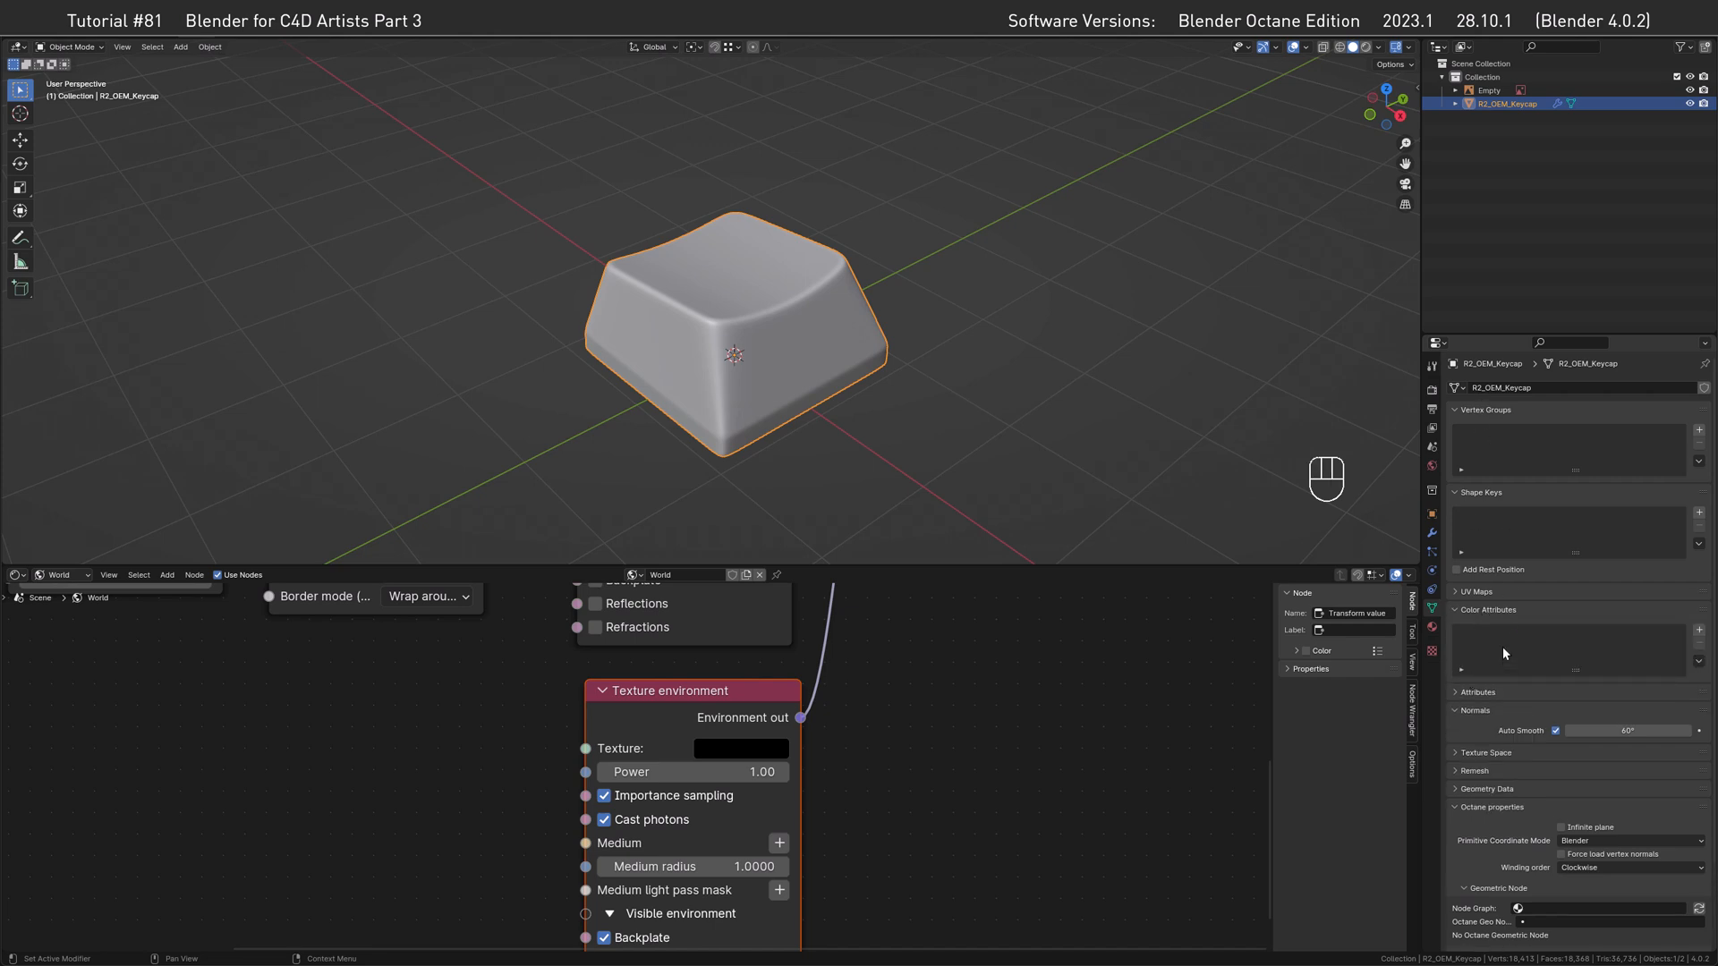
click(1249, 497)
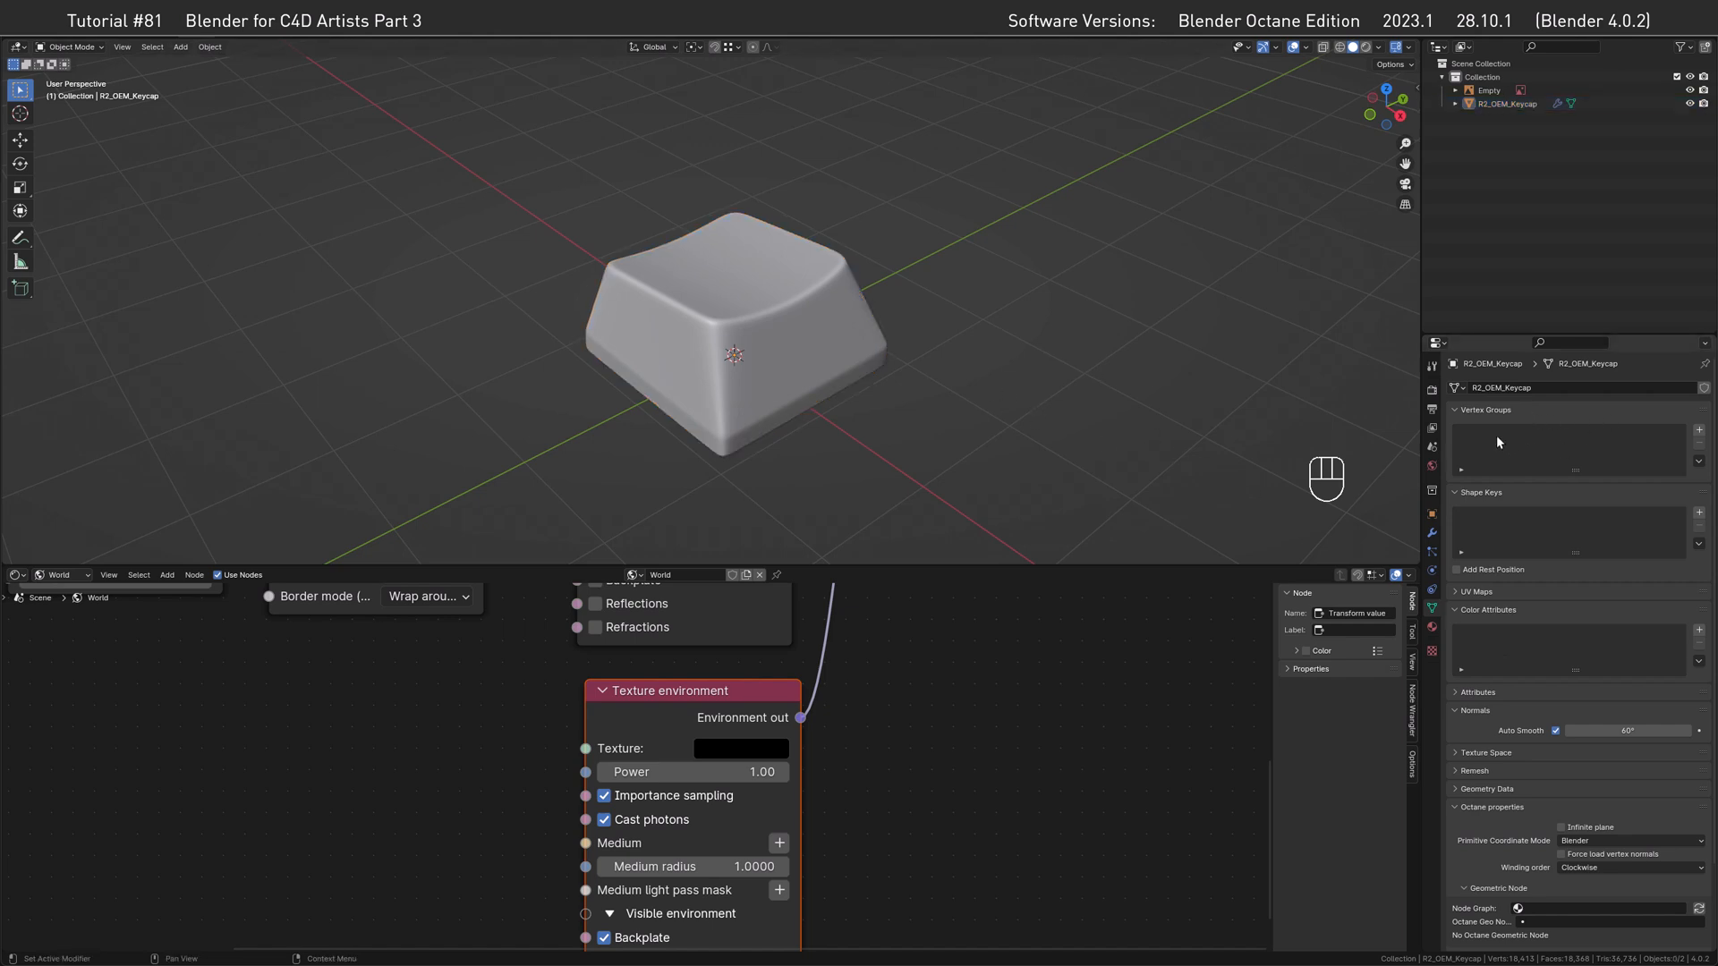
Turn the Shader Editor area back into a Timeline and shrink it to a narrow strip.
click(18, 575)
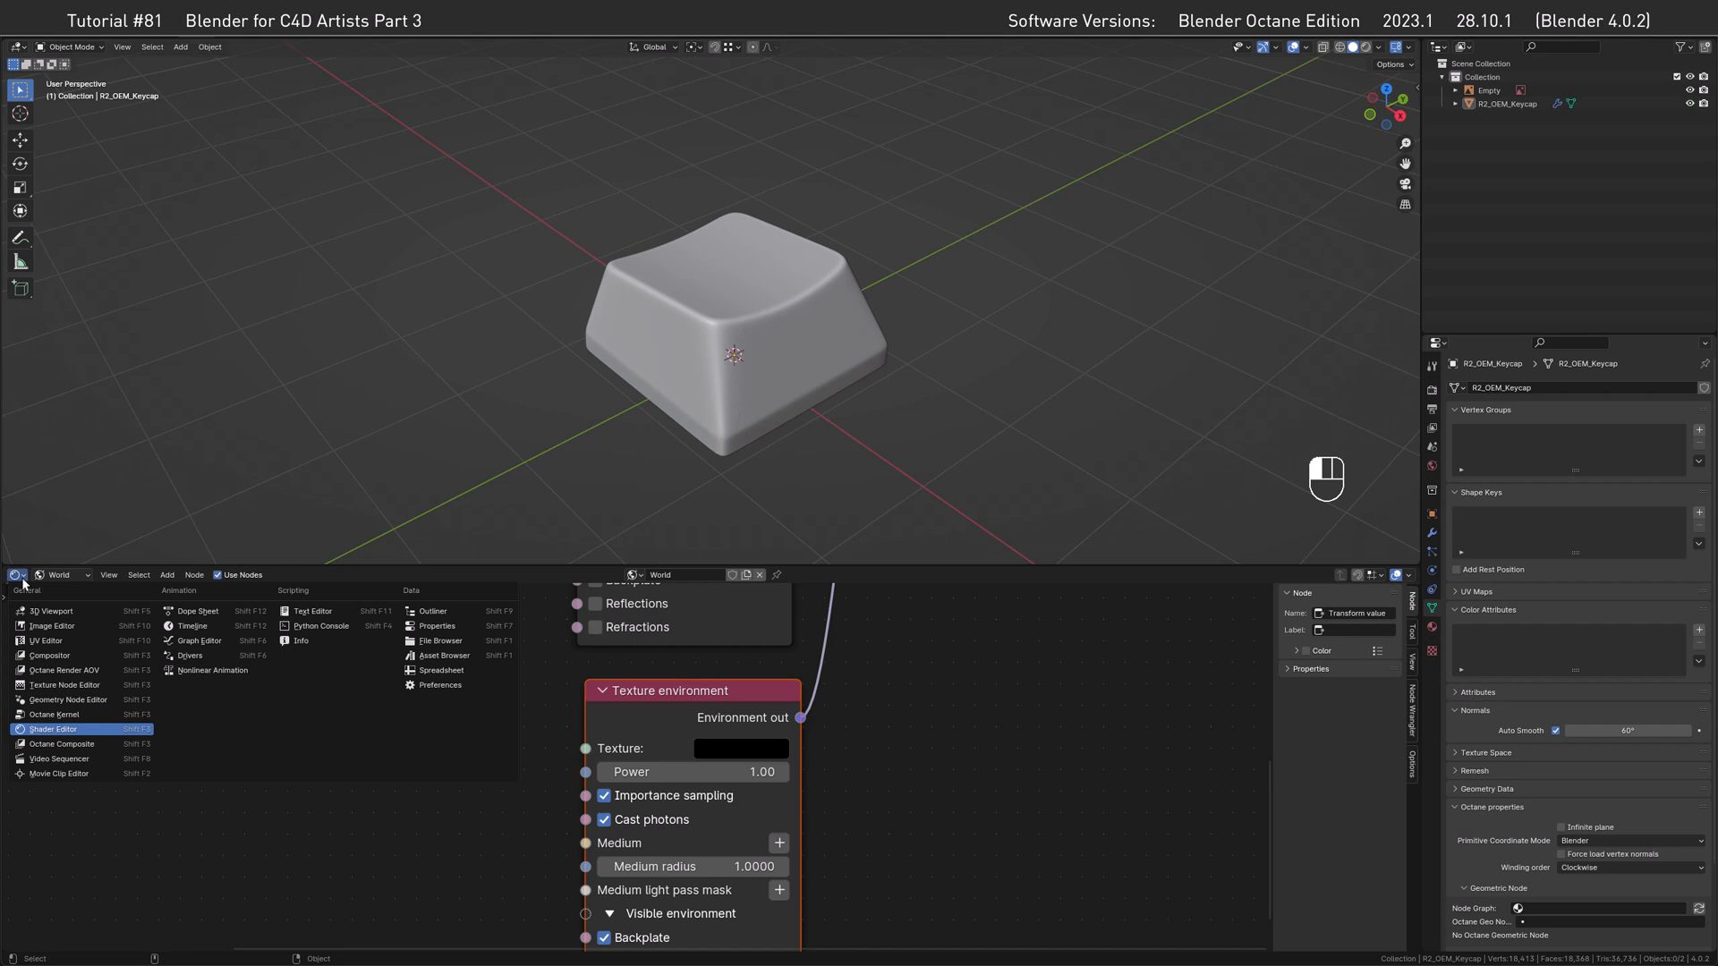
click(210, 628)
drag(209, 567, 214, 901)
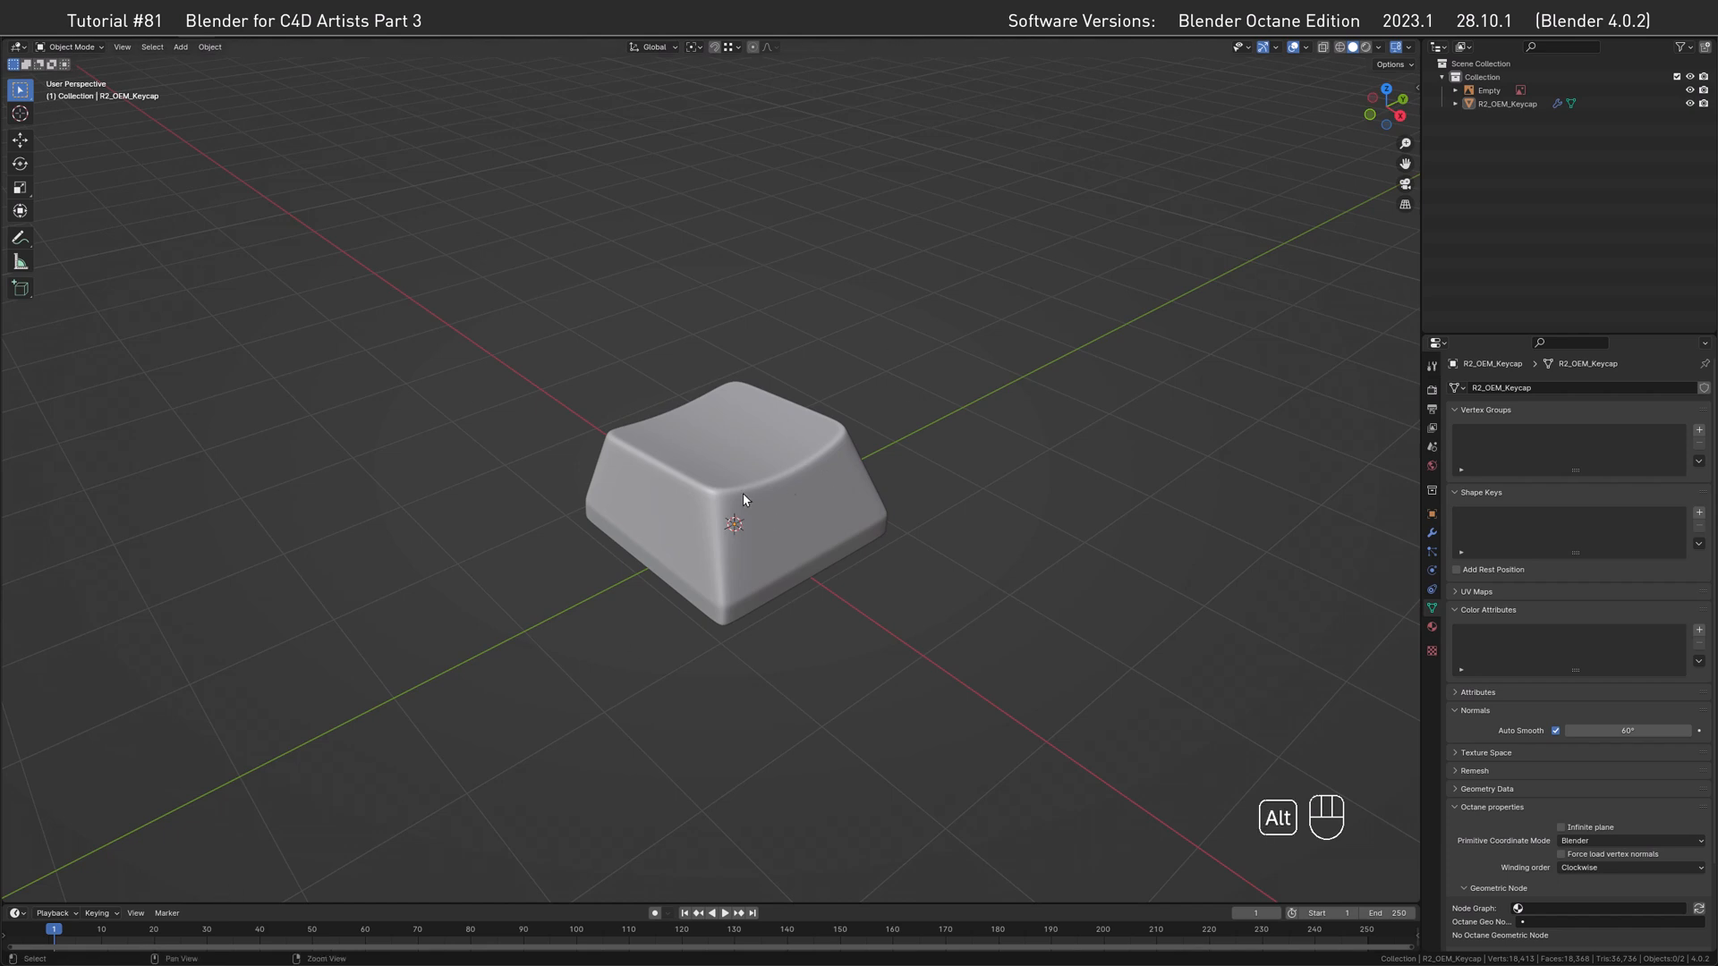
Switch the keycap to Weight Paint mode and paint full-weight strokes along its top edges.
alt+right_drag(736, 492, 740, 459)
alt+middle_drag(740, 458, 729, 394)
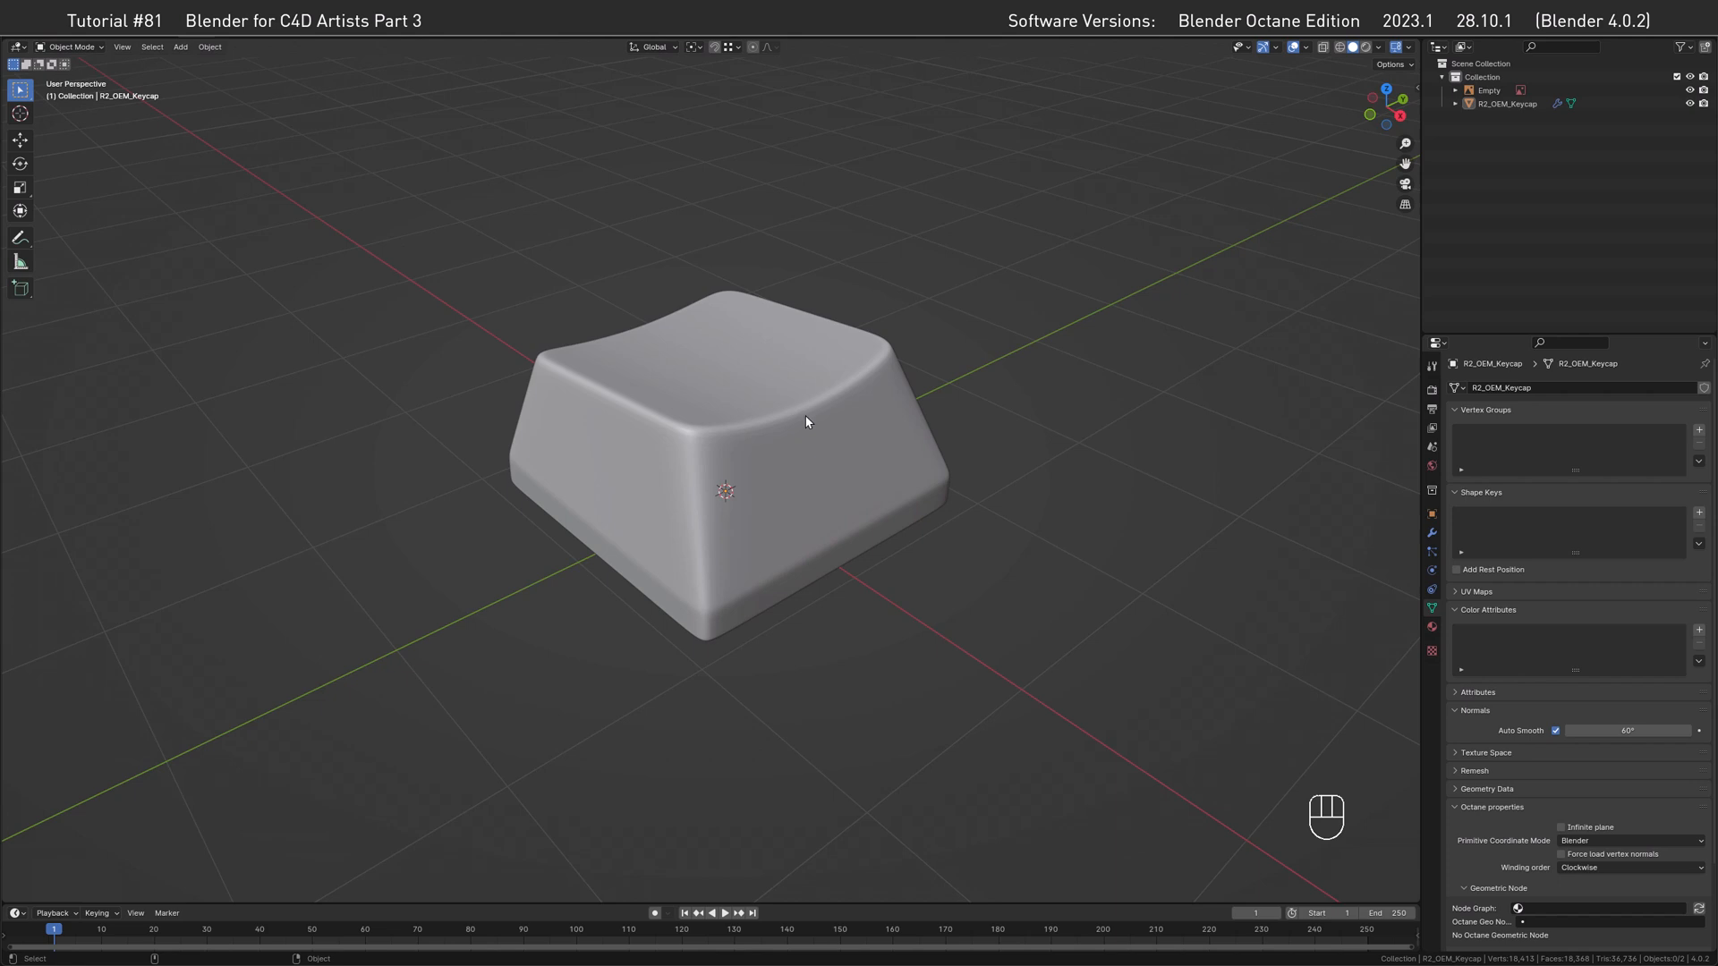
click(72, 47)
key(ctrl+Tab)
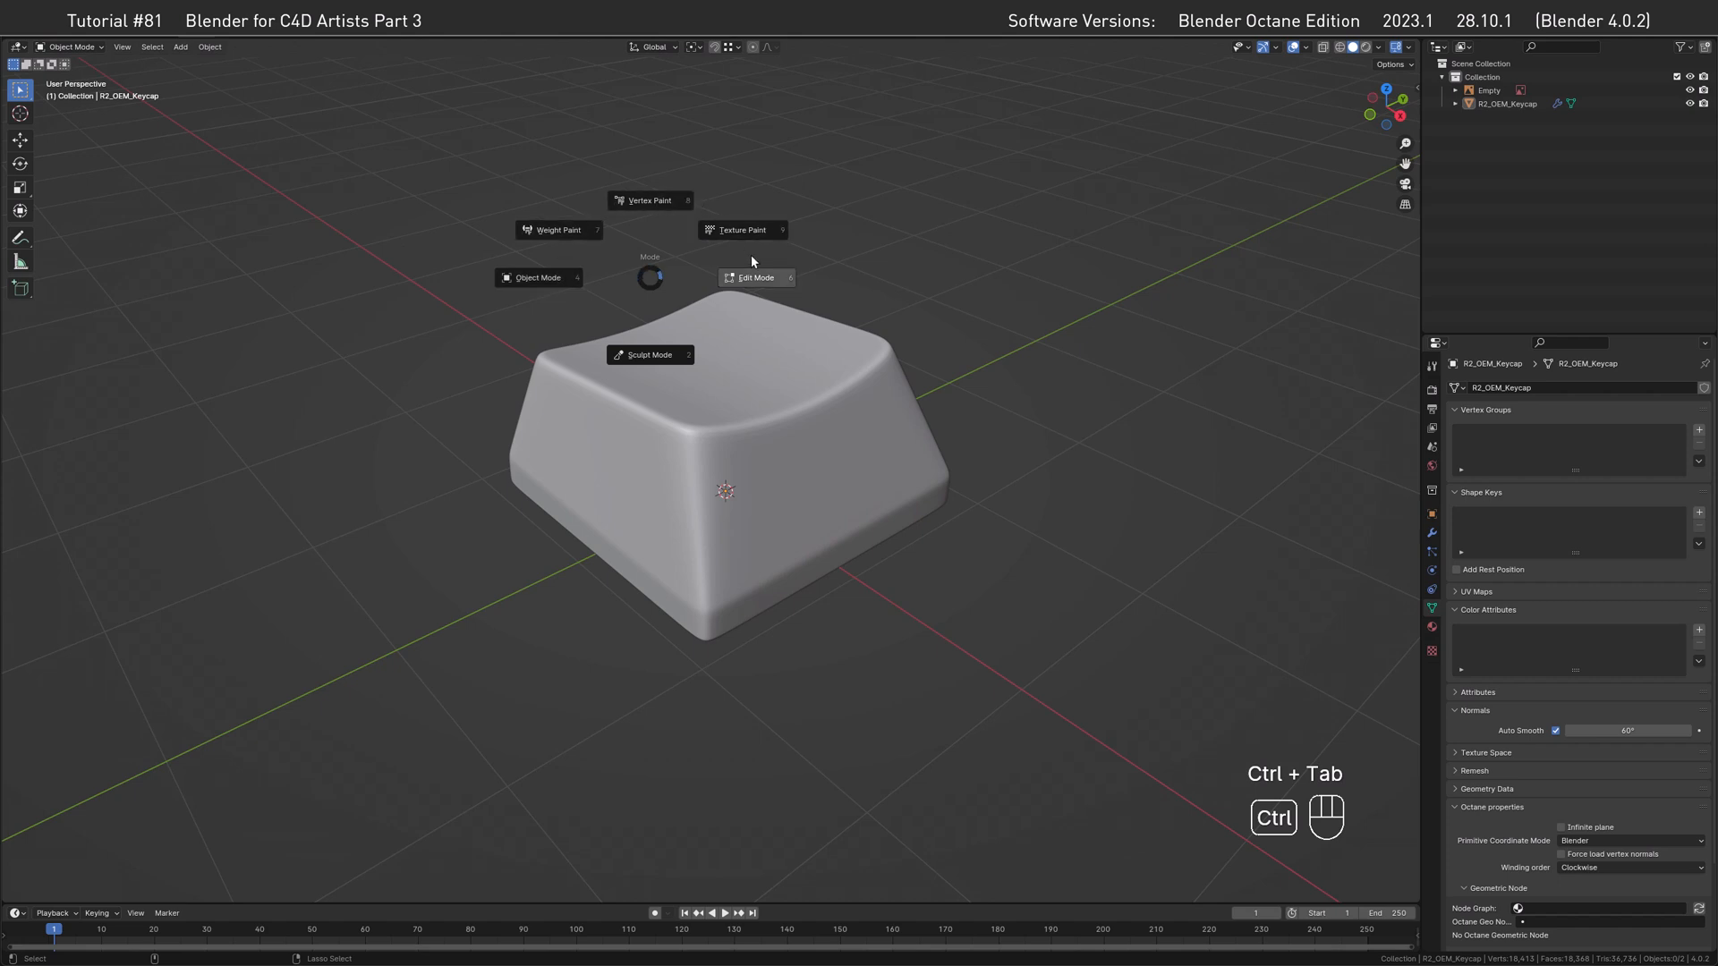
click(570, 235)
mouse_move(671, 343)
mouse_down()
mouse_move(716, 304)
mouse_move(781, 303)
mouse_move(866, 337)
mouse_move(753, 414)
mouse_up()
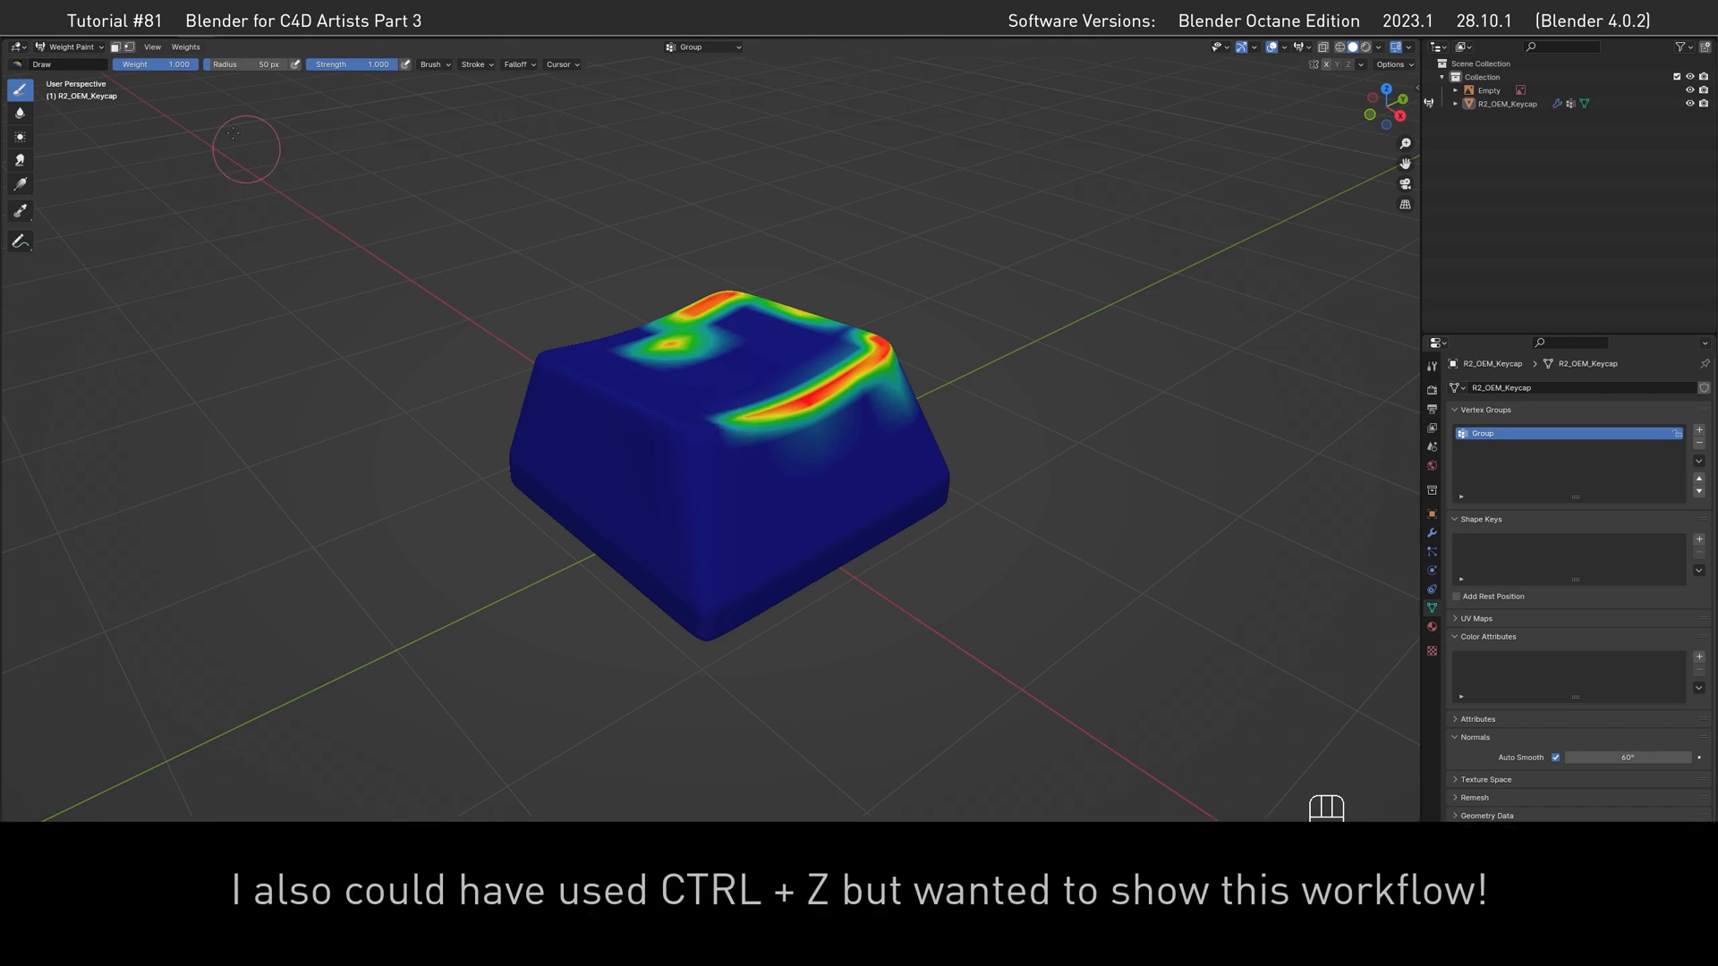
Clear the painted weights by applying a weight of 0 to the whole keycap, and restore the brush weight to 1.000.
drag(155, 60, 66, 60)
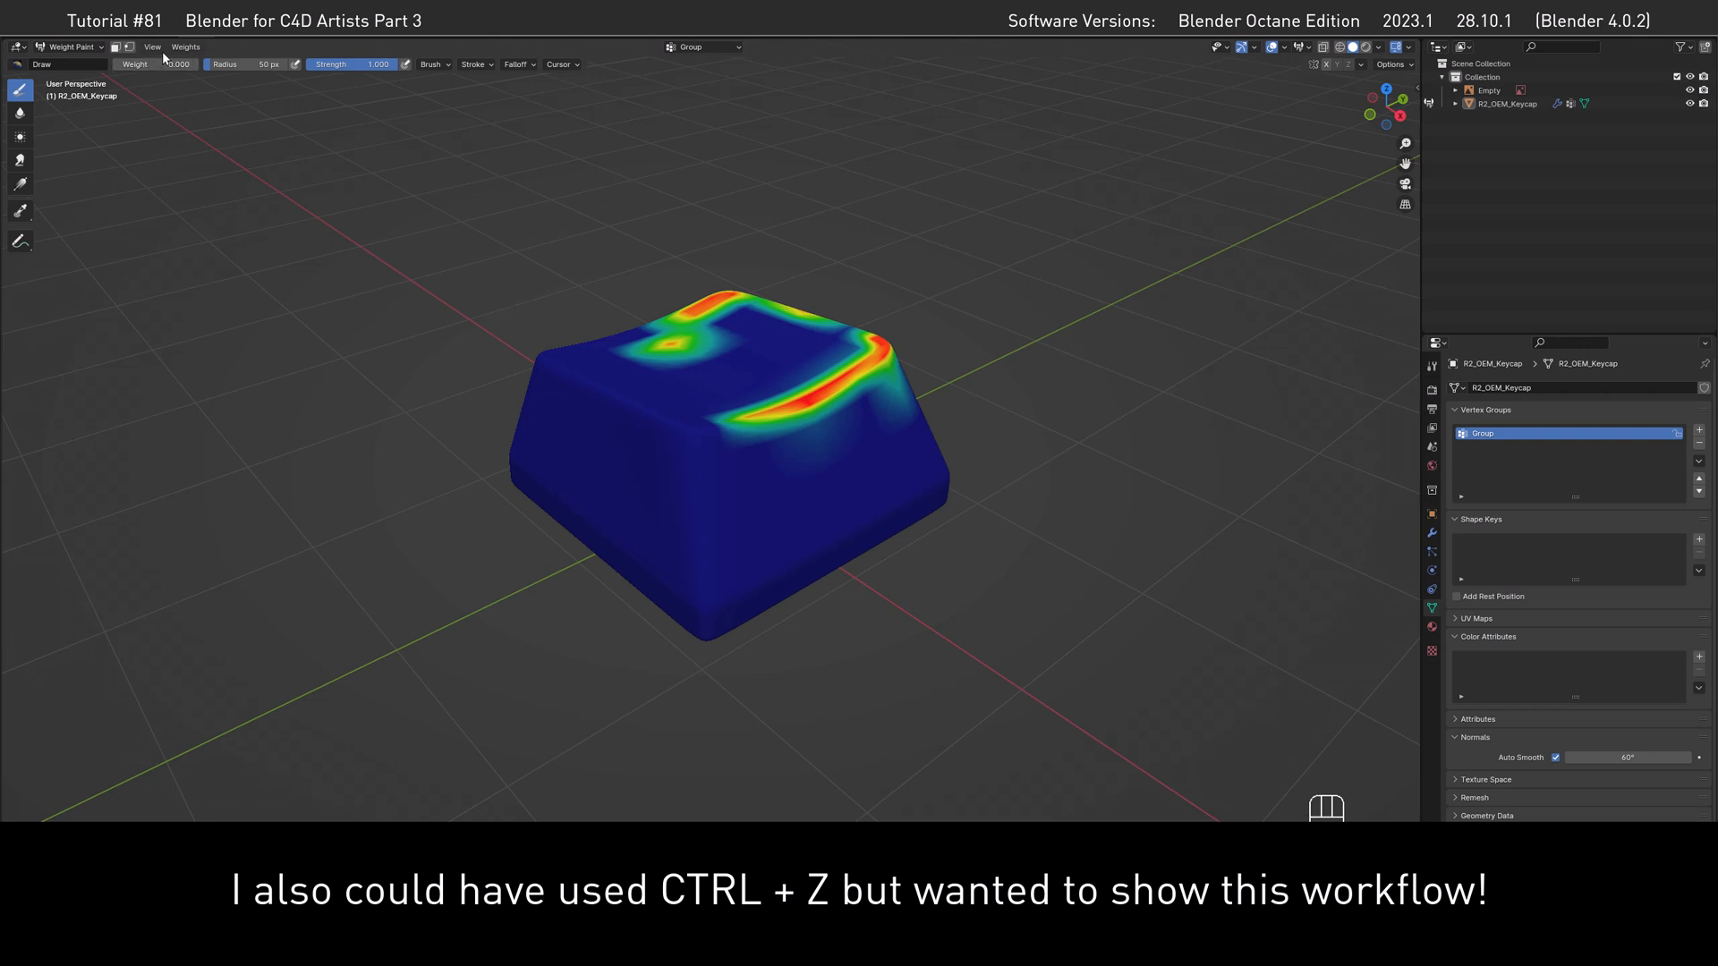
click(185, 46)
click(239, 244)
drag(150, 64, 240, 65)
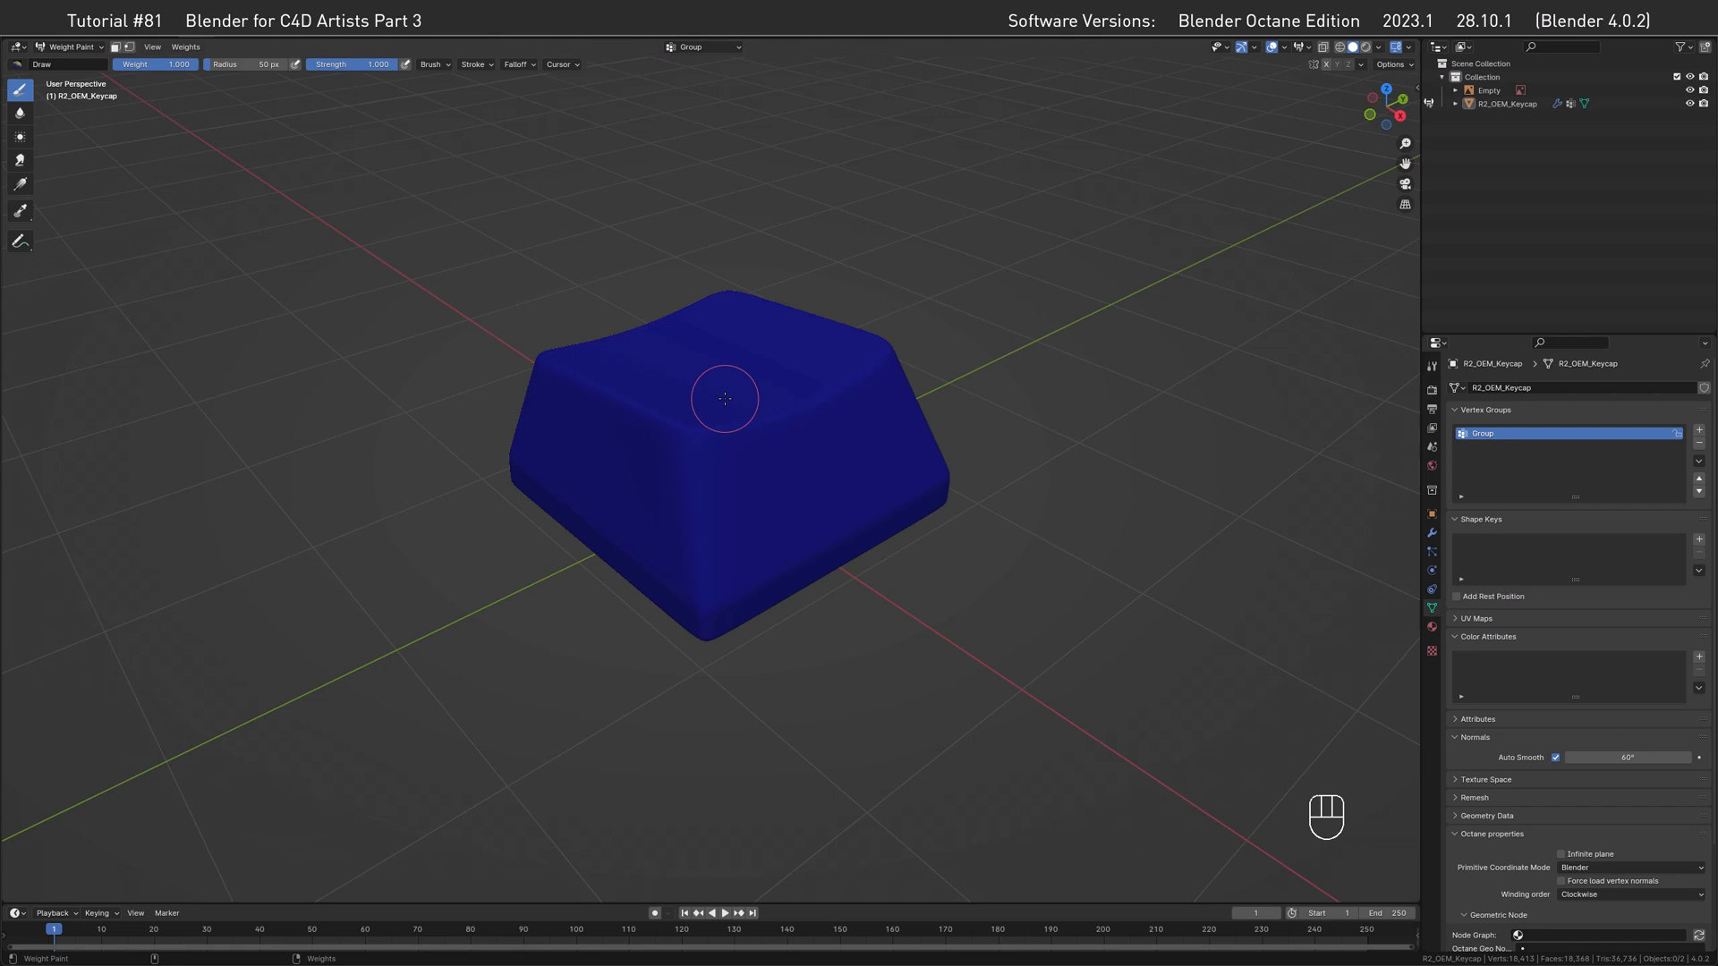
Select the vertex loop around the keycap's top rim in Edit Mode and return to Weight Paint mode.
key(Tab)
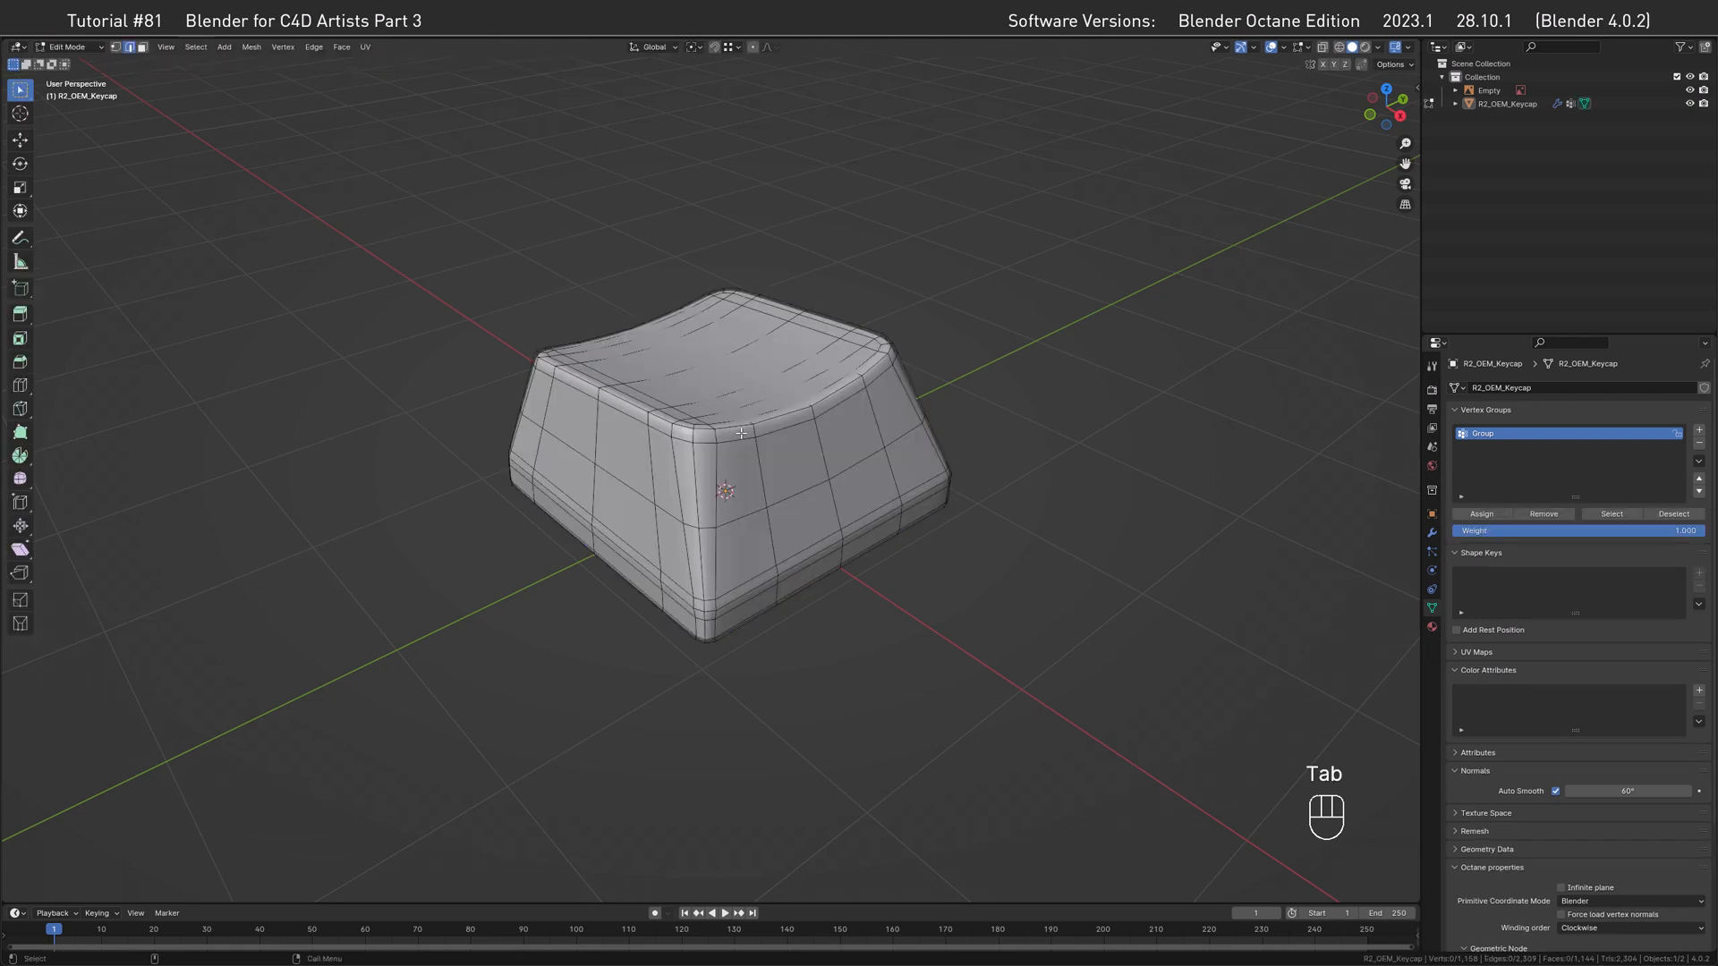
key(1)
alt+click(740, 426)
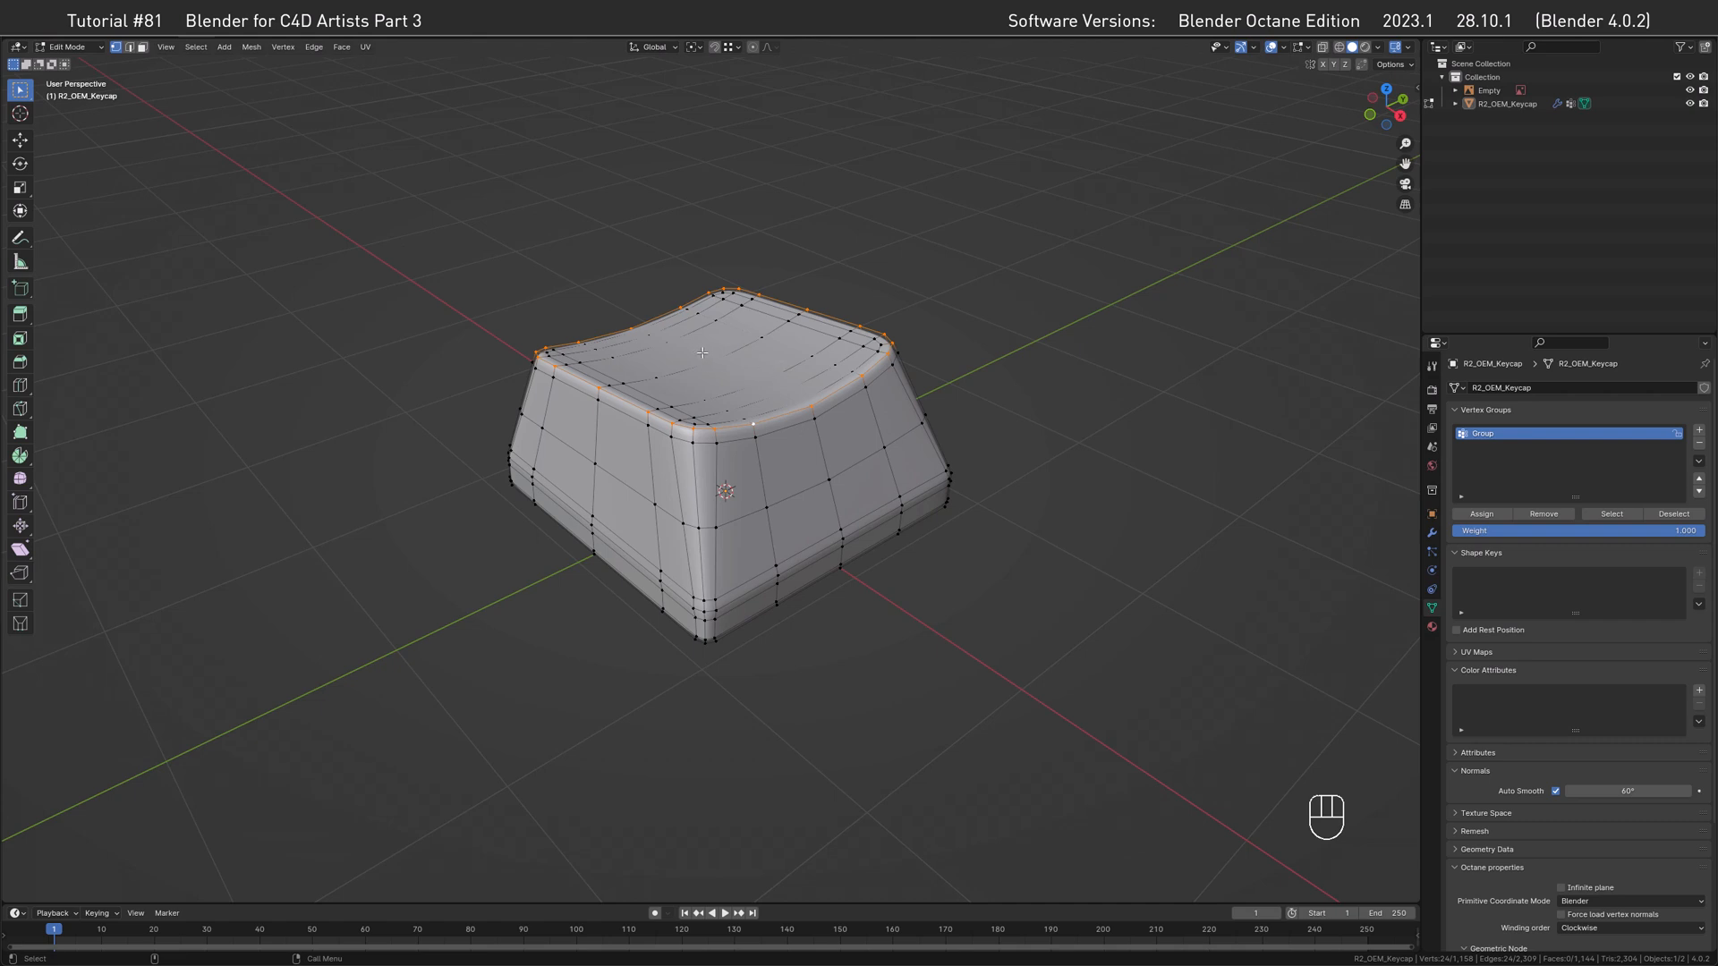
key(Tab)
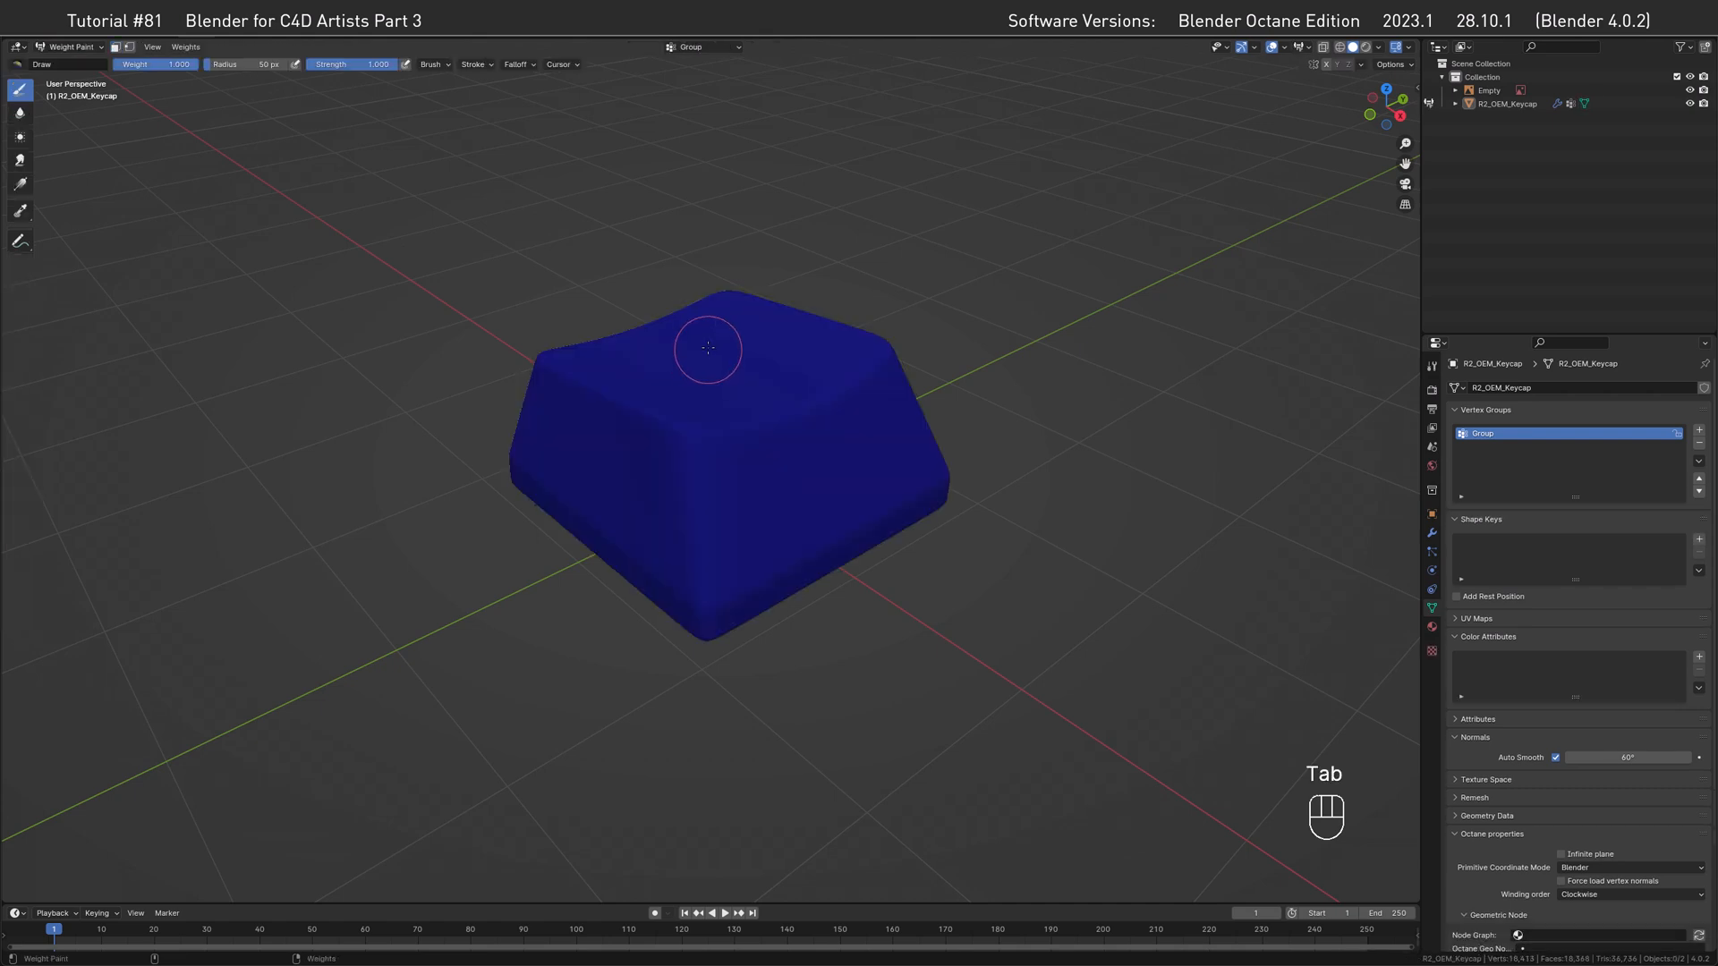
Enable vertex selection masking and set the weight of the selected rim loop to 1.000.
click(130, 51)
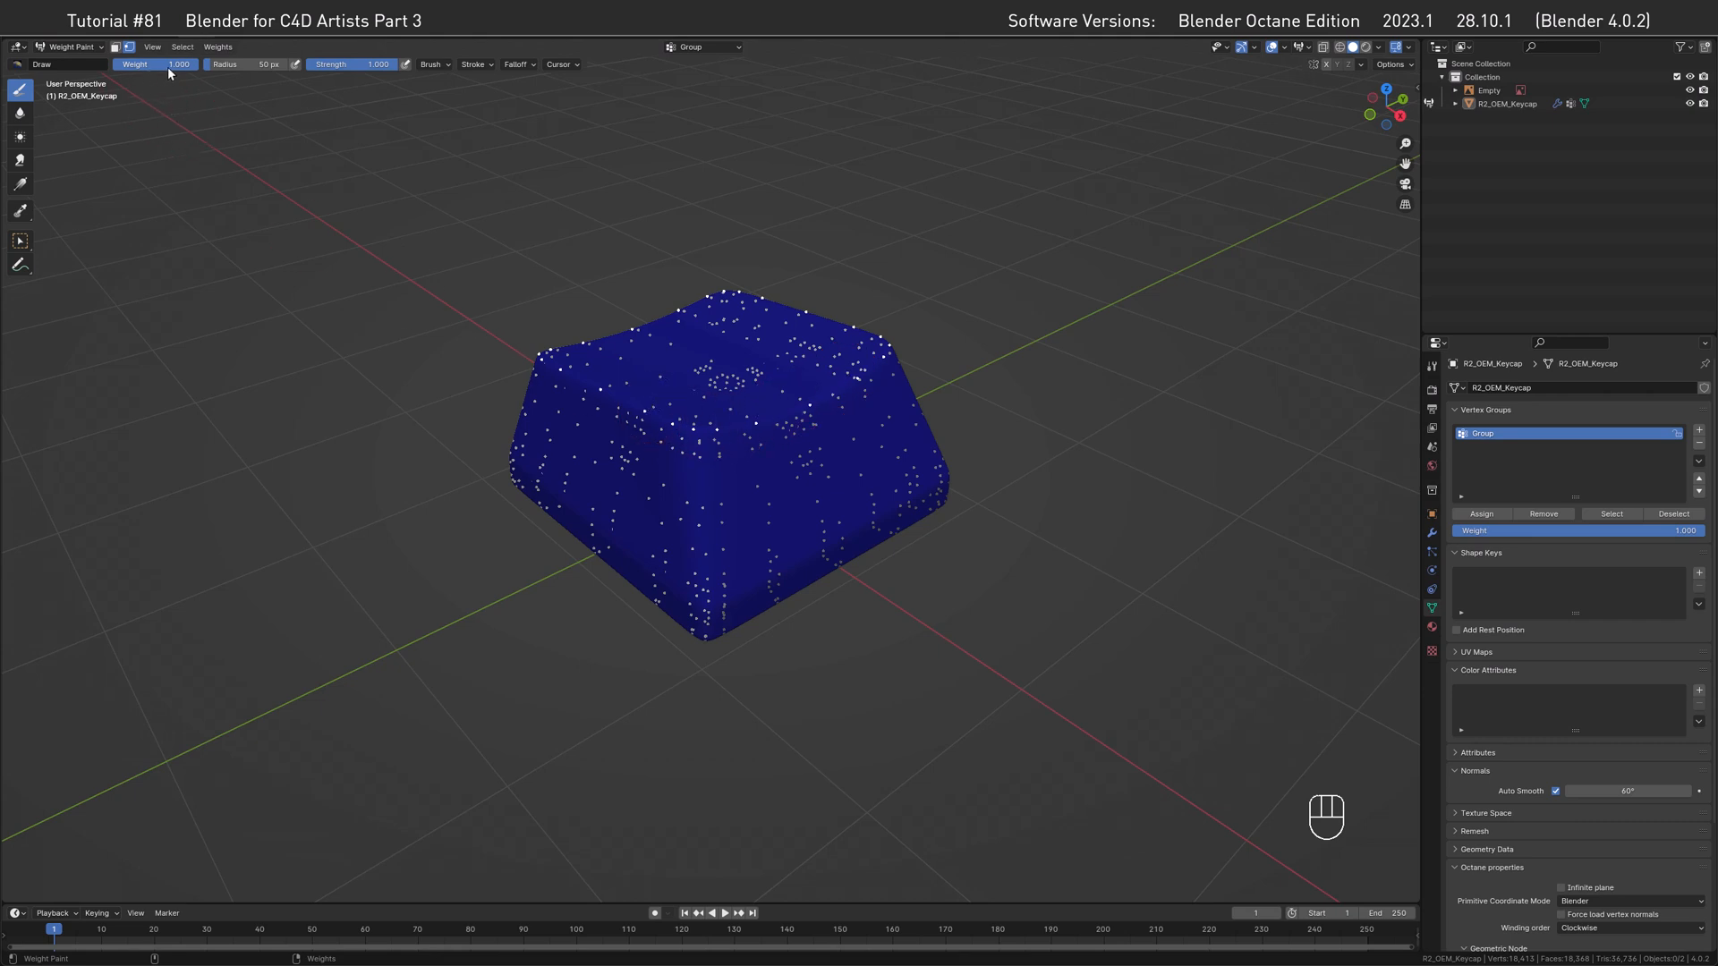
click(219, 47)
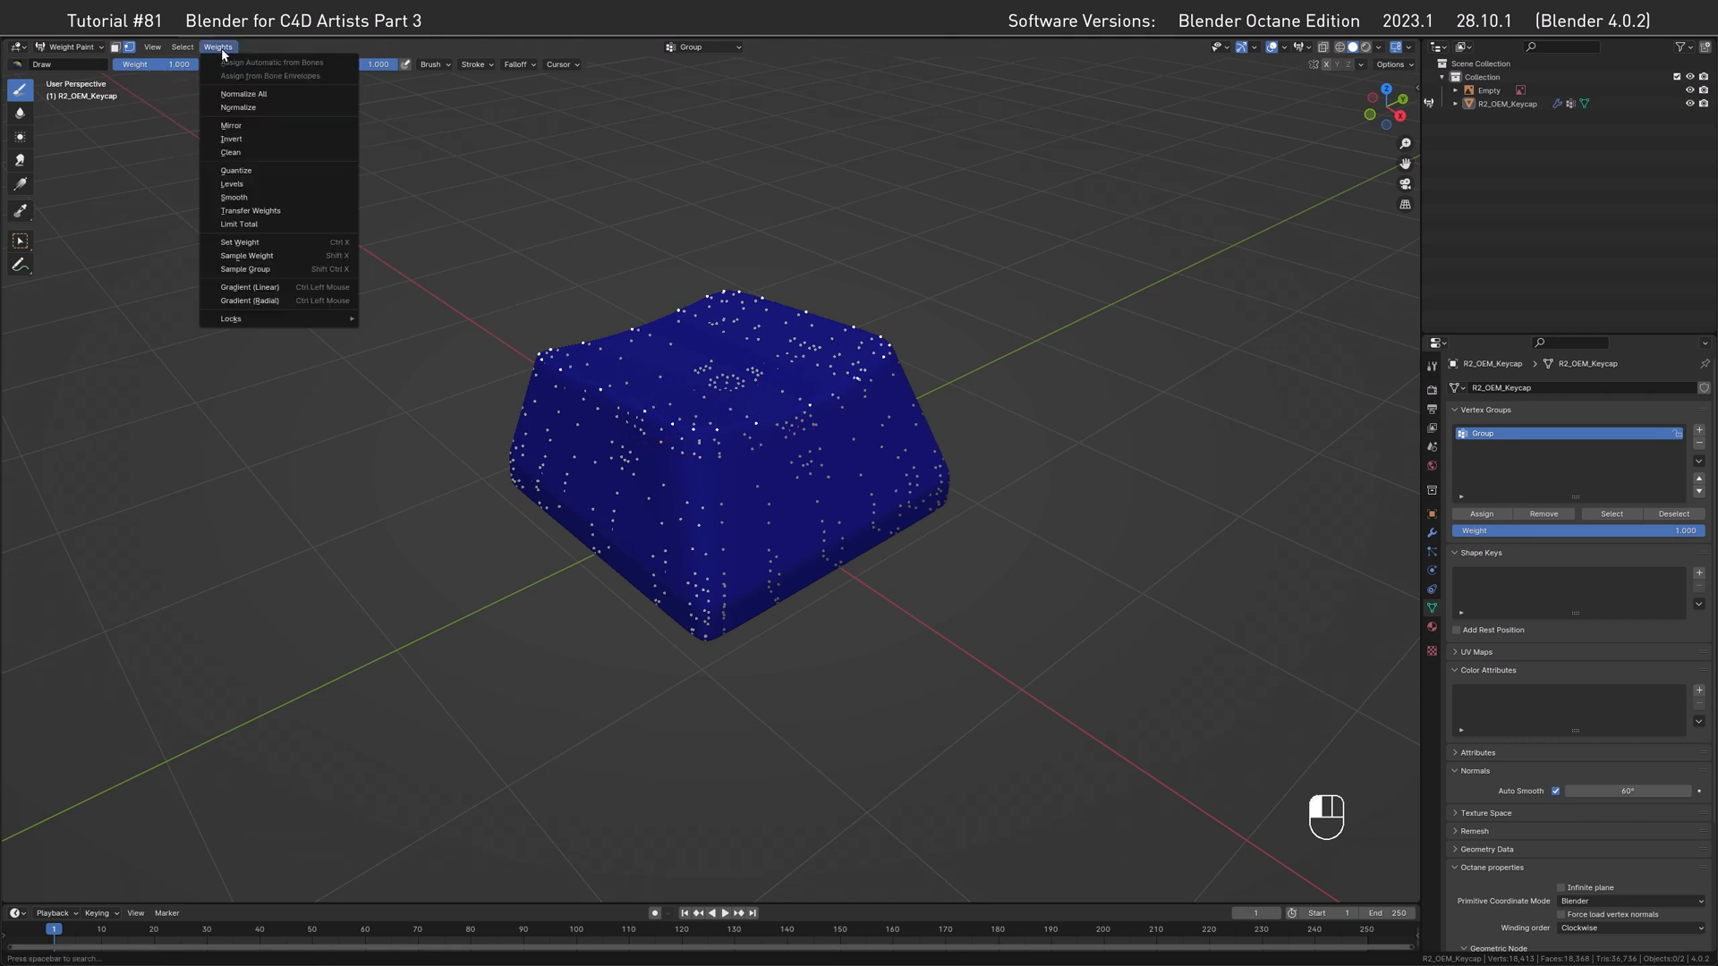
click(255, 243)
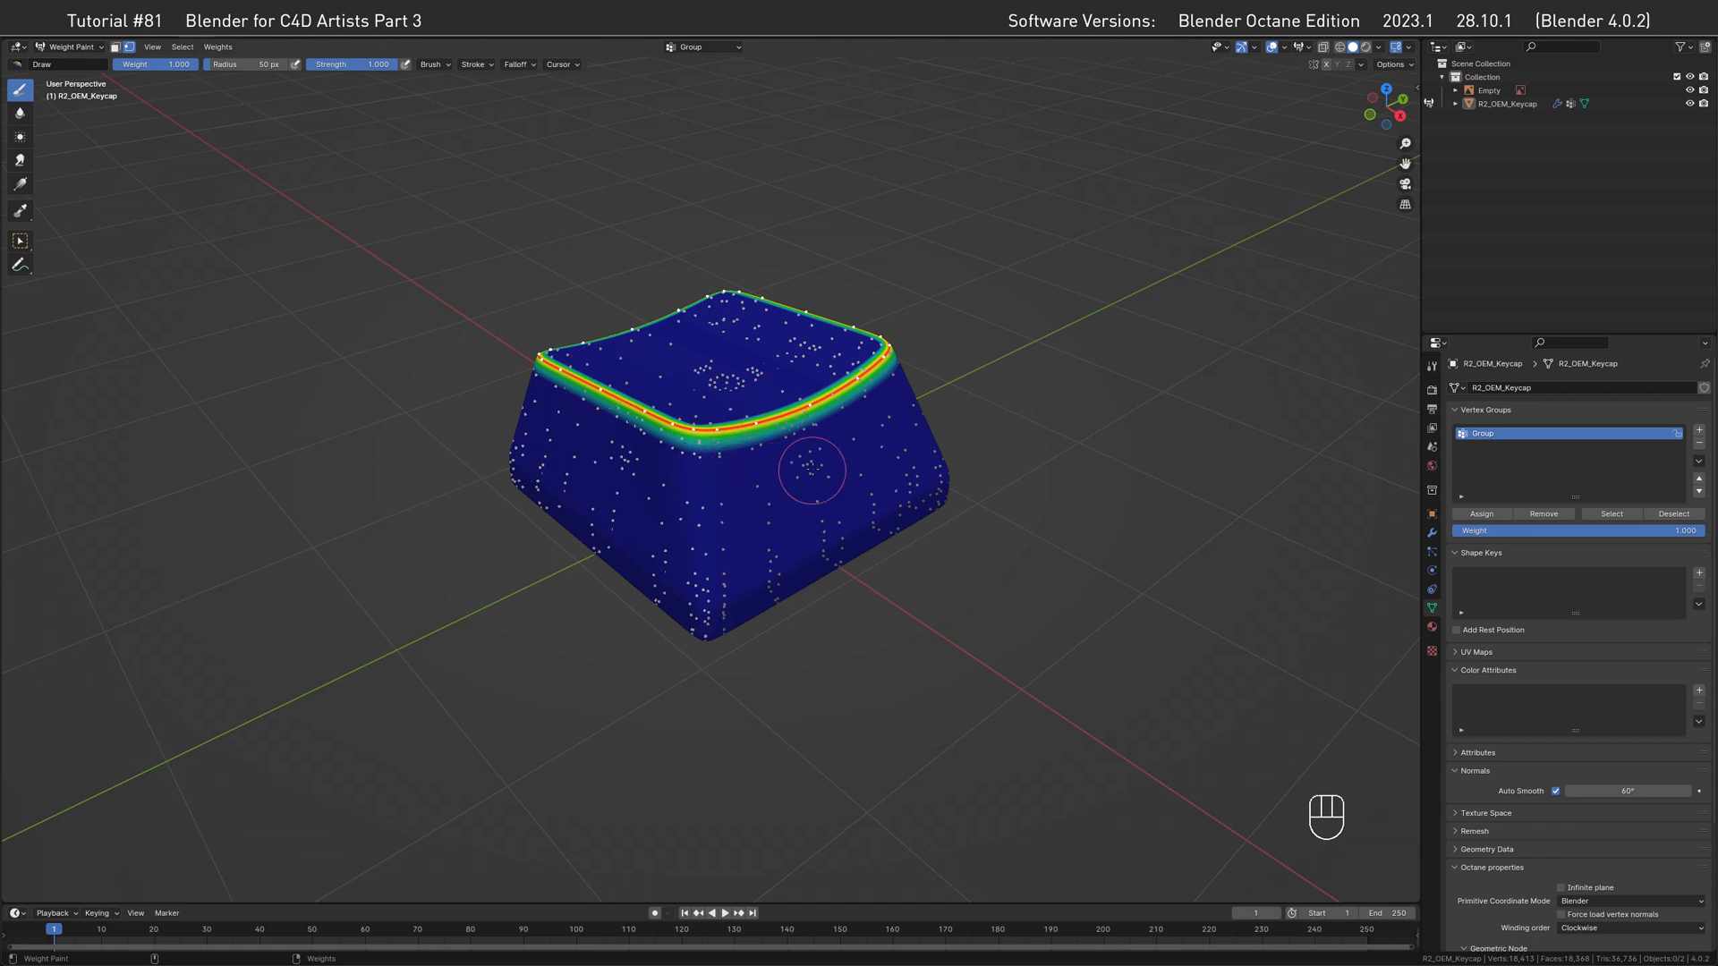
mouse_move(701, 419)
alt+mouse_down()
mouse_move(721, 374)
mouse_move(716, 414)
mouse_move(643, 441)
mouse_move(672, 455)
alt+mouse_up()
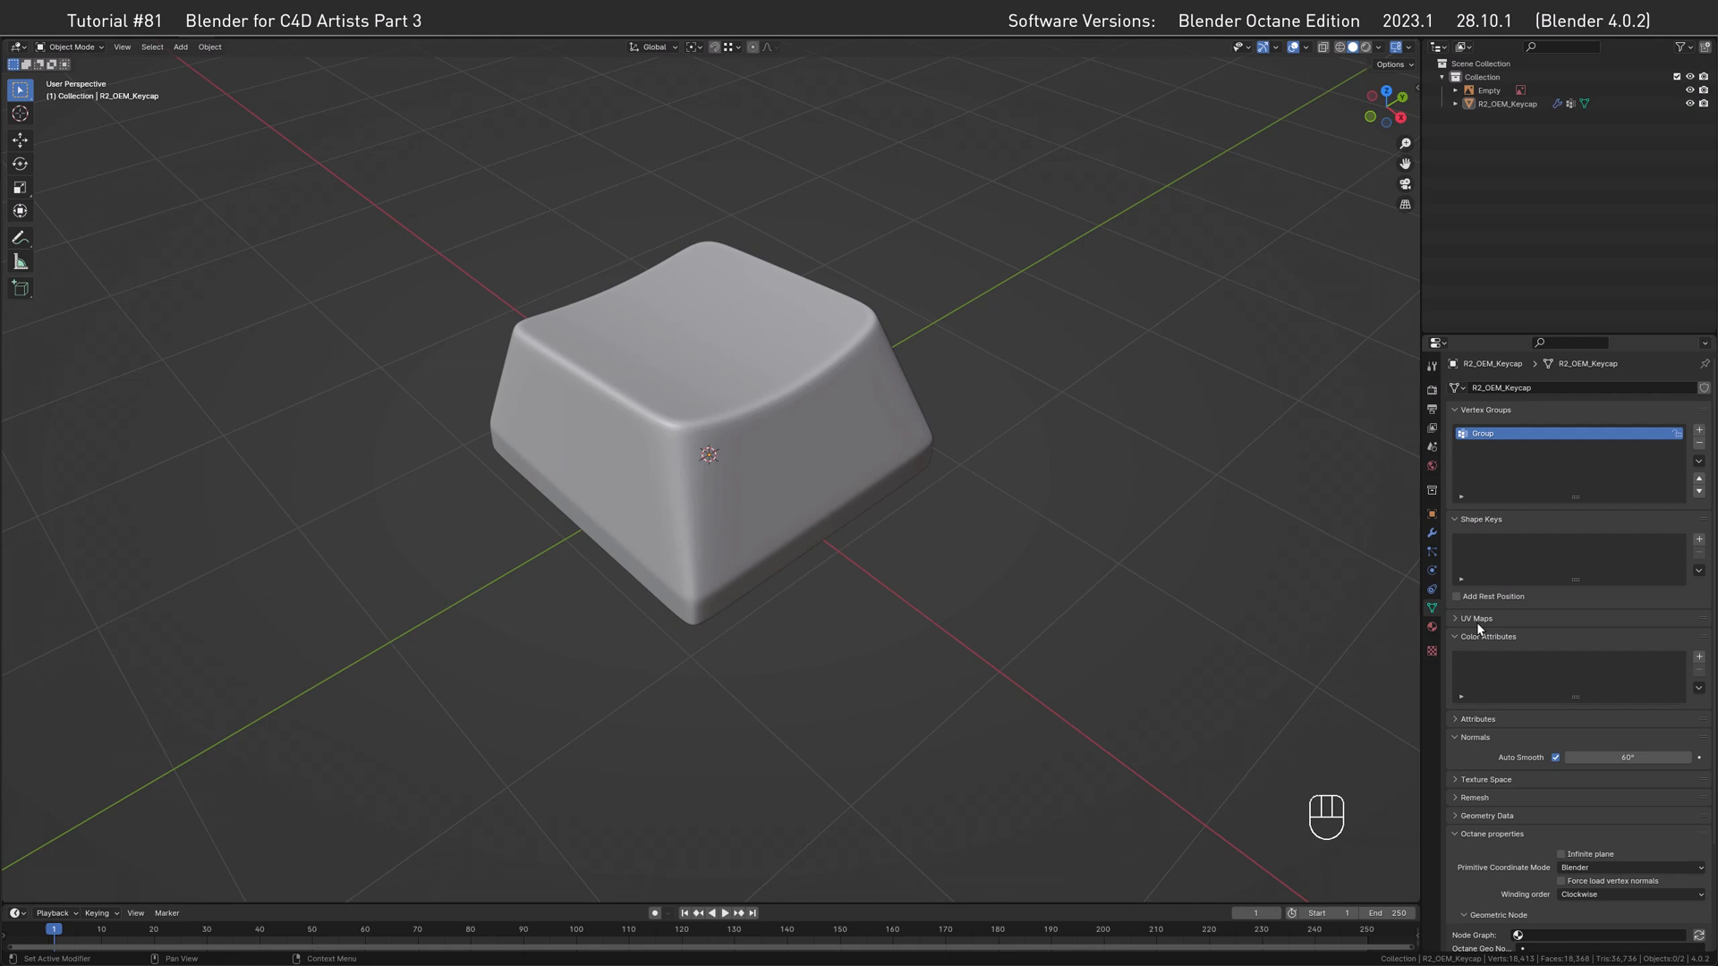
Select the keycap and switch it to Vertex Paint mode with the Draw brush active.
click(747, 399)
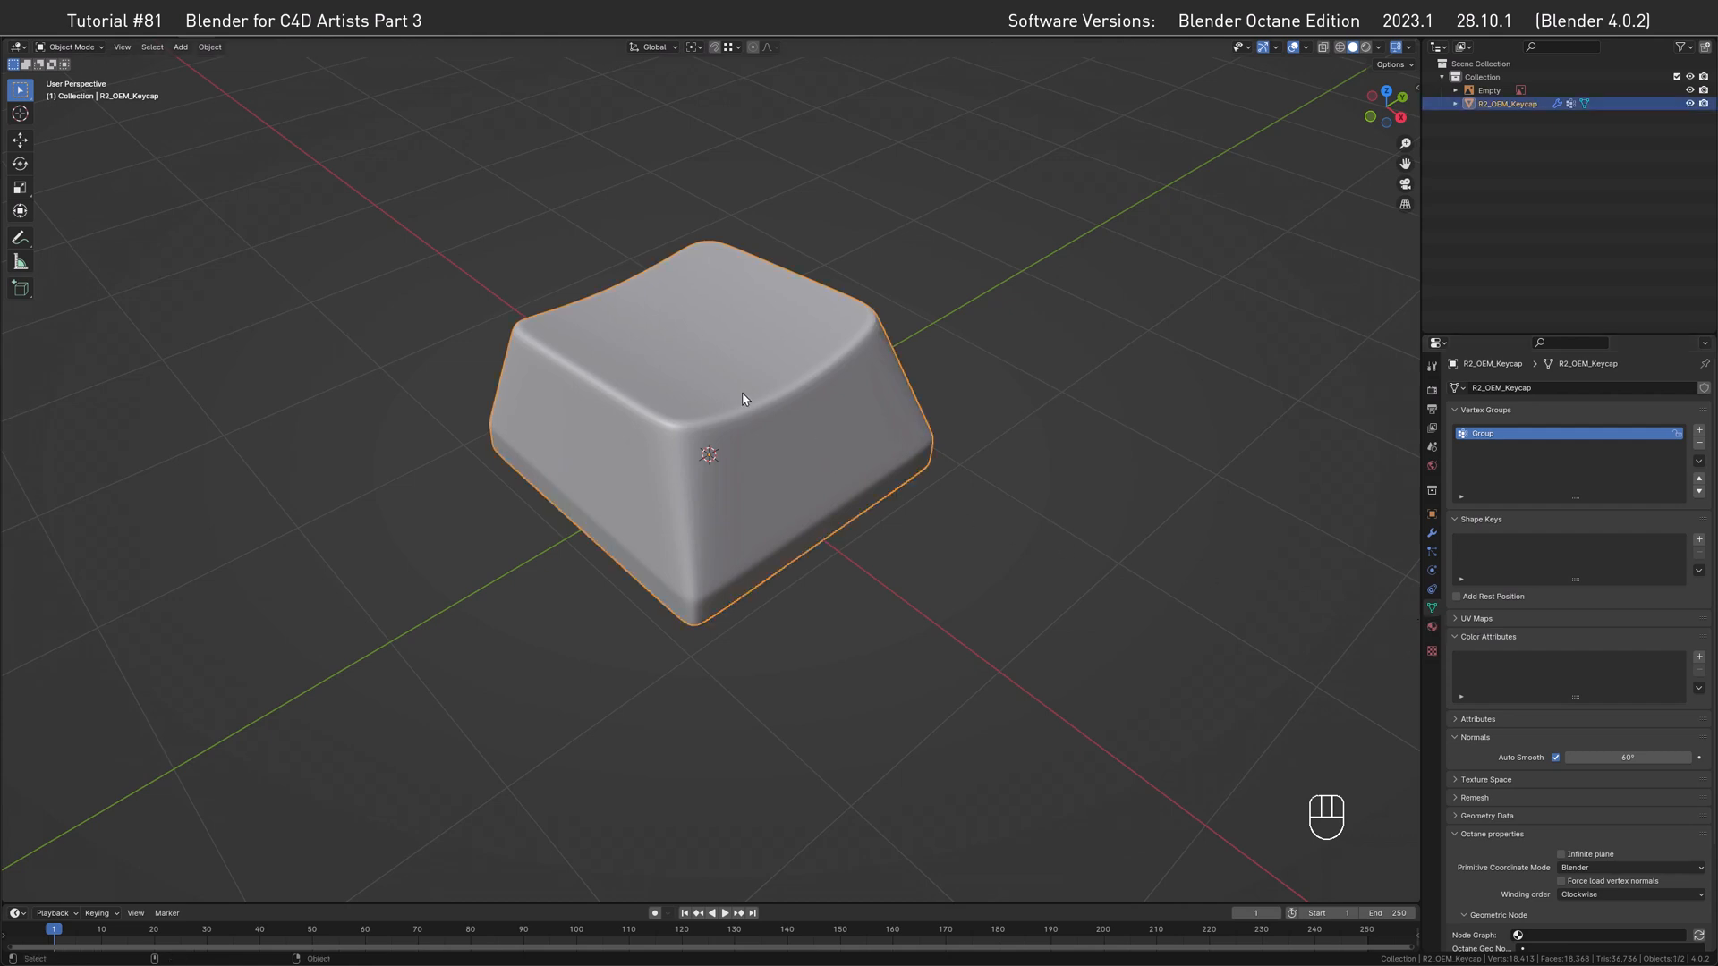
key(ctrl+Tab)
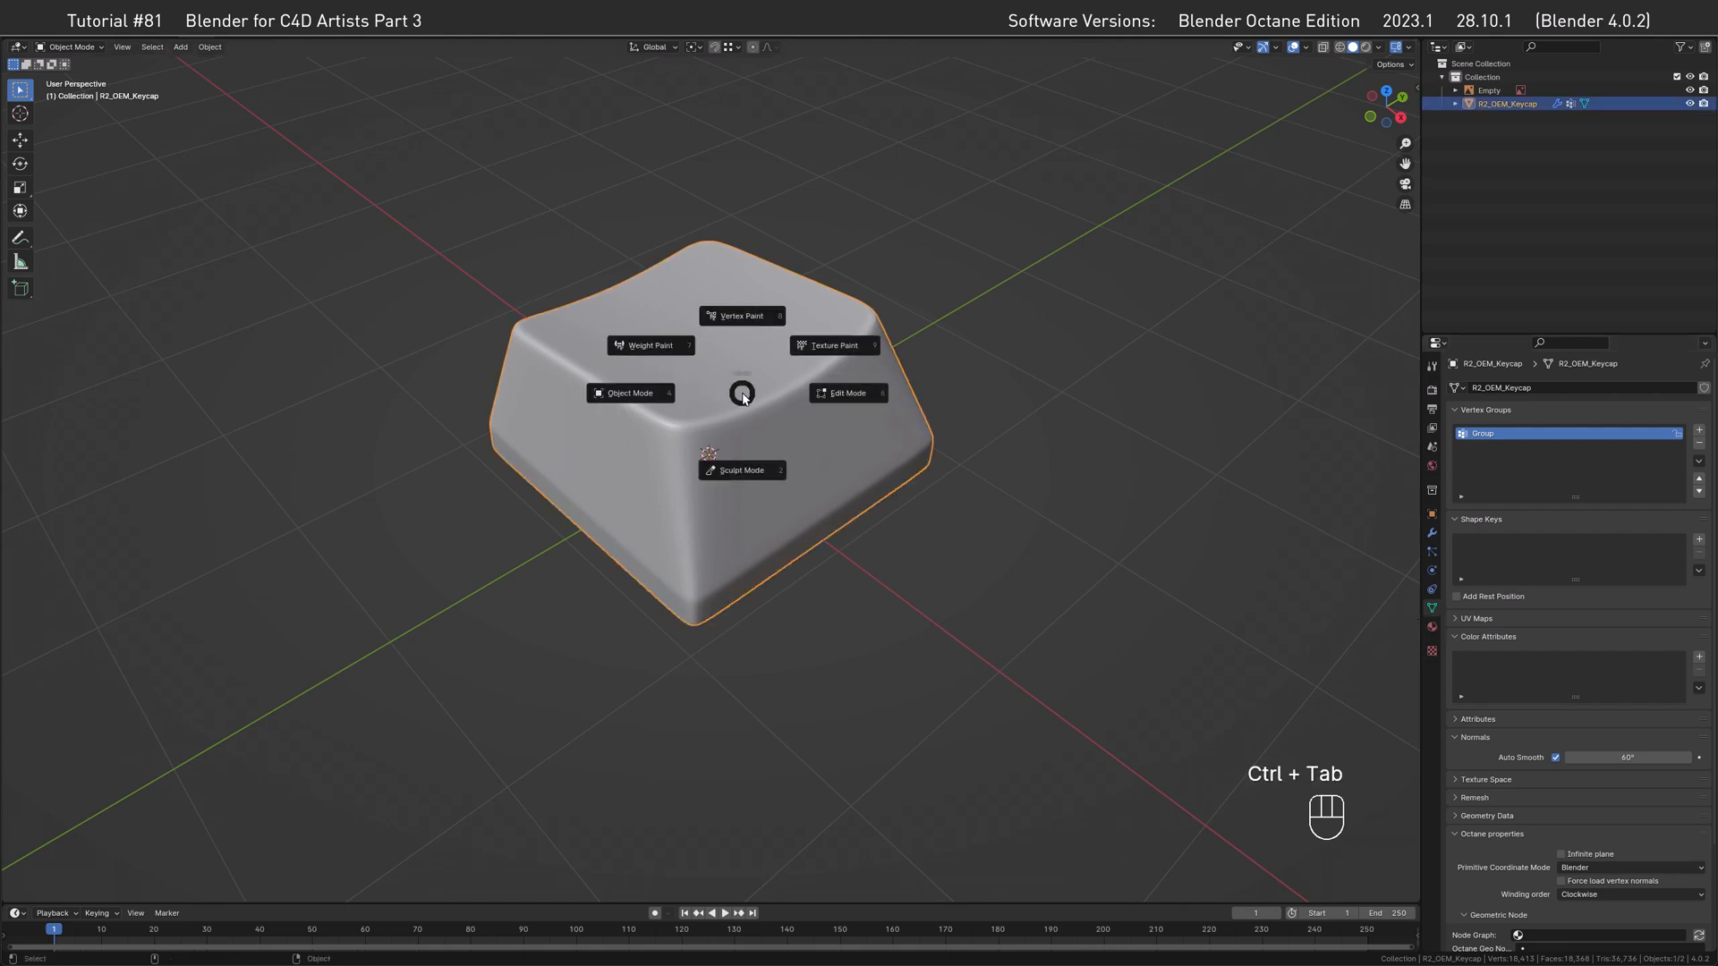
click(741, 317)
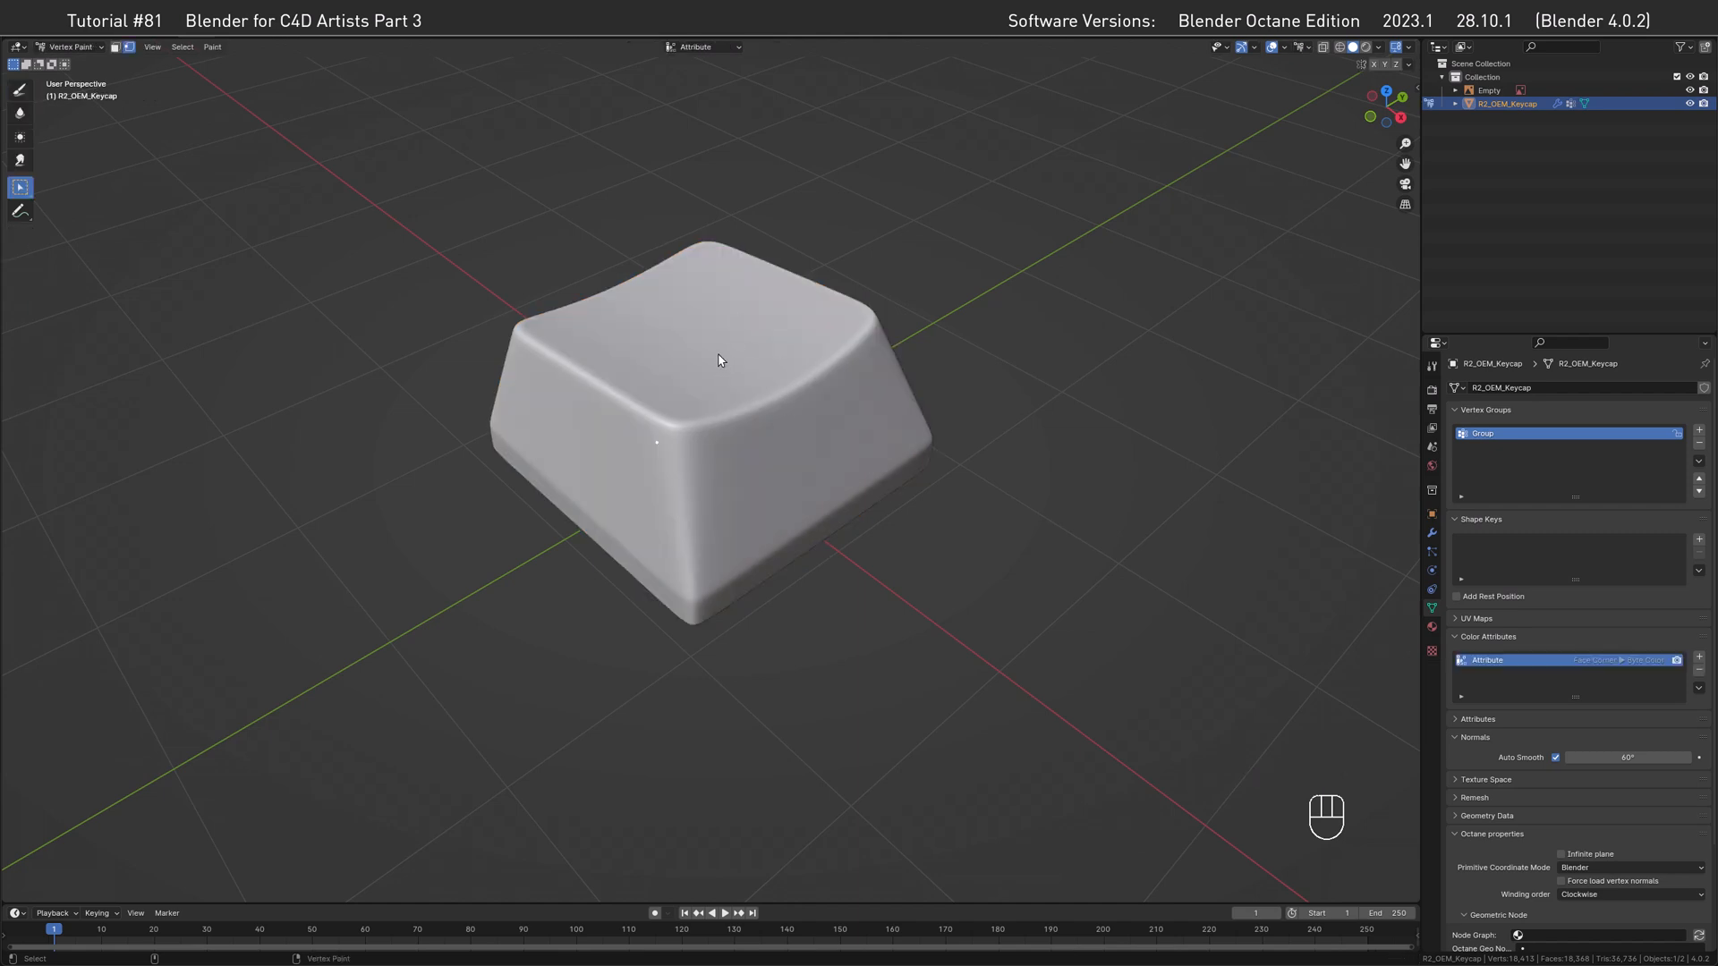
click(18, 91)
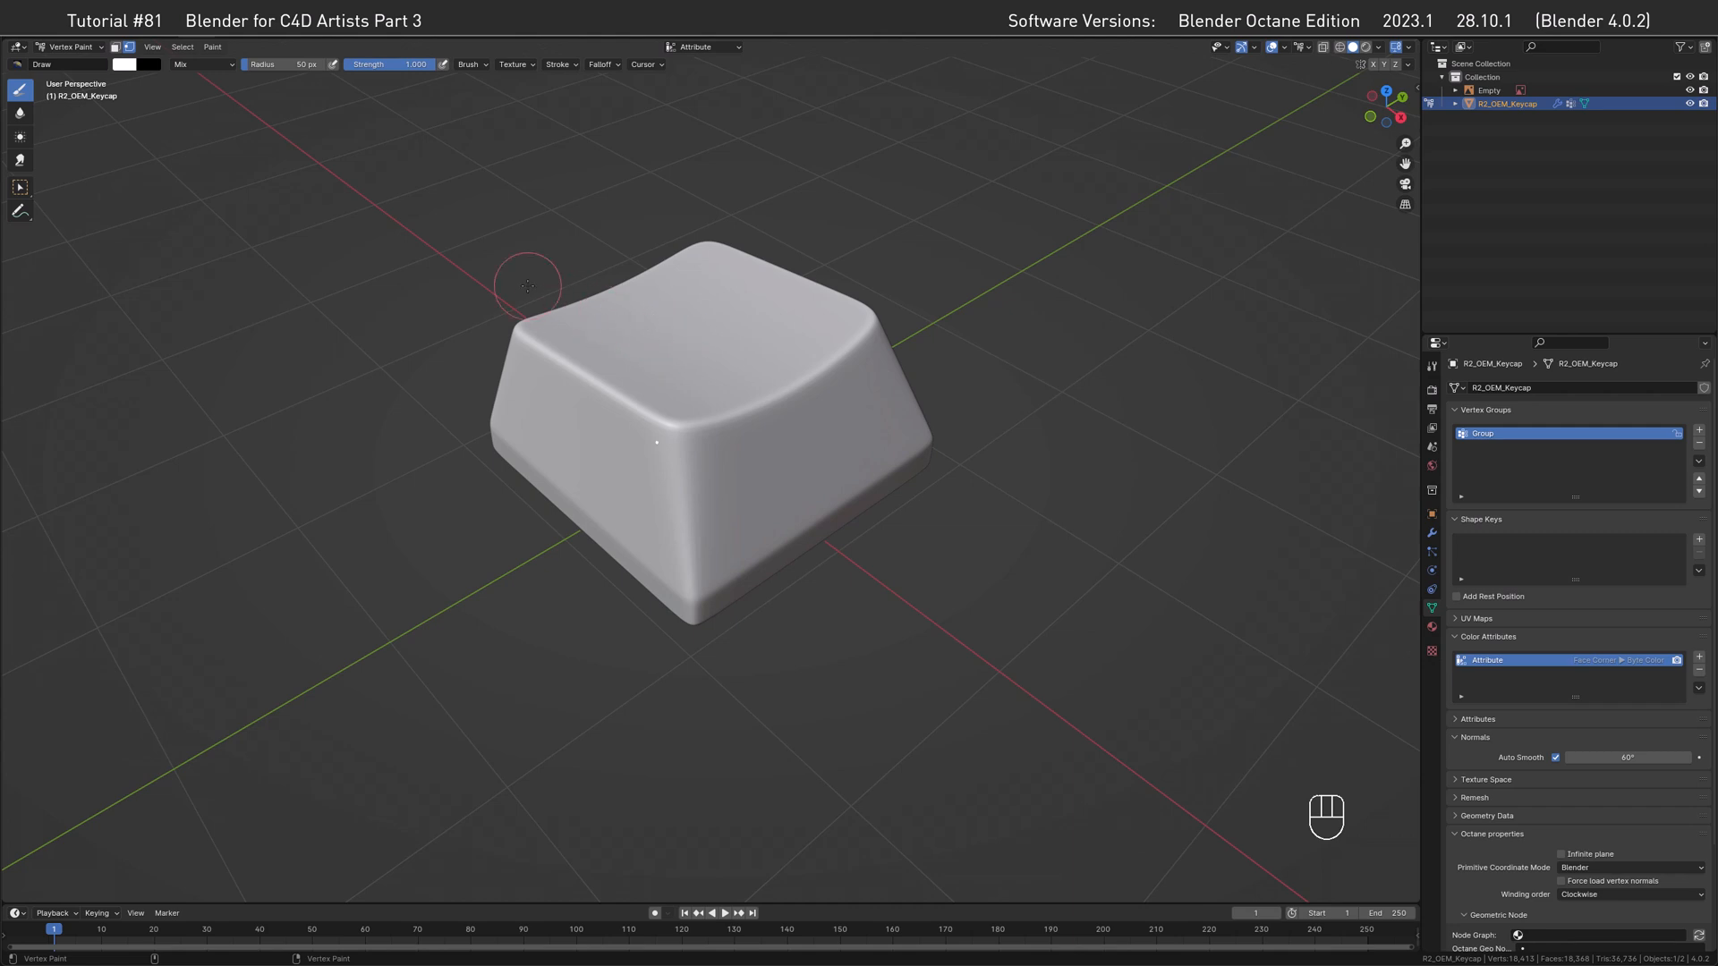
key(Tab)
key(Tab)
Apply Dirty Vertex Colors to the keycap with Blur Iterations set to 0.
click(212, 47)
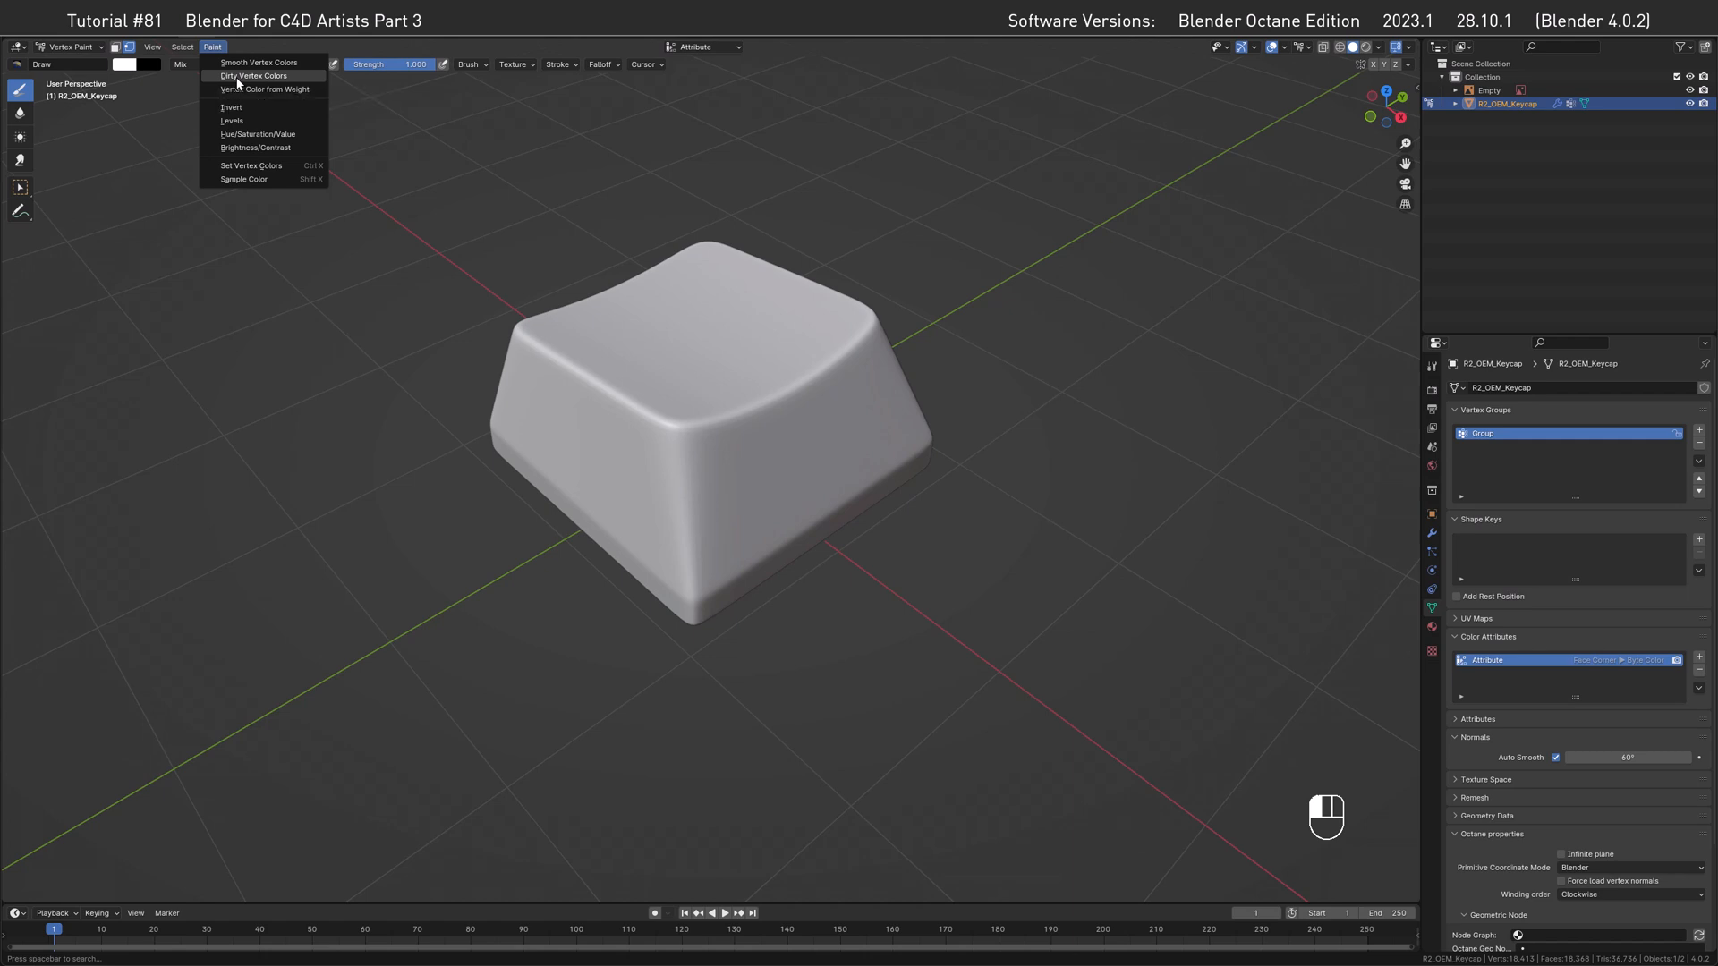
click(238, 78)
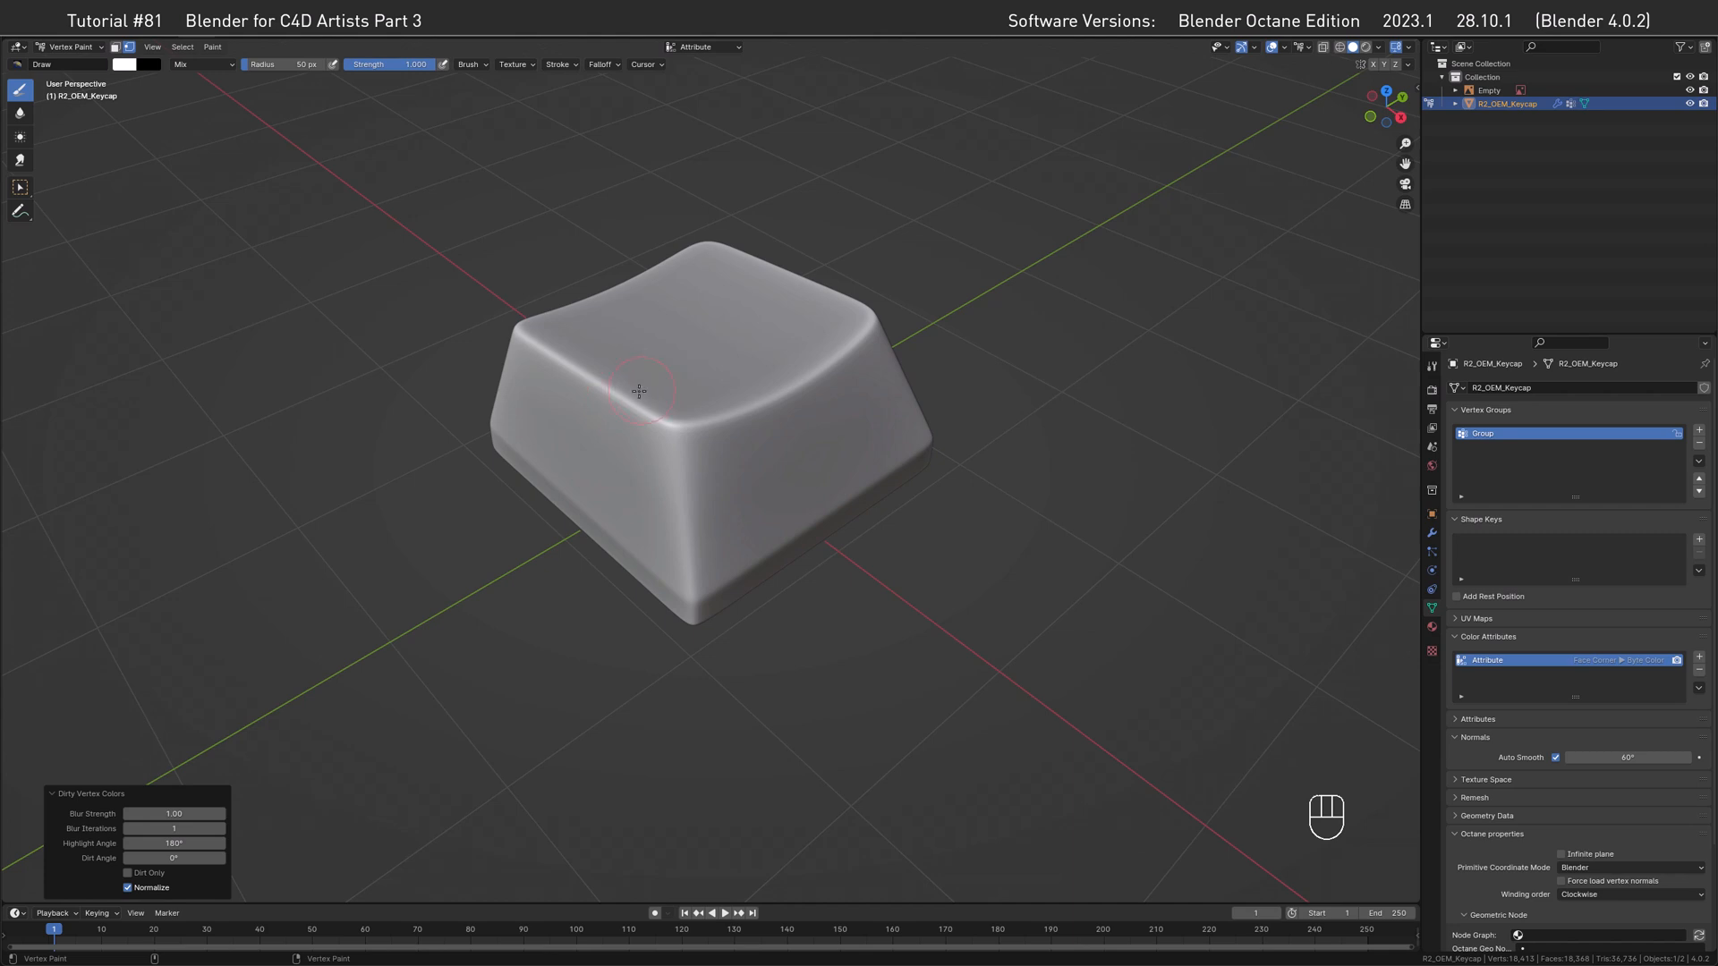
alt+middle_drag(586, 395, 684, 302)
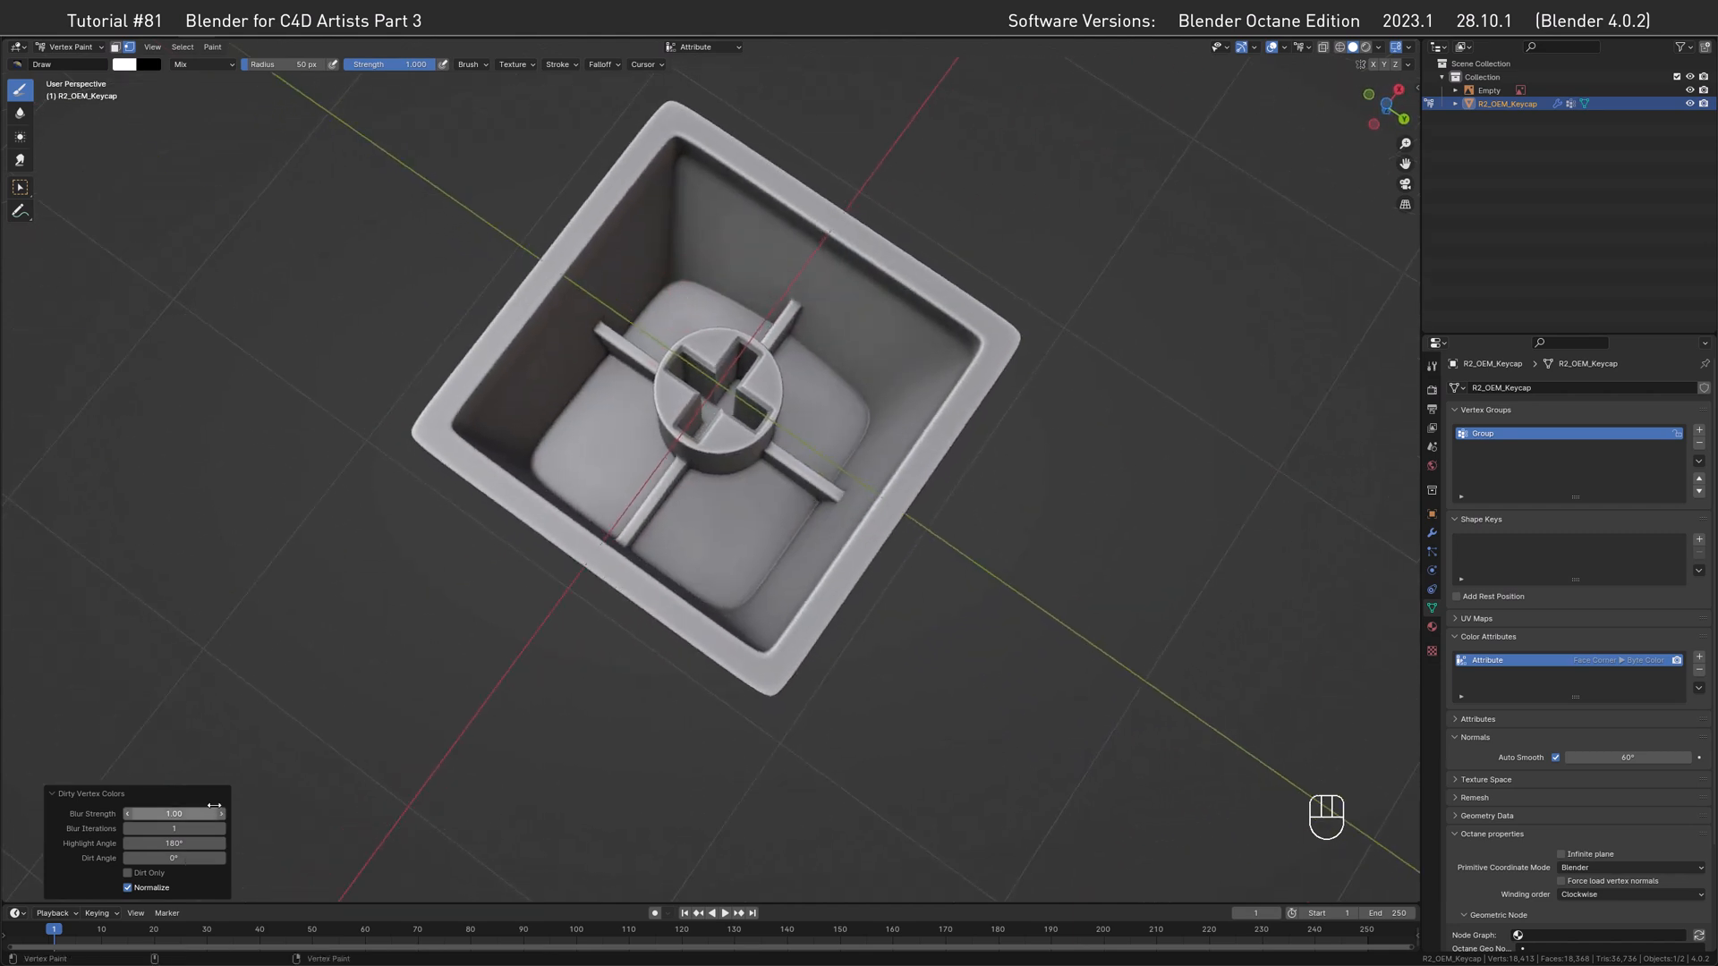
click(126, 828)
mouse_move(702, 349)
alt+middle_down()
mouse_move(719, 338)
mouse_move(706, 552)
mouse_move(659, 491)
mouse_move(700, 448)
alt+middle_up()
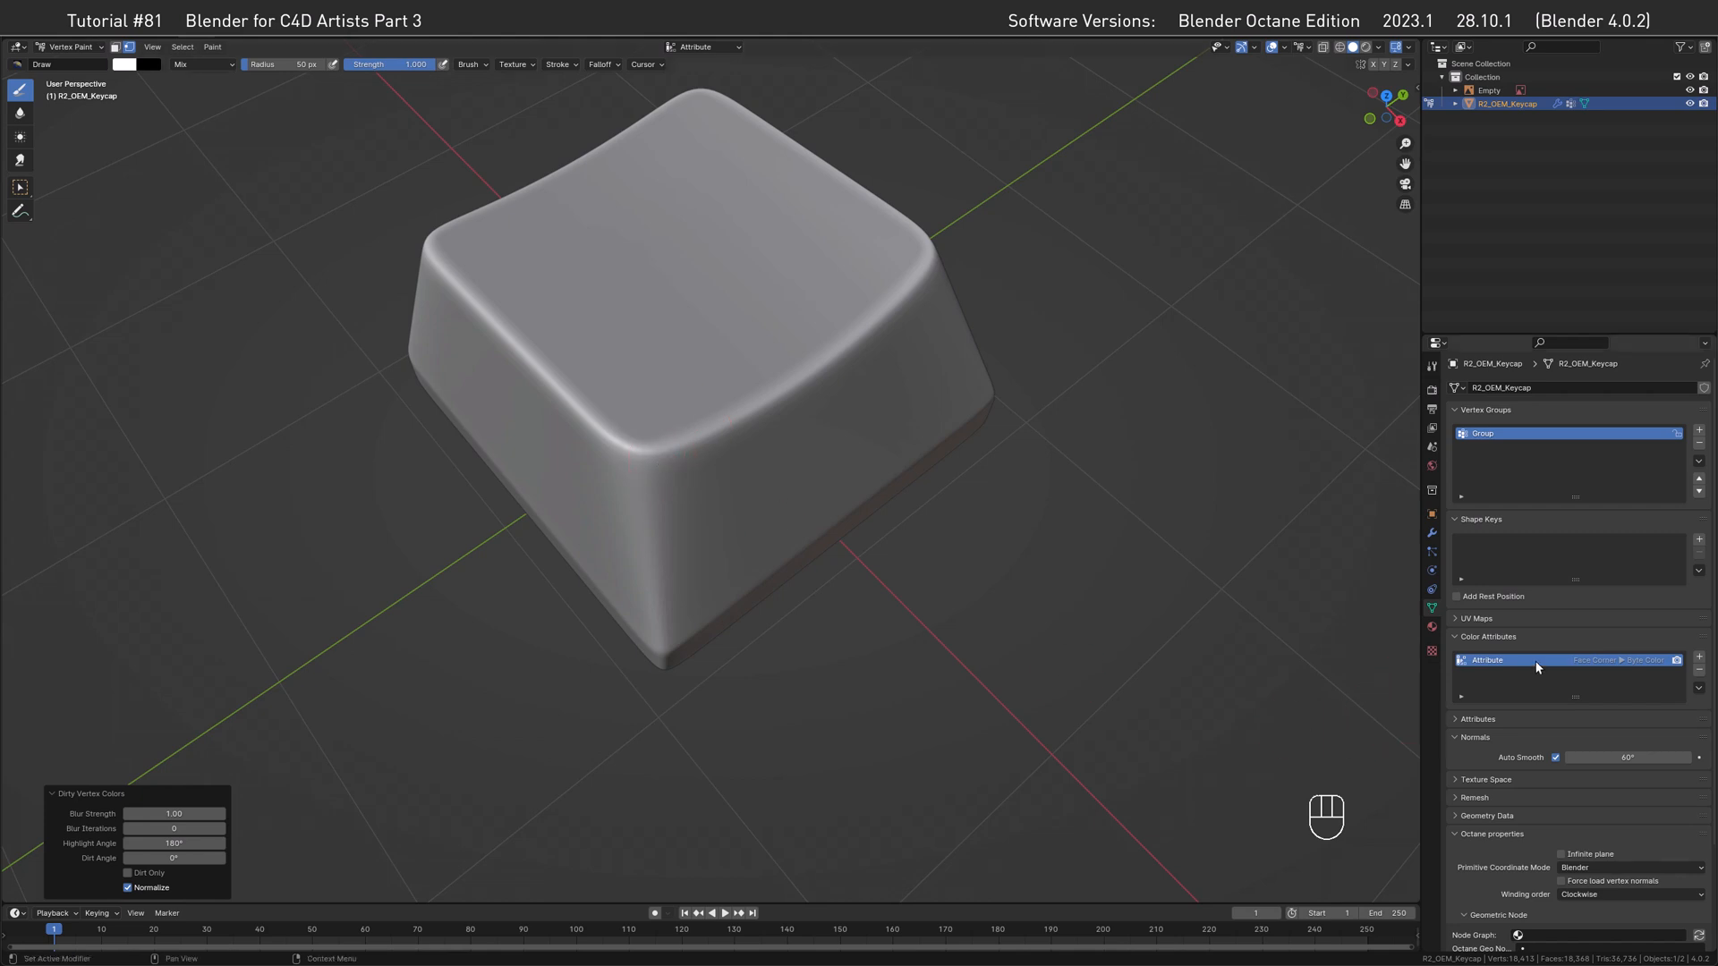
Rename the keycap's color attribute to Edge and return to Object Mode.
double_click(1491, 666)
key(shift)
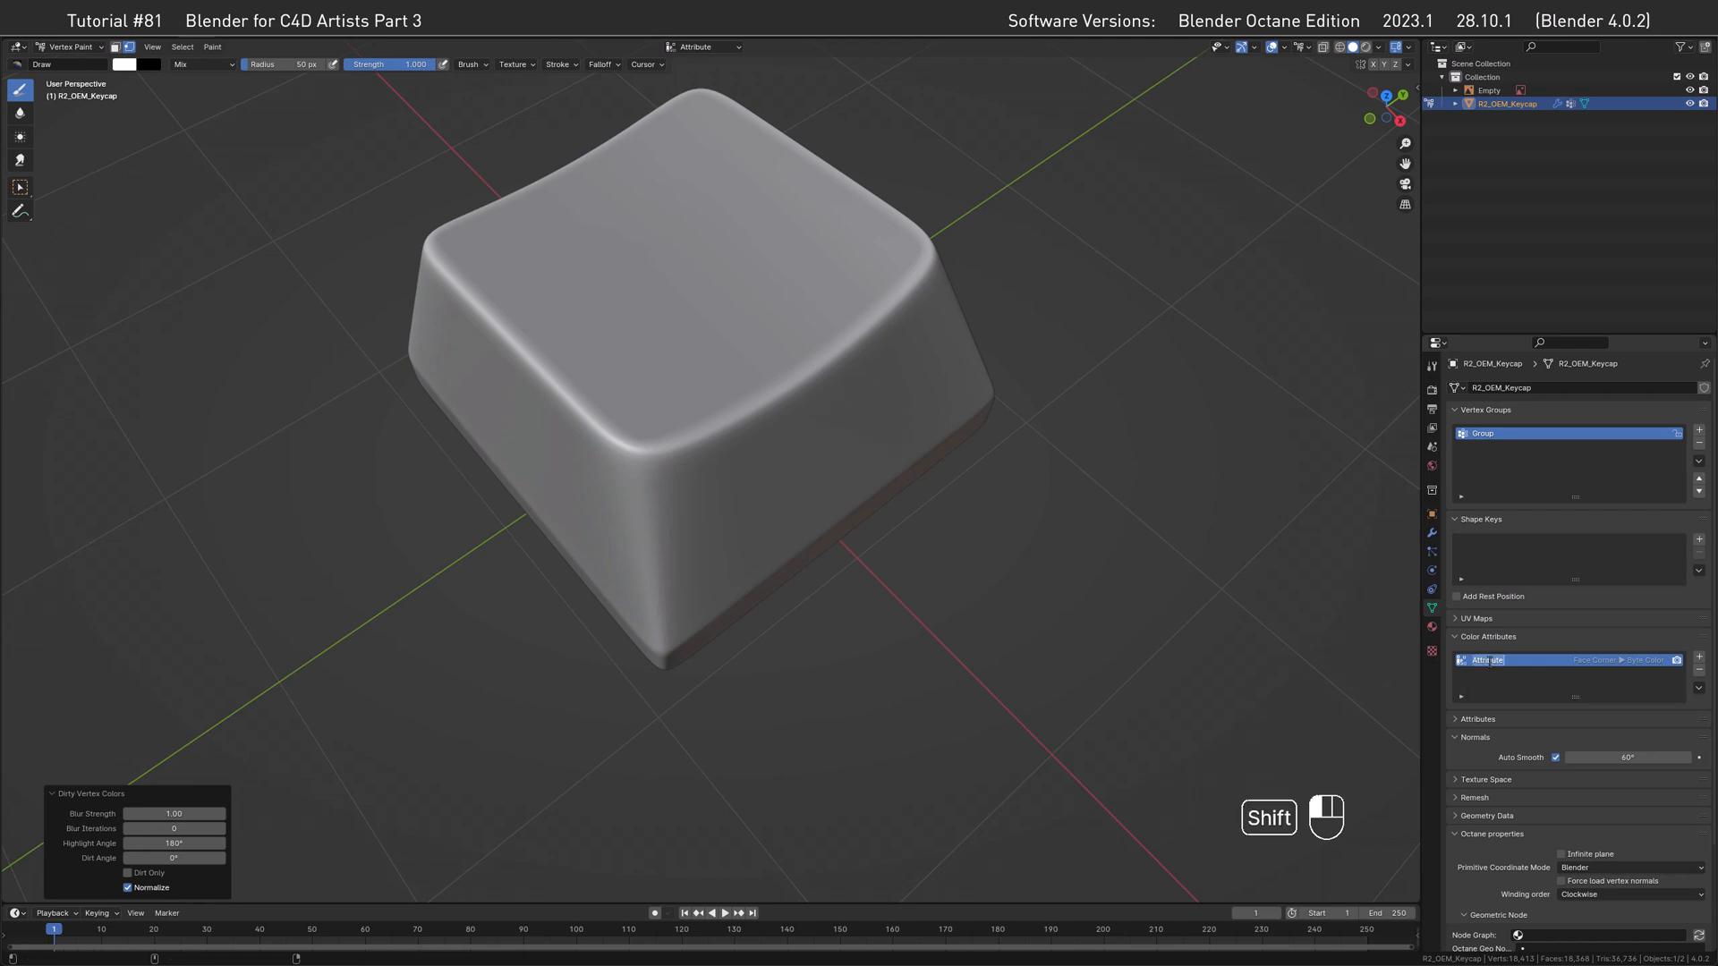
text(Edge)
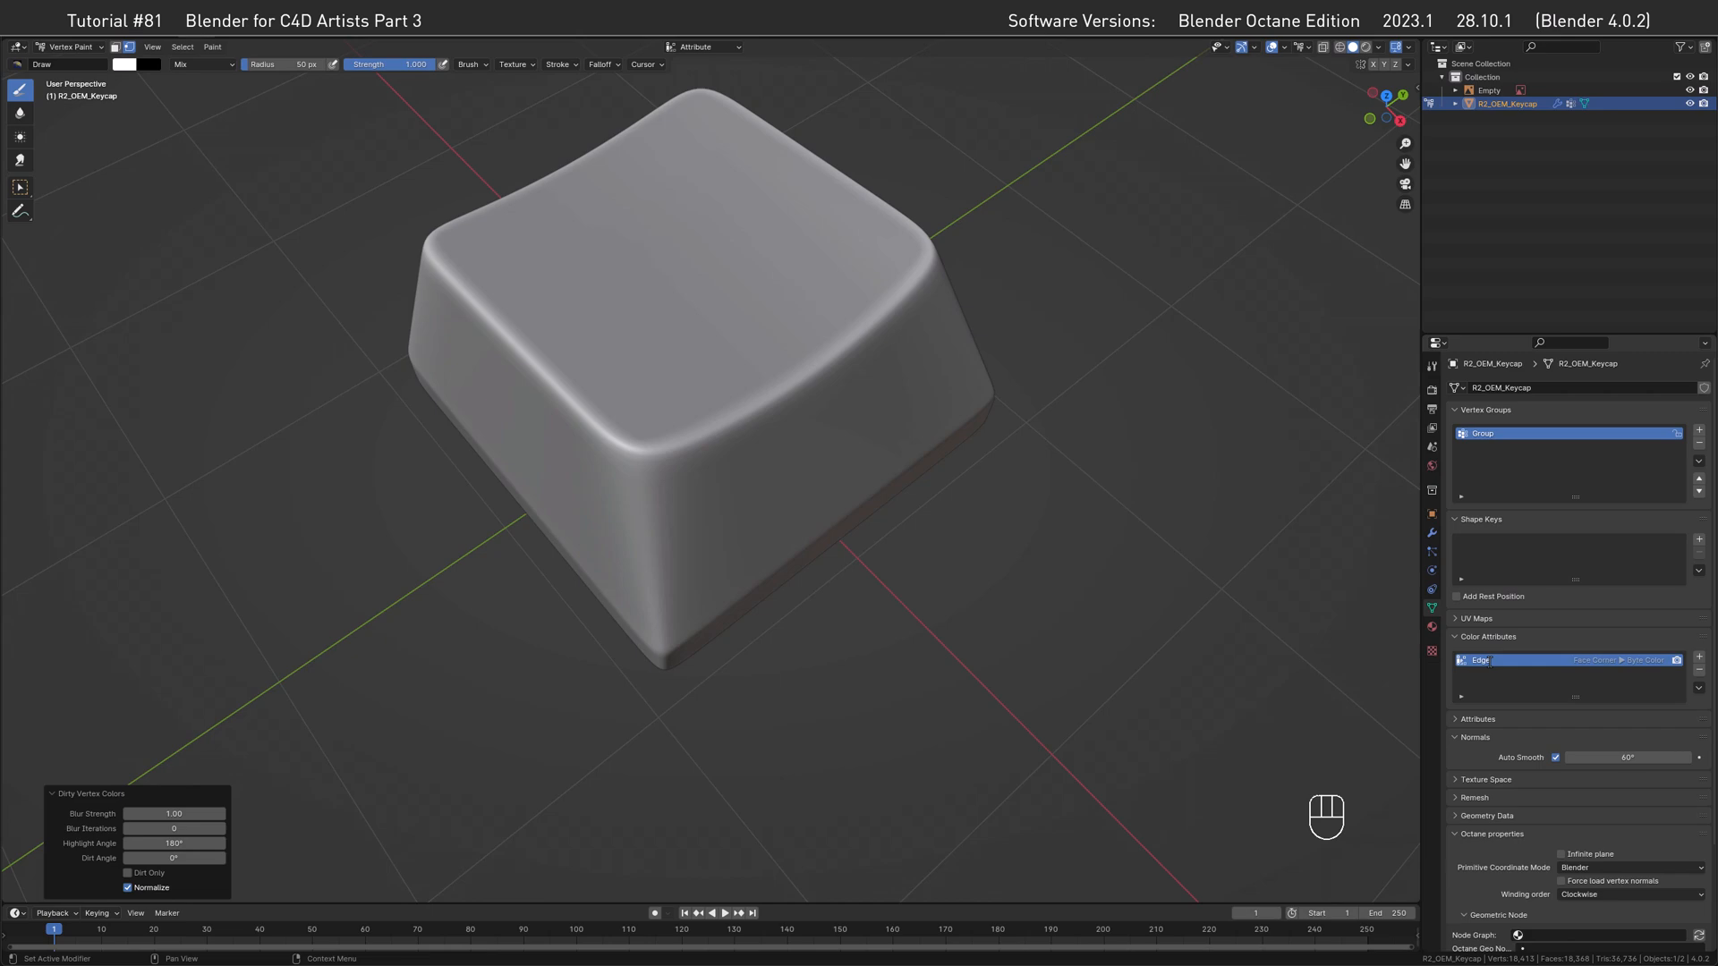
key(Return)
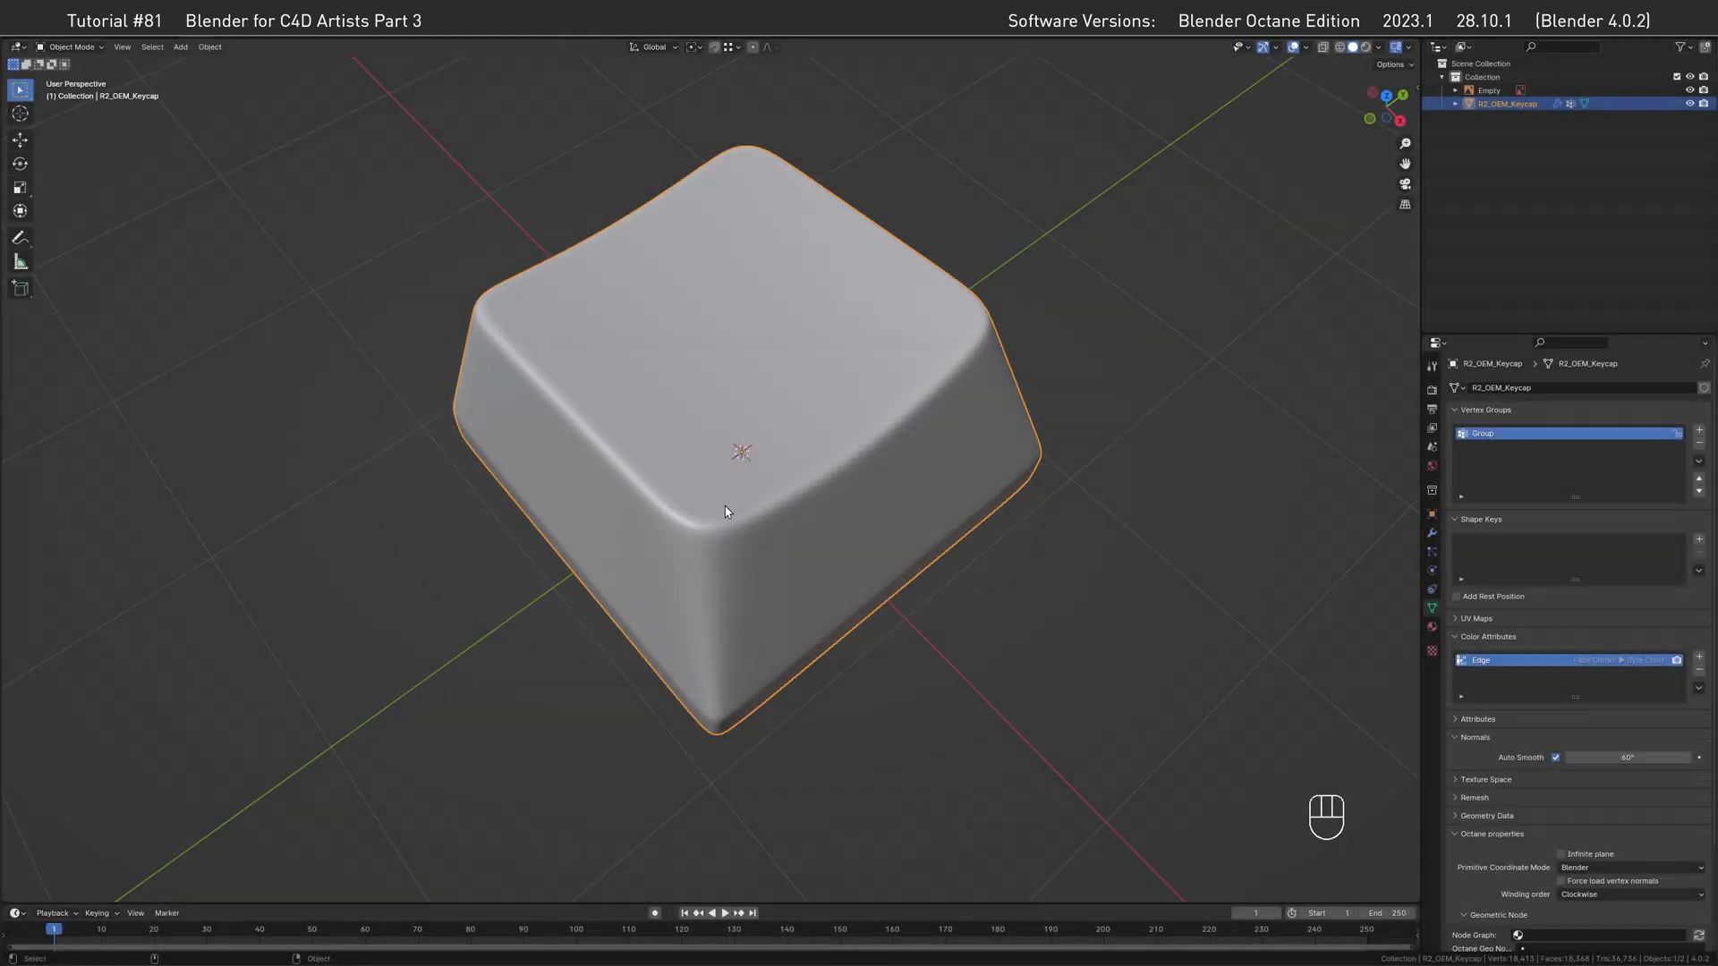
Enlarge the Timeline area and turn it into a Shader Editor with the shader type set to Object.
alt+middle_drag(729, 515, 723, 503)
drag(240, 904, 241, 601)
click(16, 609)
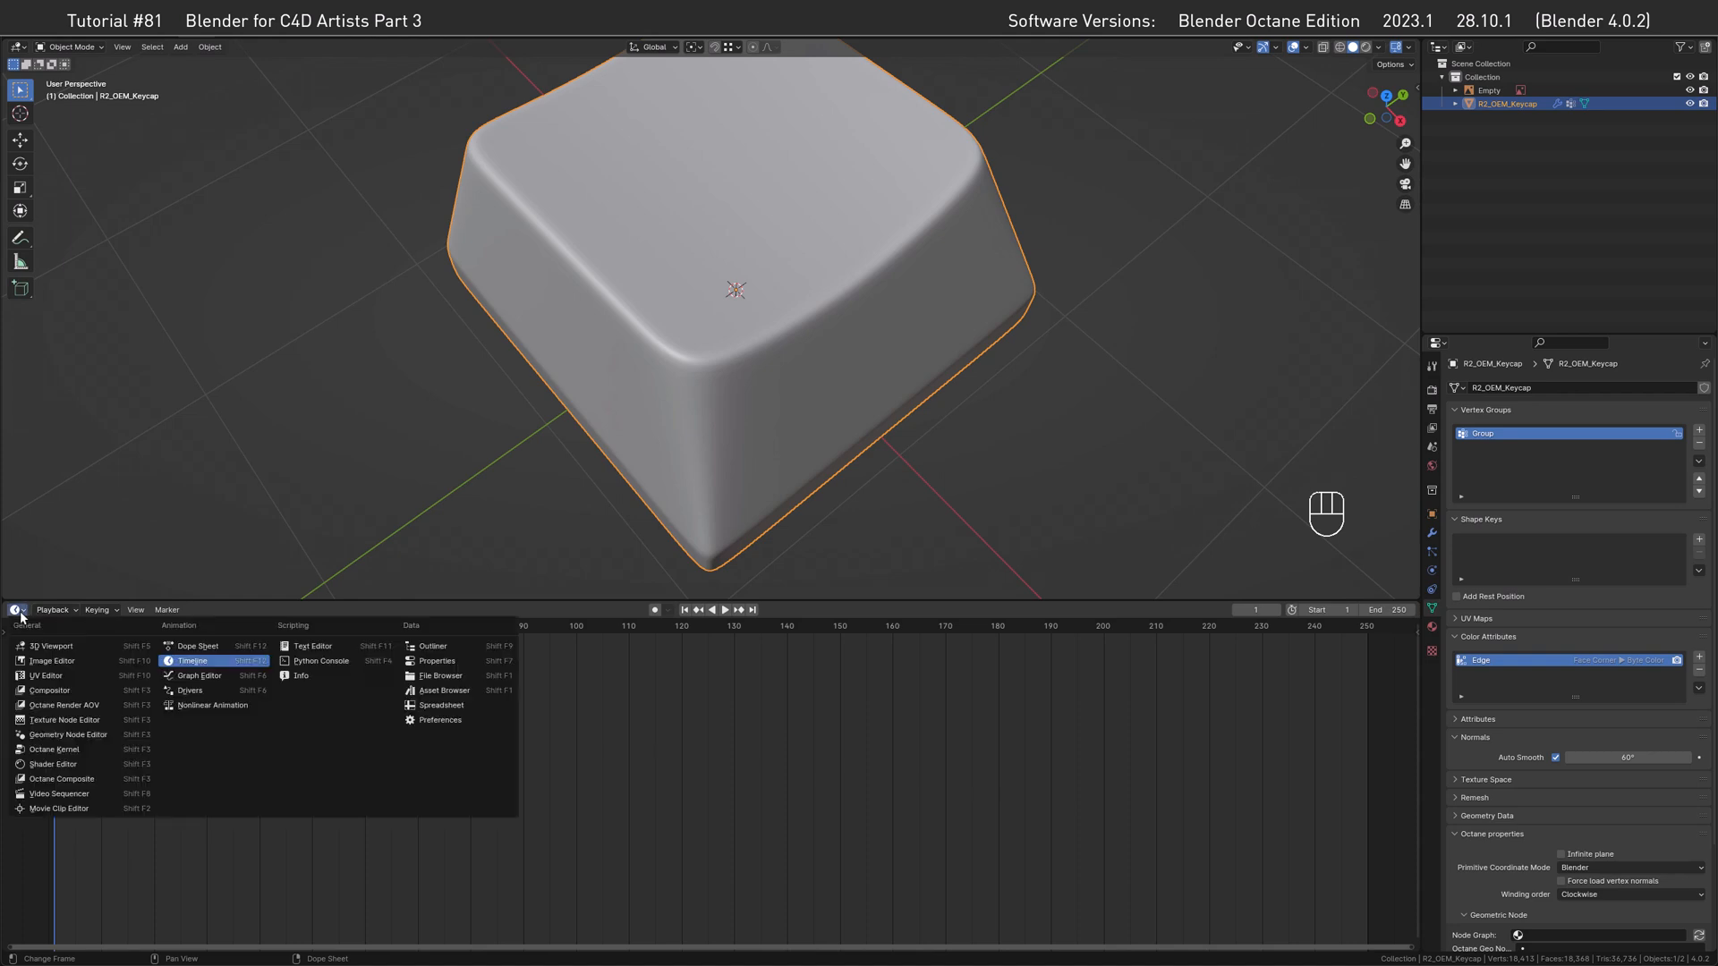
click(50, 764)
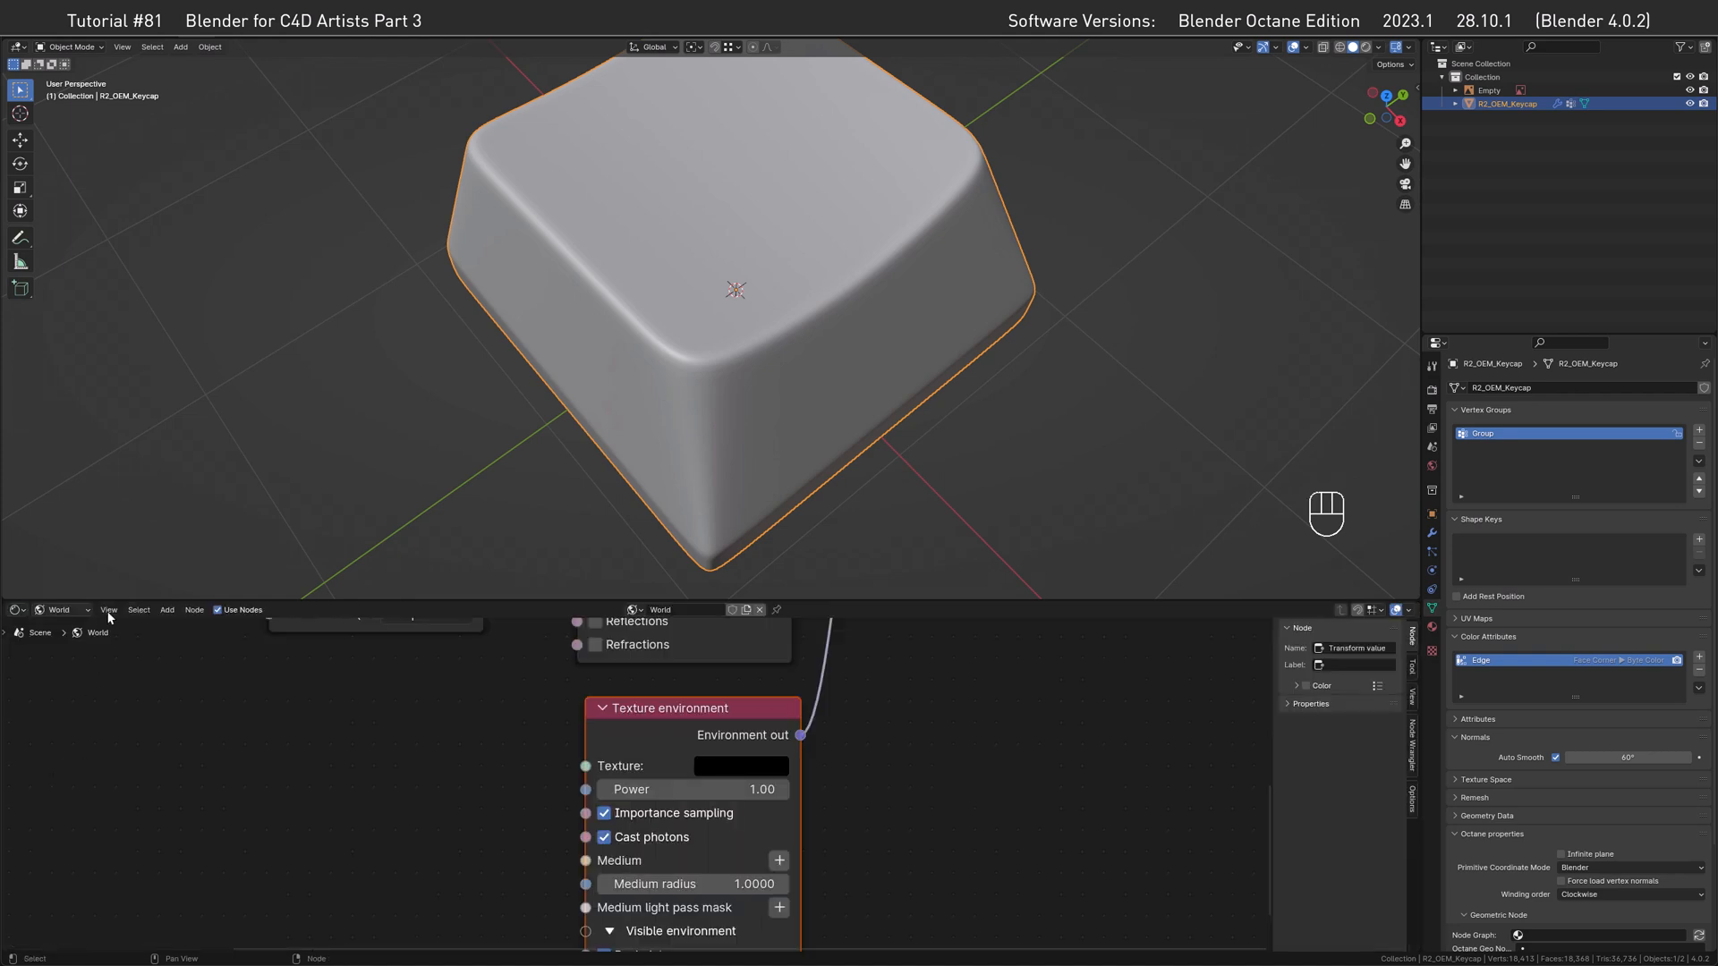
click(76, 609)
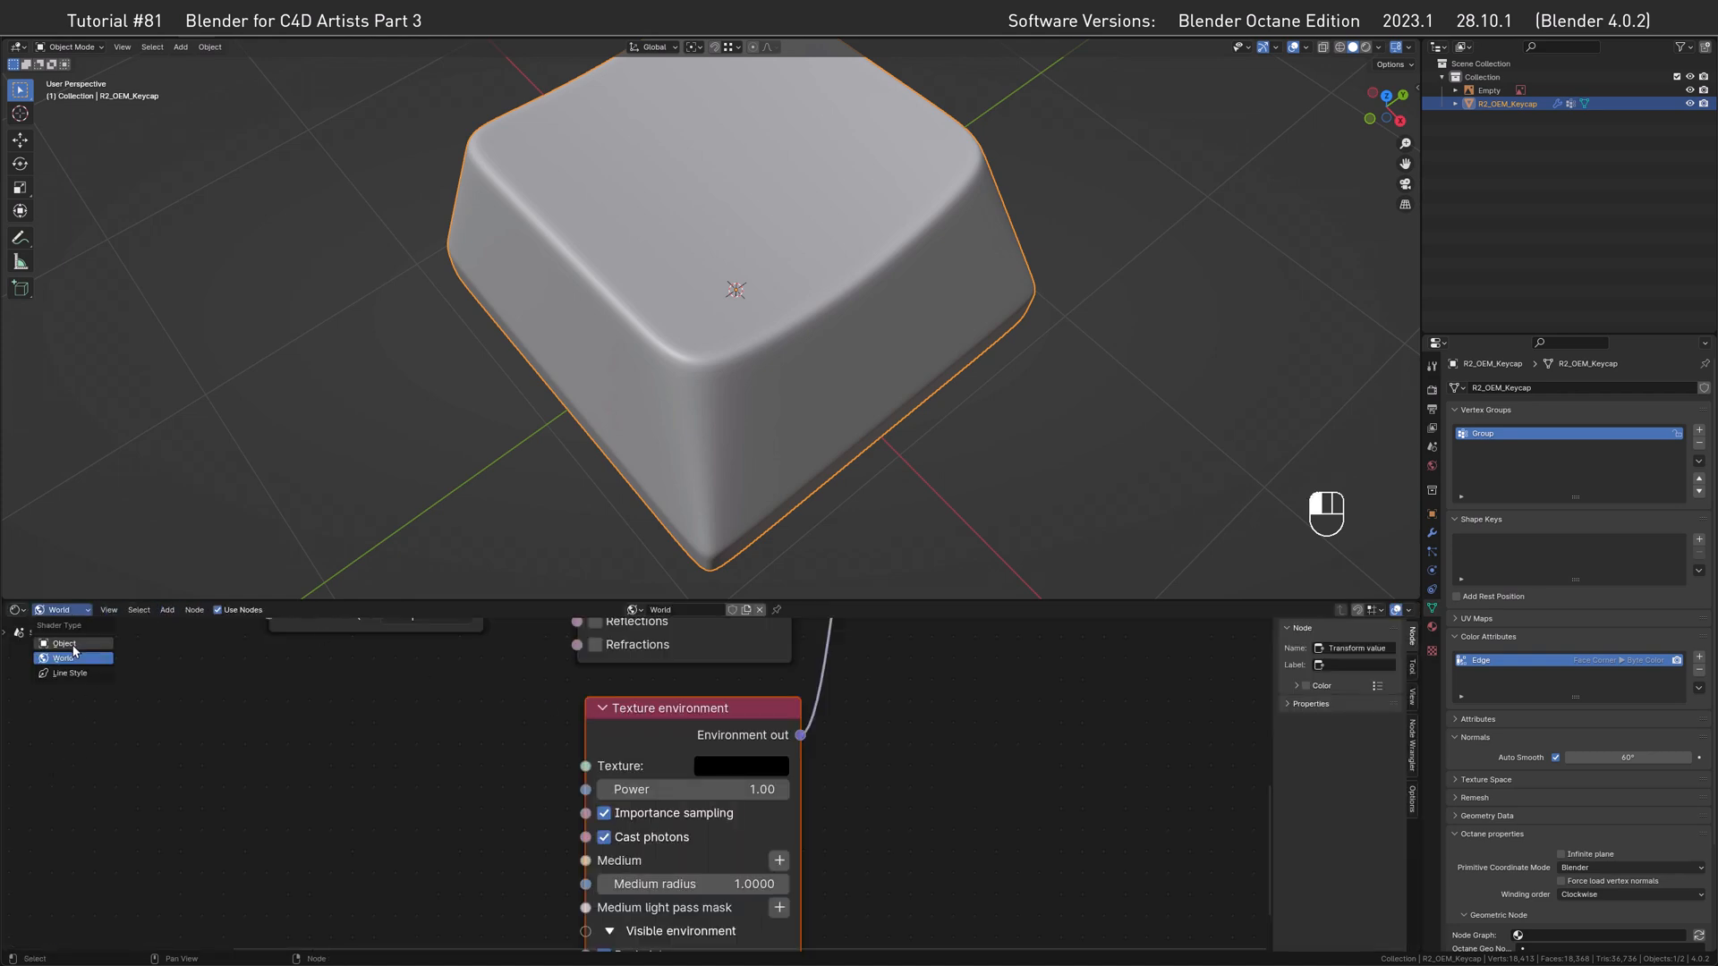
click(65, 644)
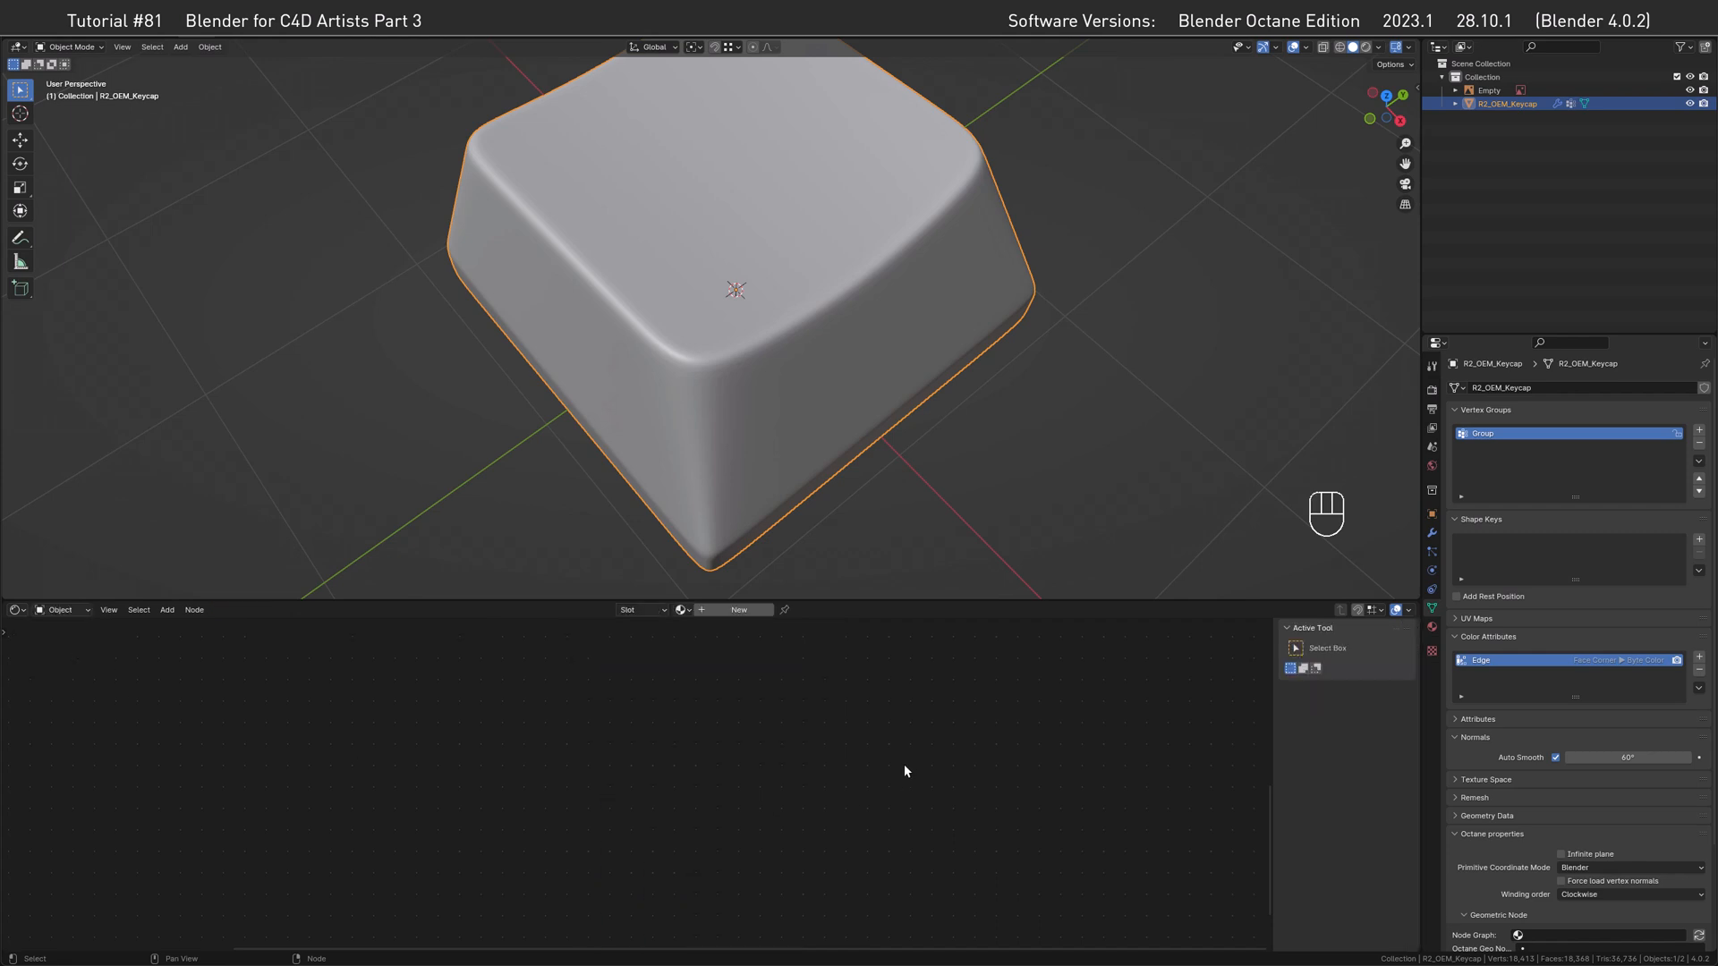
Create a new material for the keycap and frame its Universal material and Material Output nodes.
click(739, 609)
scroll(895, 745, down, 14)
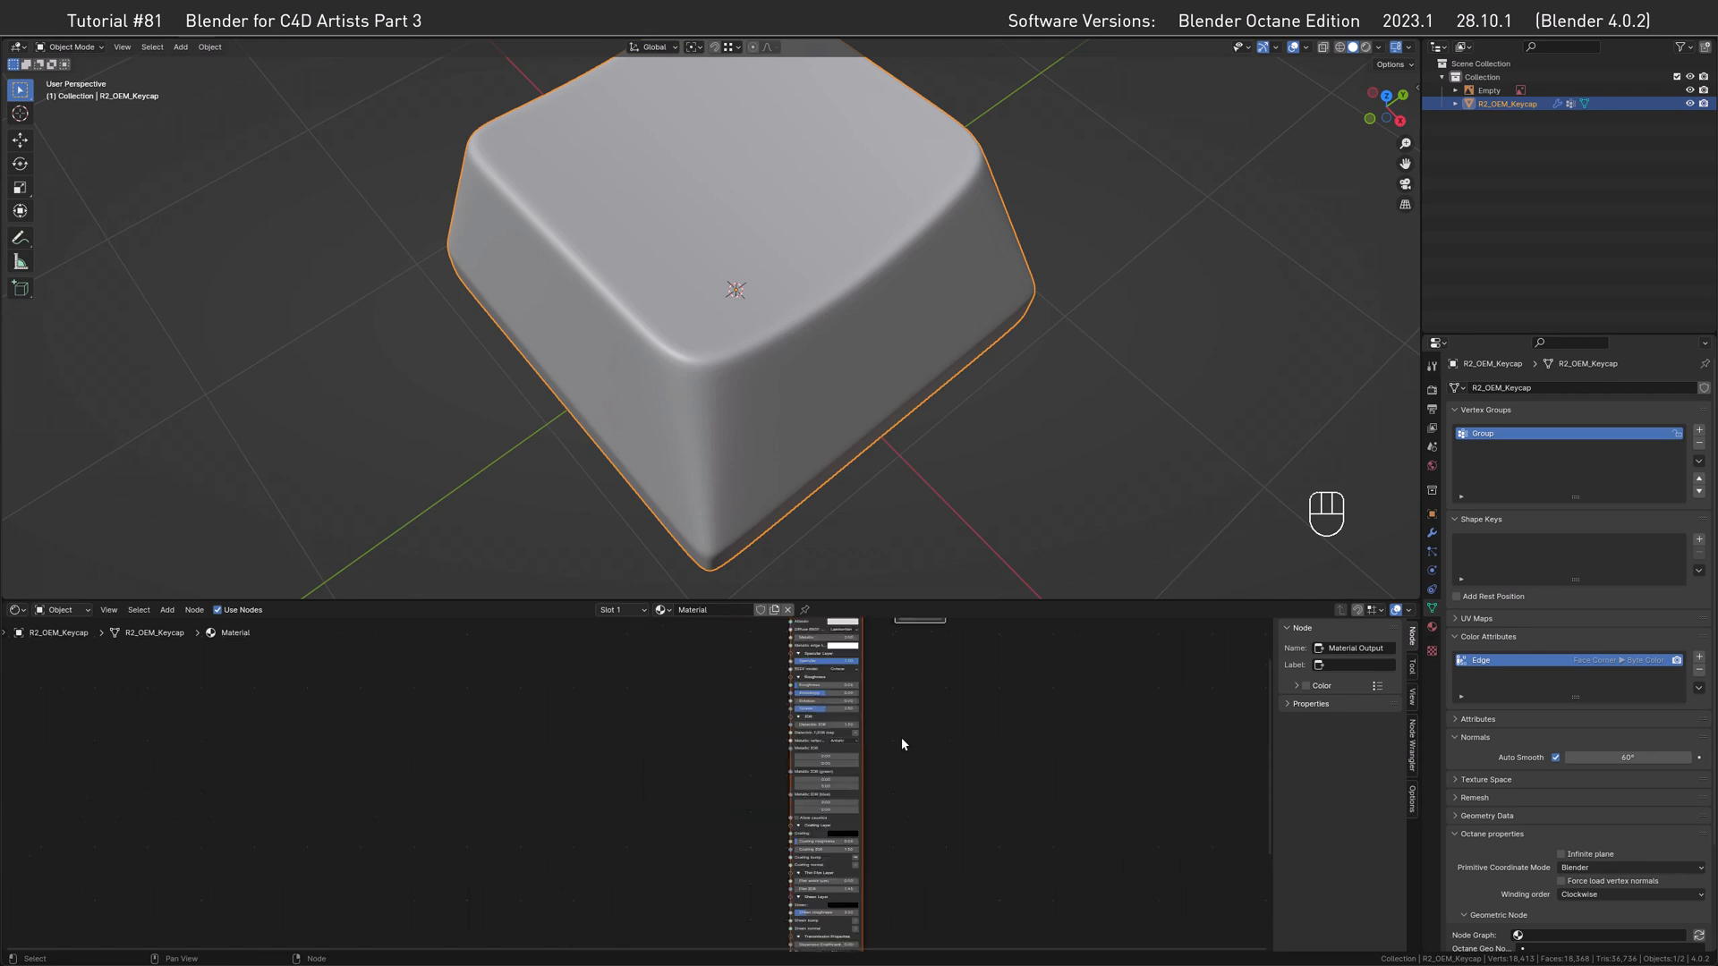
middle_drag(931, 728, 1015, 764)
scroll(895, 757, up, 5)
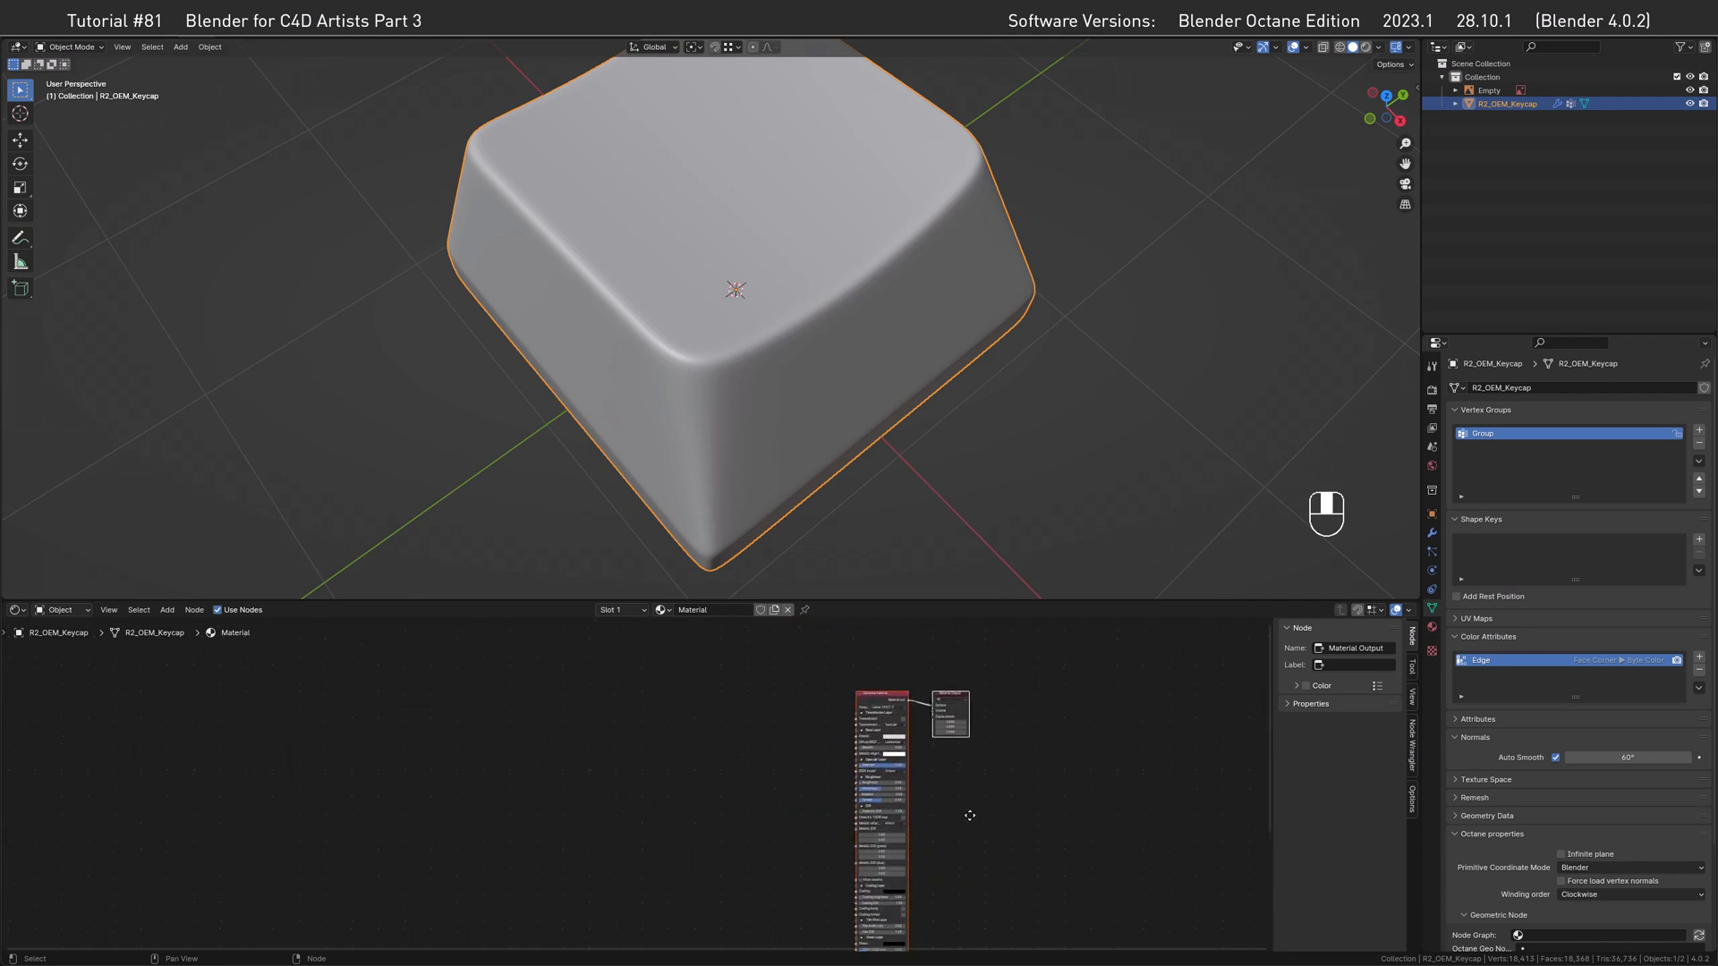
scroll(830, 691, up, 2)
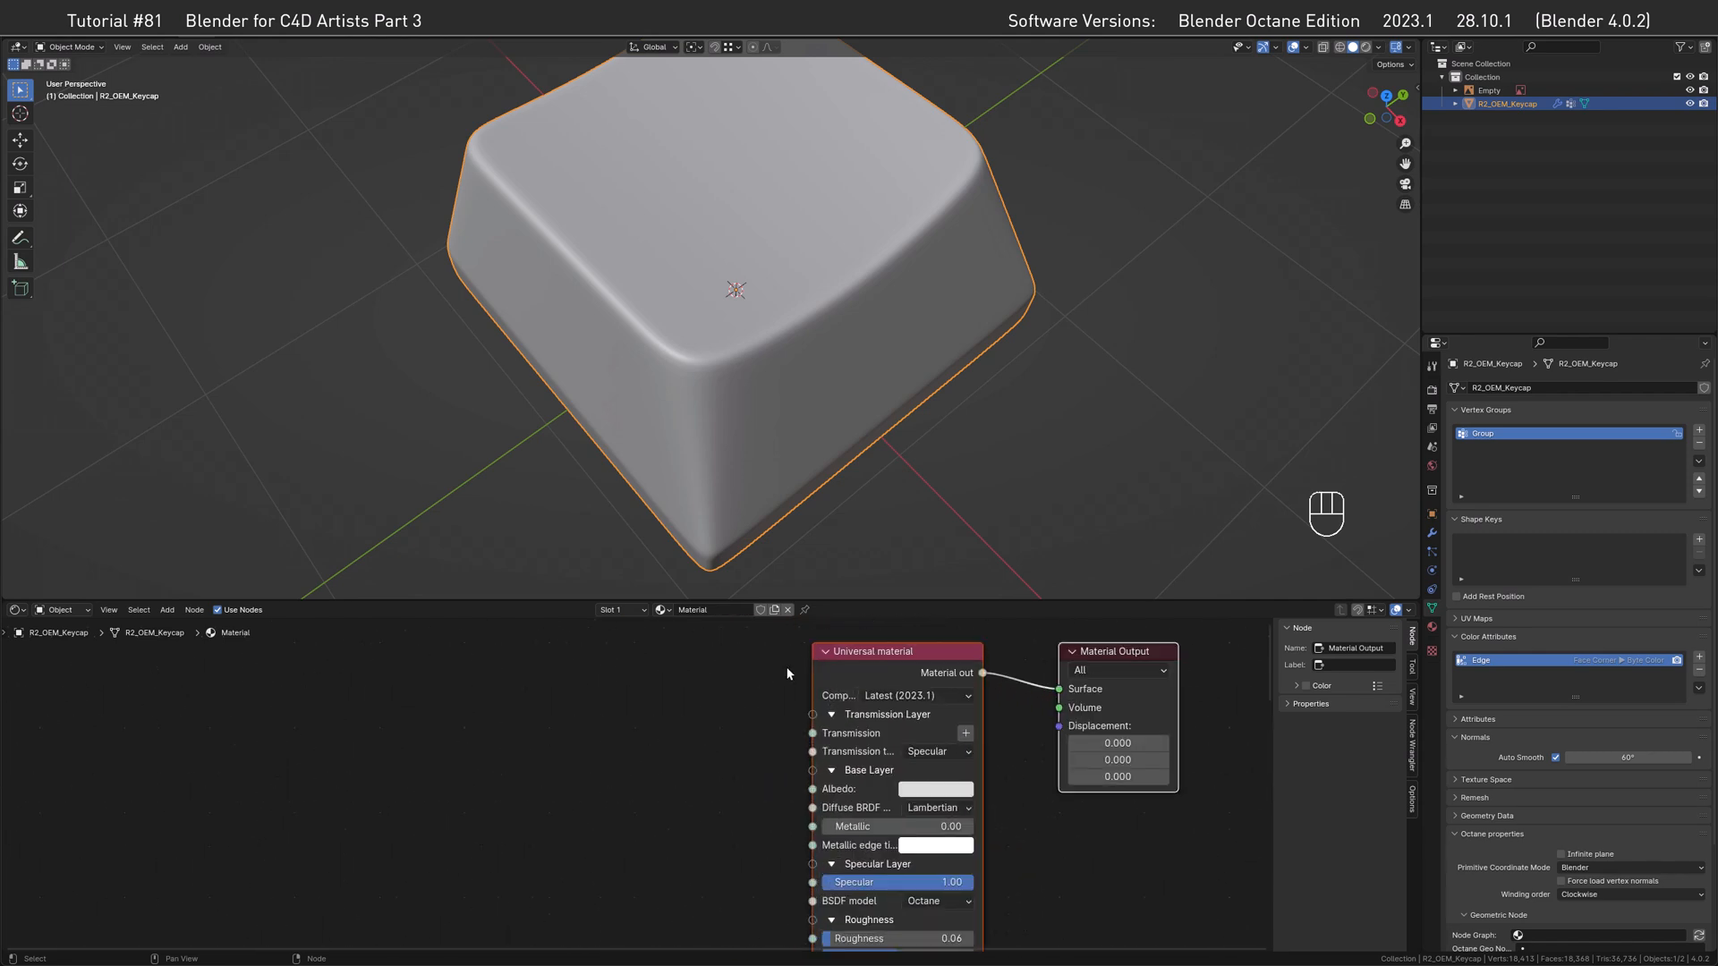
Collapse all sections of the Universal material node, from Transmission Layer through Geometry Properties.
click(831, 715)
click(831, 733)
click(832, 752)
click(832, 771)
click(833, 789)
click(832, 808)
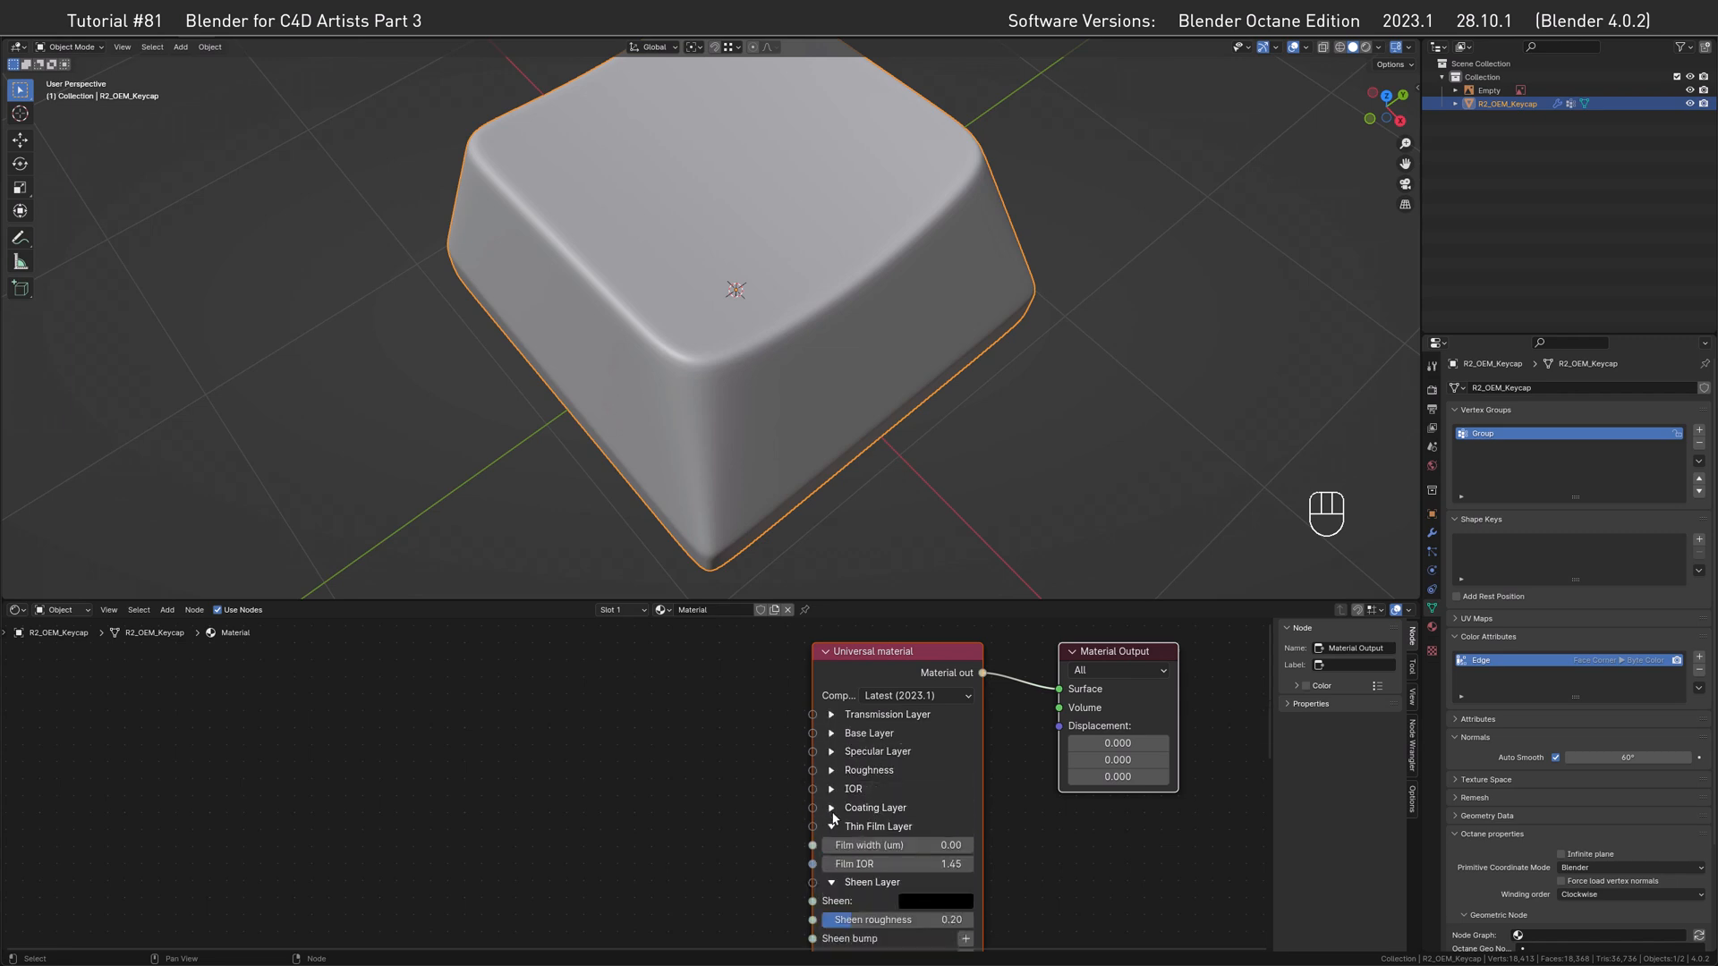
click(833, 827)
click(832, 846)
click(833, 864)
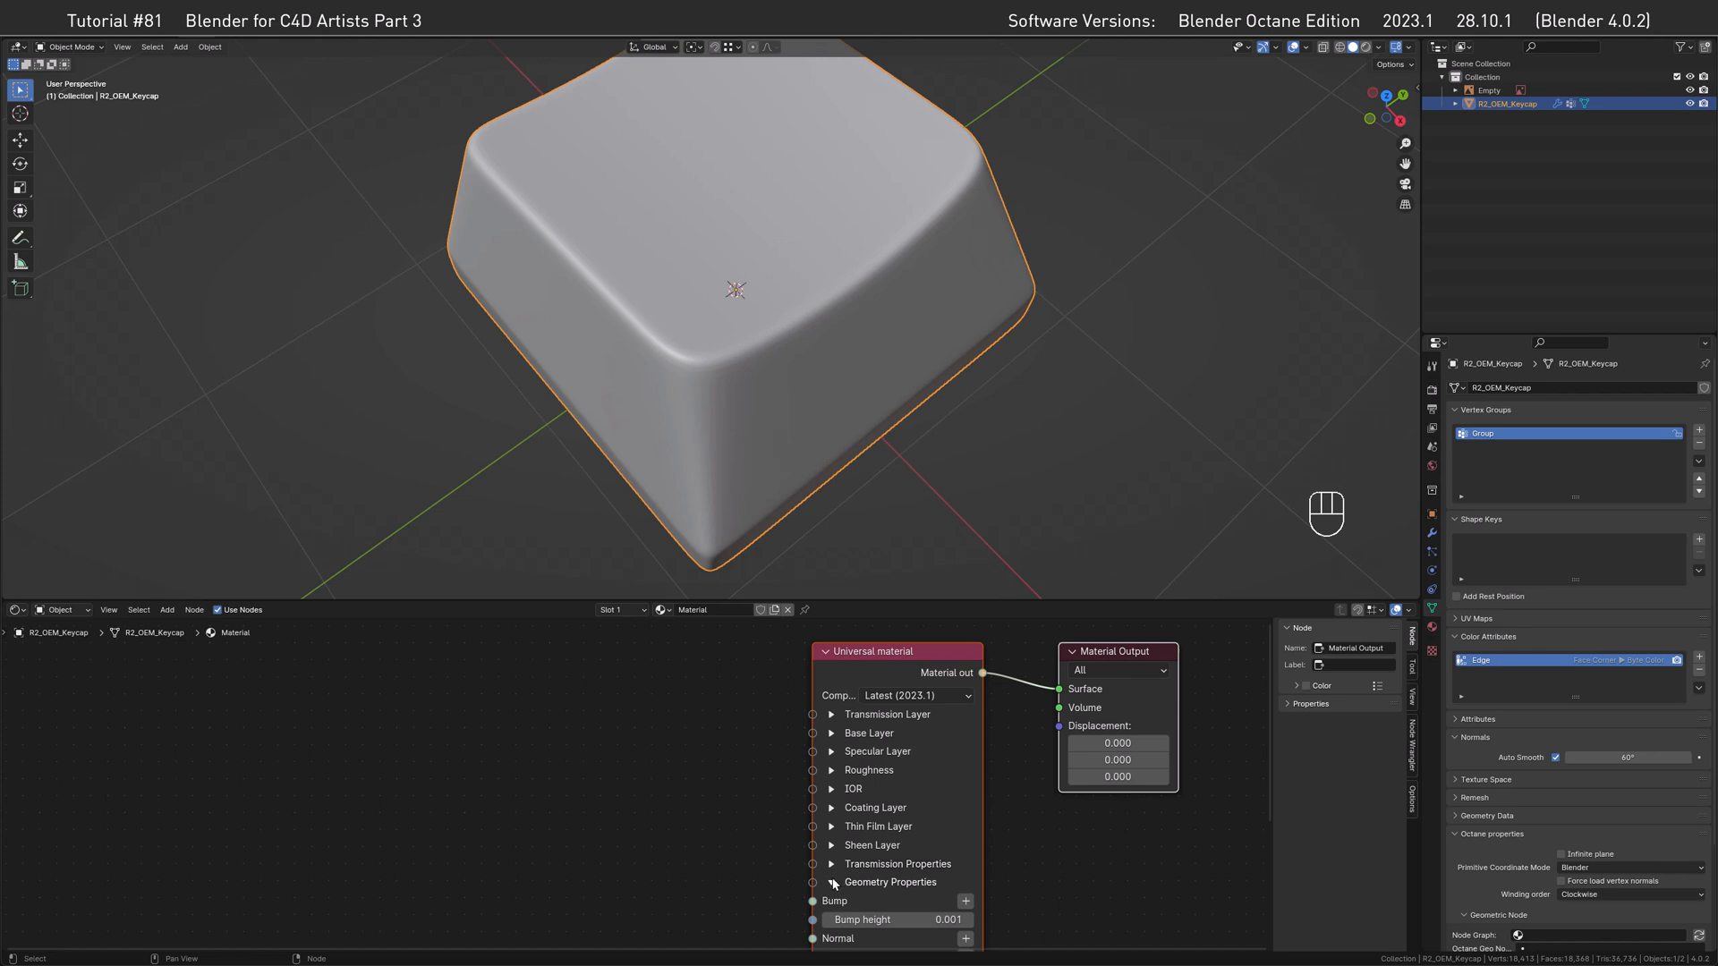
click(832, 883)
scroll(759, 818, down, 2)
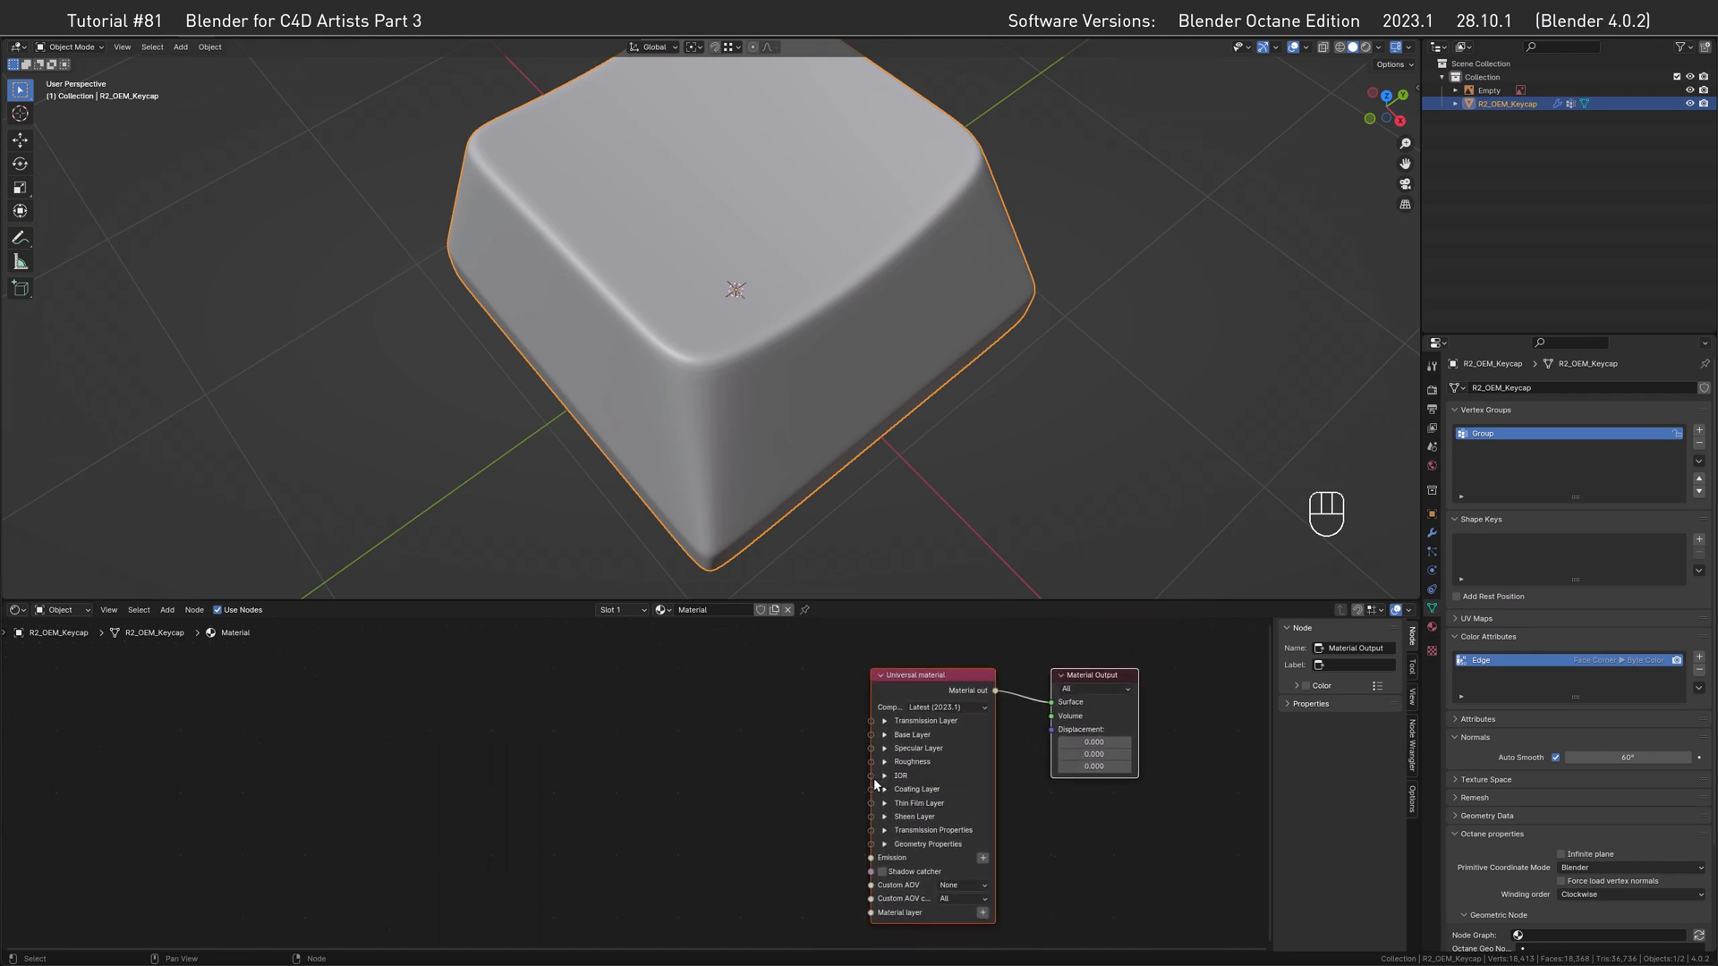
Switch the viewport to rendered shading and inspect the keycap's material from another side.
click(1364, 47)
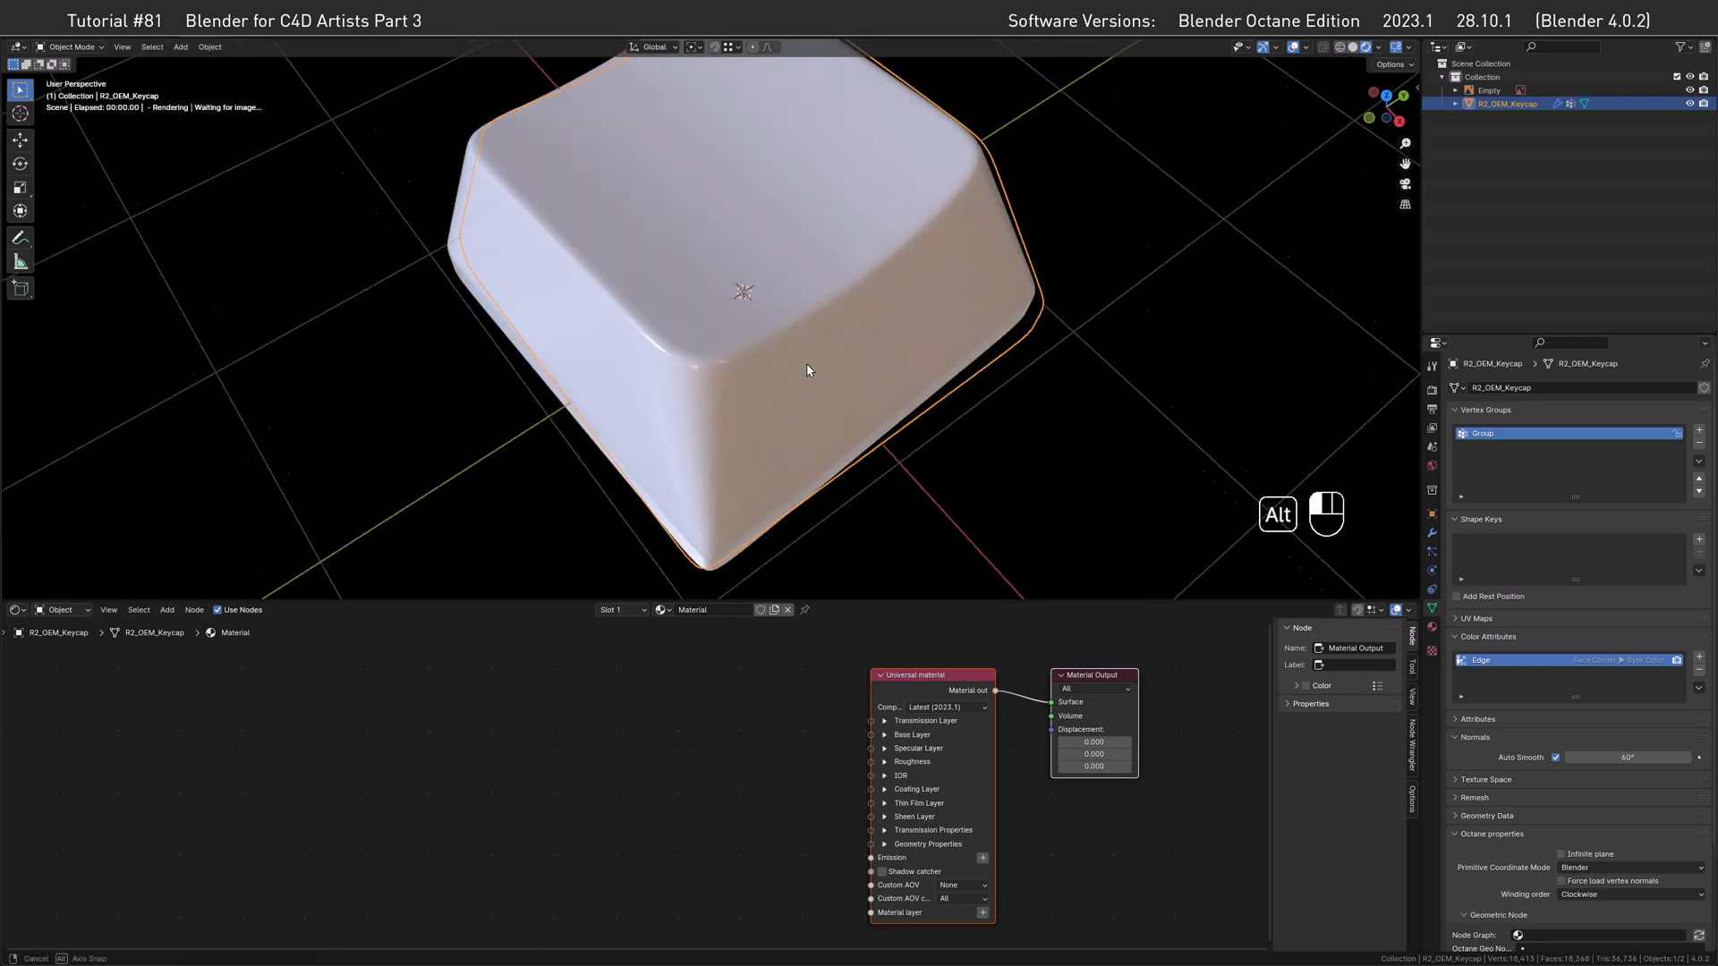
alt+drag(818, 373, 697, 354)
alt+middle_drag(788, 331, 650, 363)
alt+drag(650, 362, 748, 372)
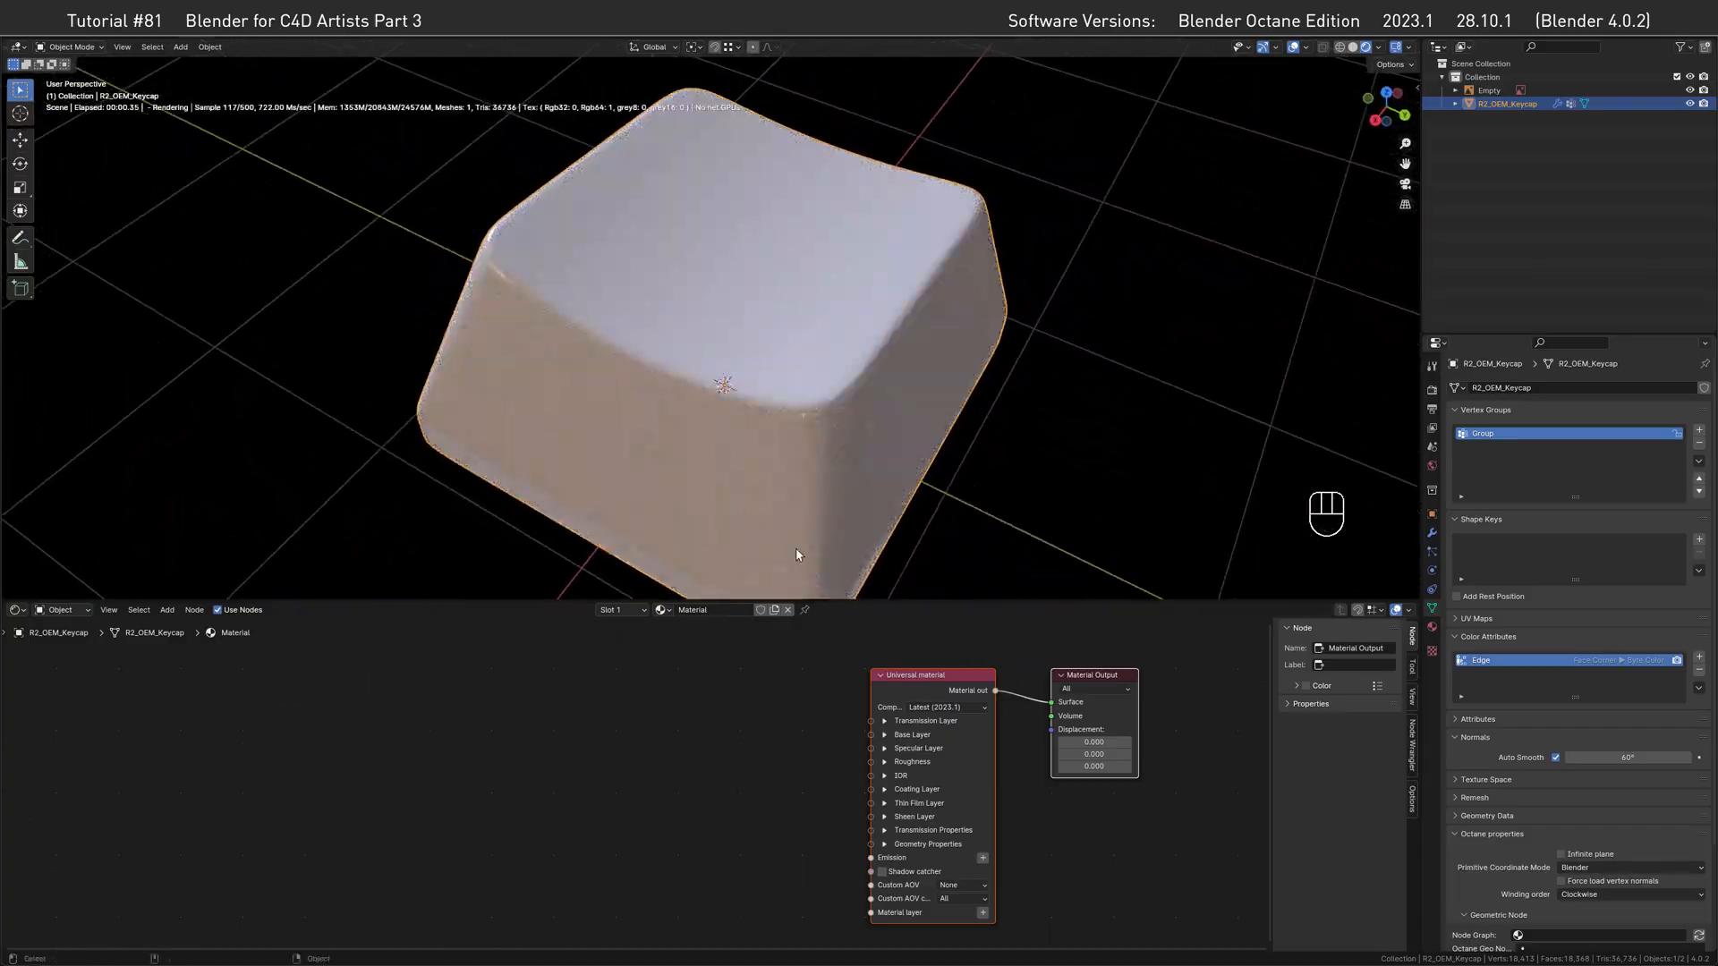
Set the Universal material's Specular Layer BSDF model to GGX (energy preserving).
click(885, 749)
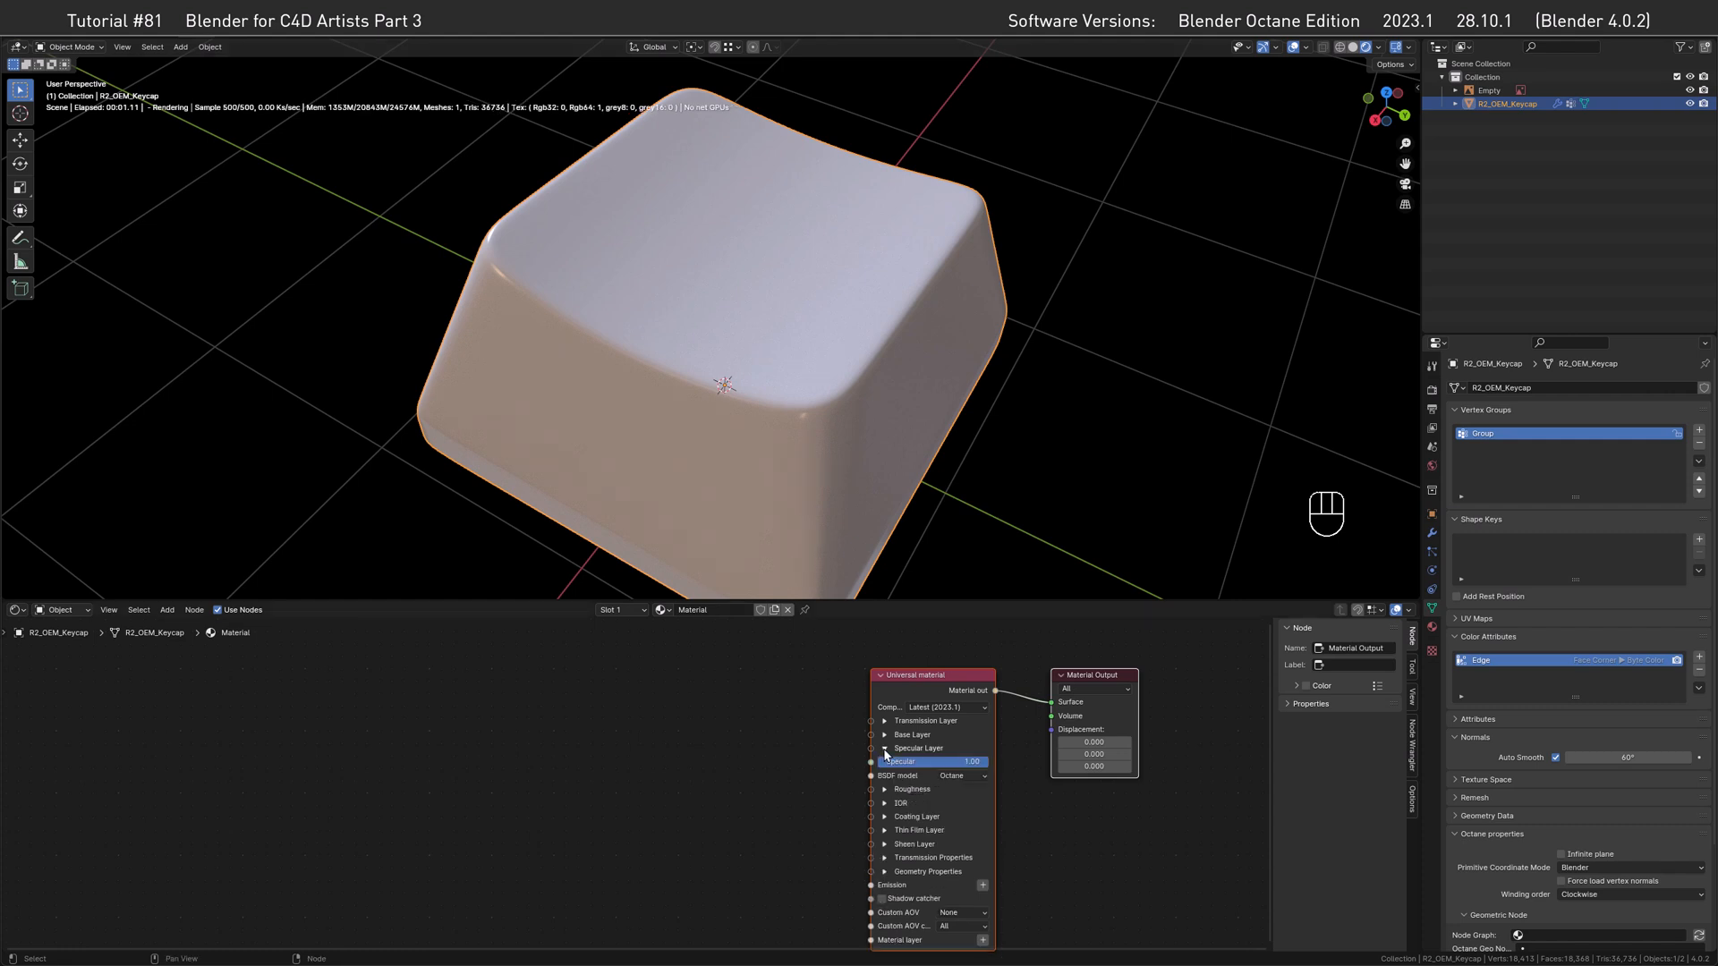
click(951, 776)
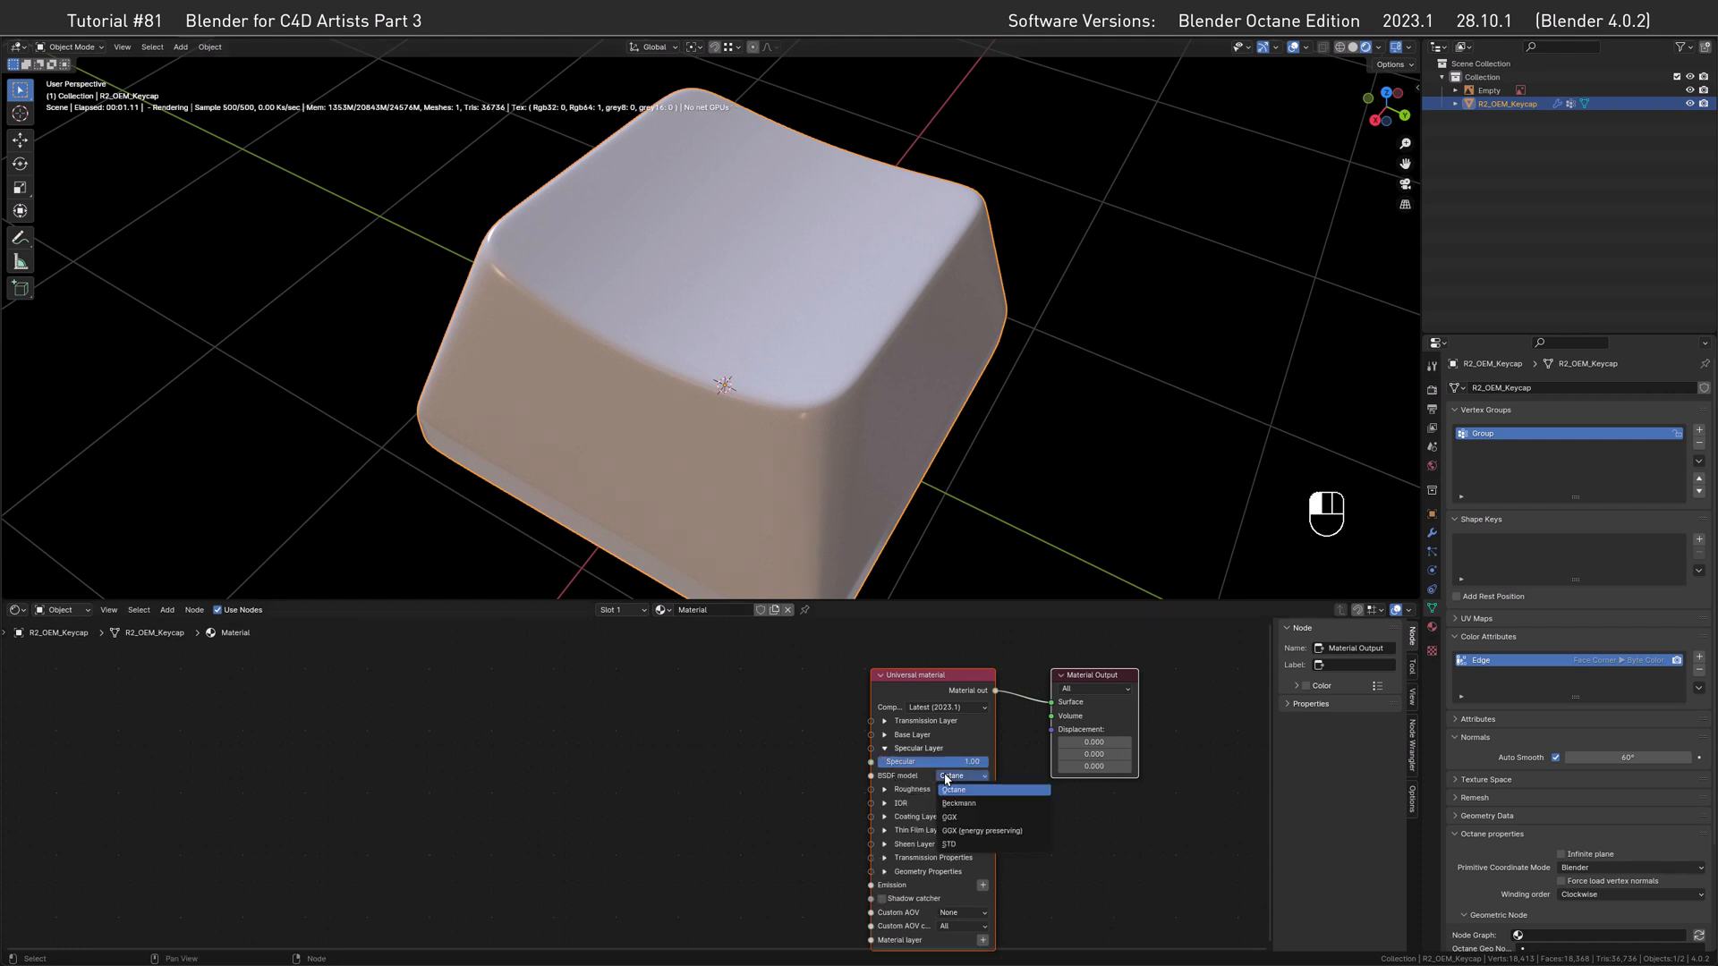
click(964, 830)
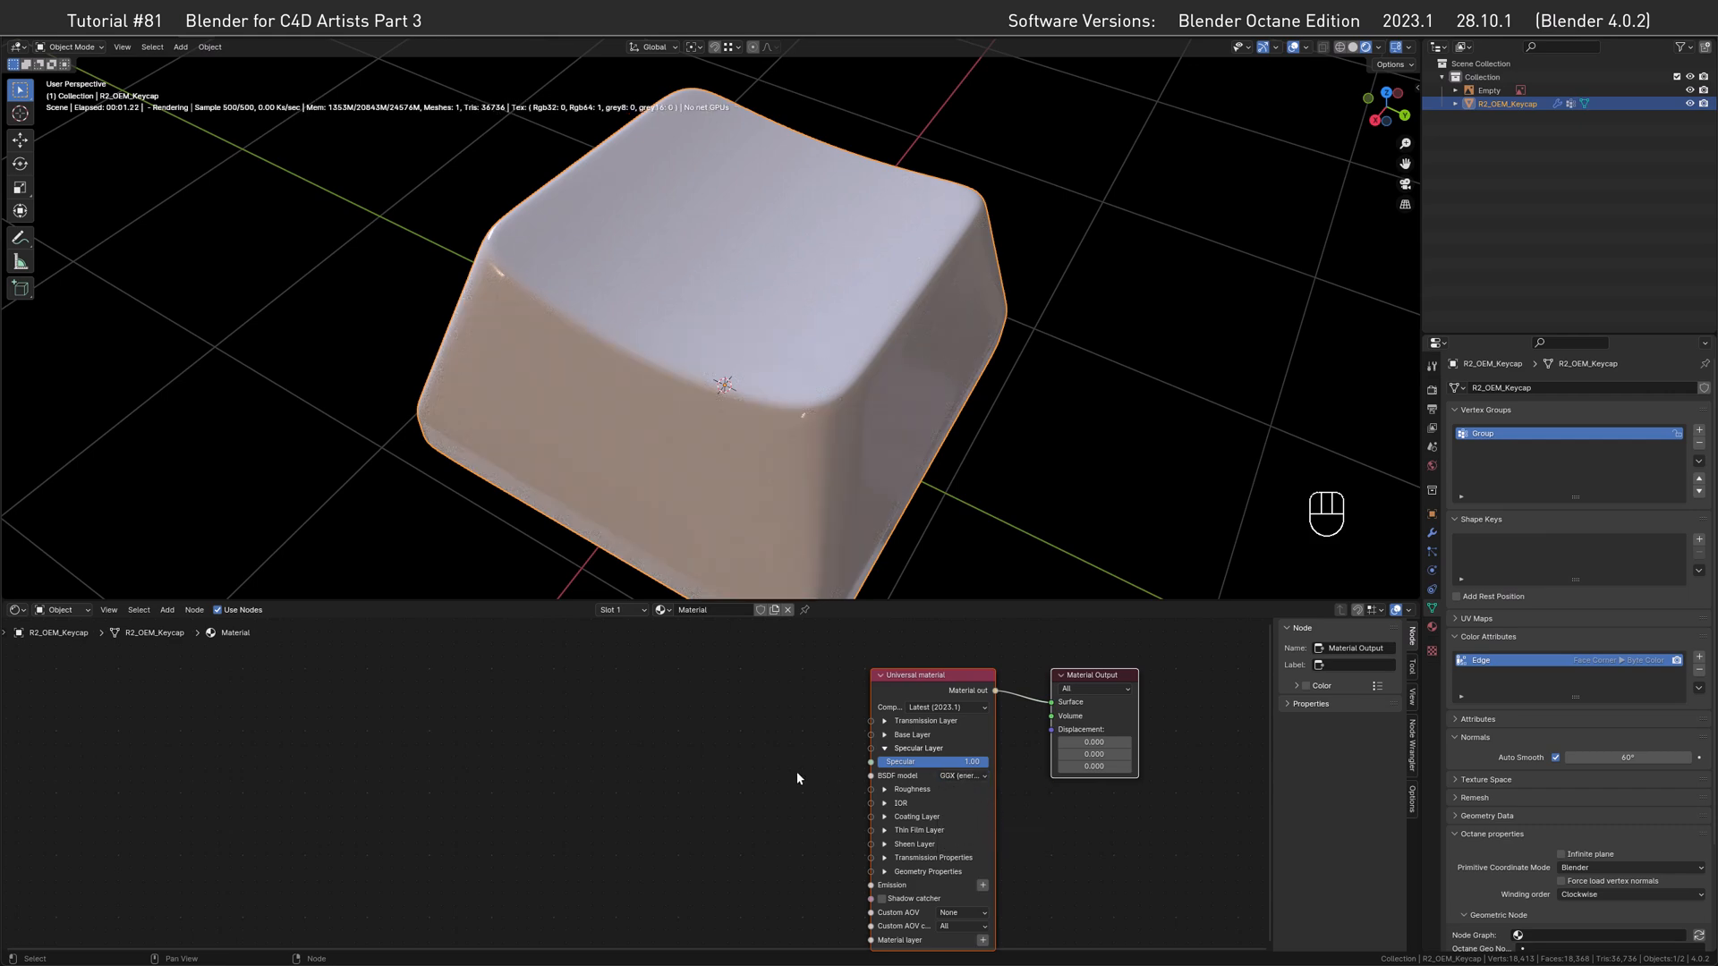
Set the Universal material's roughness to 0.25 and inspect the reflections from another side of the keycap.
click(885, 789)
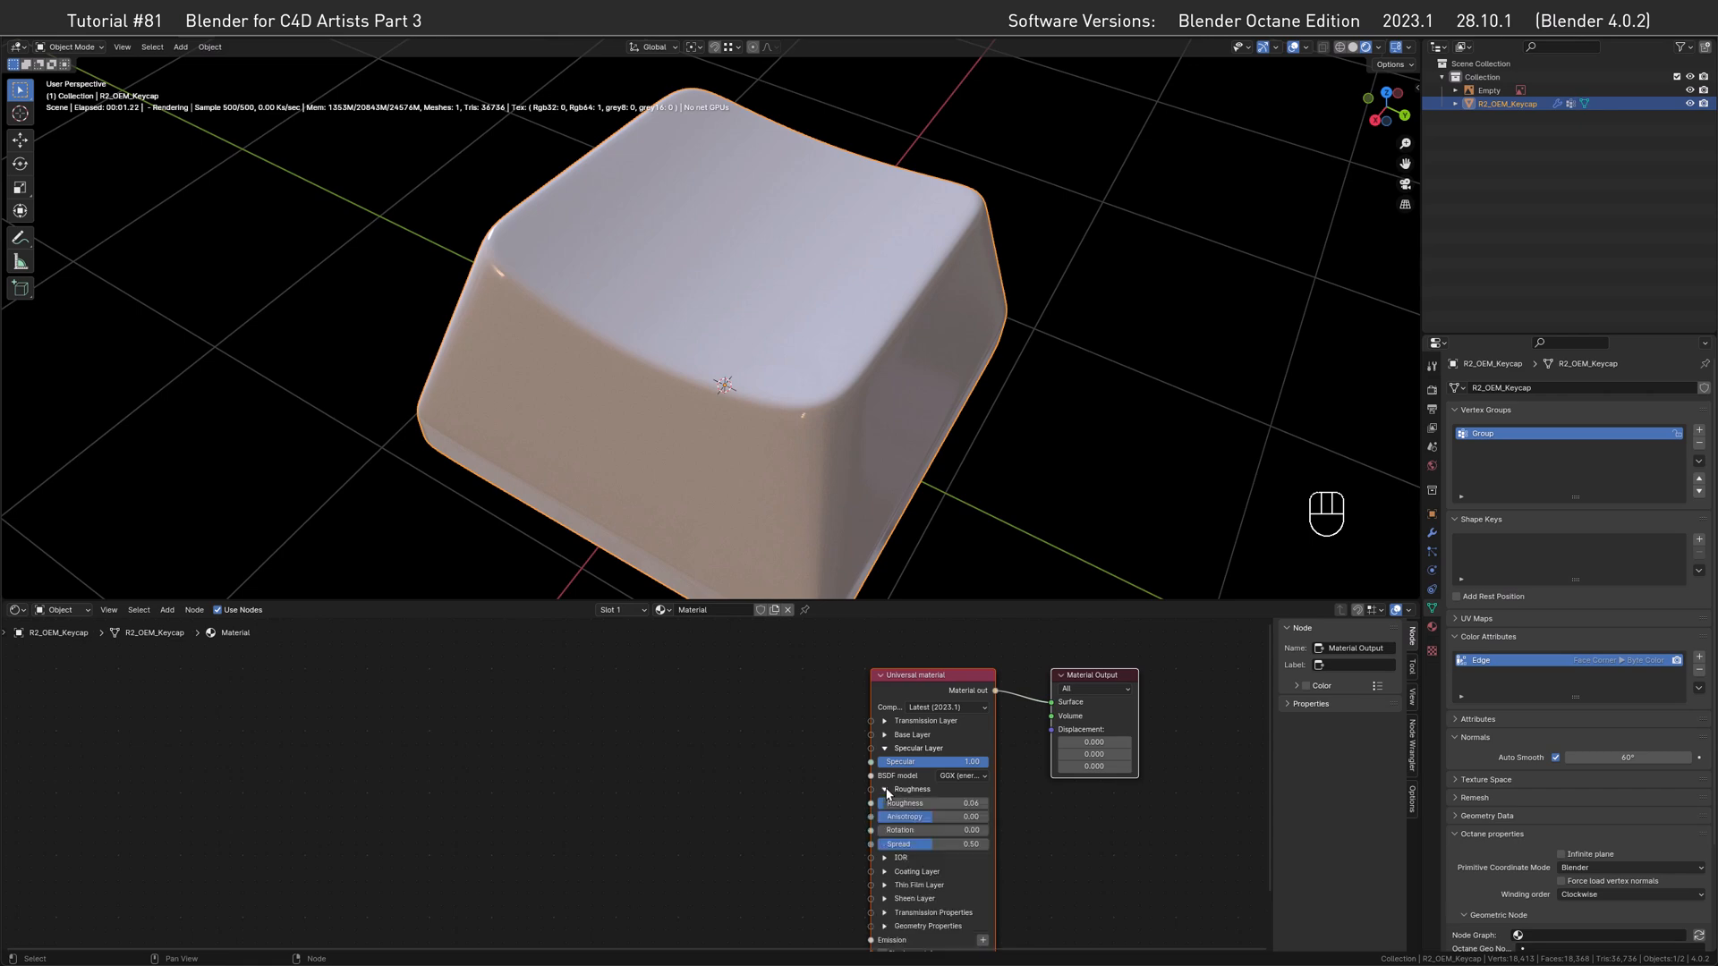
click(943, 804)
text(0.25)
key(Return)
alt+middle_drag(743, 279, 726, 352)
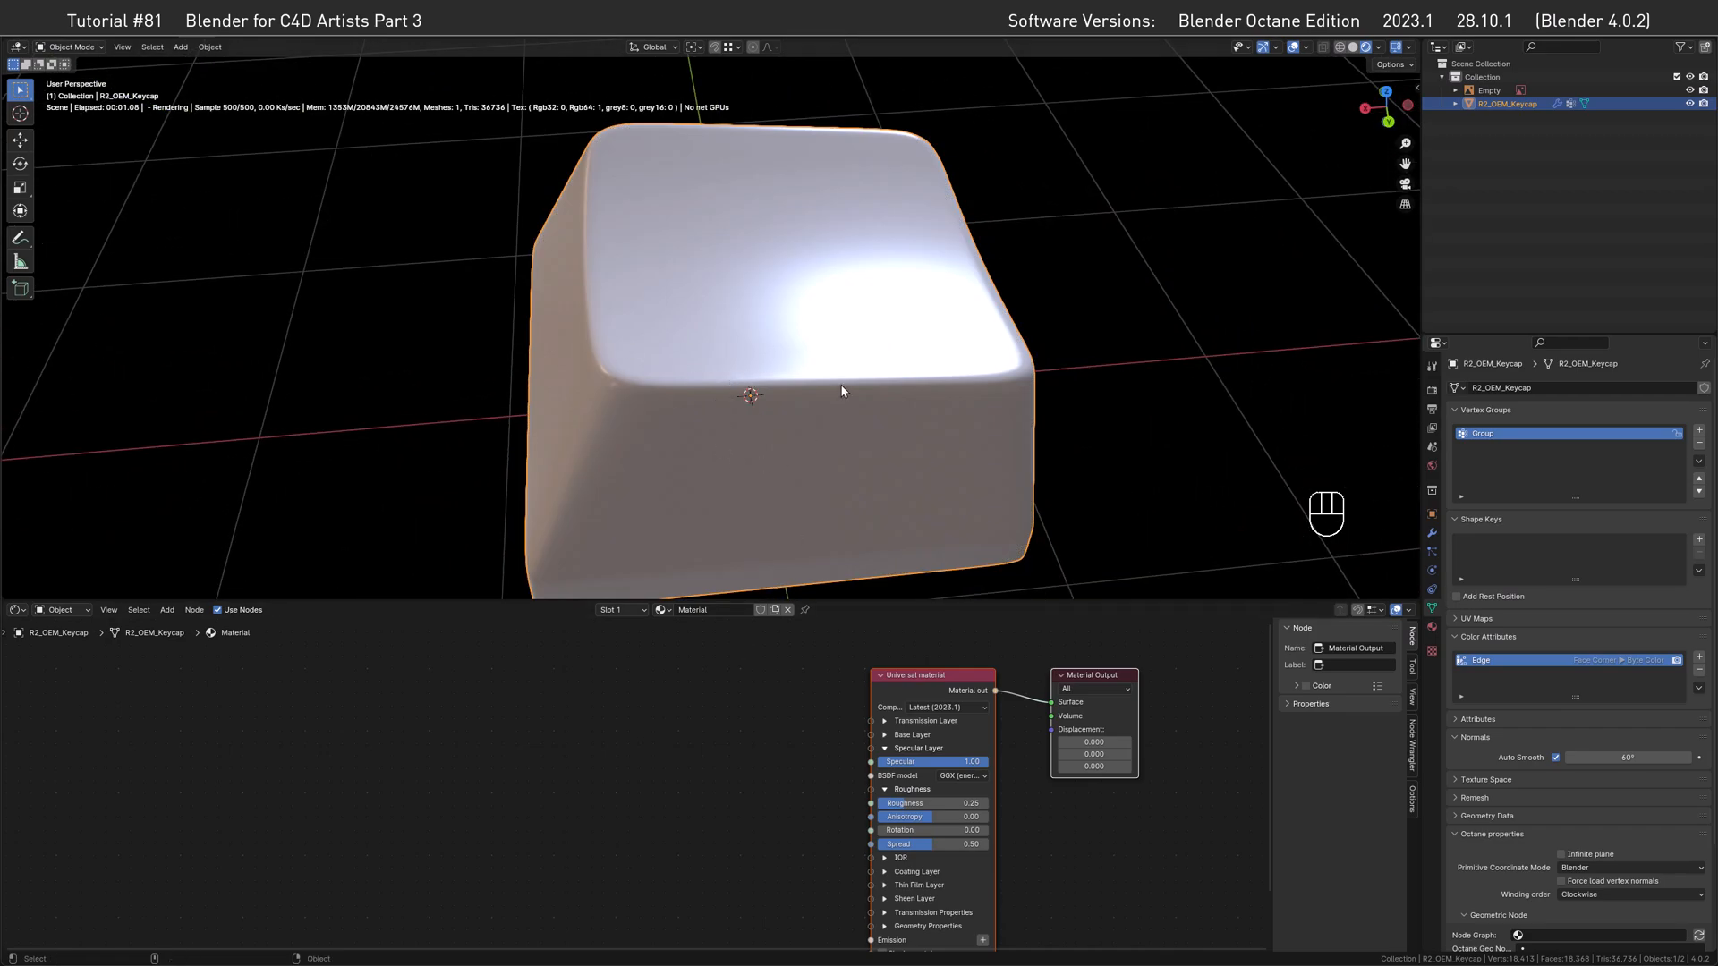
Add a Grayscale vertex attribute node in the empty space before the Universal material node.
click(610, 788)
key(shift+a)
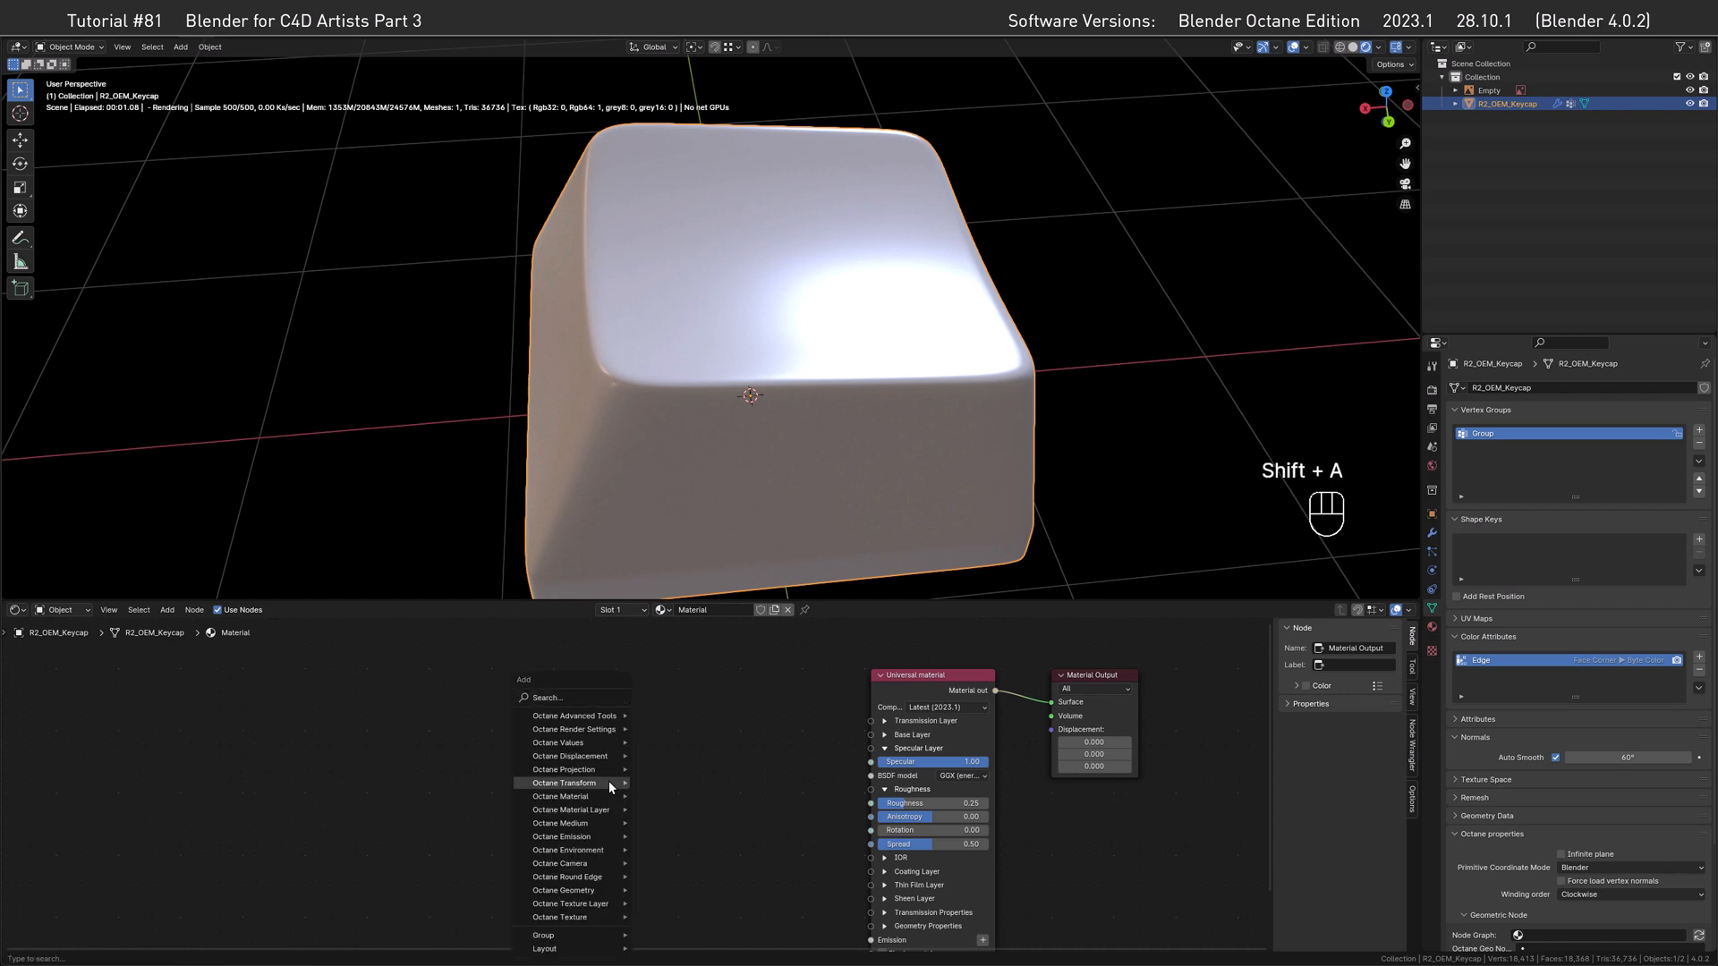
mouse_move(598, 741)
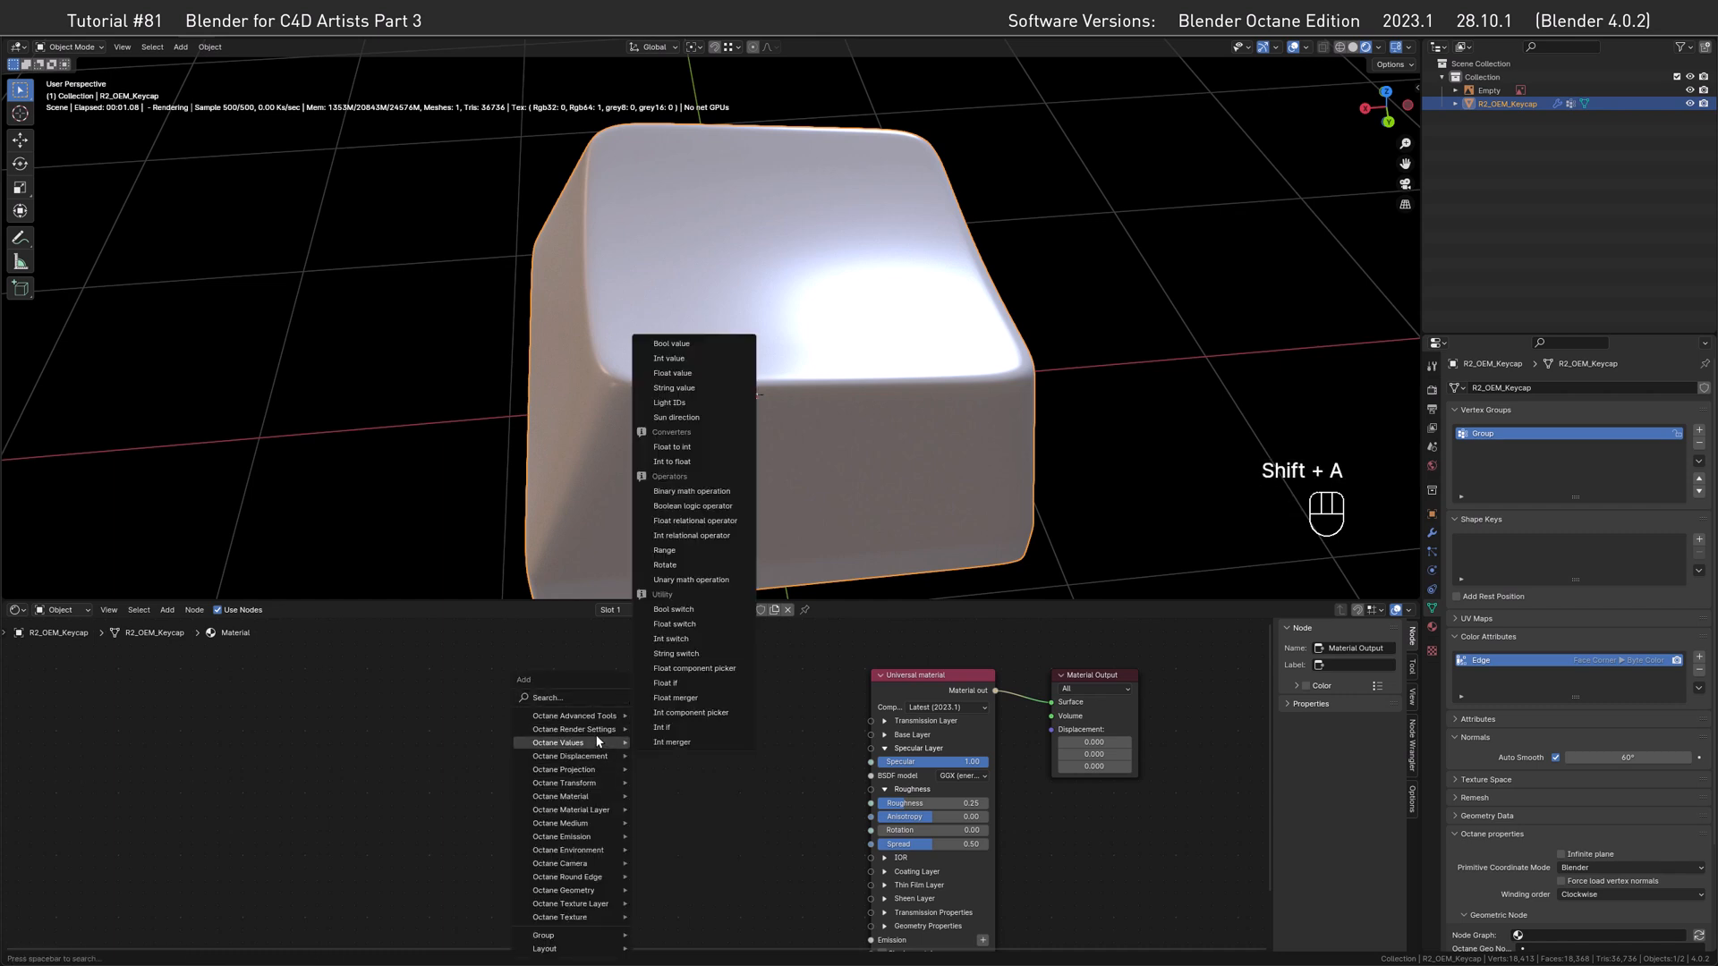
text(attr)
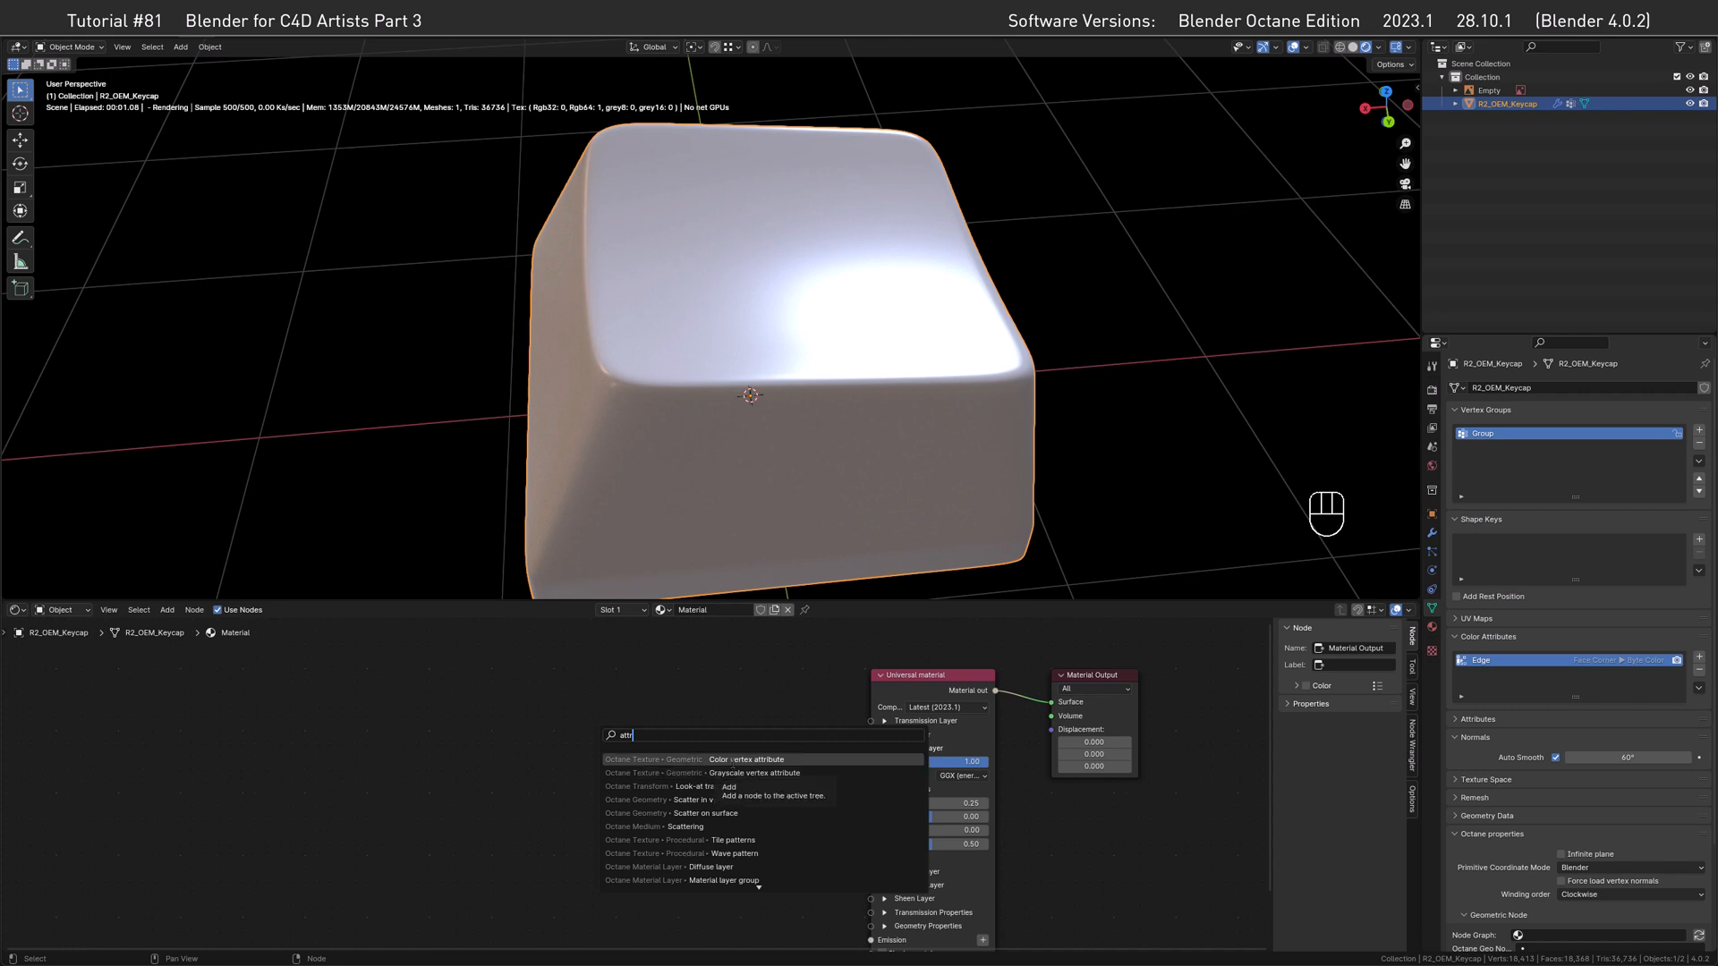
click(755, 774)
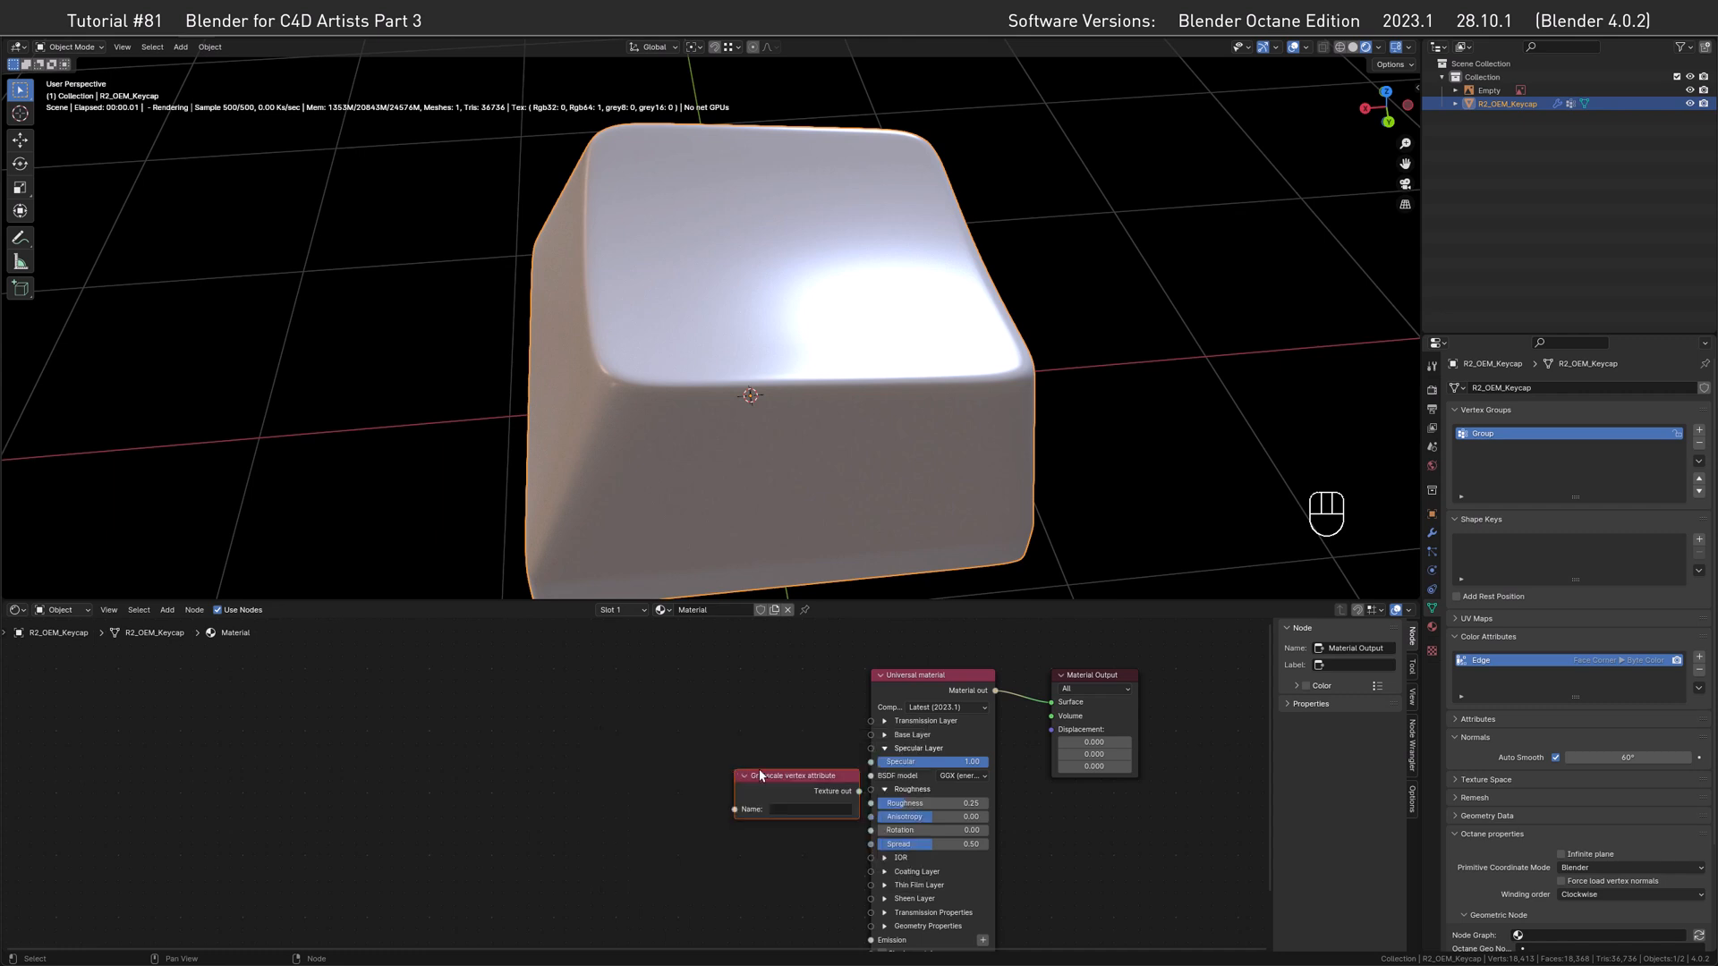
click(622, 743)
Expand the Universal material's Base Layer and connect the Grayscale vertex attribute's texture output to Albedo, keeping the nodes close together.
drag(703, 762, 1570, 412)
drag(702, 762, 809, 722)
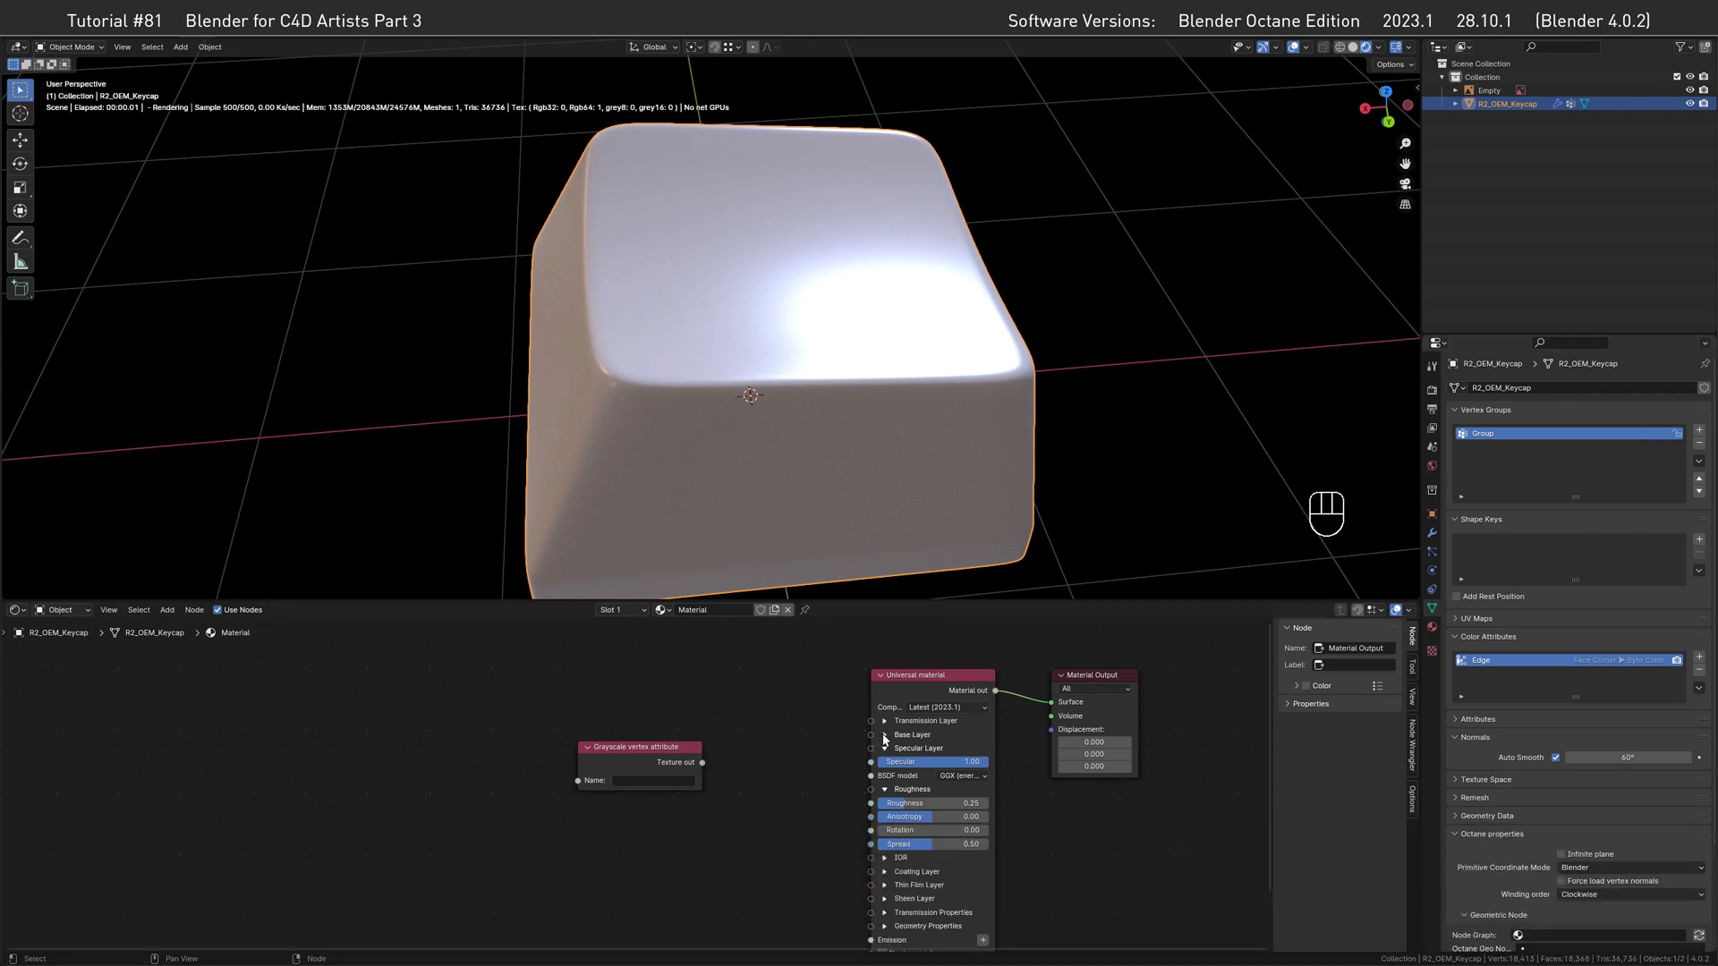
click(886, 736)
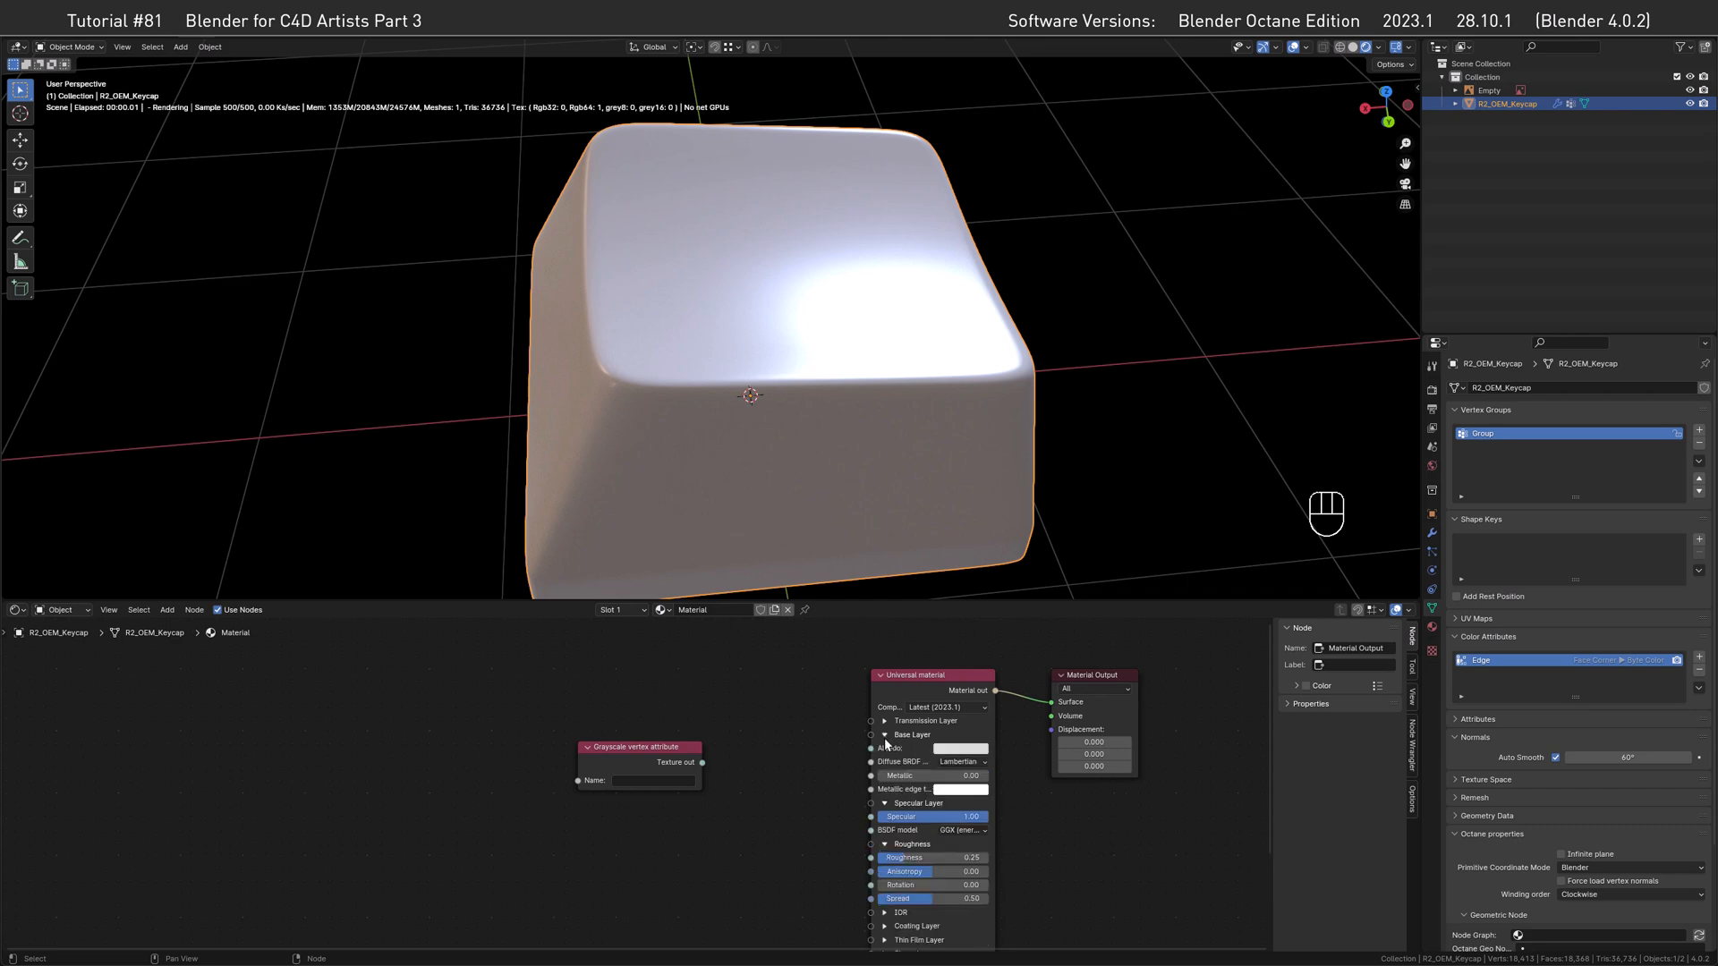
drag(702, 763, 871, 748)
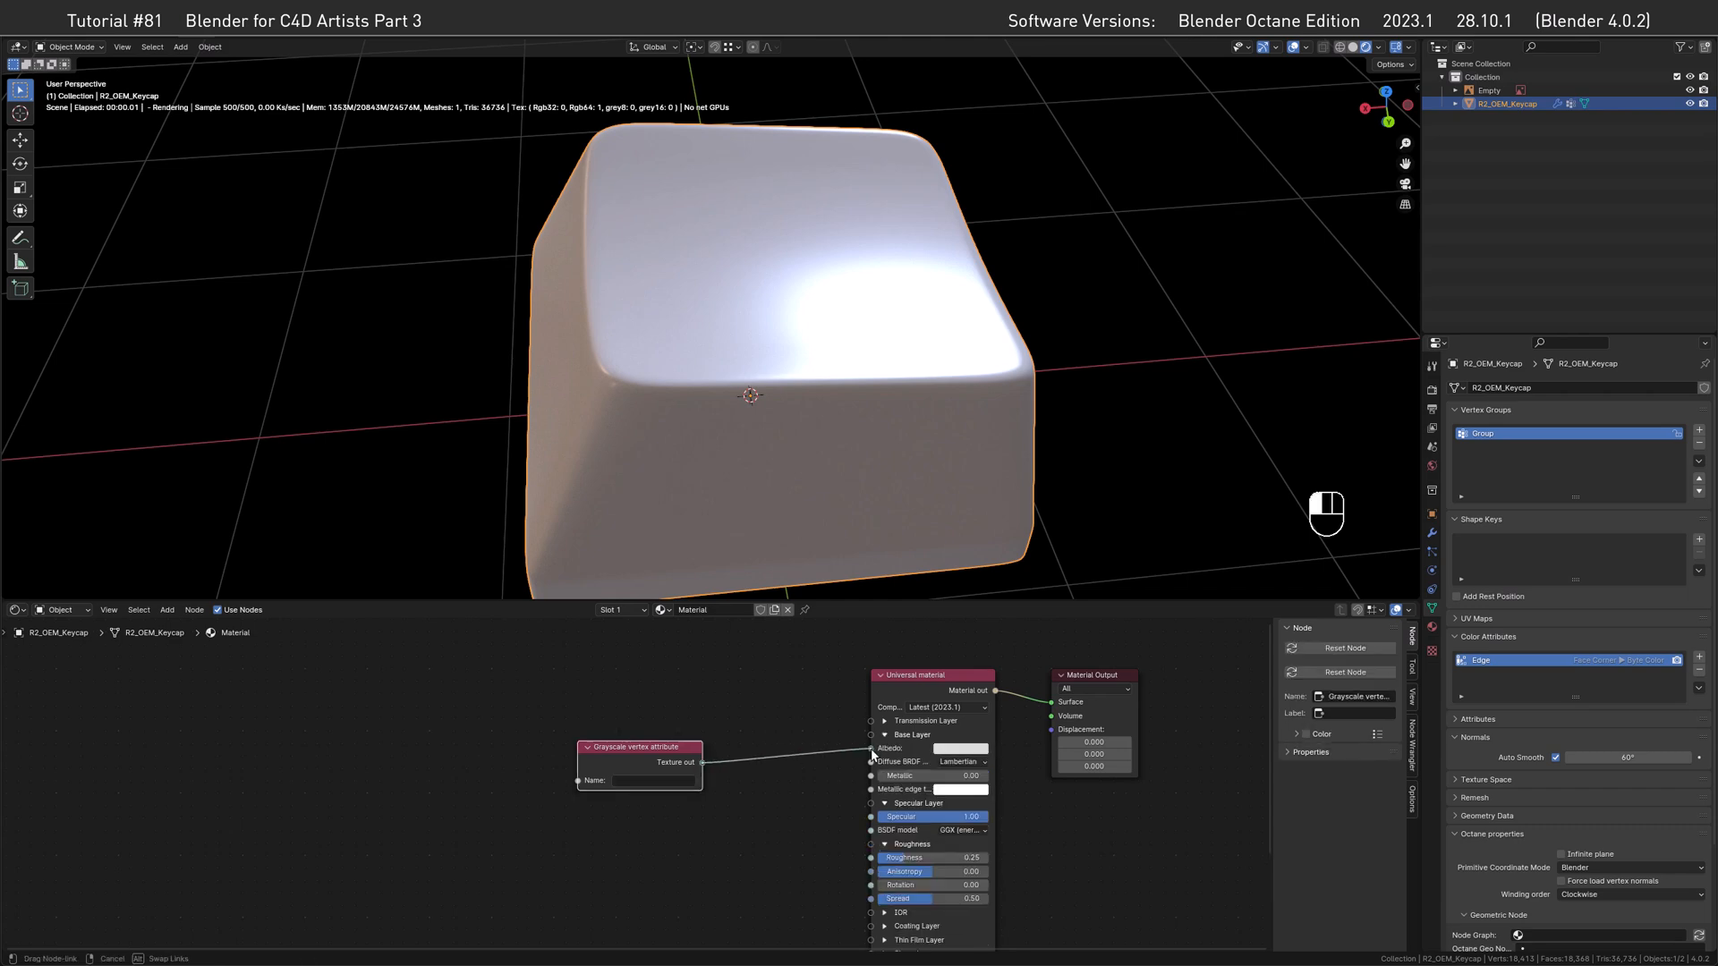
drag(655, 750, 735, 732)
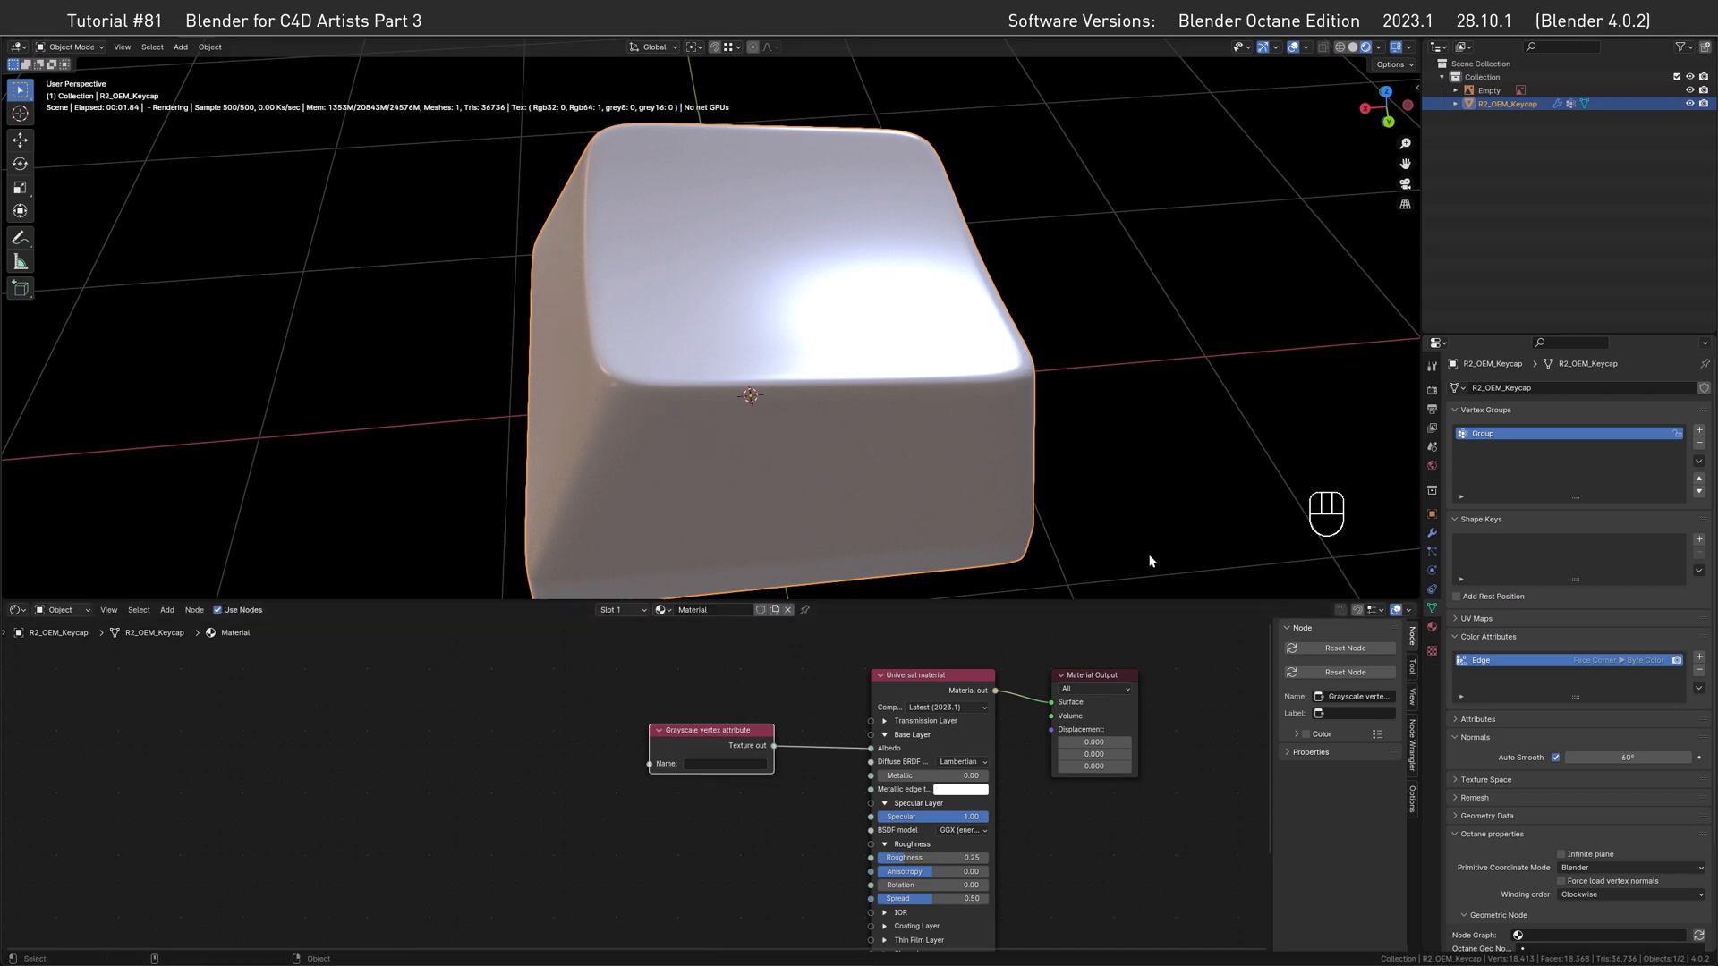
Copy the vertex group name Group into the Grayscale vertex attribute node and inspect the keycap's edges in the render.
key(ctrl+c)
click(715, 763)
key(ctrl+v)
key(Return)
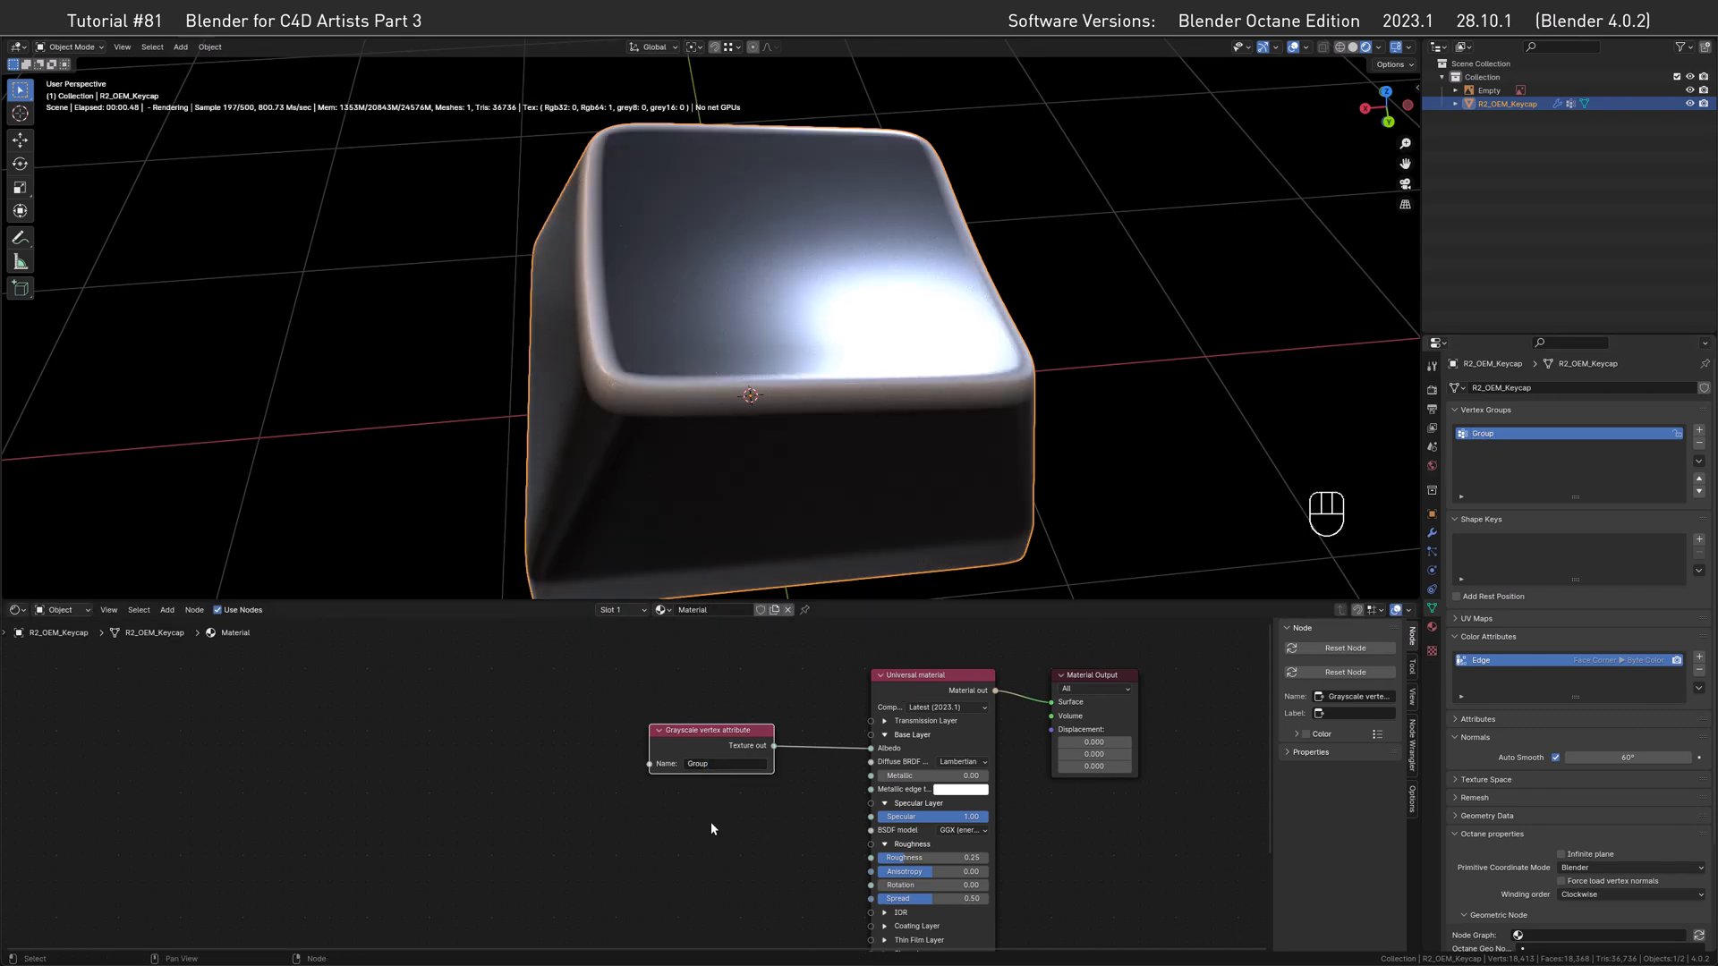
alt+drag(674, 462, 667, 453)
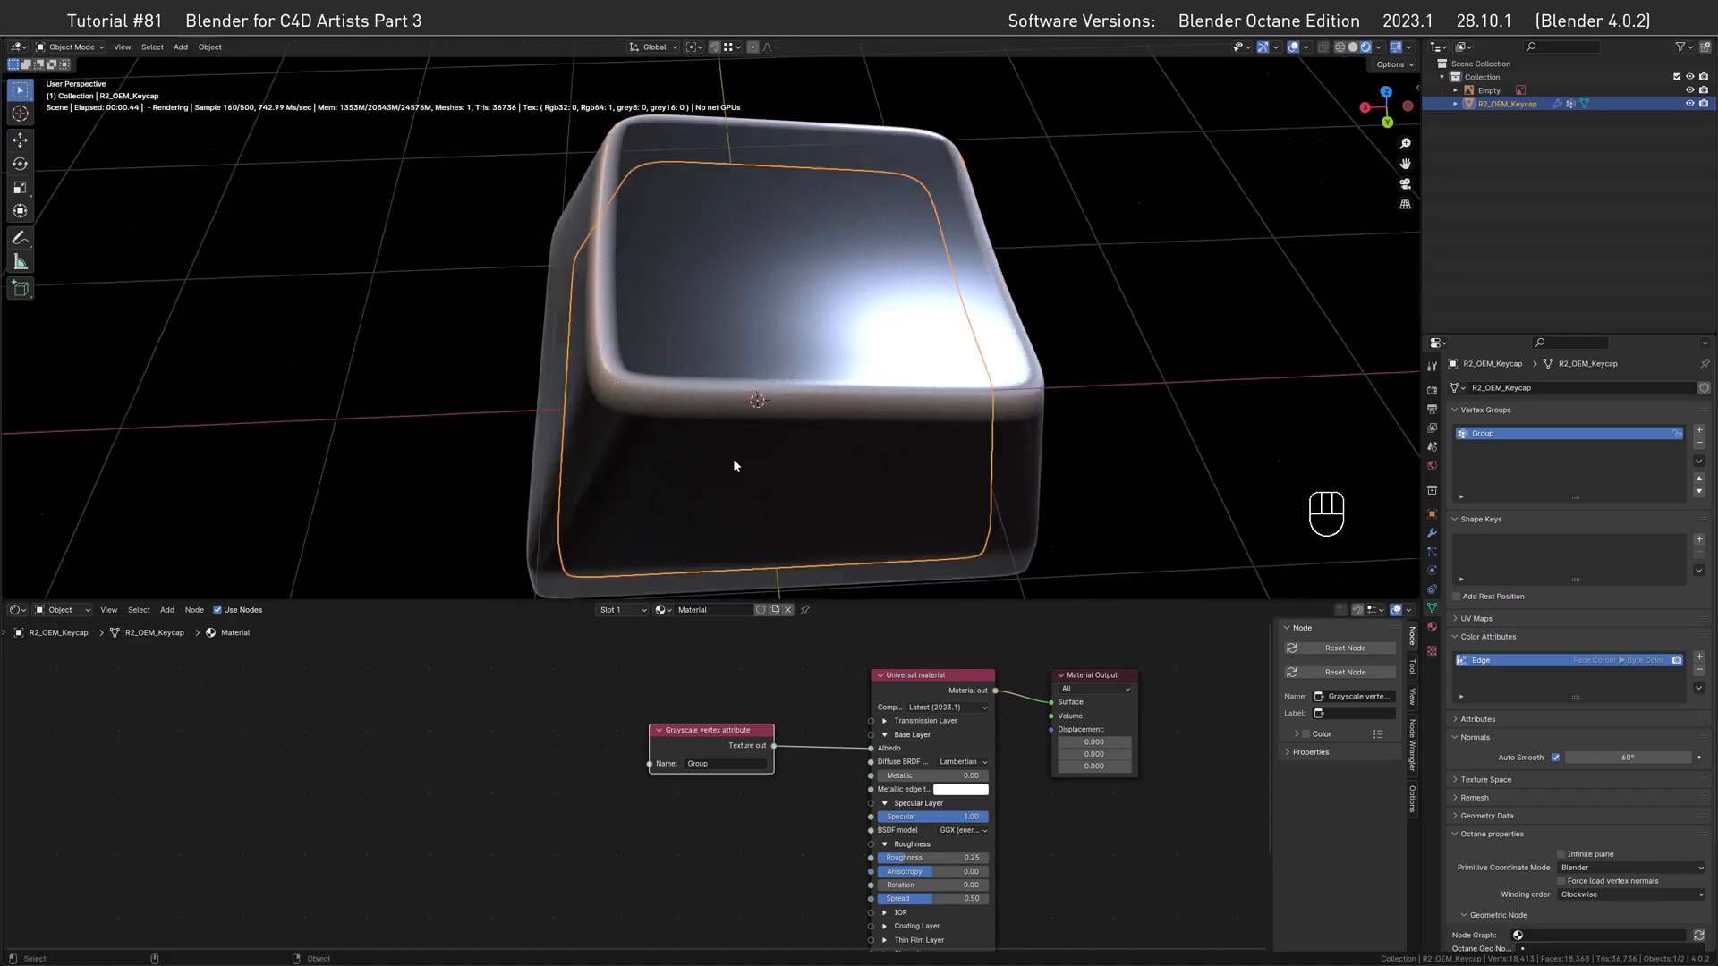
alt+right_drag(735, 453, 730, 413)
alt+drag(729, 413, 657, 400)
scroll(728, 436, up, 5)
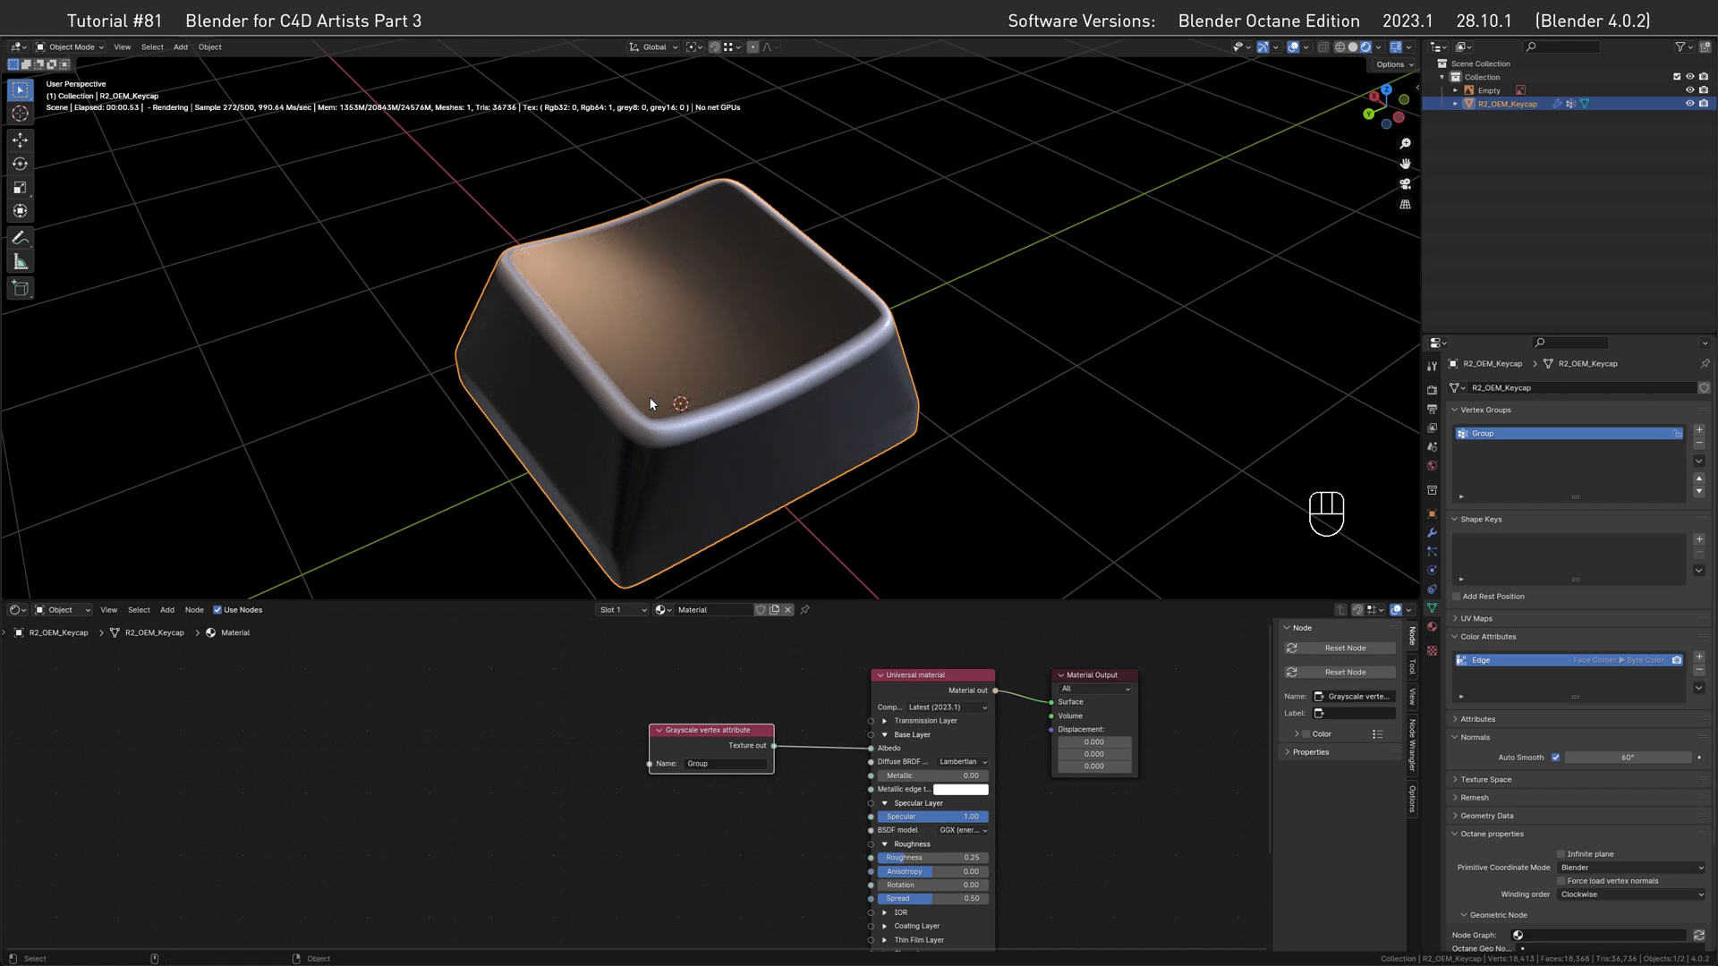
Move the Grayscale vertex attribute node up and add a Color vertex attribute node below it.
drag(705, 741, 703, 682)
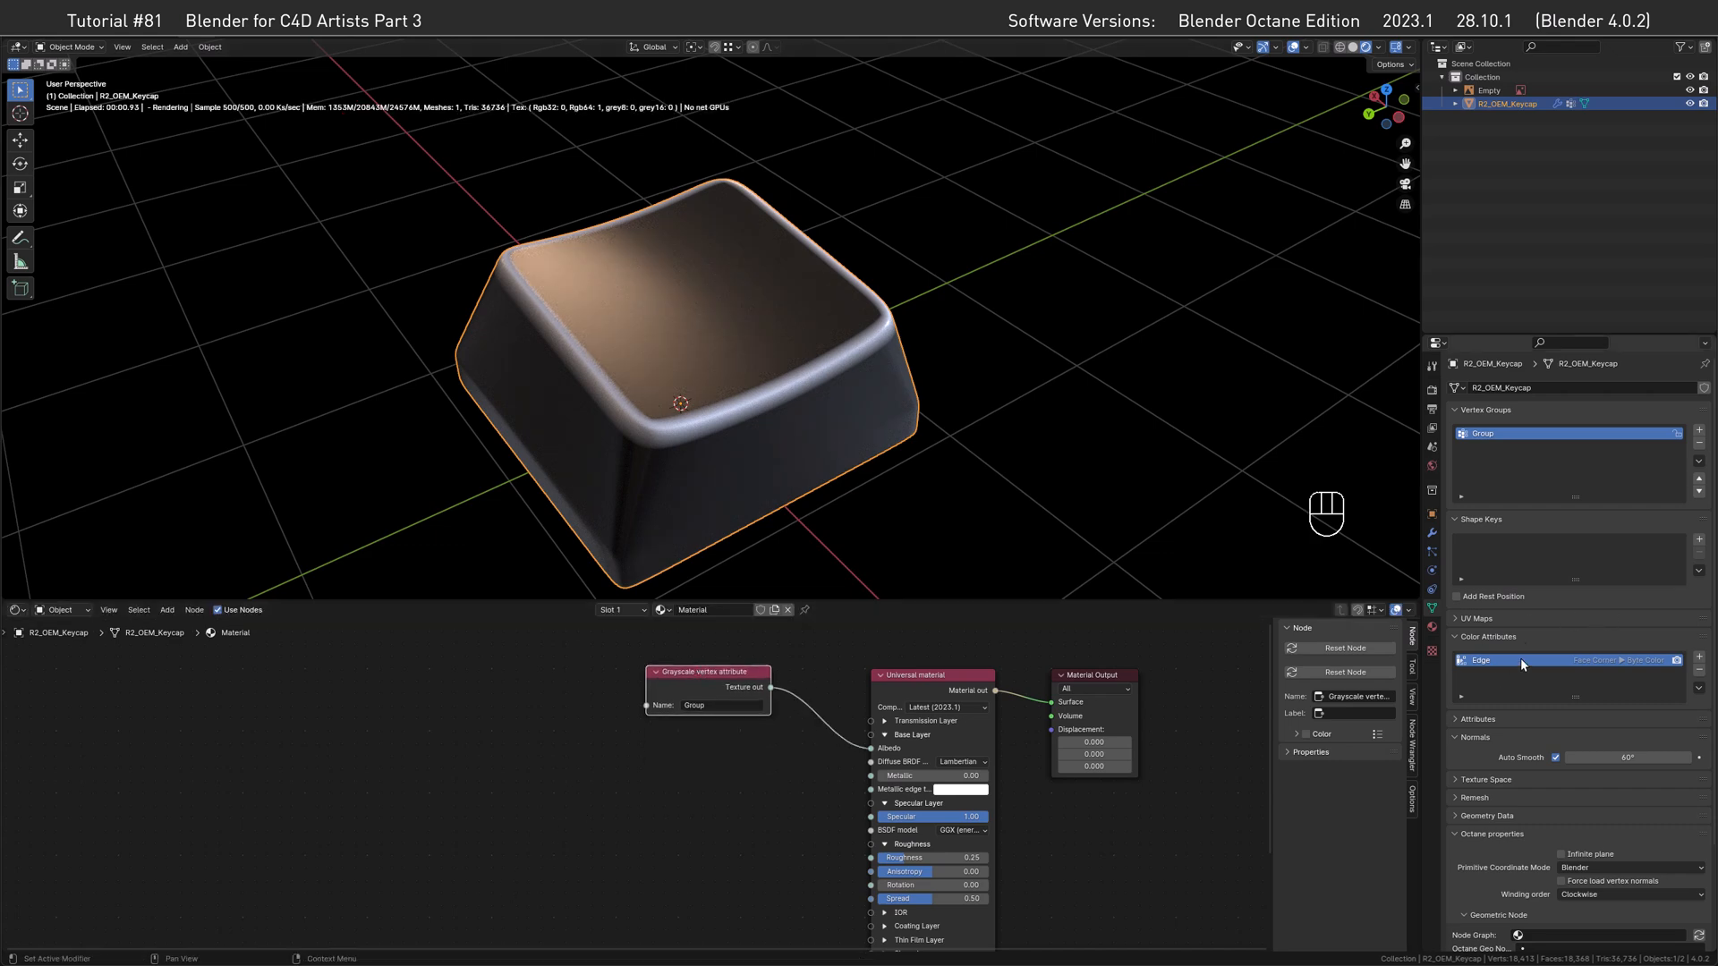
click(587, 845)
key(shift+a)
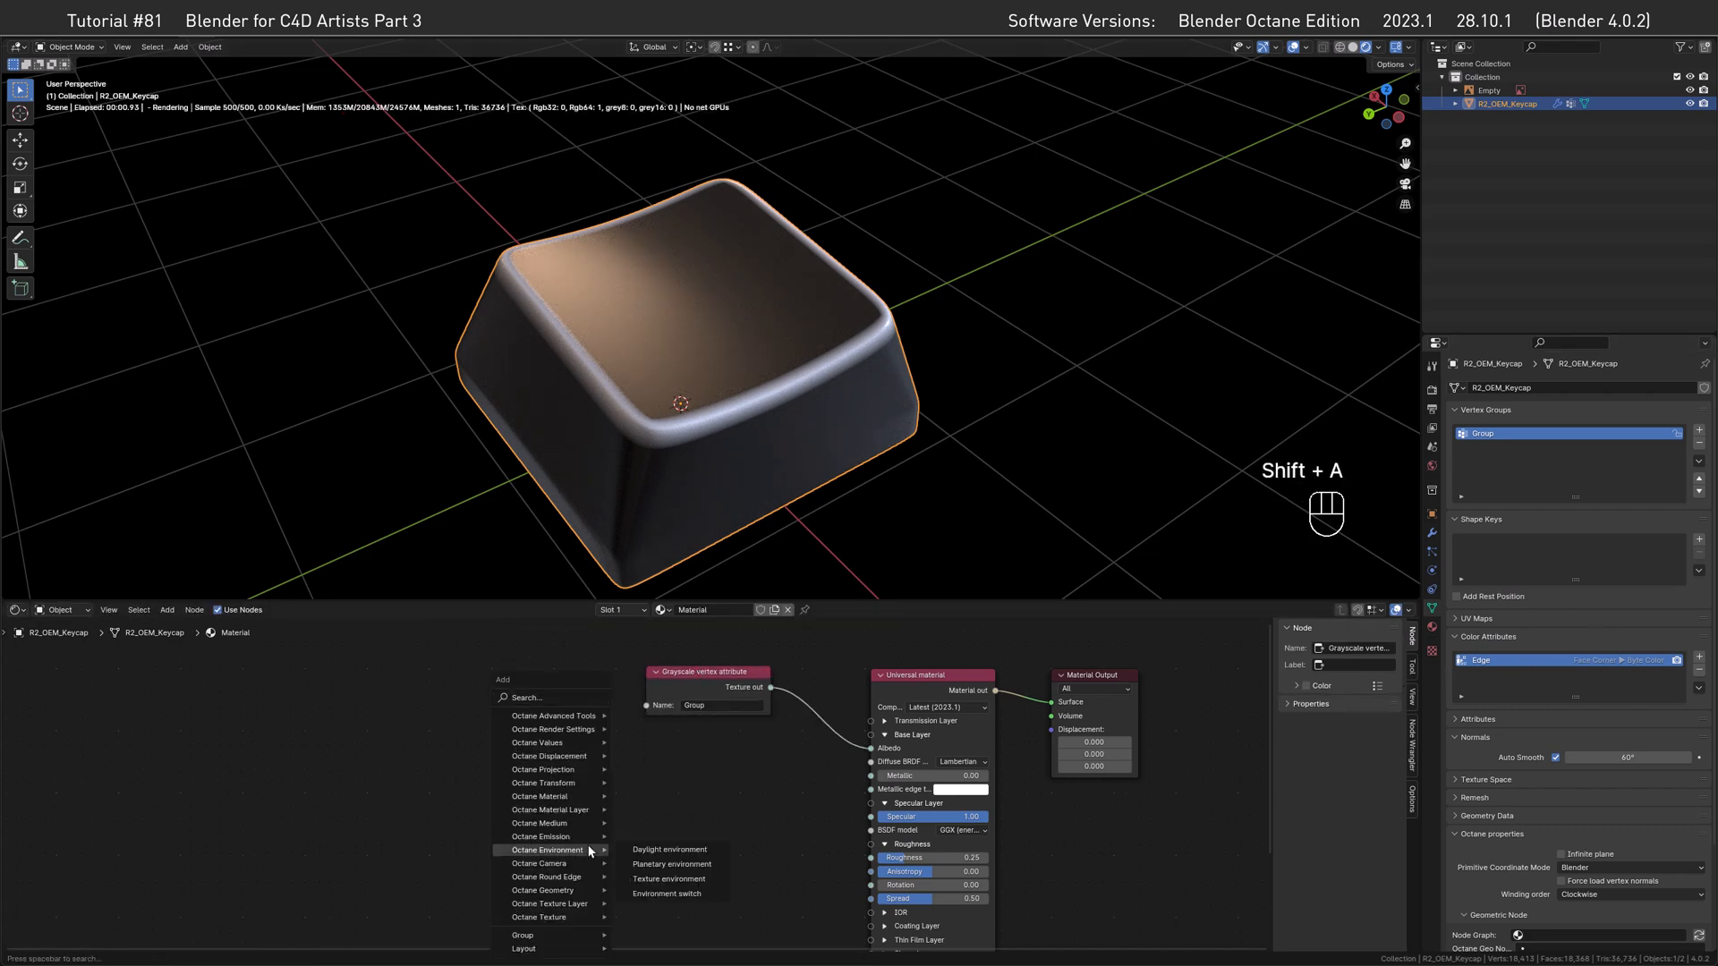
text(att)
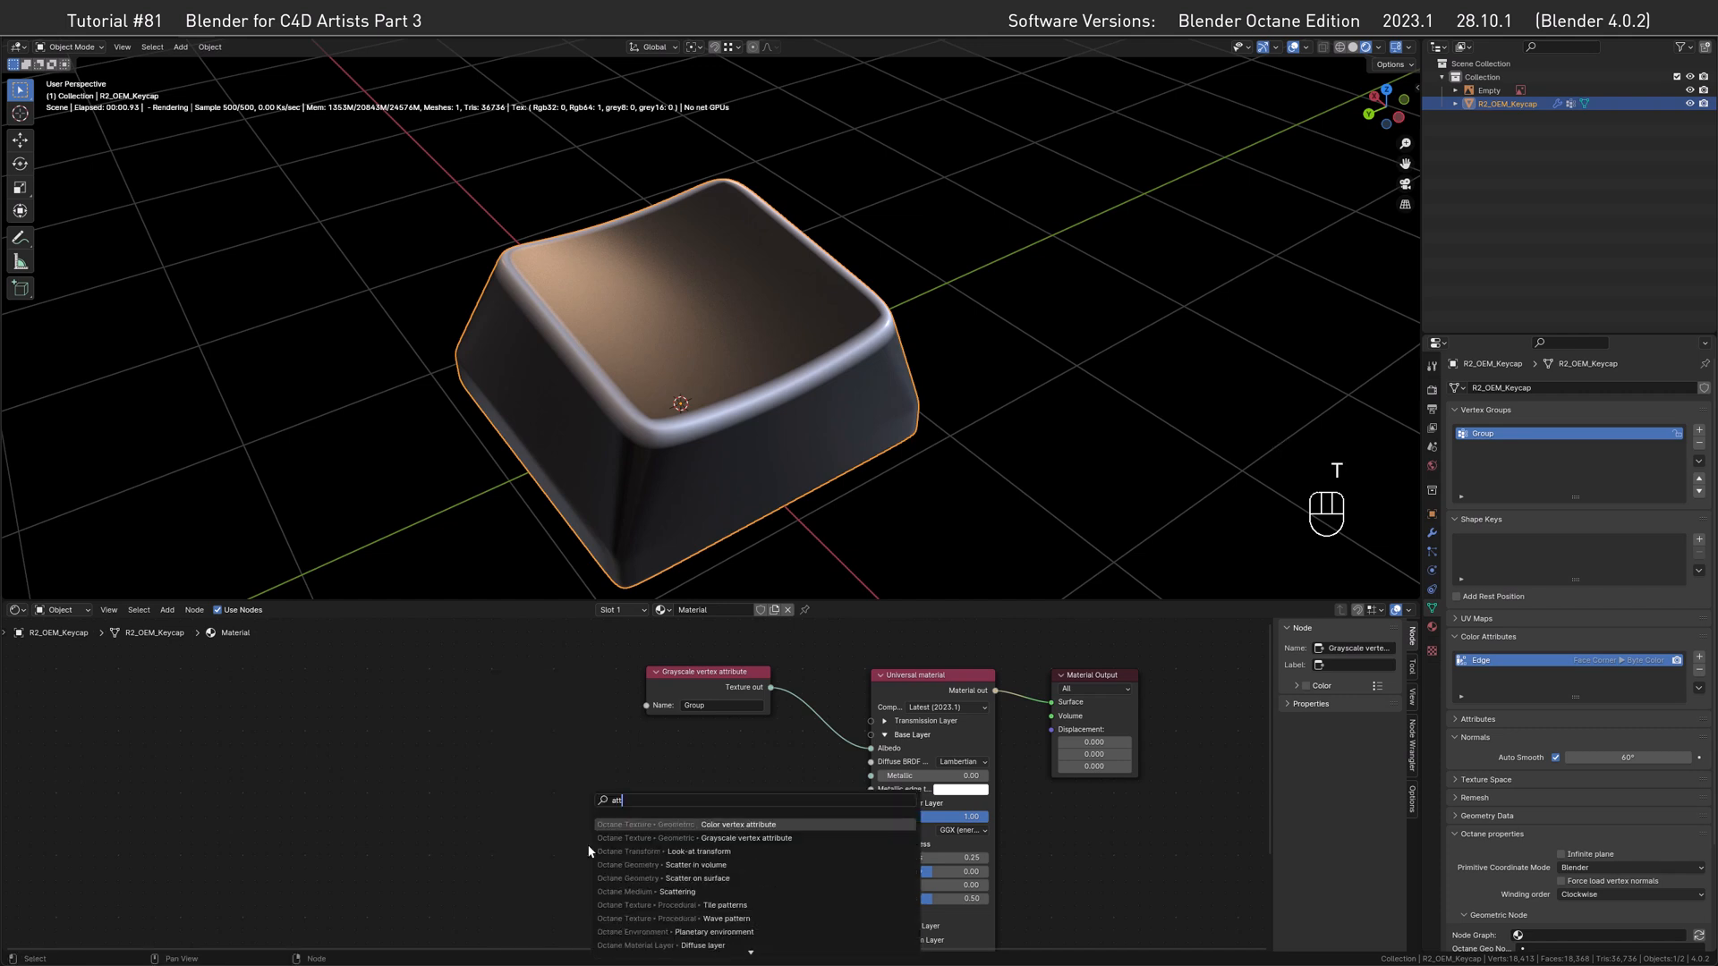
click(747, 824)
click(628, 778)
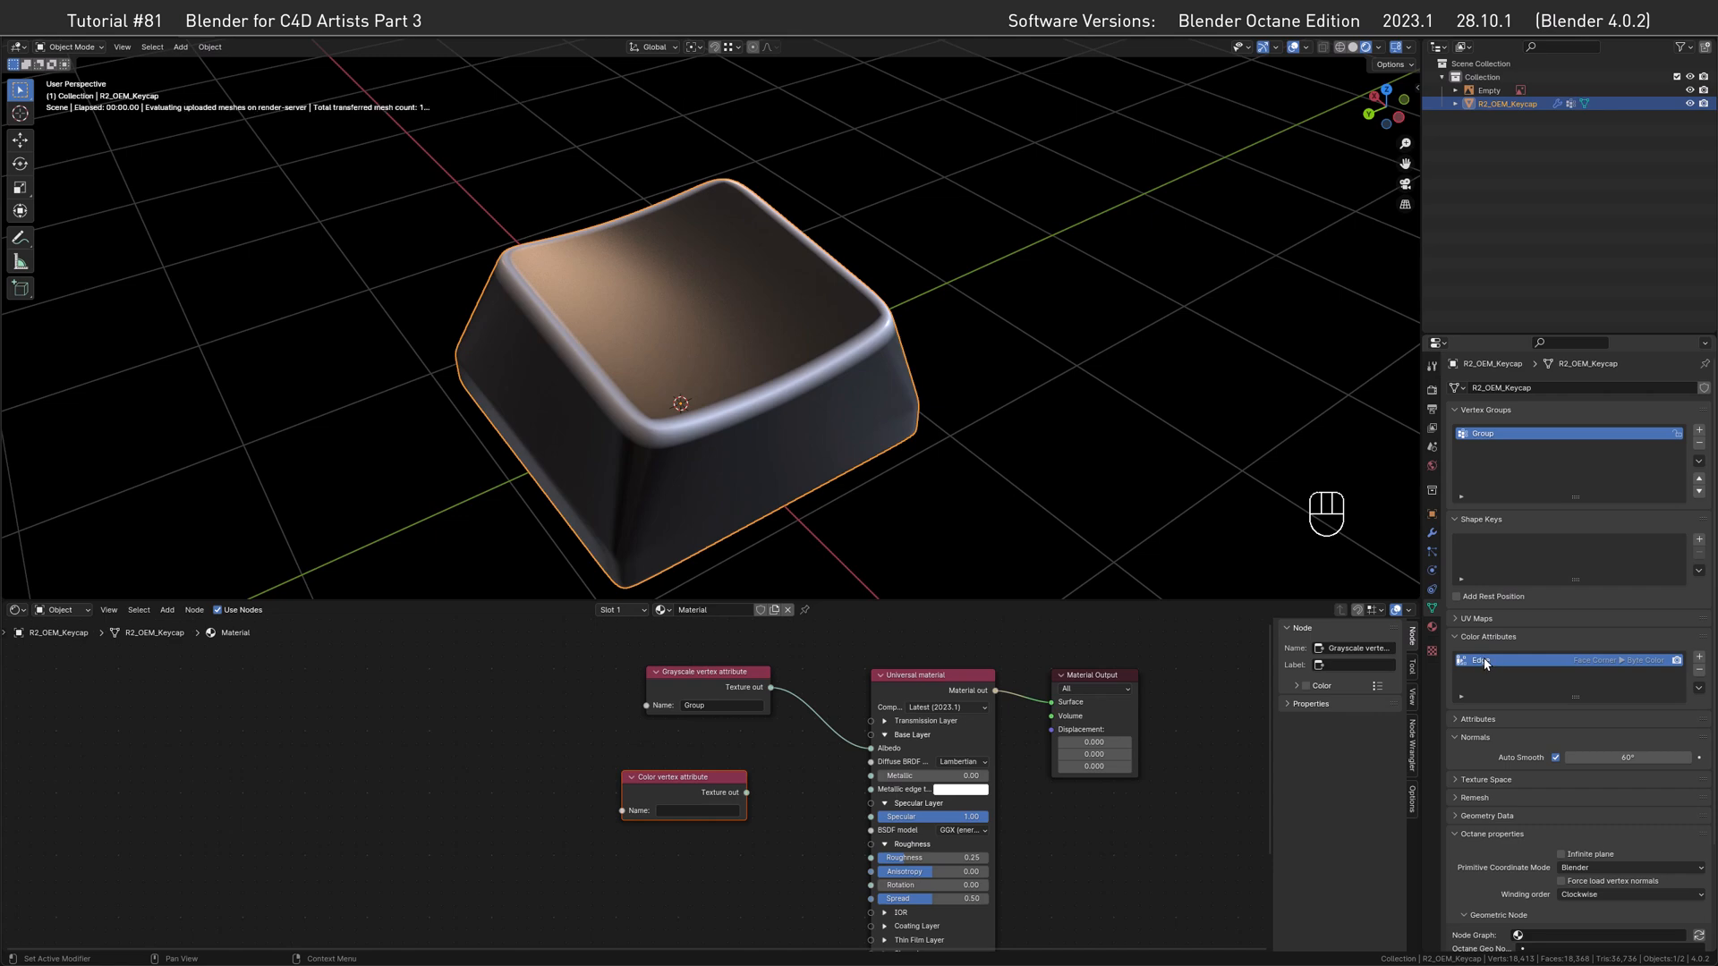
Copy the color attribute name Edge into the Color vertex attribute node and connect its output to Albedo in place of the grayscale node.
key(ctrl+c)
key(Return)
click(672, 811)
key(ctrl+v)
drag(747, 793, 871, 749)
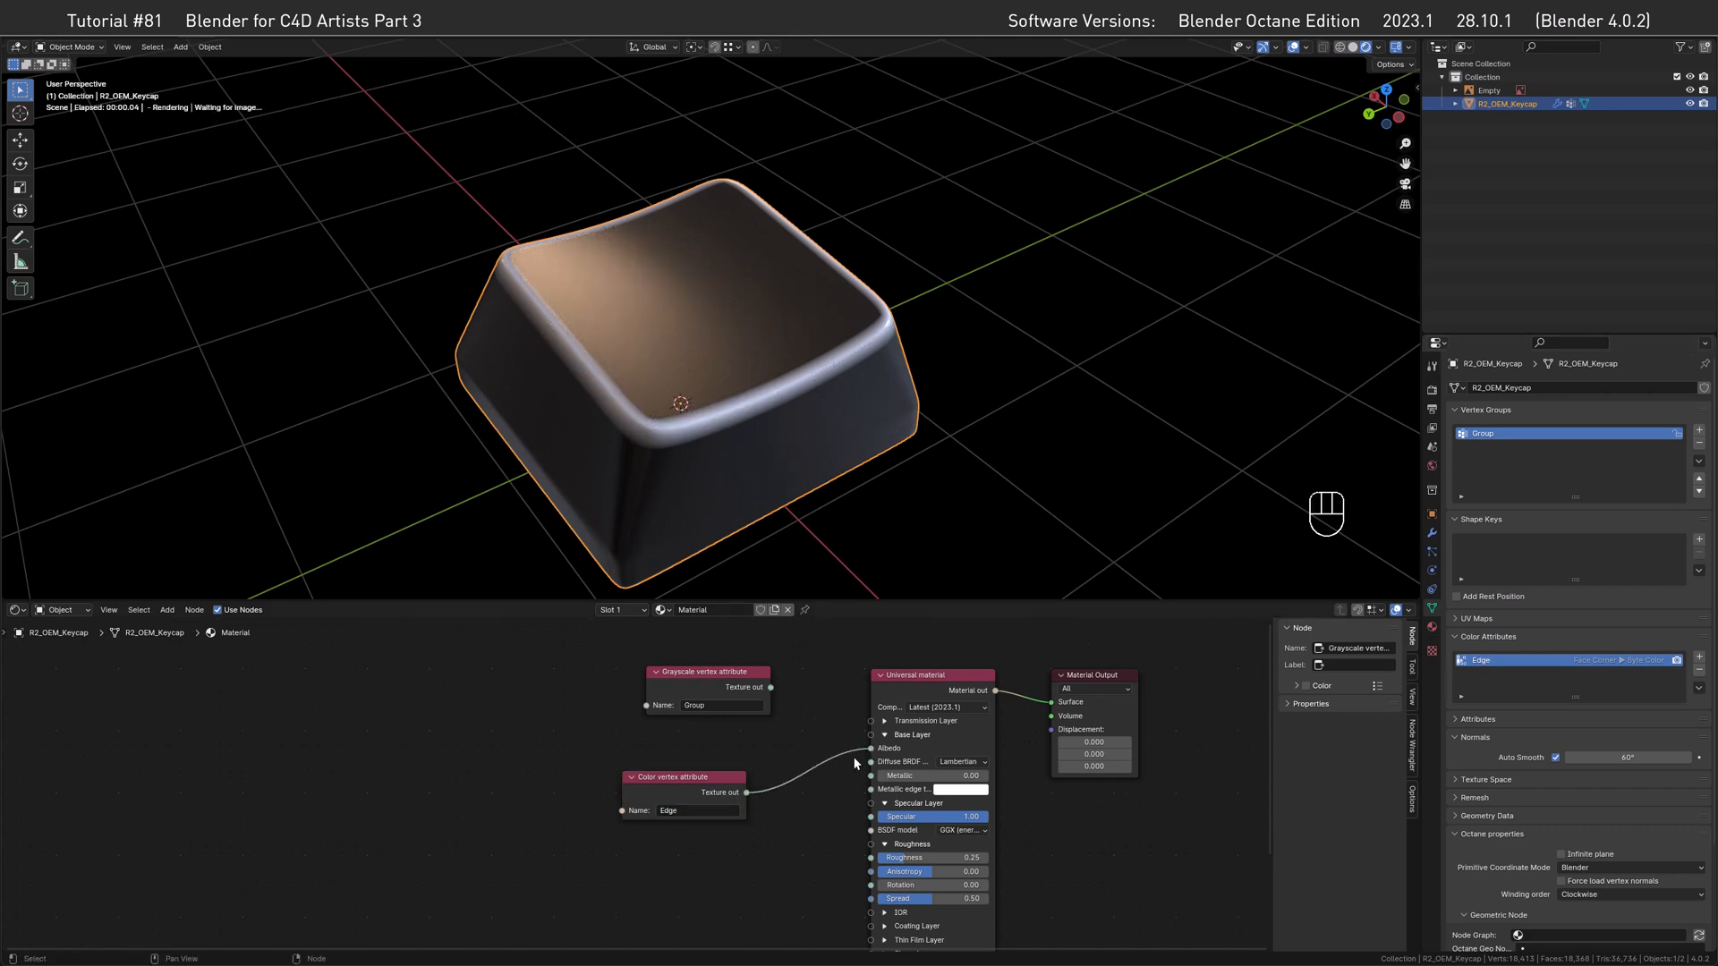
drag(707, 792, 741, 768)
mouse_move(725, 410)
alt+middle_down()
mouse_move(671, 387)
mouse_move(824, 388)
mouse_move(717, 384)
mouse_move(738, 410)
alt+middle_up()
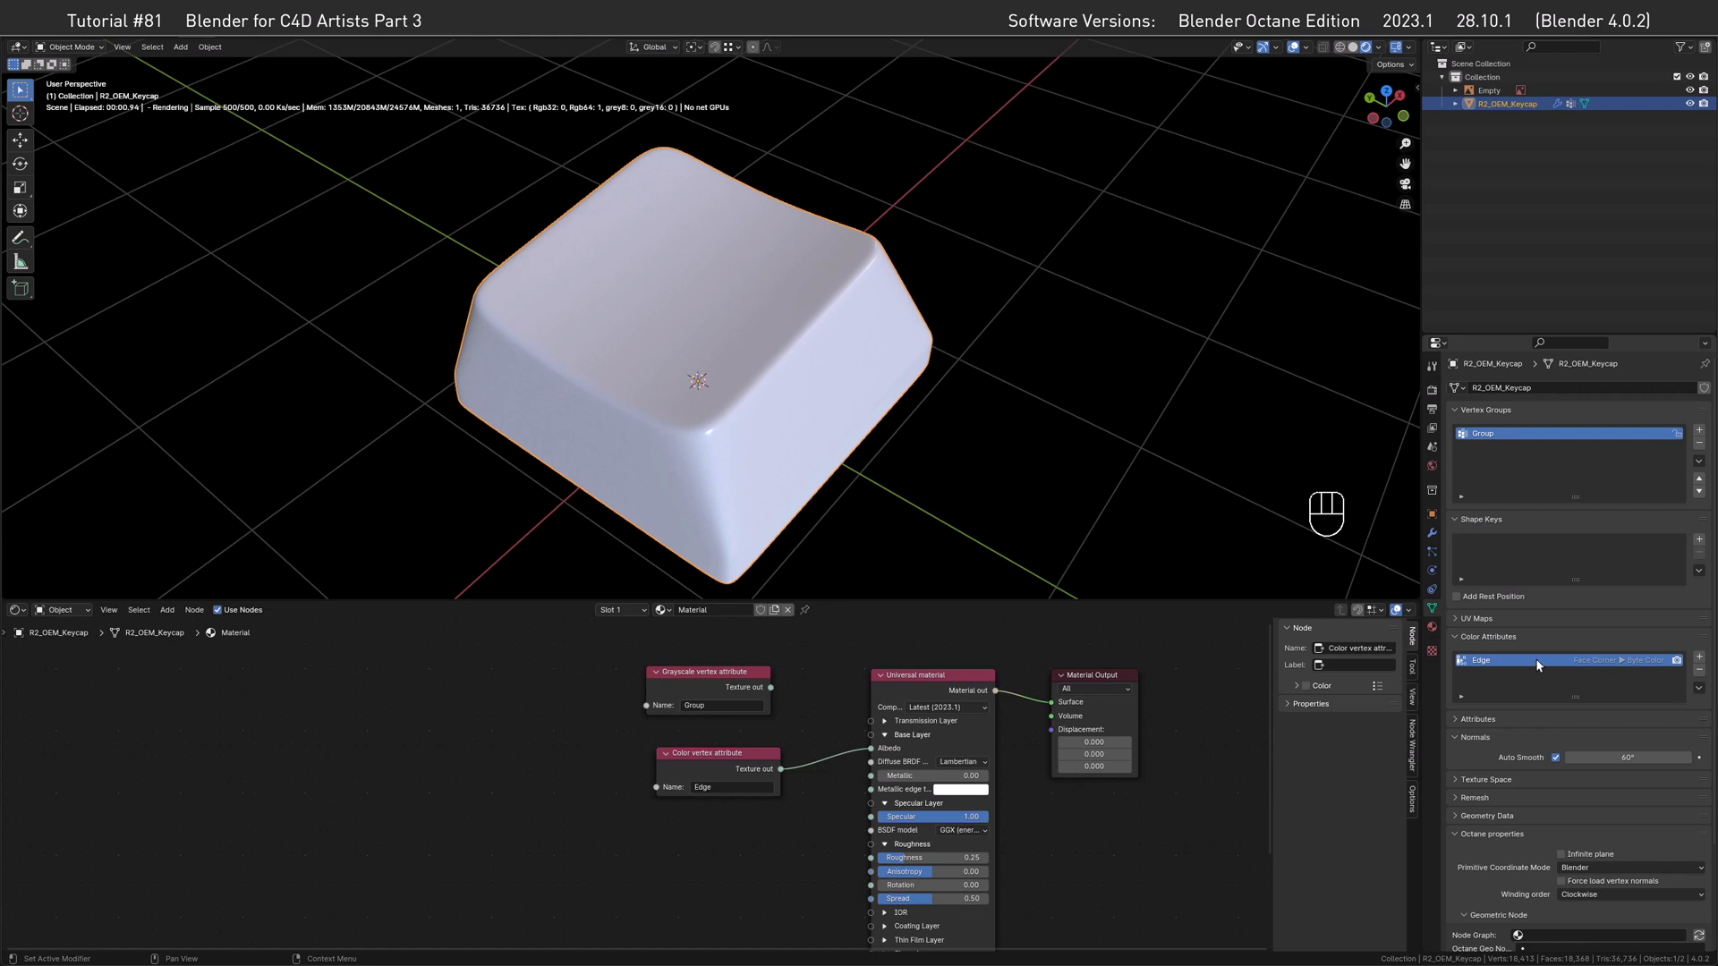
Convert the Edge color attribute to the Vertex domain, keeping the Byte Color data type.
click(1699, 688)
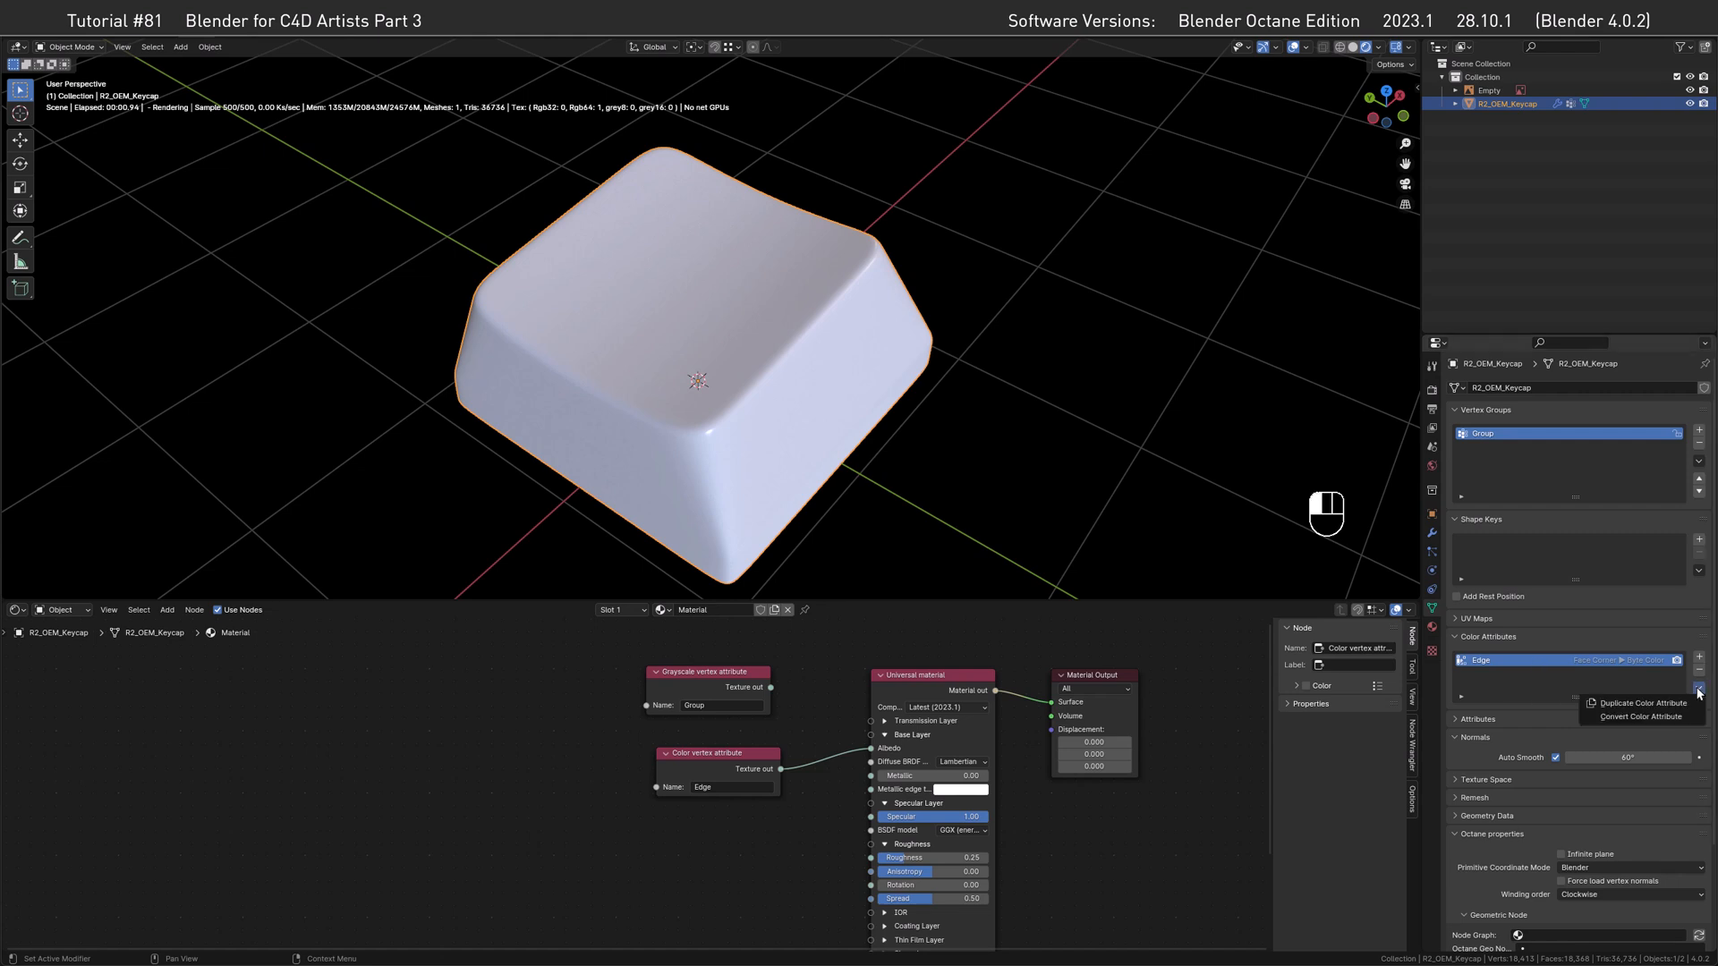
click(1656, 718)
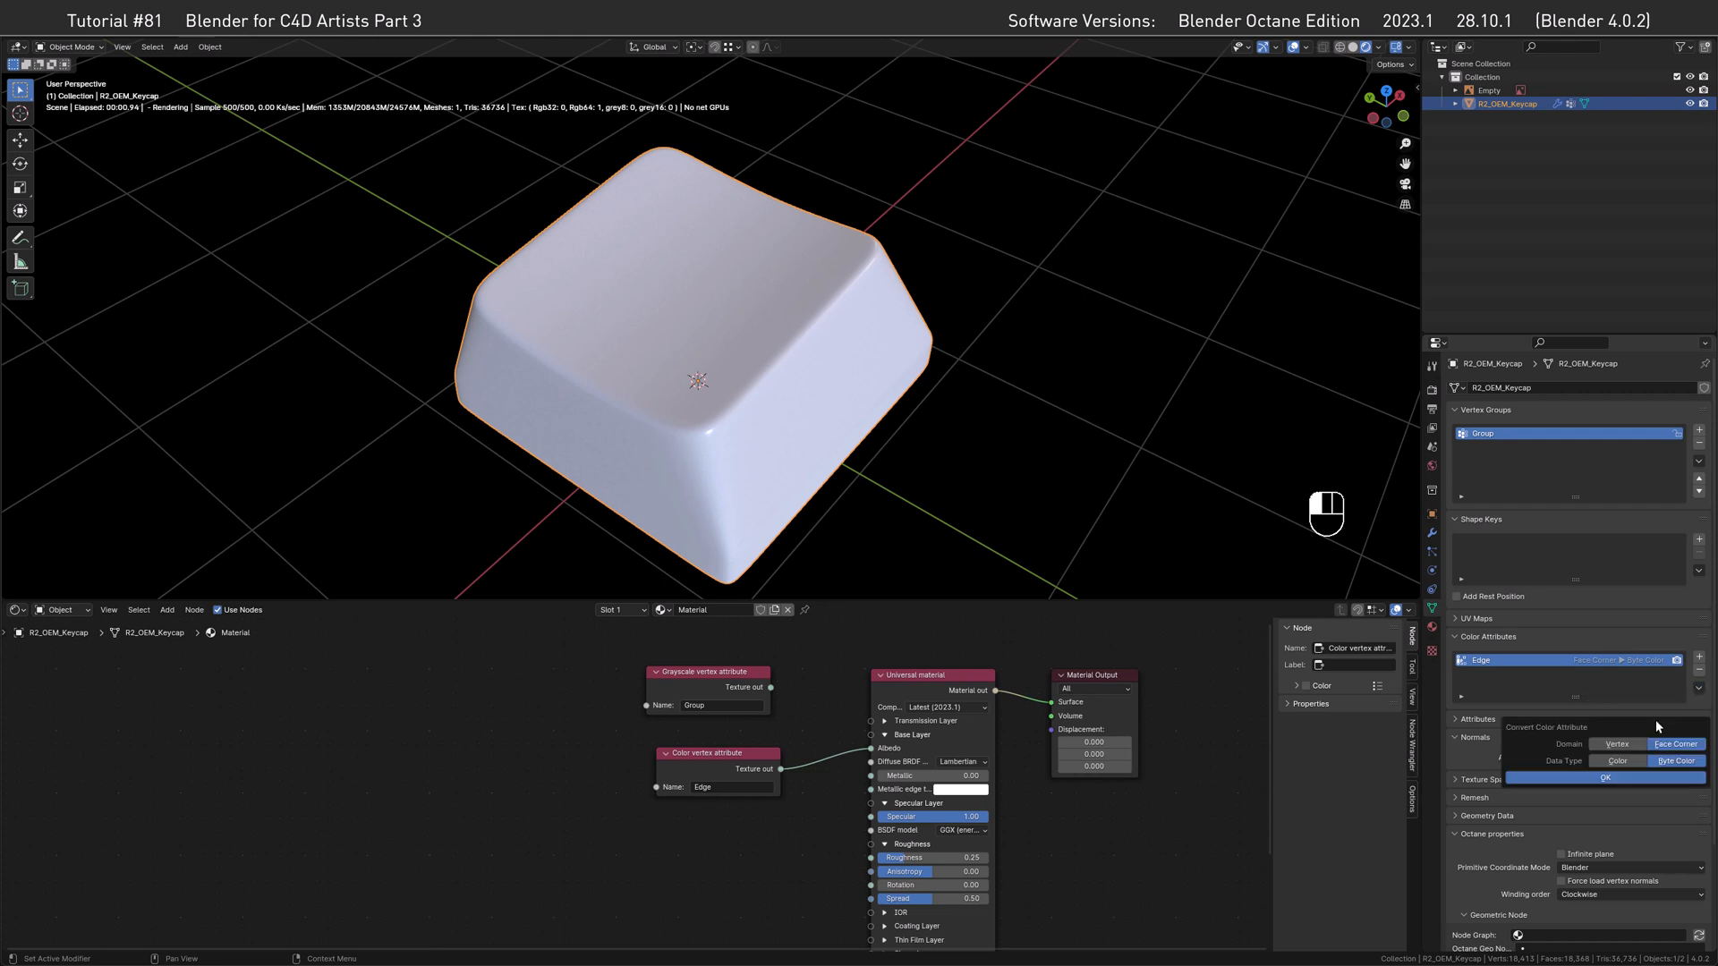
click(1614, 745)
click(1646, 780)
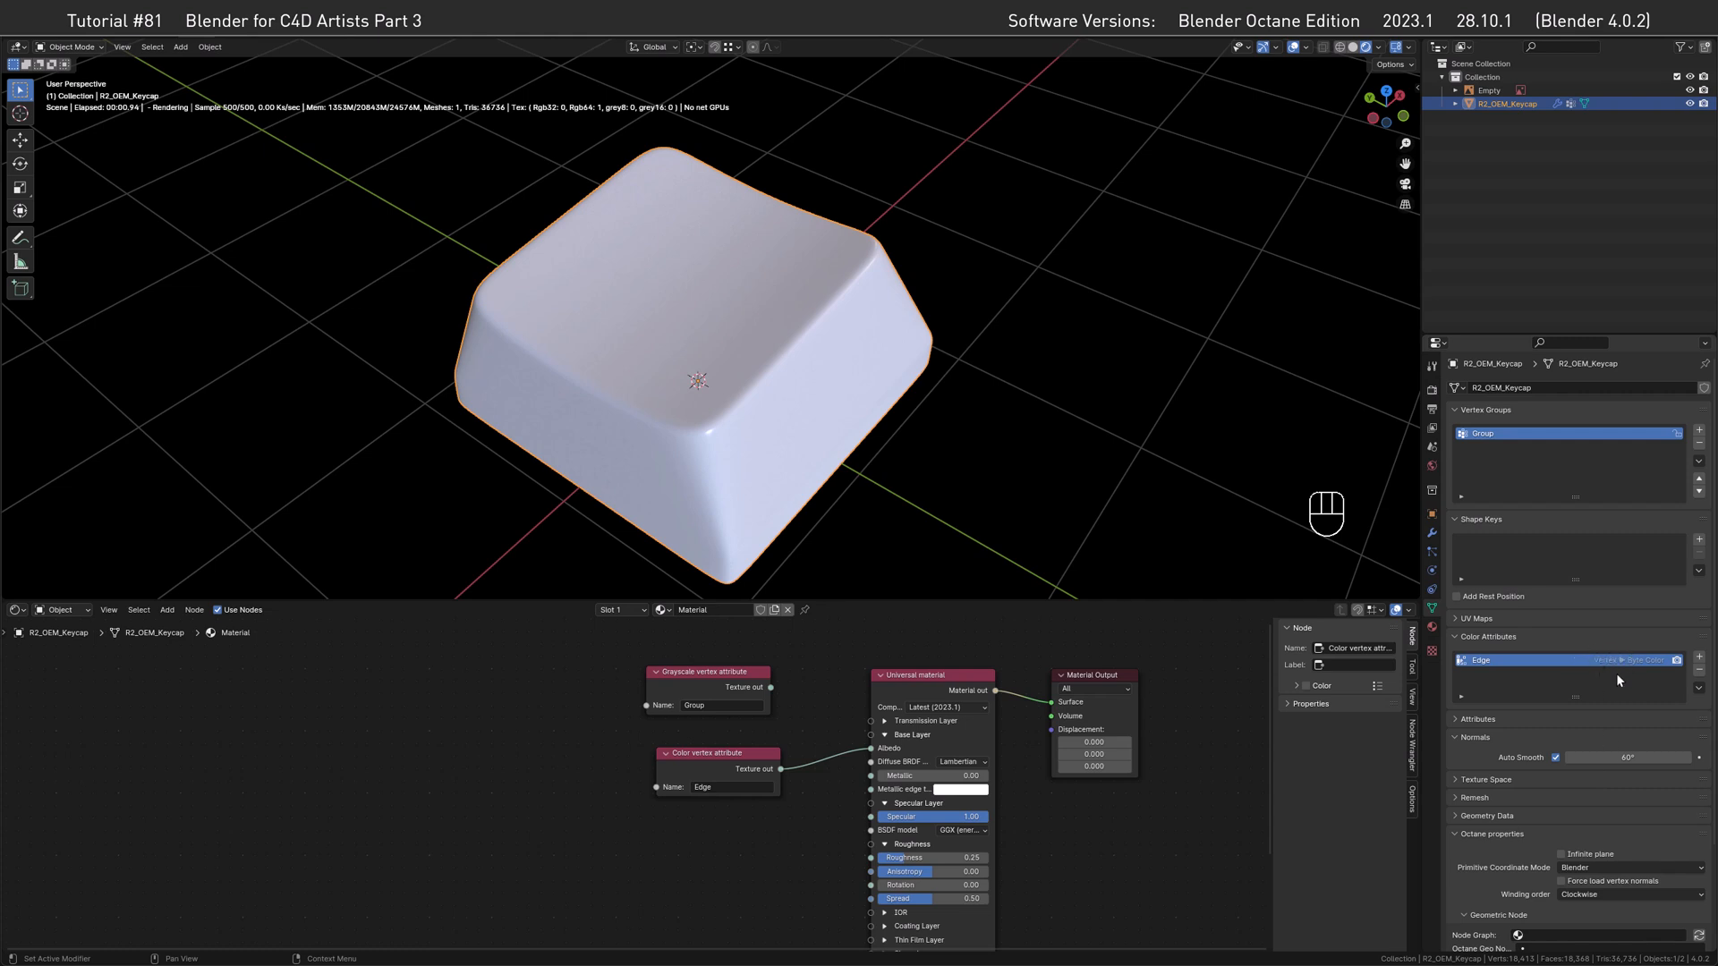
Refresh the Octane render by switching the viewport shading away and back, and inspect the keycap from another side.
middle_drag(777, 791, 776, 804)
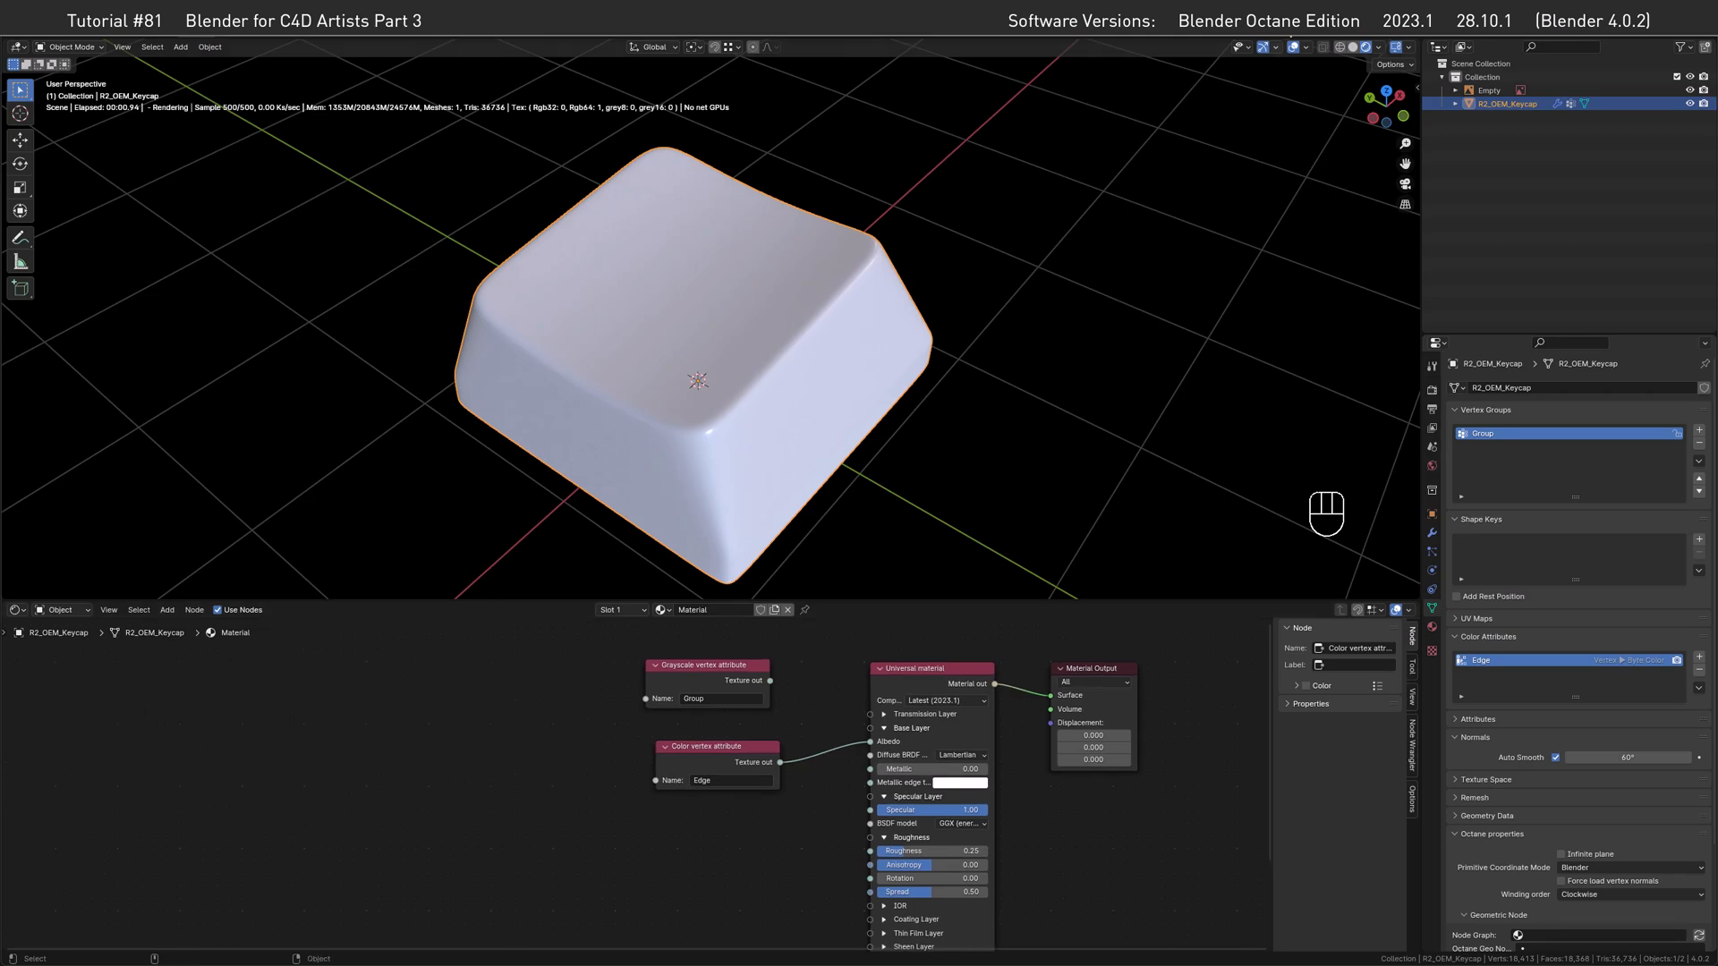
click(1352, 47)
click(1364, 48)
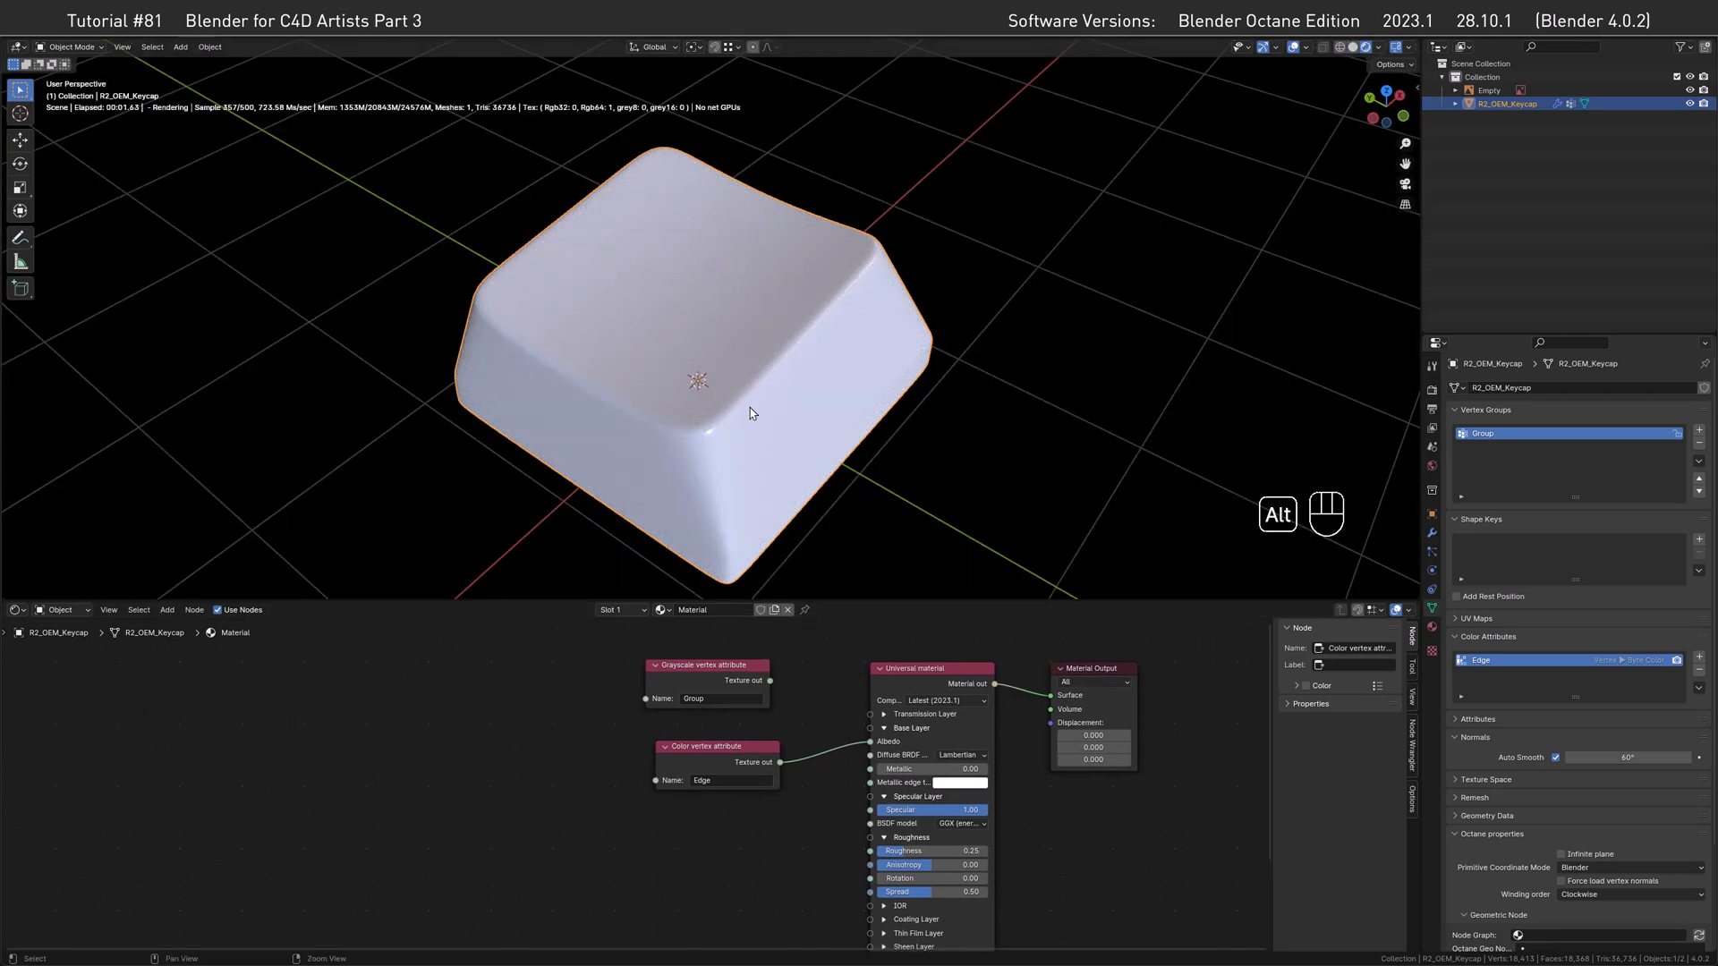
alt+middle_drag(750, 404, 712, 501)
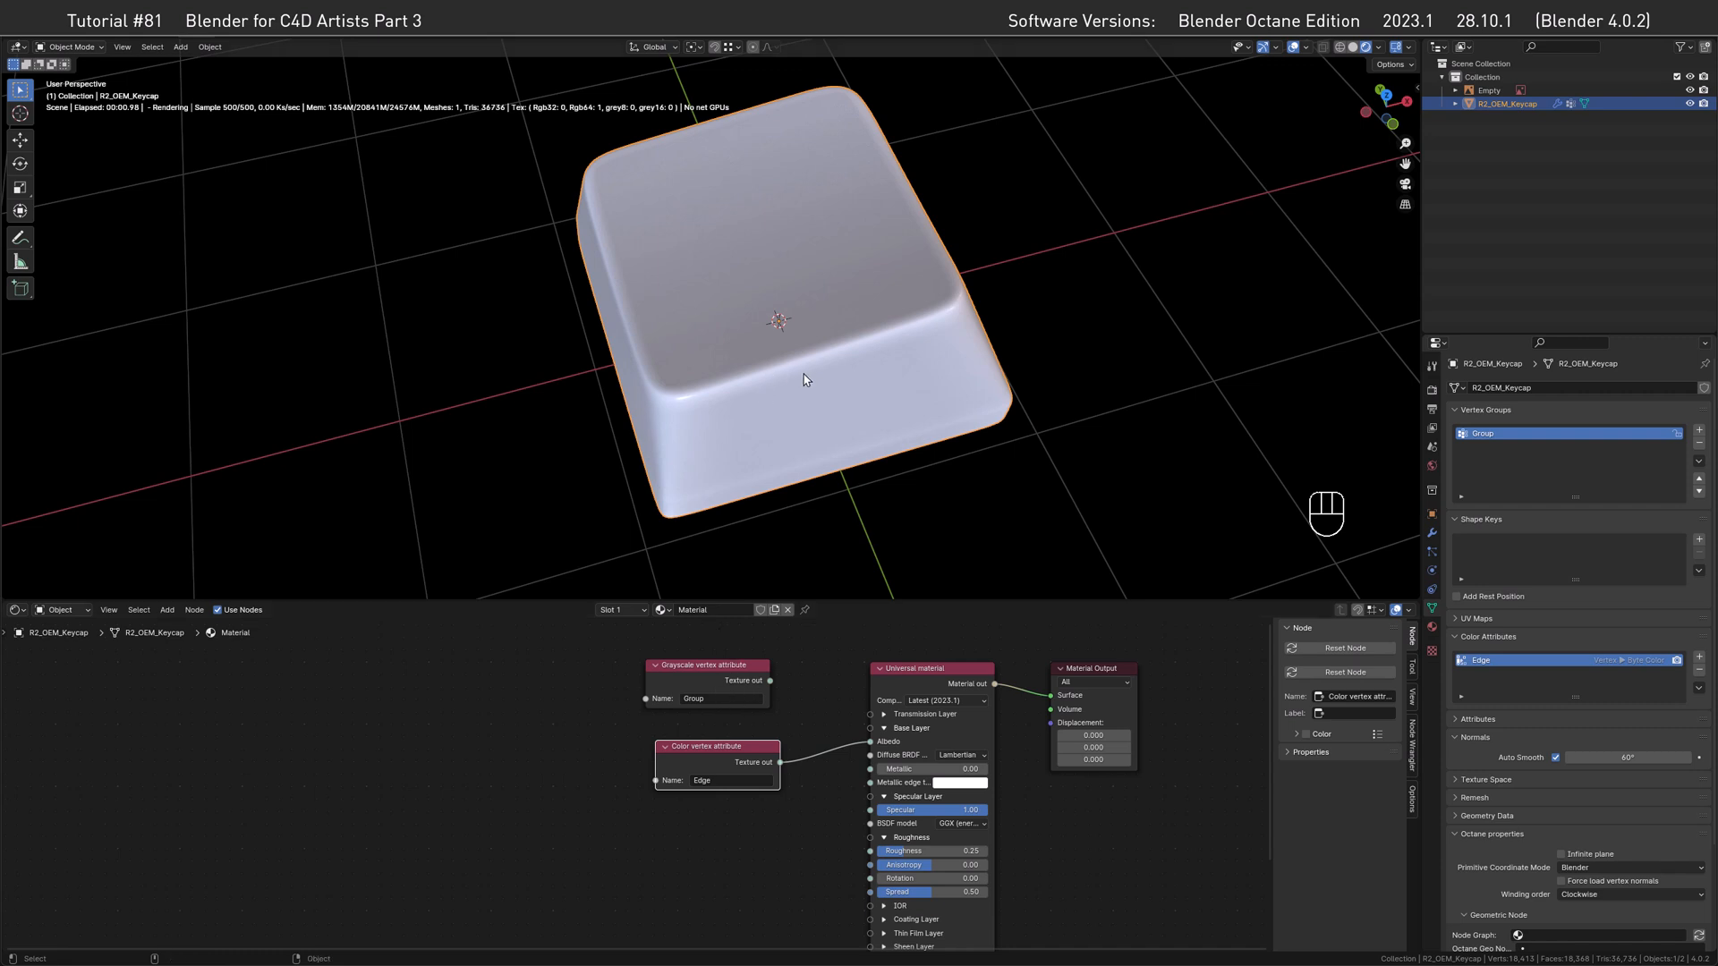
Move the Color vertex attribute node away and insert a Gradient map node between it and the Albedo input.
drag(716, 748, 444, 797)
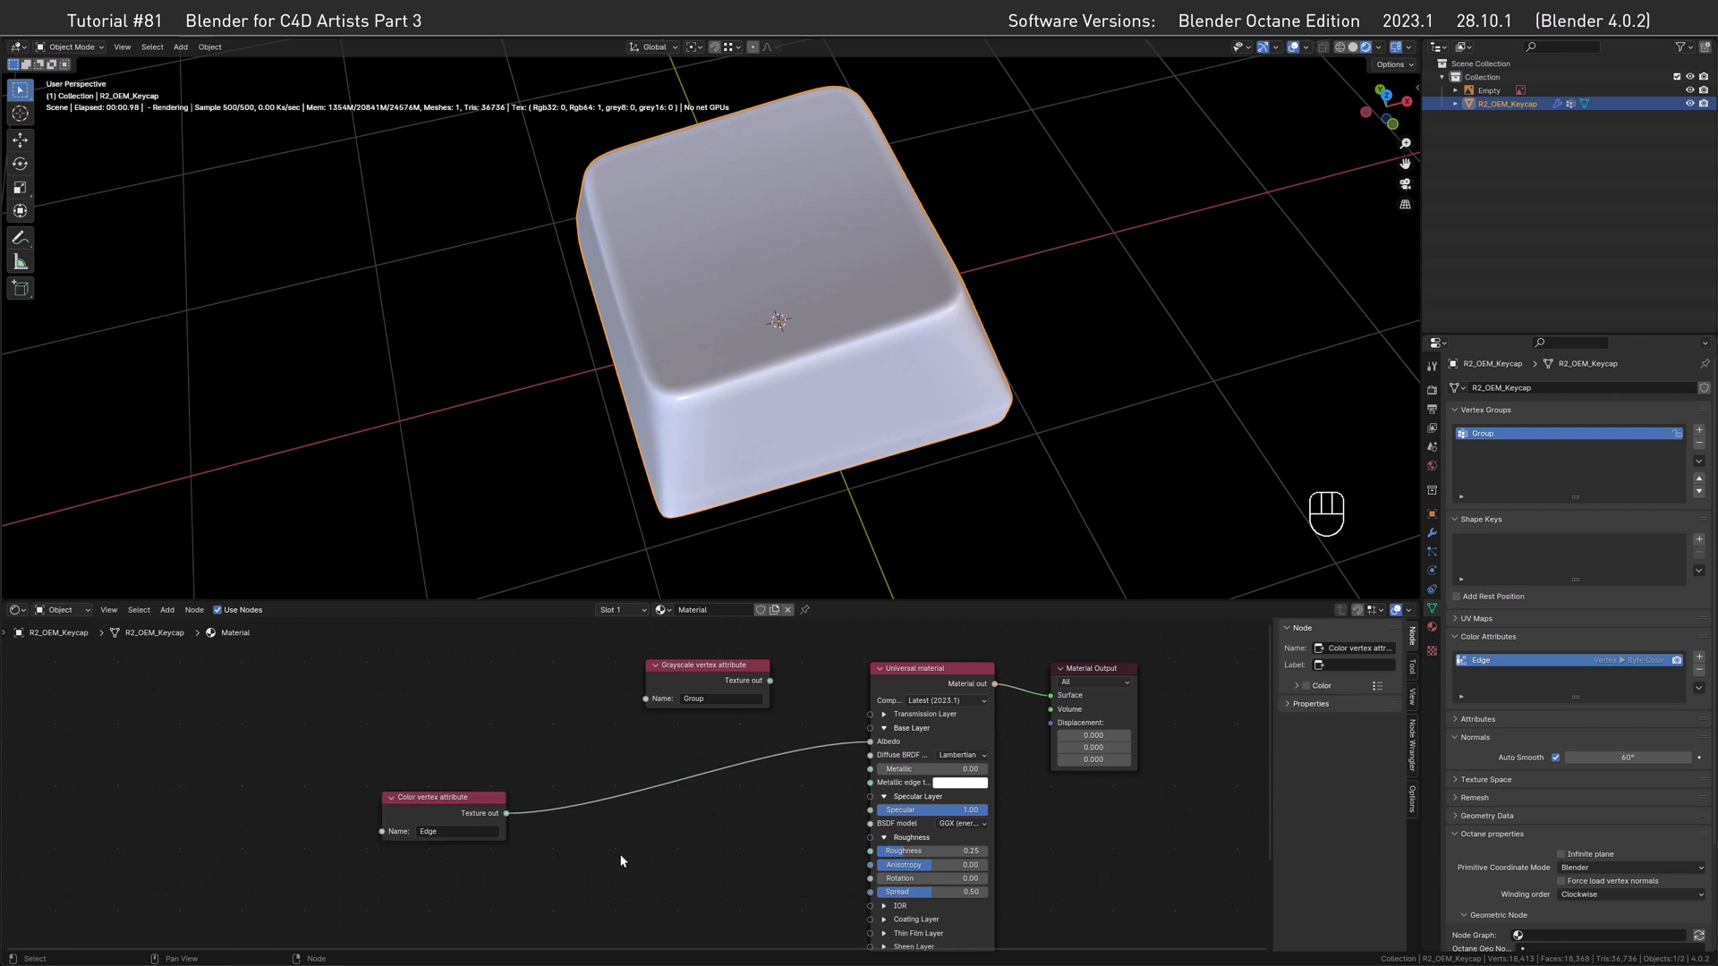
key(shift+a)
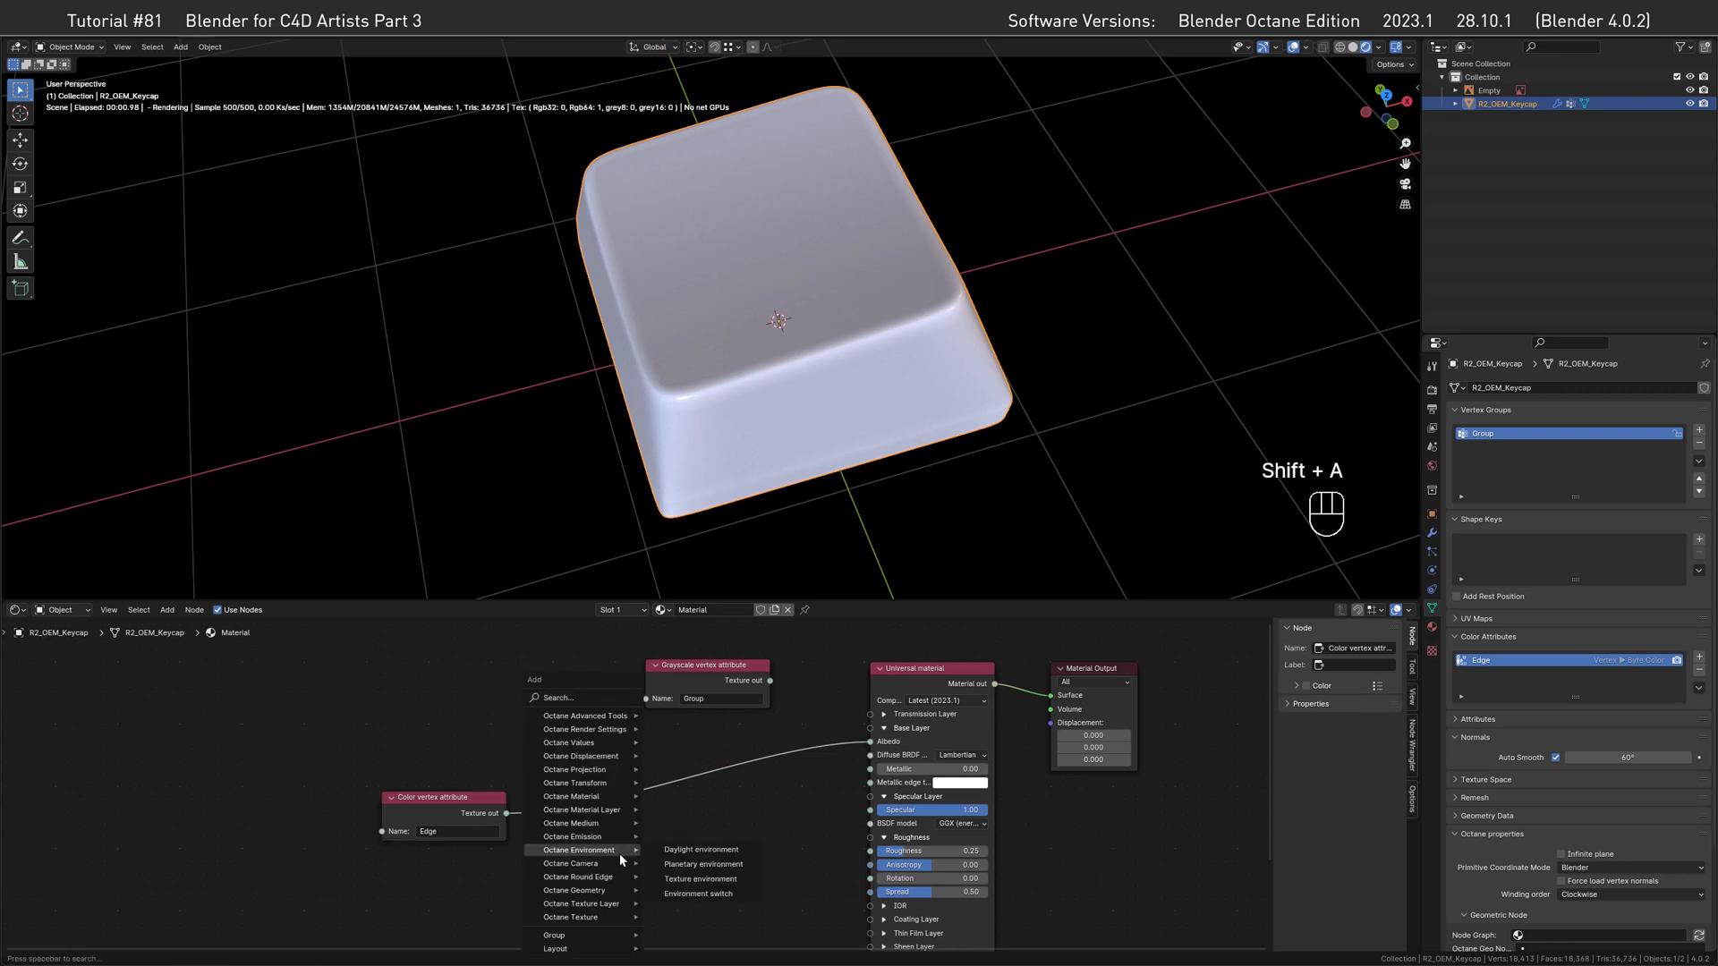
text(grad)
key(Return)
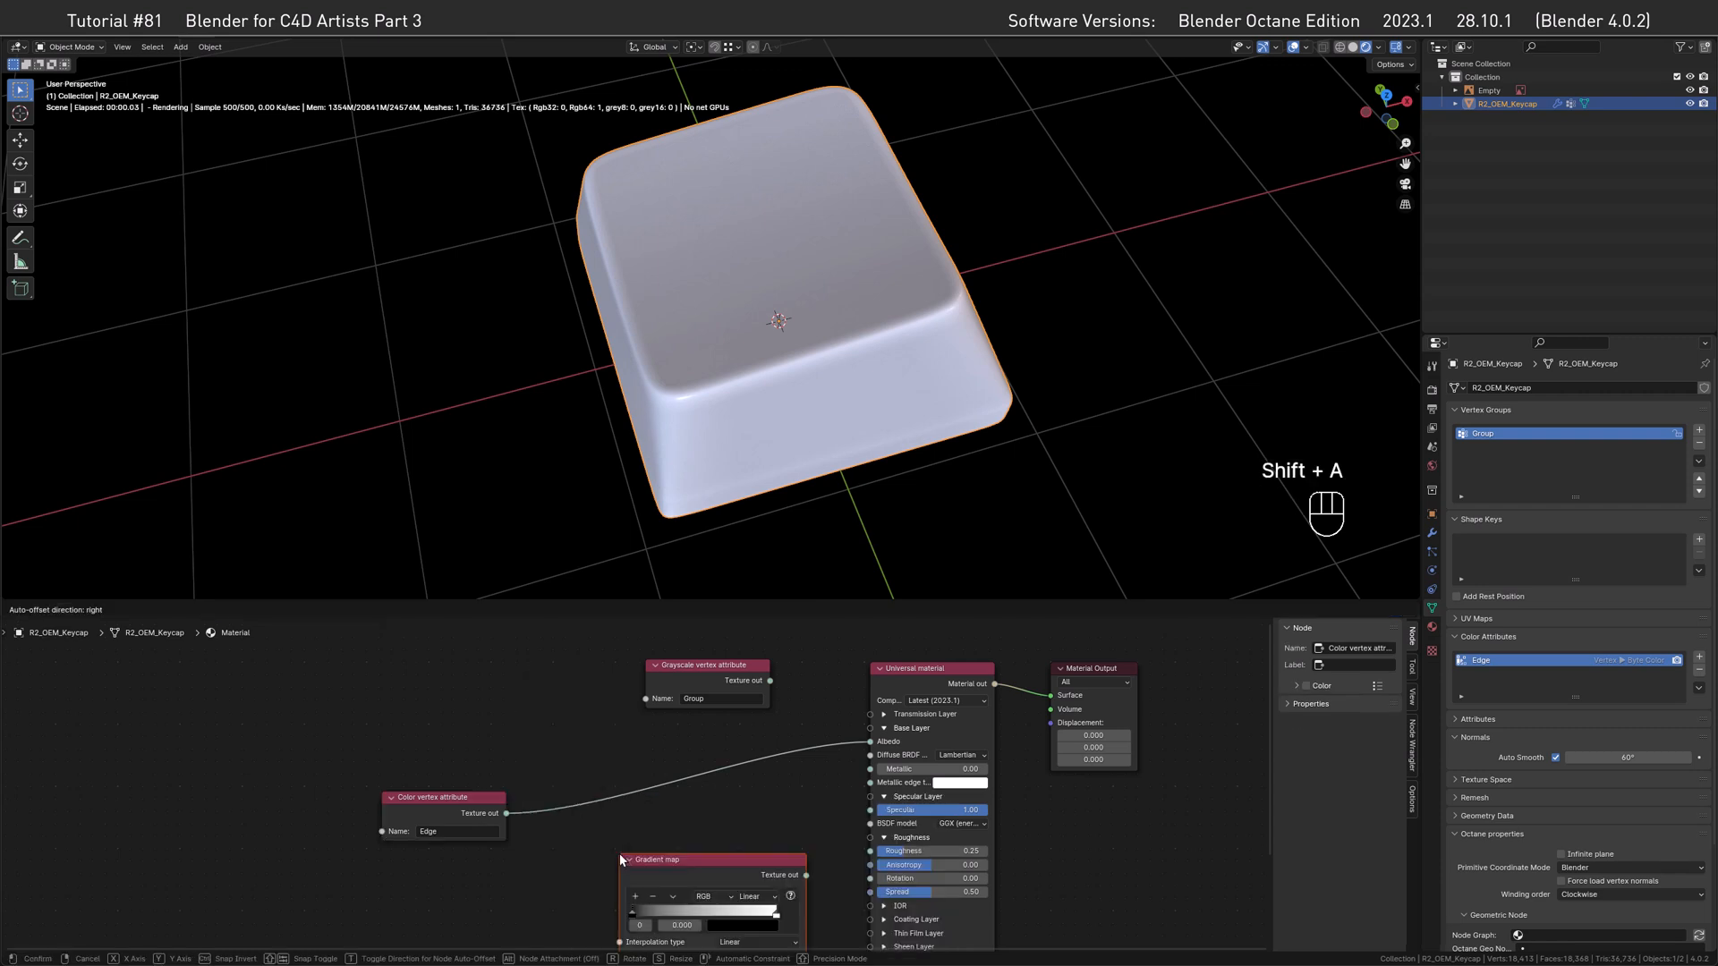
click(693, 769)
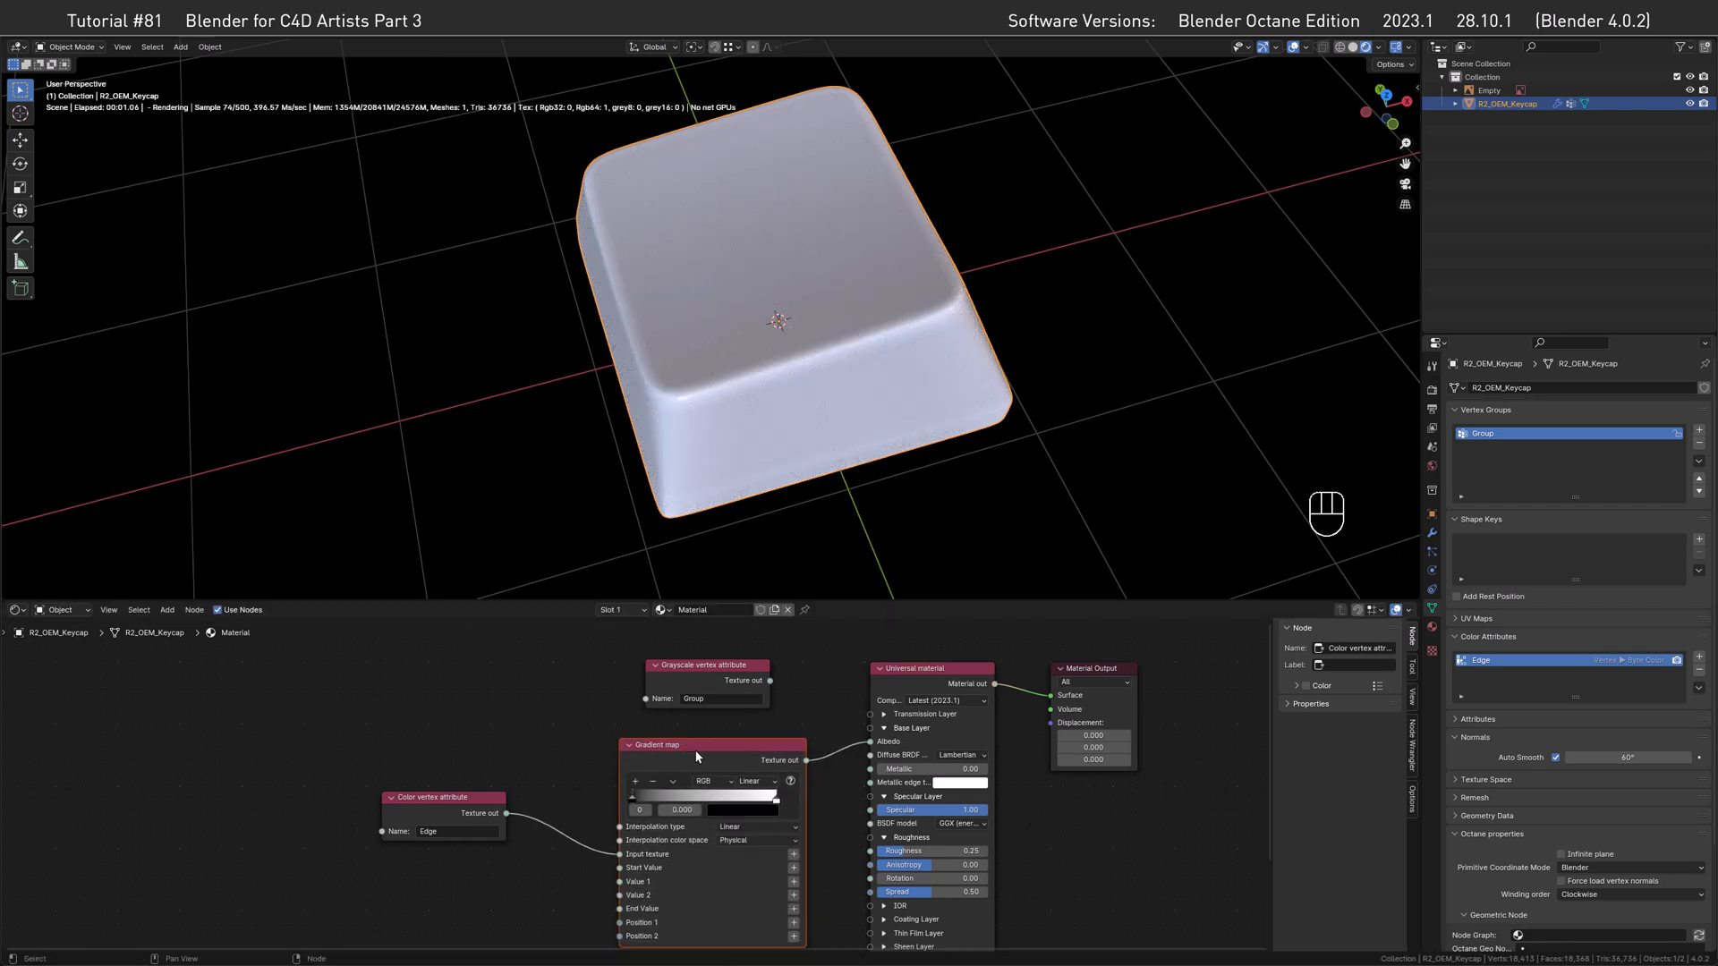
Adjust the Gradient map's black stop while inspecting the keycap's edges and underside, ending at position 0.083.
drag(627, 771, 714, 784)
alt+drag(678, 357, 756, 426)
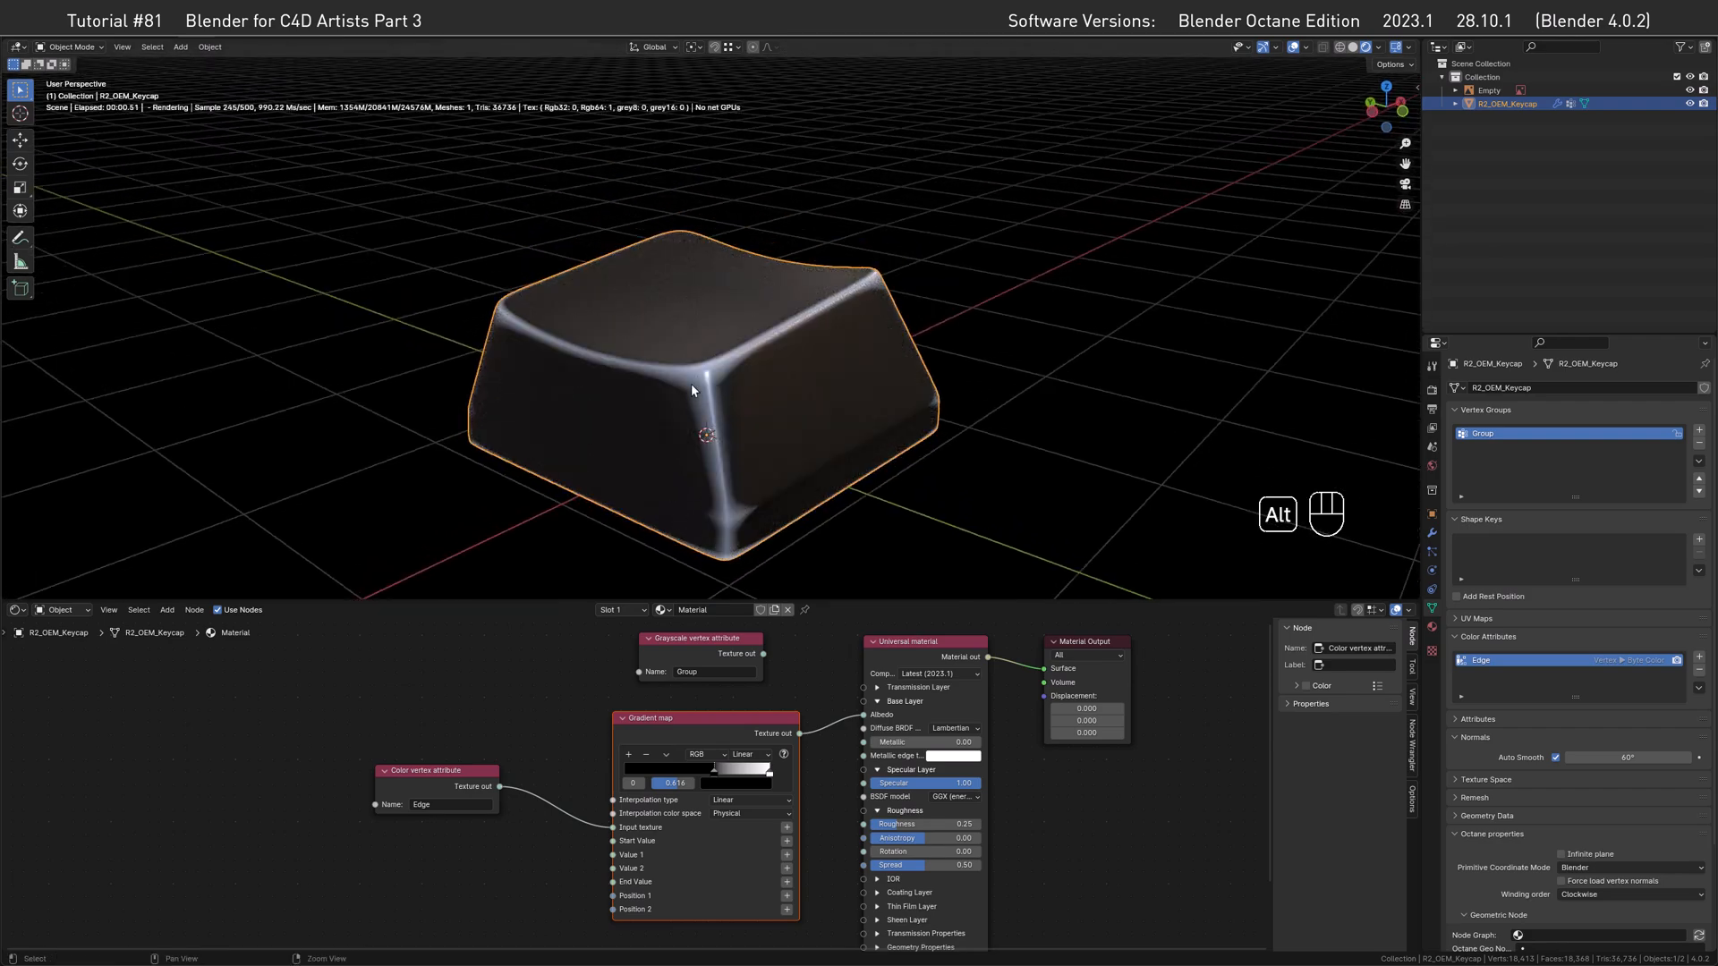
mouse_move(743, 337)
alt+mouse_down()
mouse_move(752, 384)
mouse_move(802, 387)
mouse_move(812, 254)
mouse_move(761, 353)
mouse_move(772, 327)
alt+mouse_up()
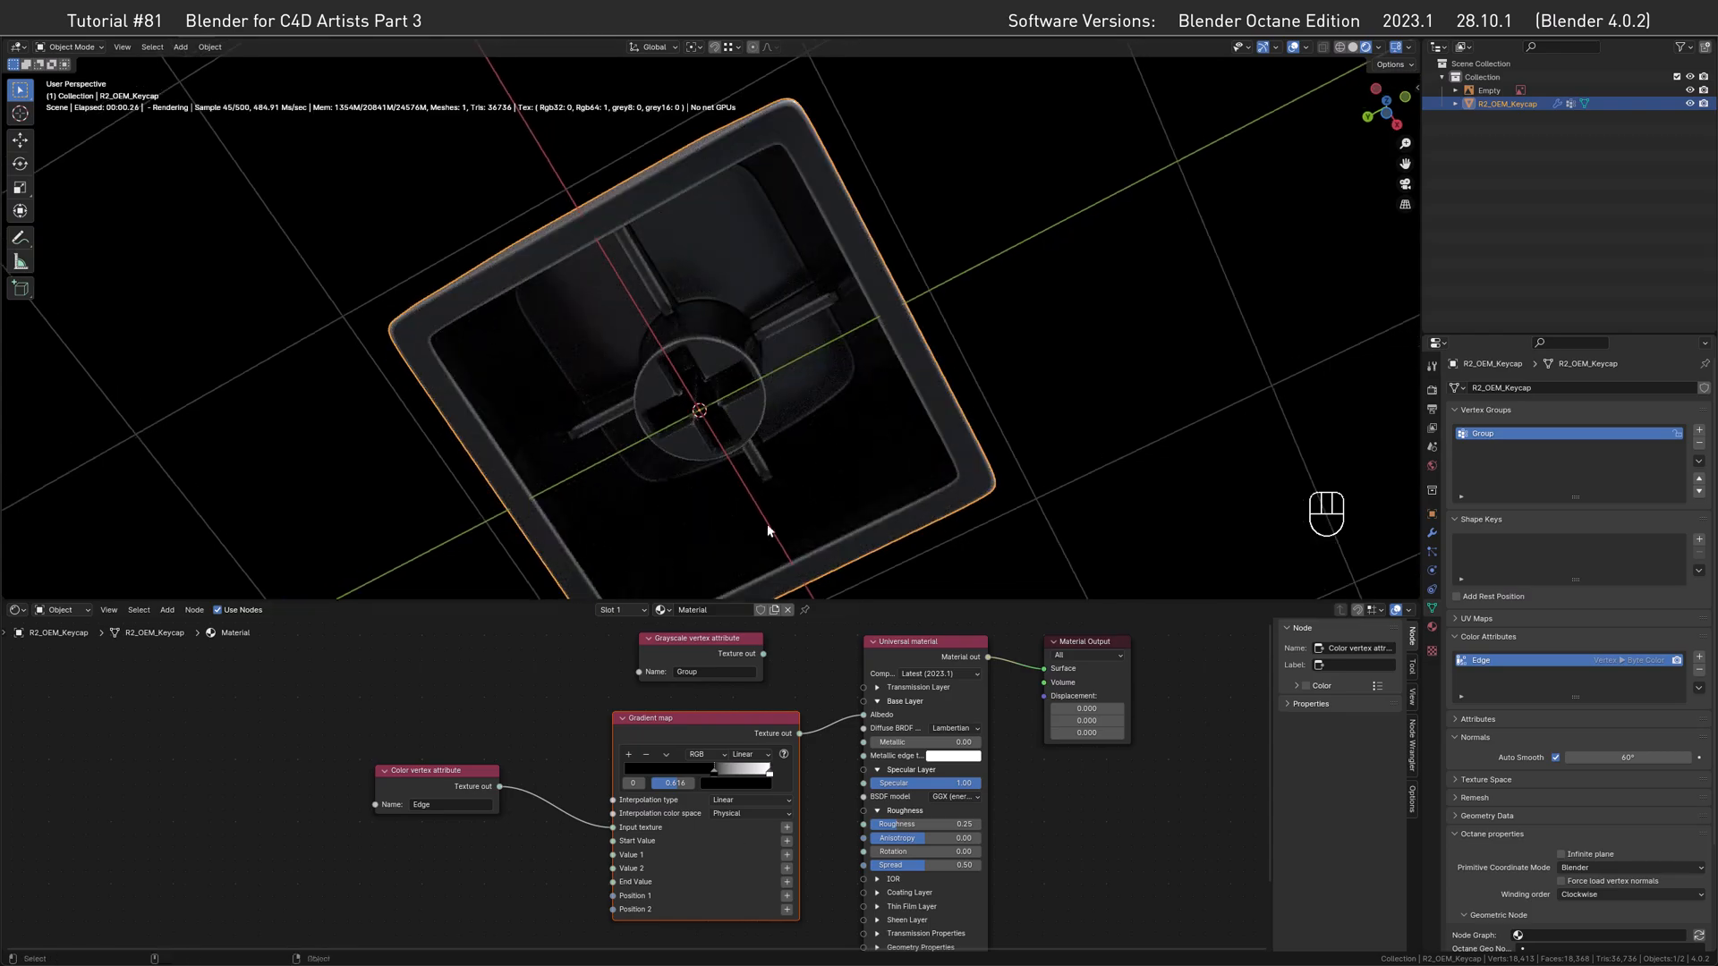
drag(713, 775, 637, 776)
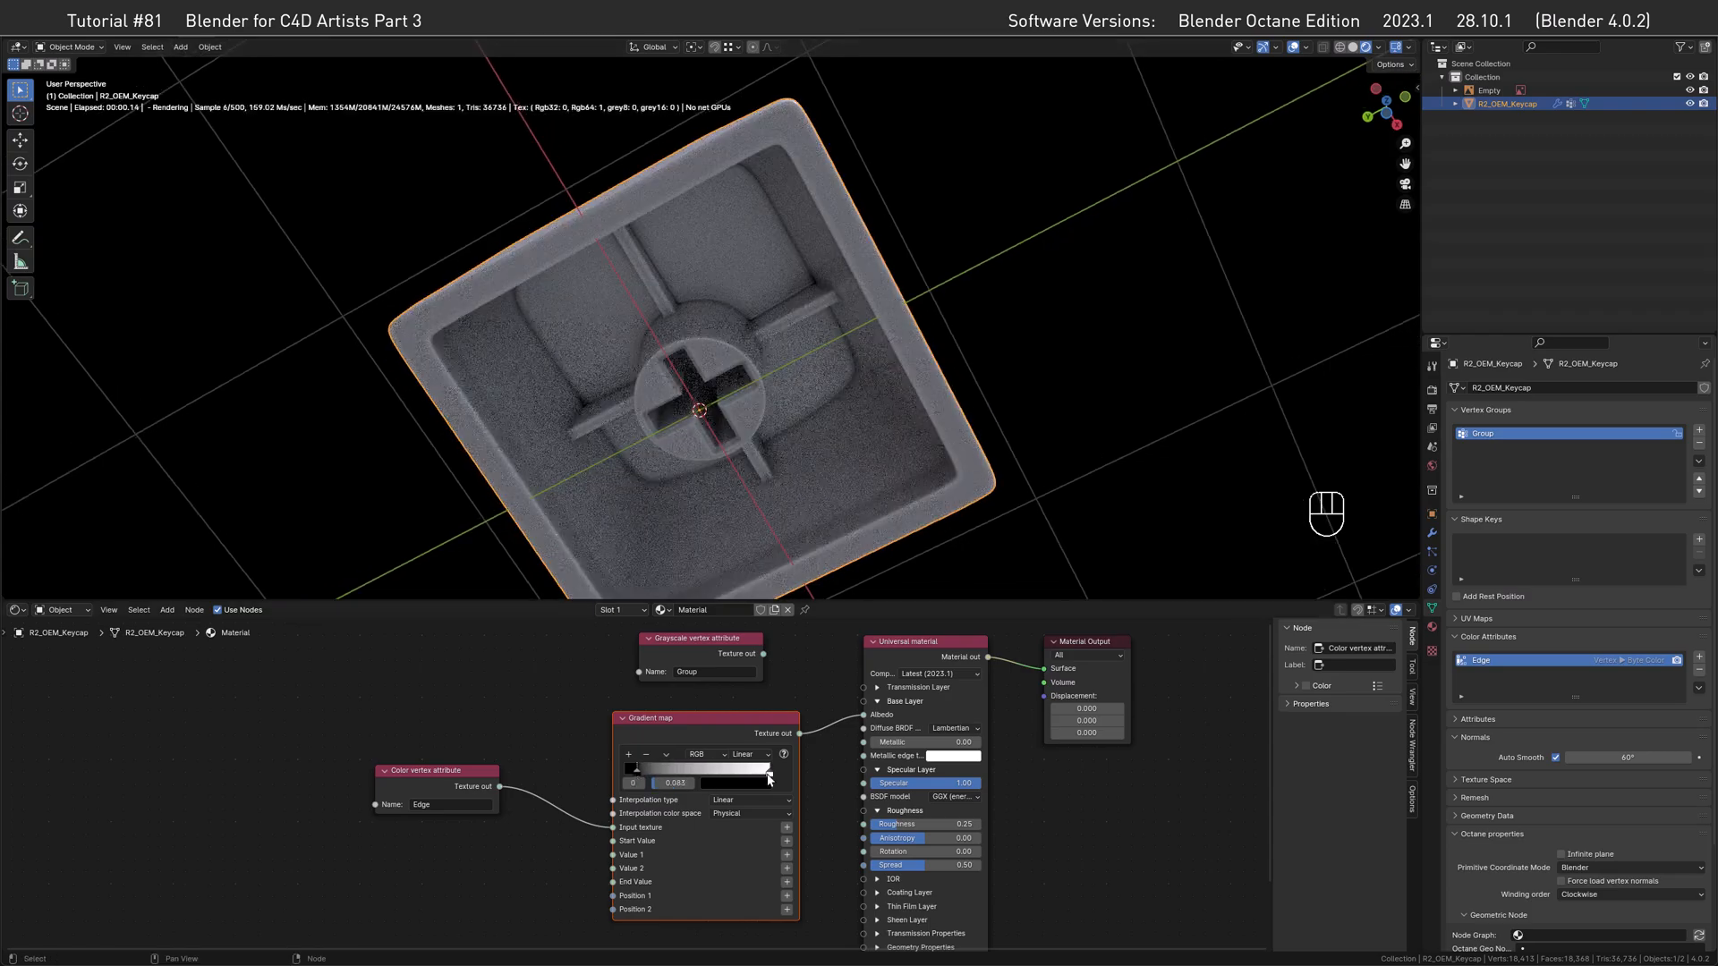
Reverse the Gradient map so white comes before black, with the black stop at position 0.421, and inspect the keycap's underside and top.
drag(769, 776, 685, 770)
alt+drag(703, 385, 741, 340)
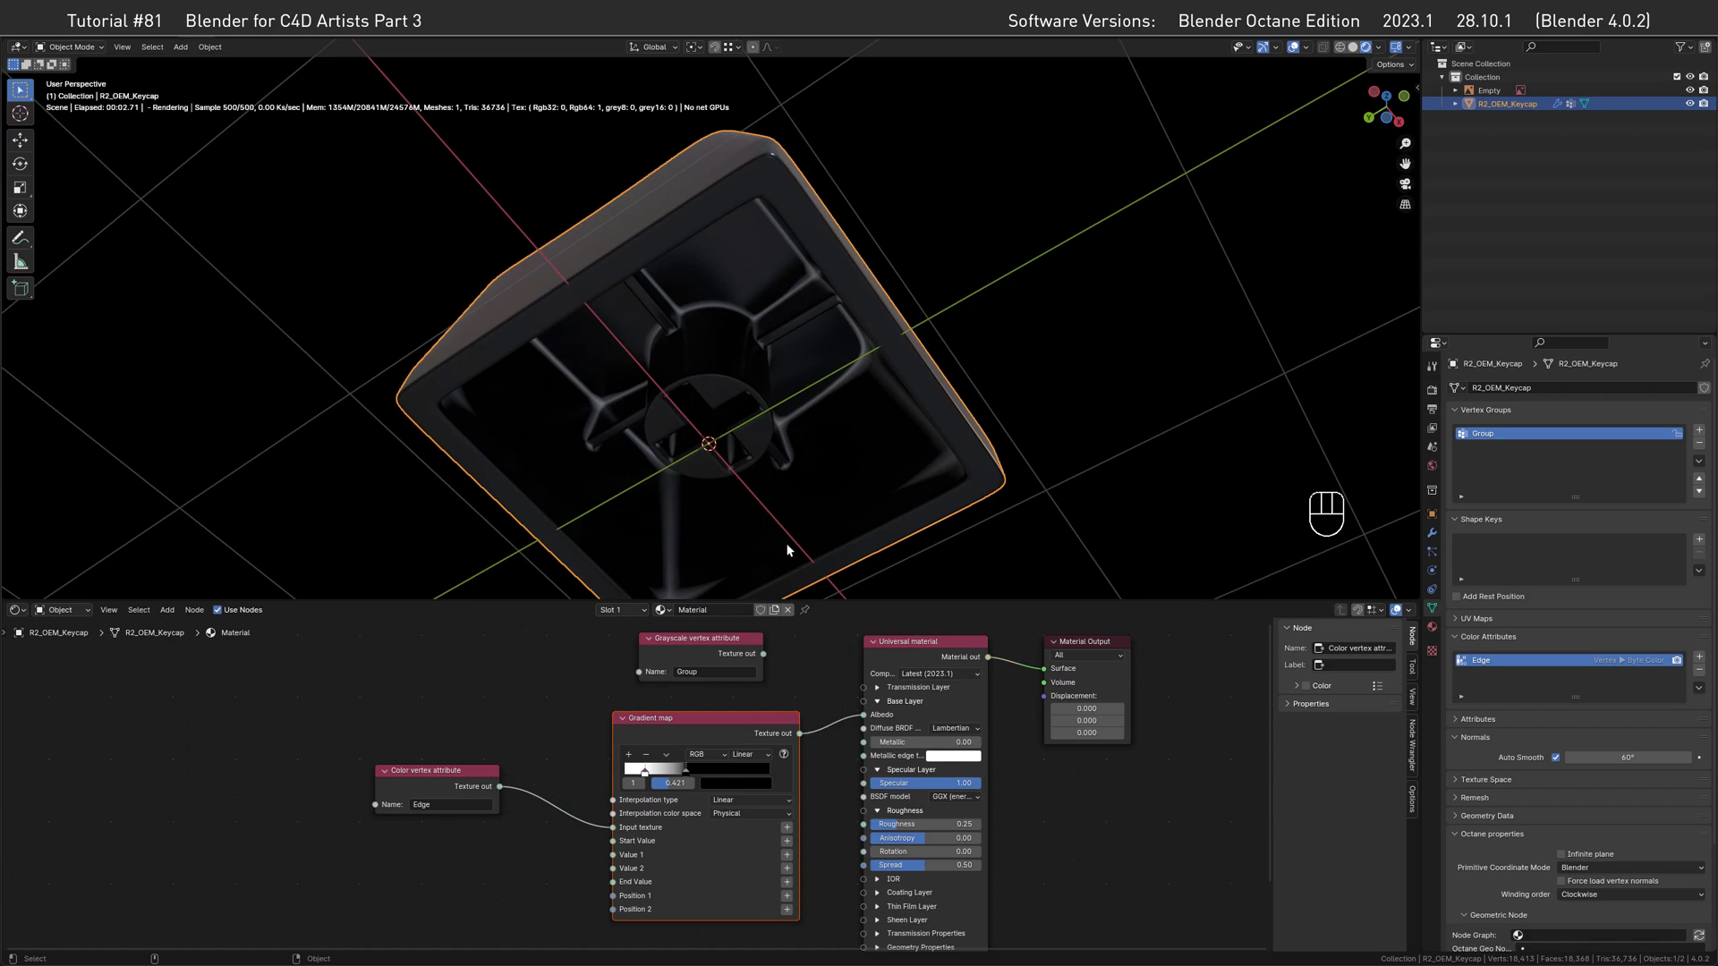
alt+drag(784, 440, 810, 590)
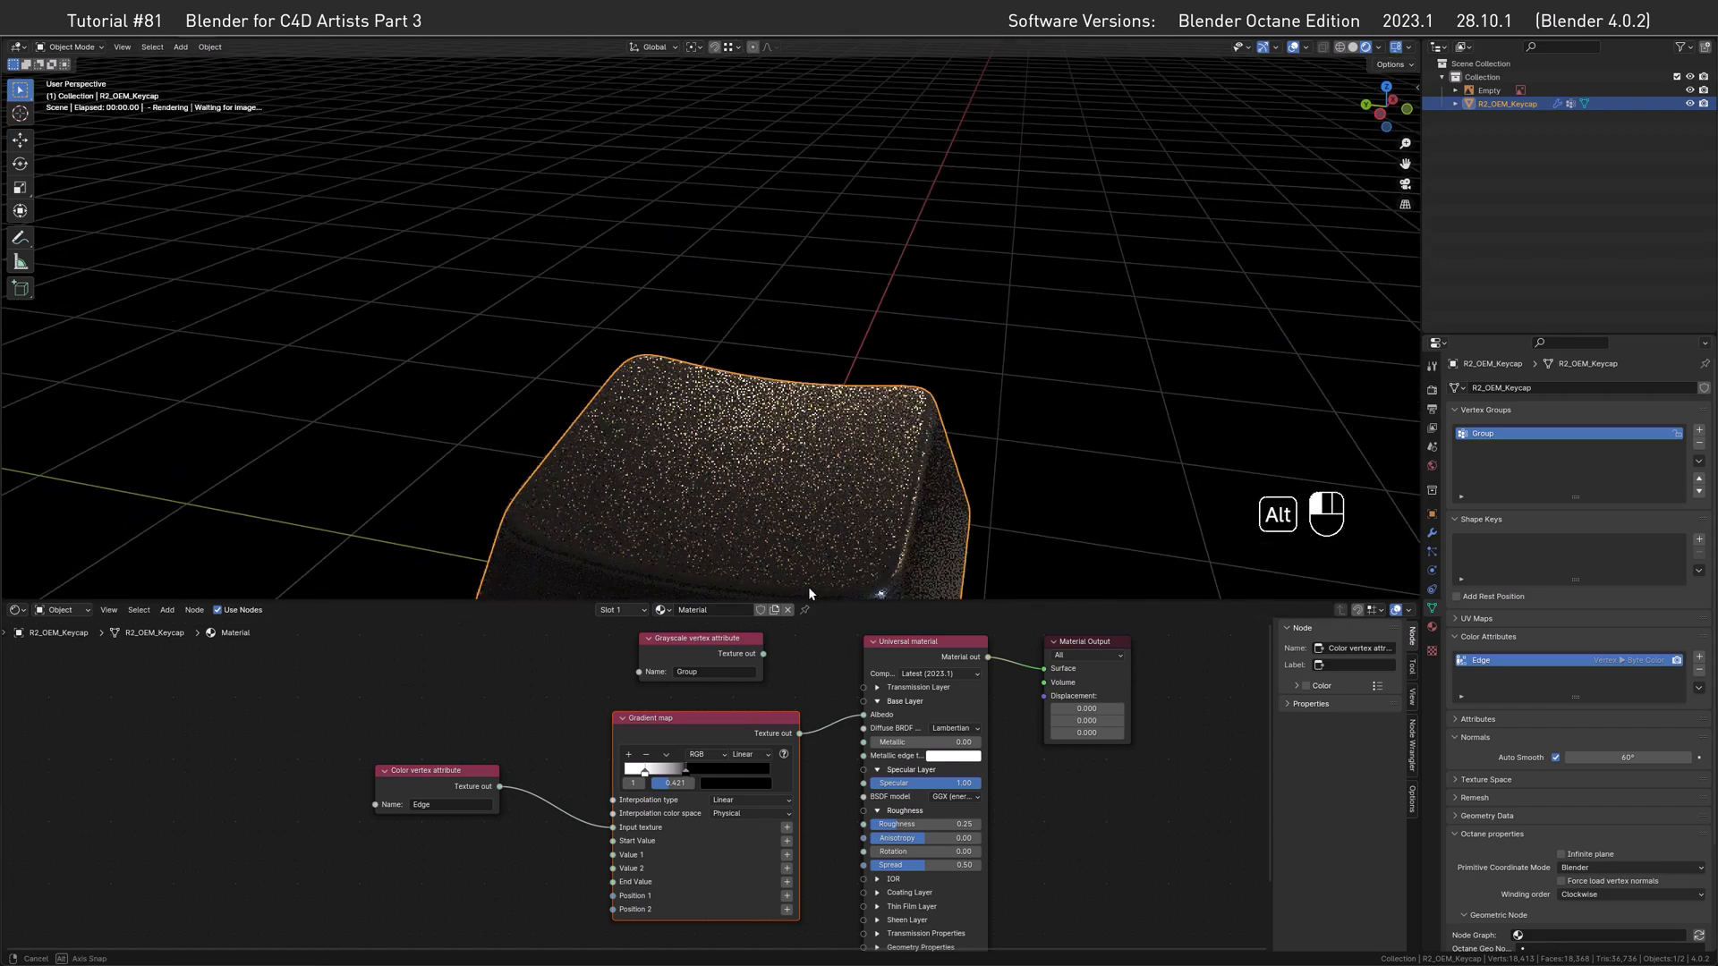
alt+middle_drag(801, 535, 774, 406)
alt+drag(784, 394, 707, 383)
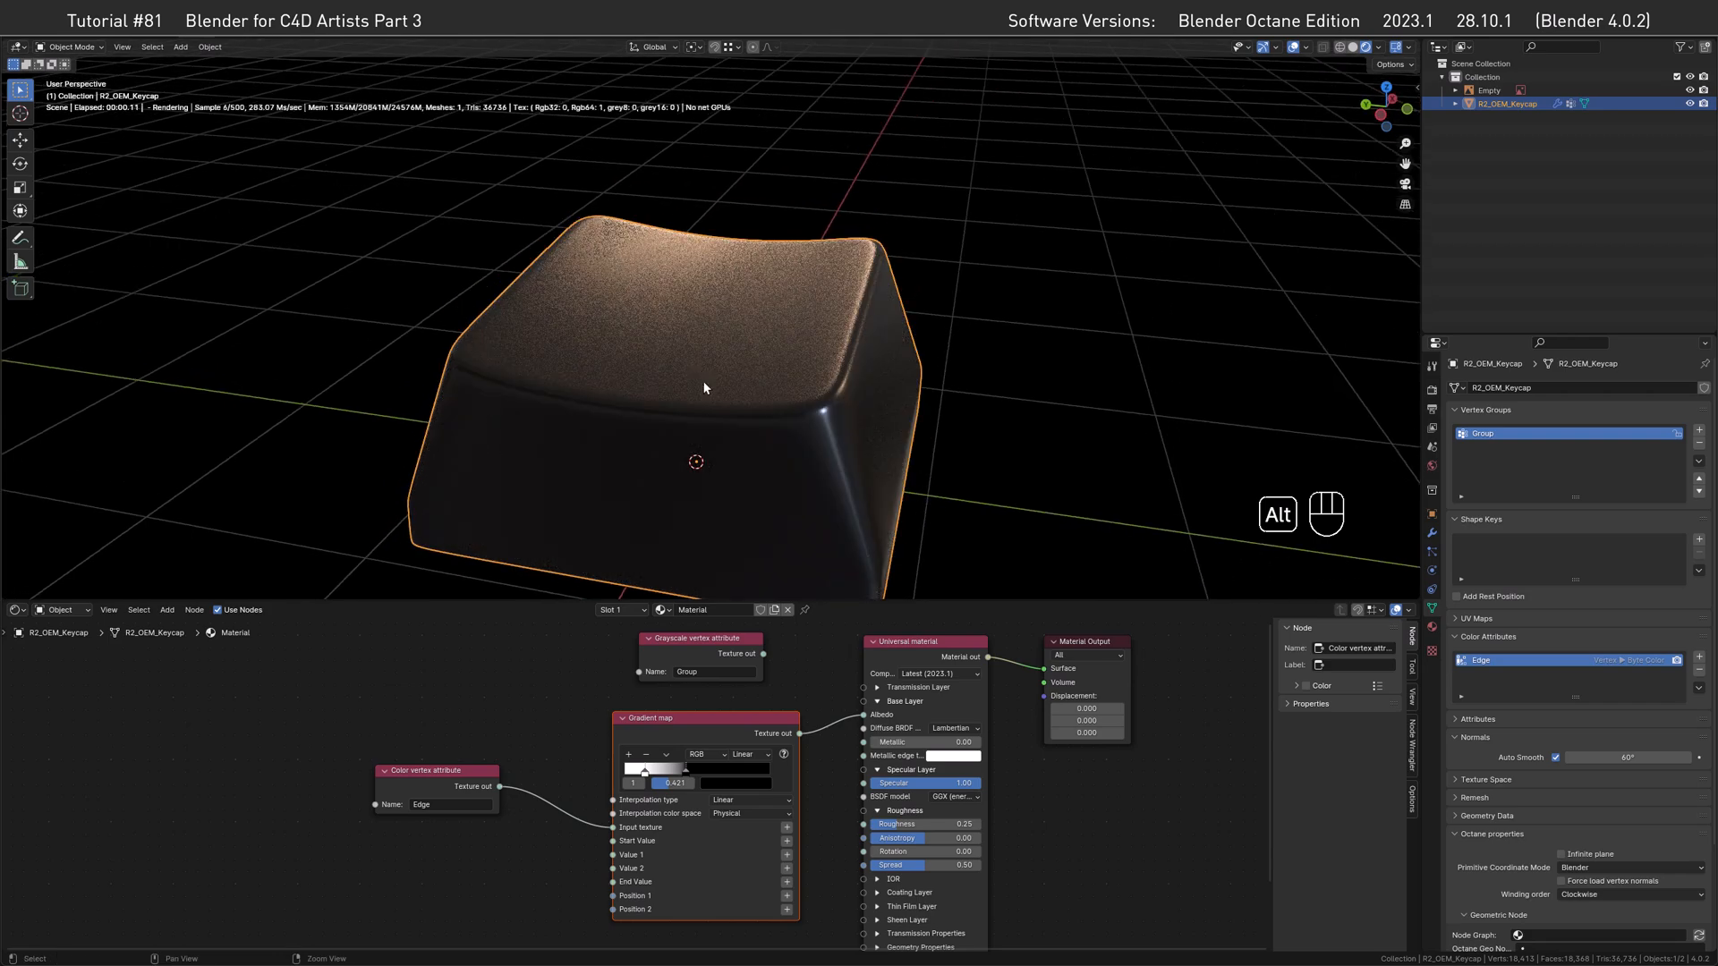
Add a Noise texture node below the Gradient map, beside the Universal material.
middle_drag(823, 834, 850, 639)
click(683, 787)
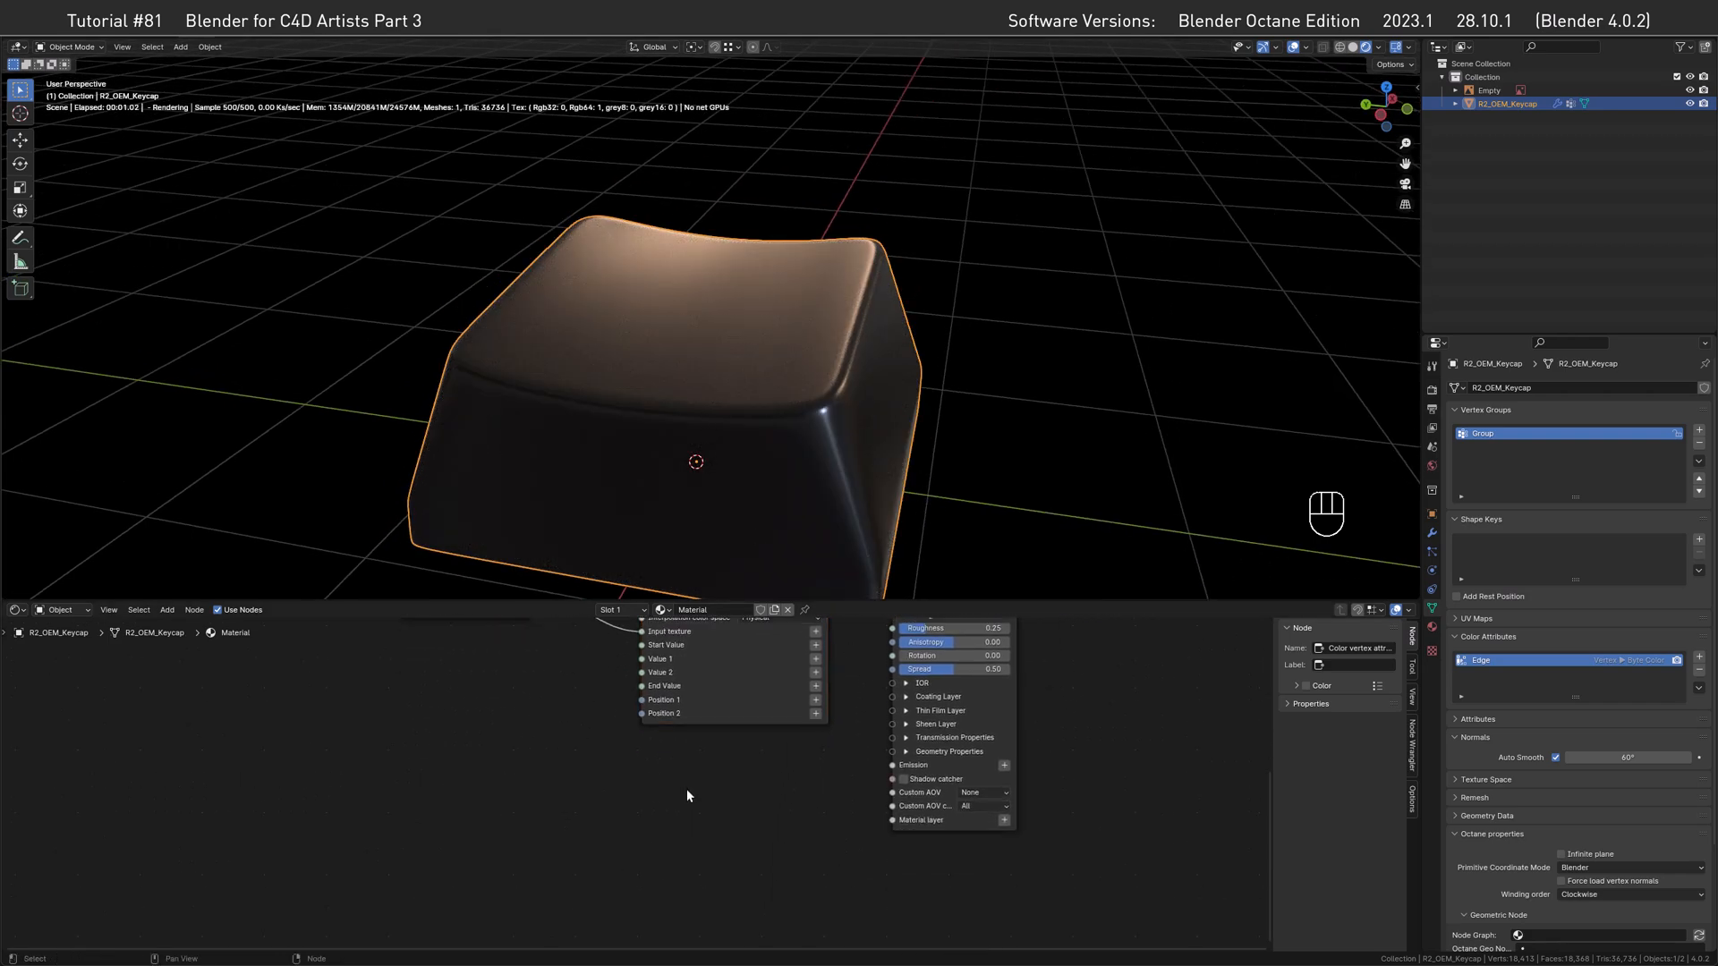
key(shift+a)
text(noise)
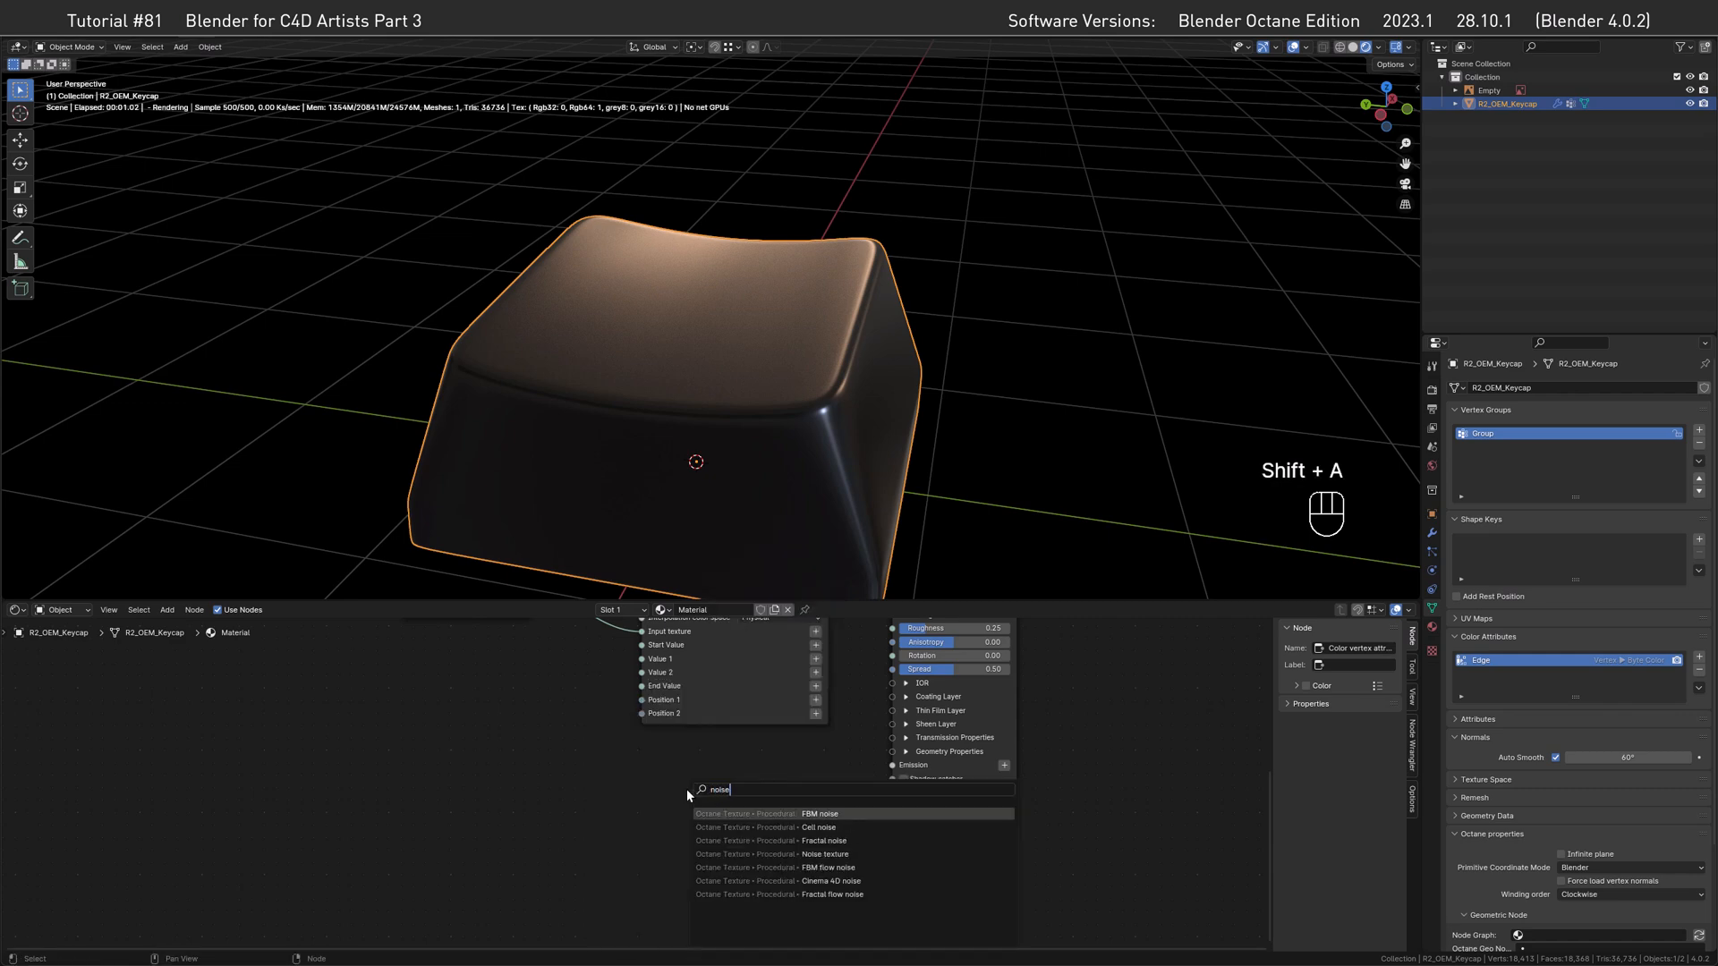
click(793, 855)
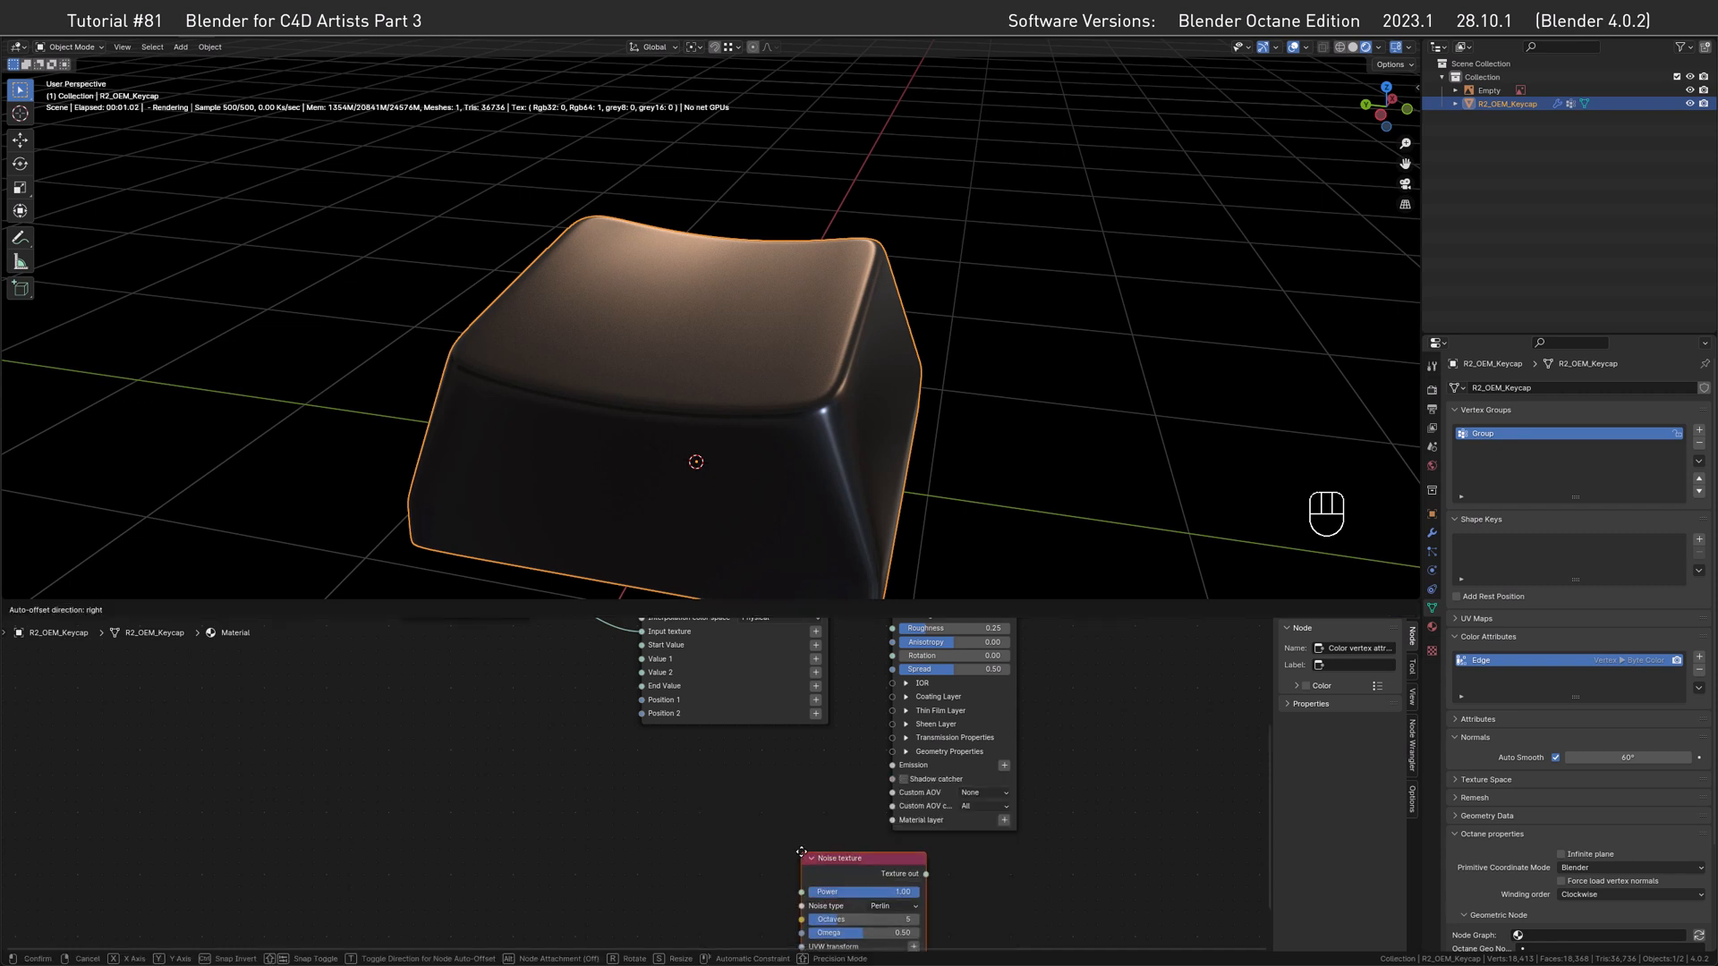
click(700, 753)
click(828, 877)
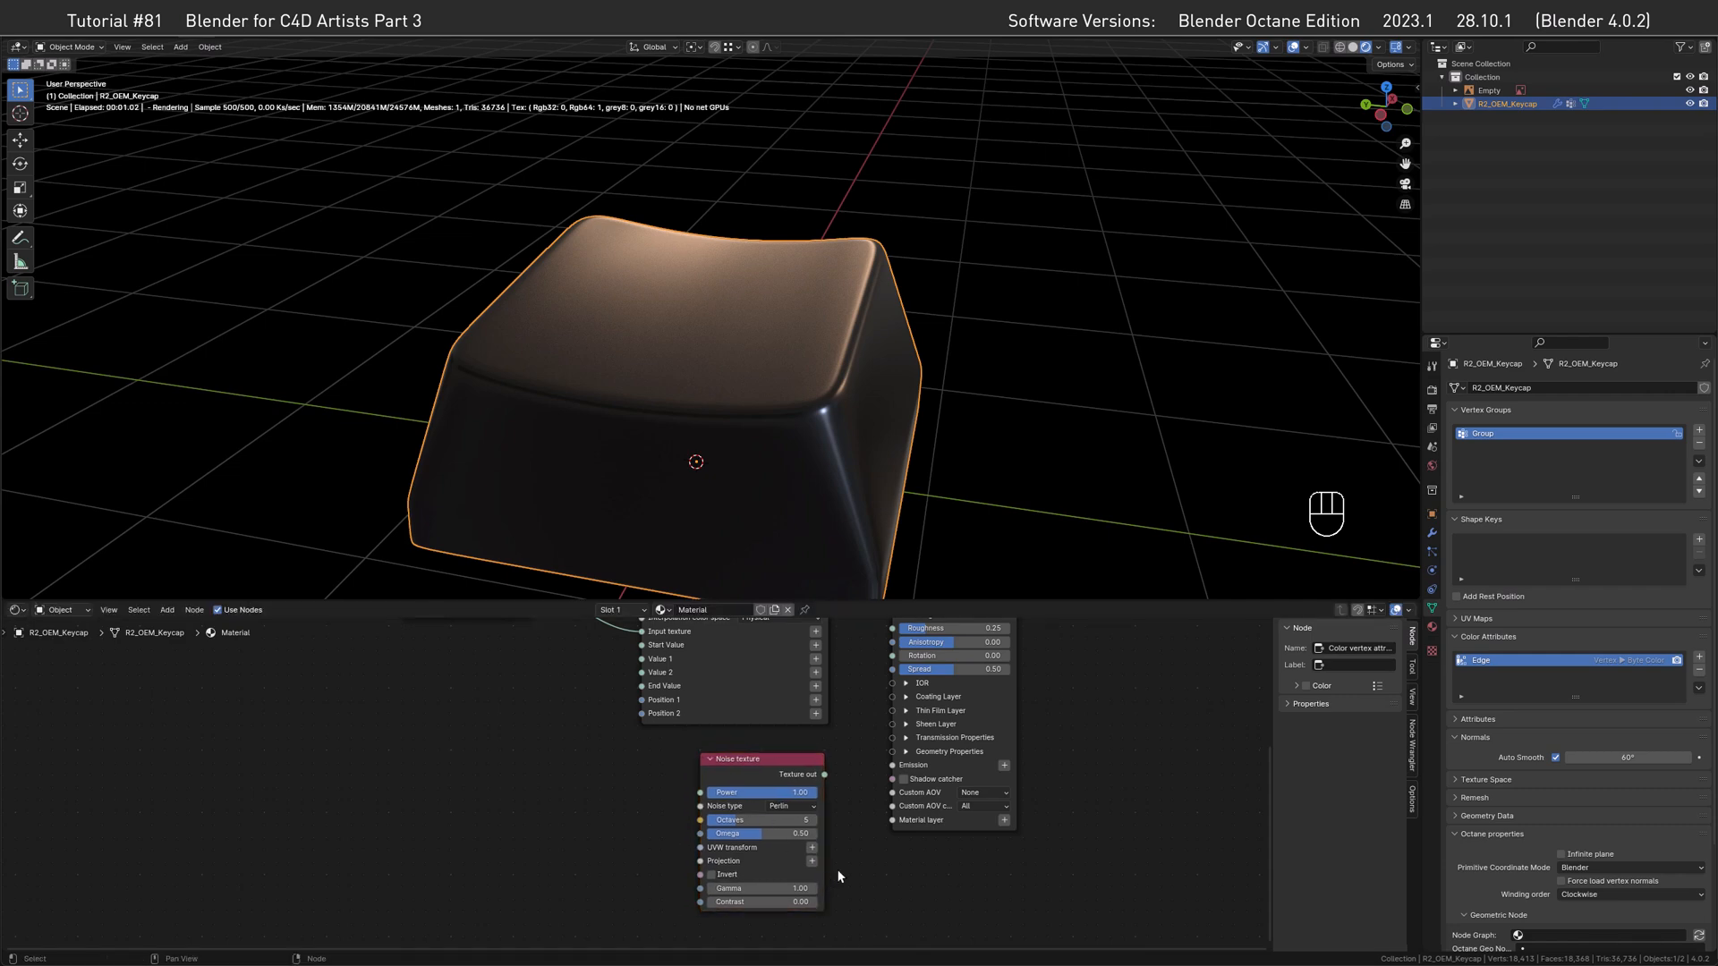
Expand the Universal material's Geometry Properties and connect the Noise texture to the Bump input.
drag(791, 767, 891, 766)
click(908, 752)
drag(721, 771, 741, 753)
alt+drag(544, 567, 594, 429)
alt+middle_drag(479, 795, 546, 781)
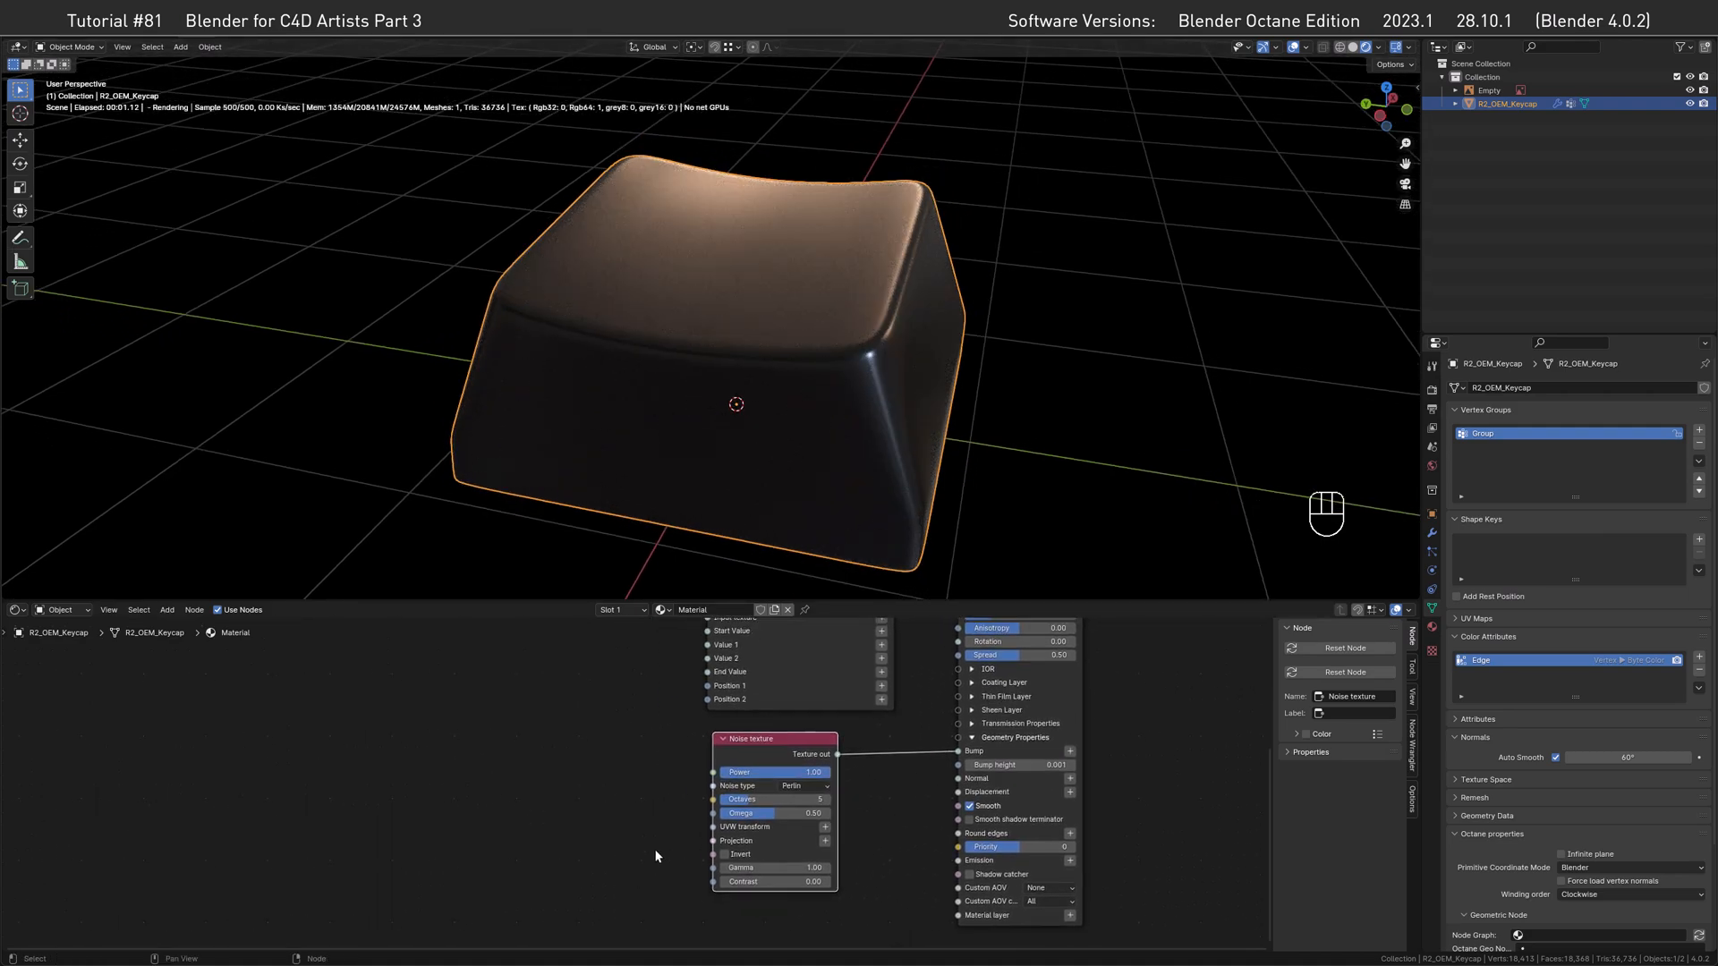
Add an XYZ to UVW Projection to the Noise texture's Projection input, with a 3D transformation node feeding its XYZ transformation.
click(825, 844)
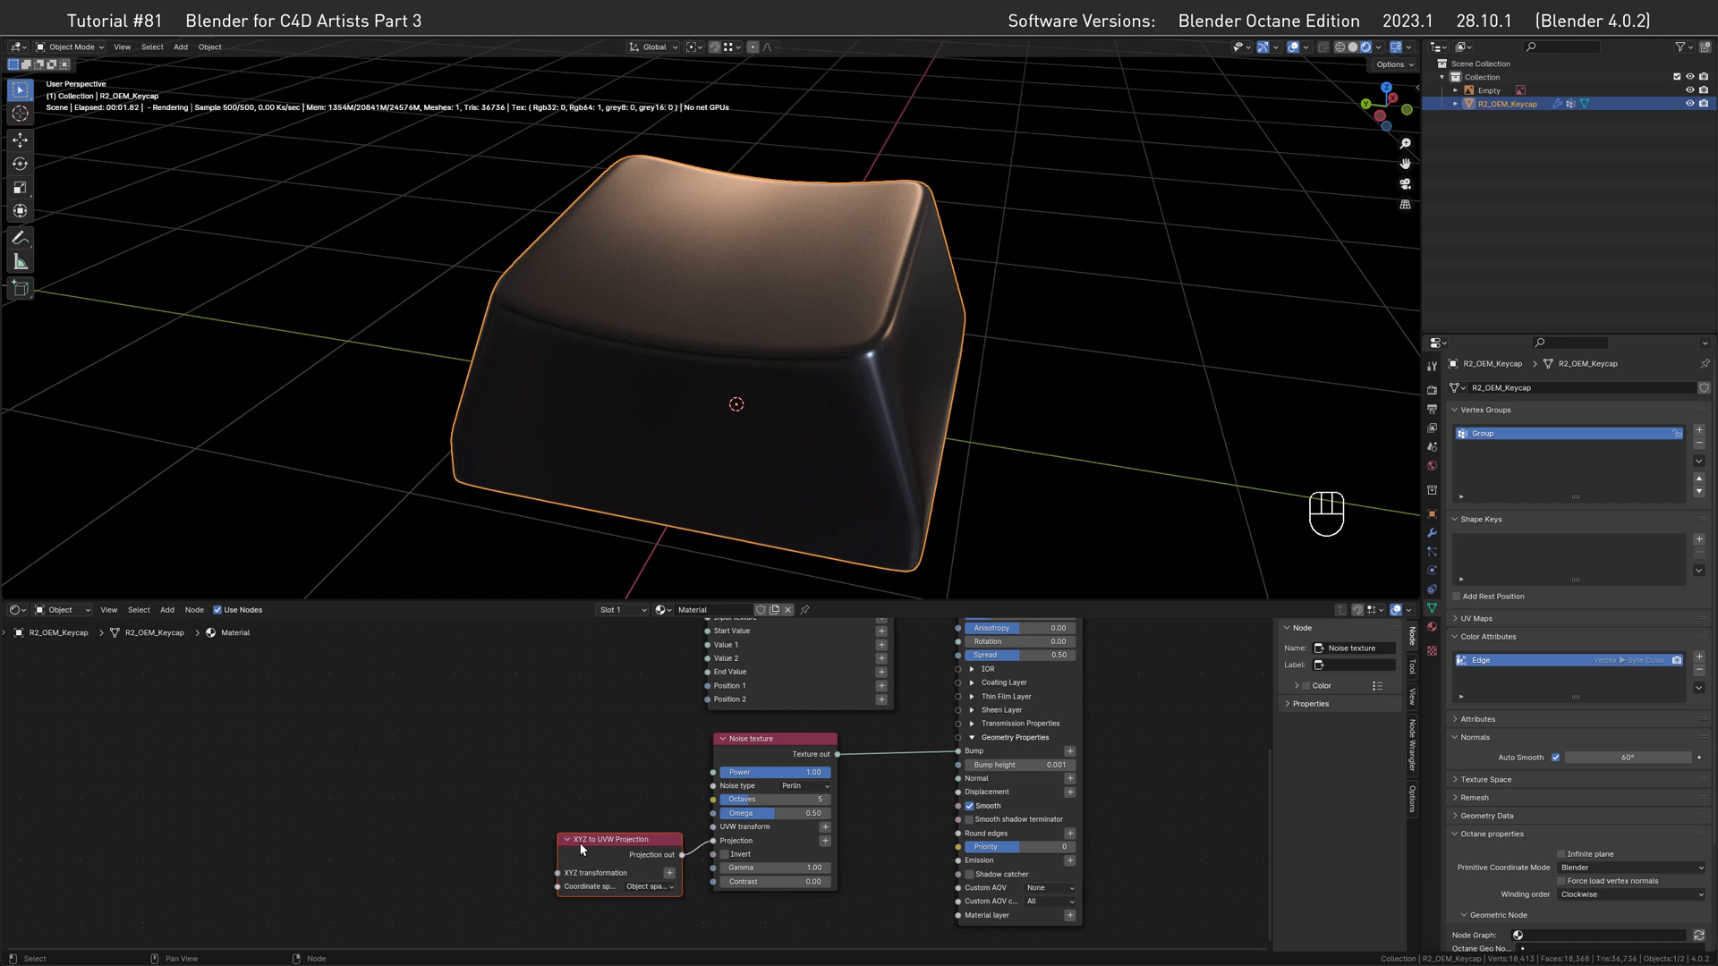
drag(606, 847, 620, 821)
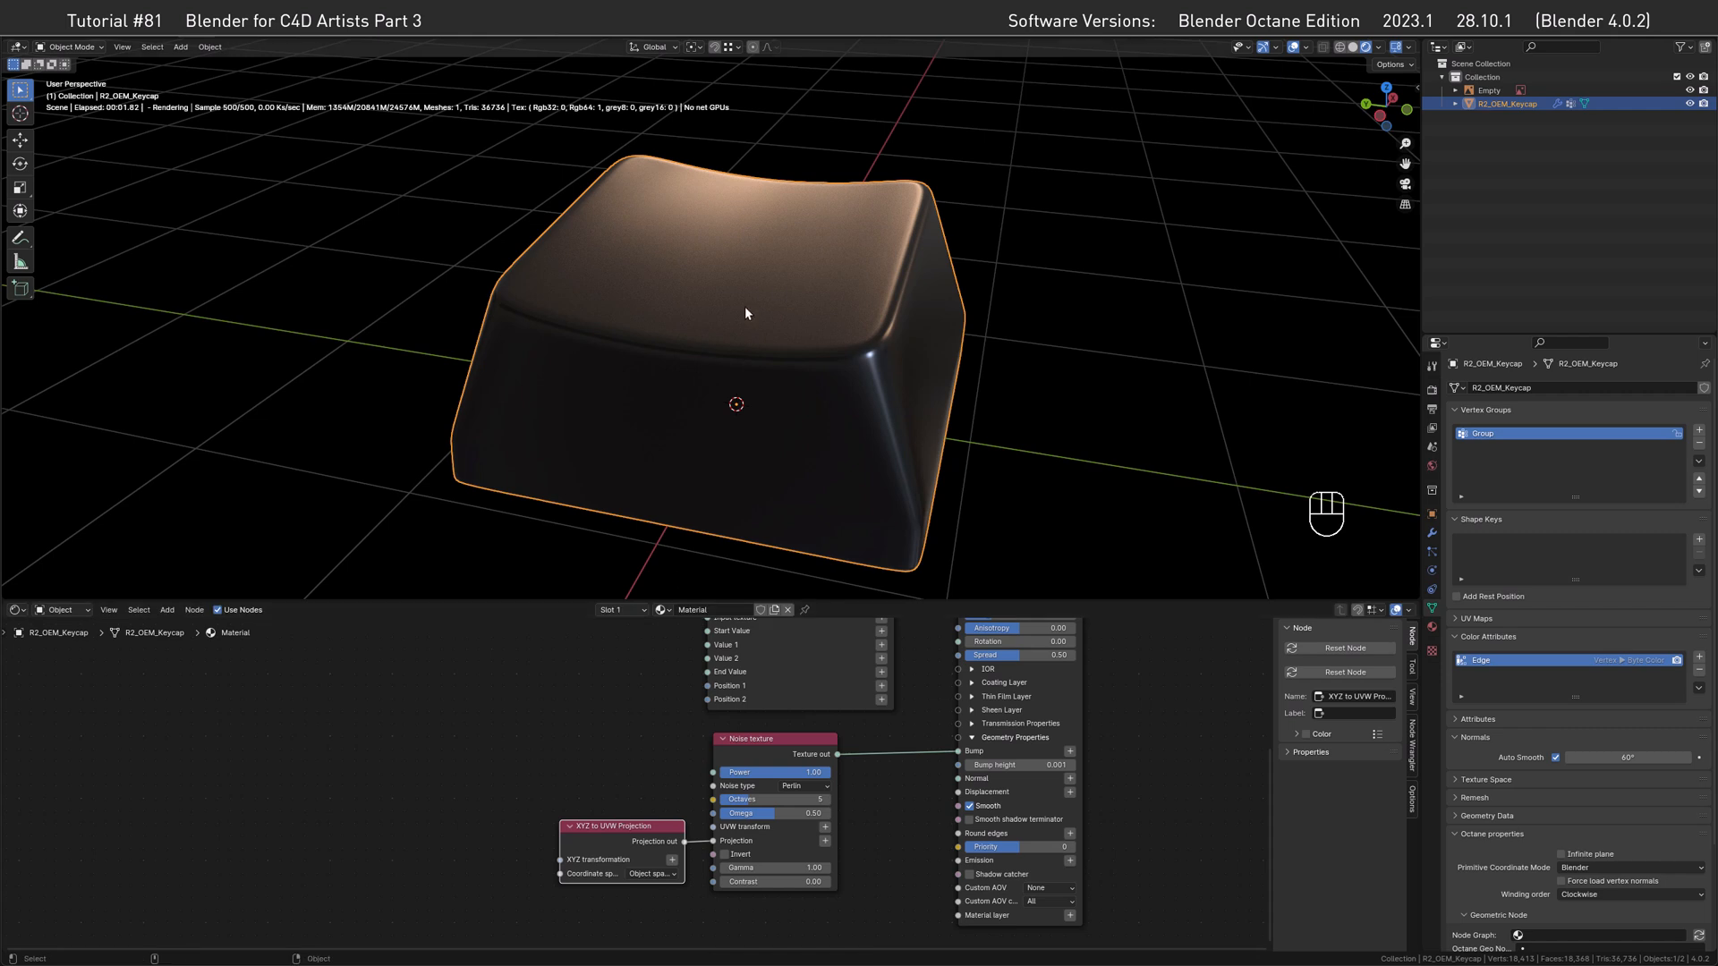
click(673, 862)
mouse_move(629, 849)
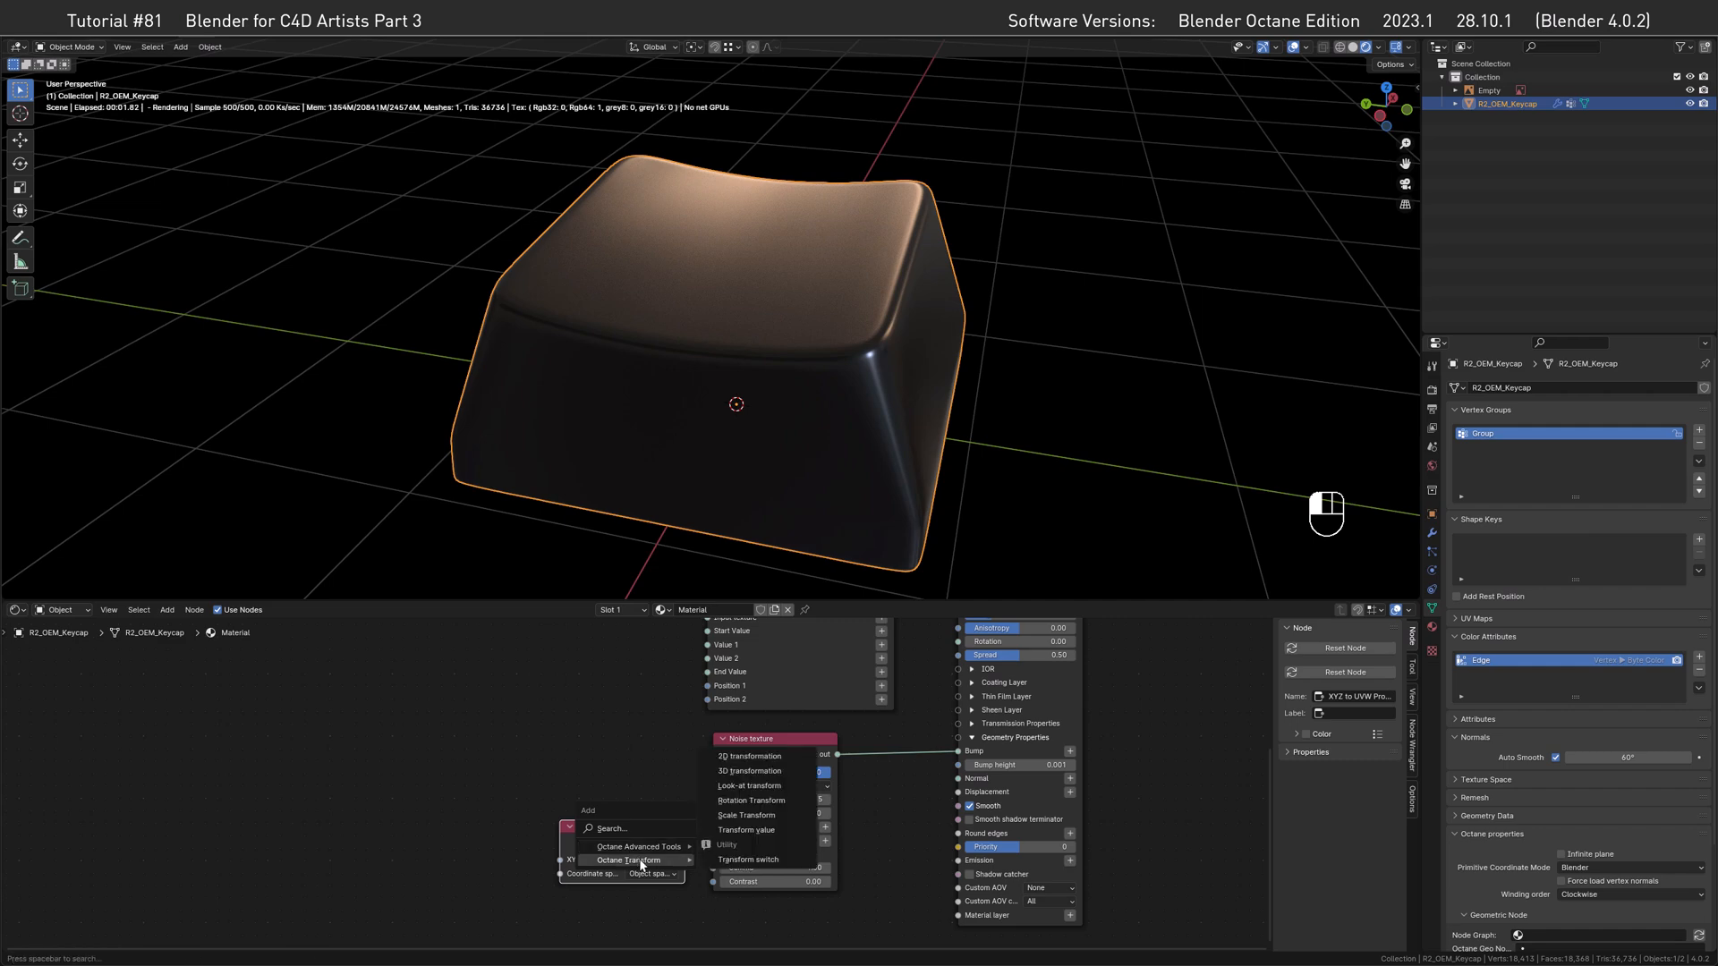
click(749, 771)
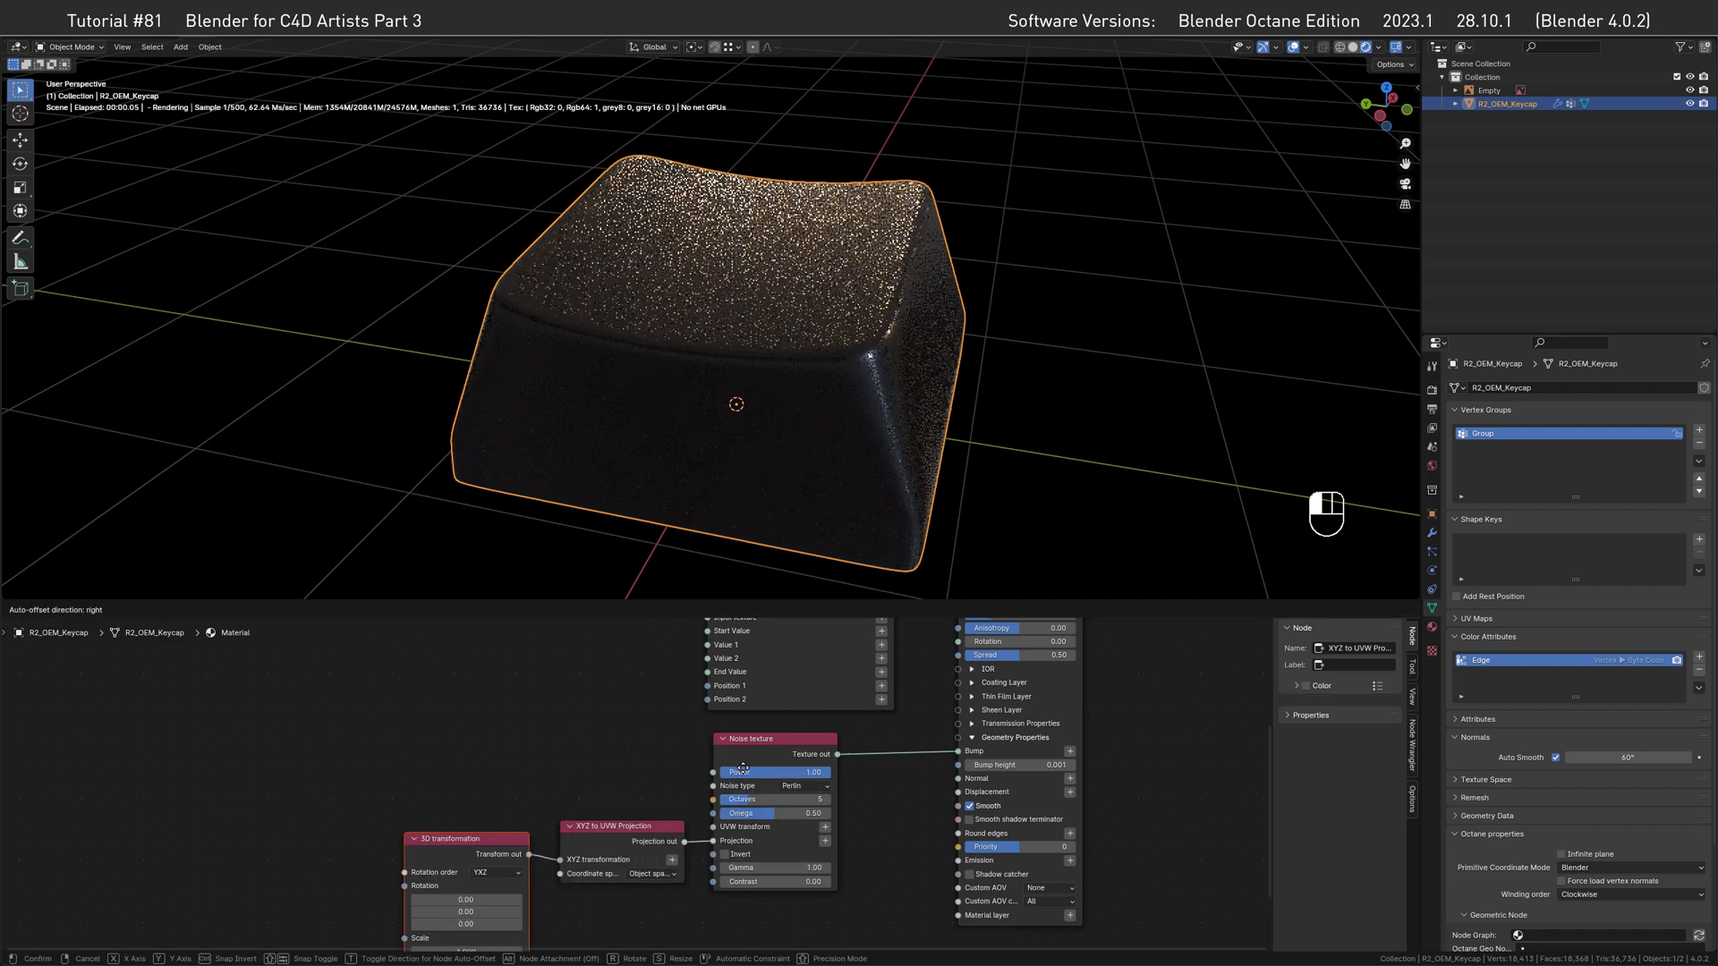
click(744, 774)
Set the 3D transformation's scale to 0.0005 on all three axes.
middle_drag(538, 790, 584, 687)
middle_drag(512, 854, 516, 819)
click(516, 818)
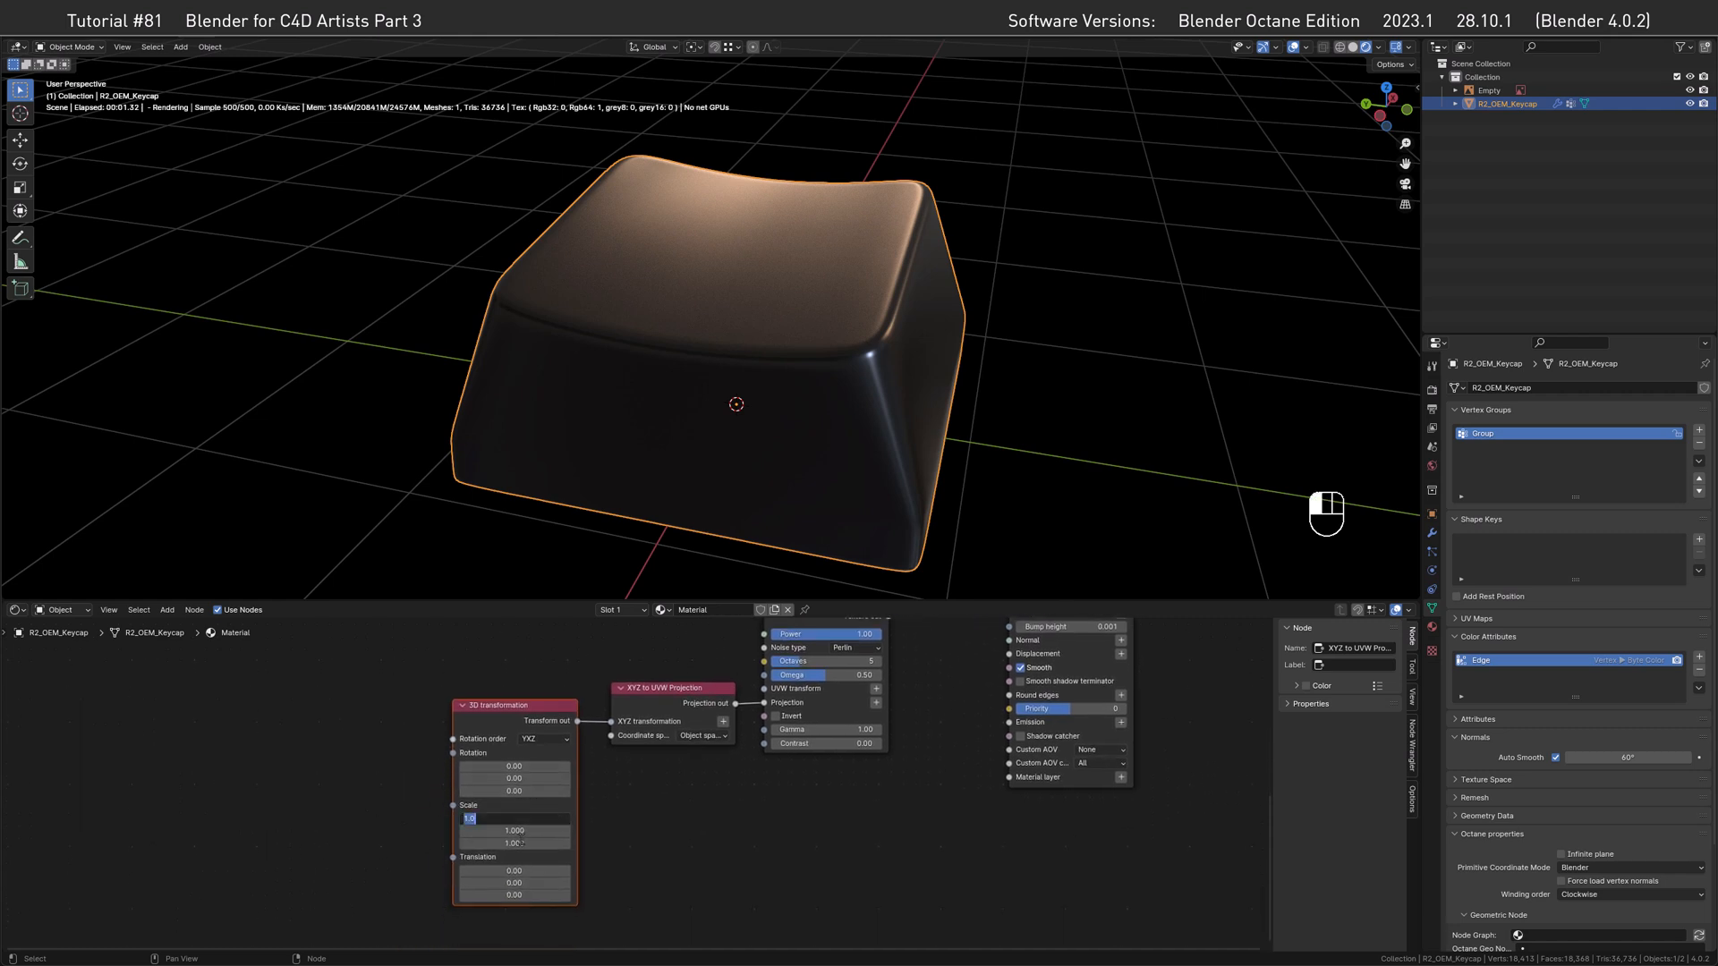
text(0)
key(Tab)
text(0.0005)
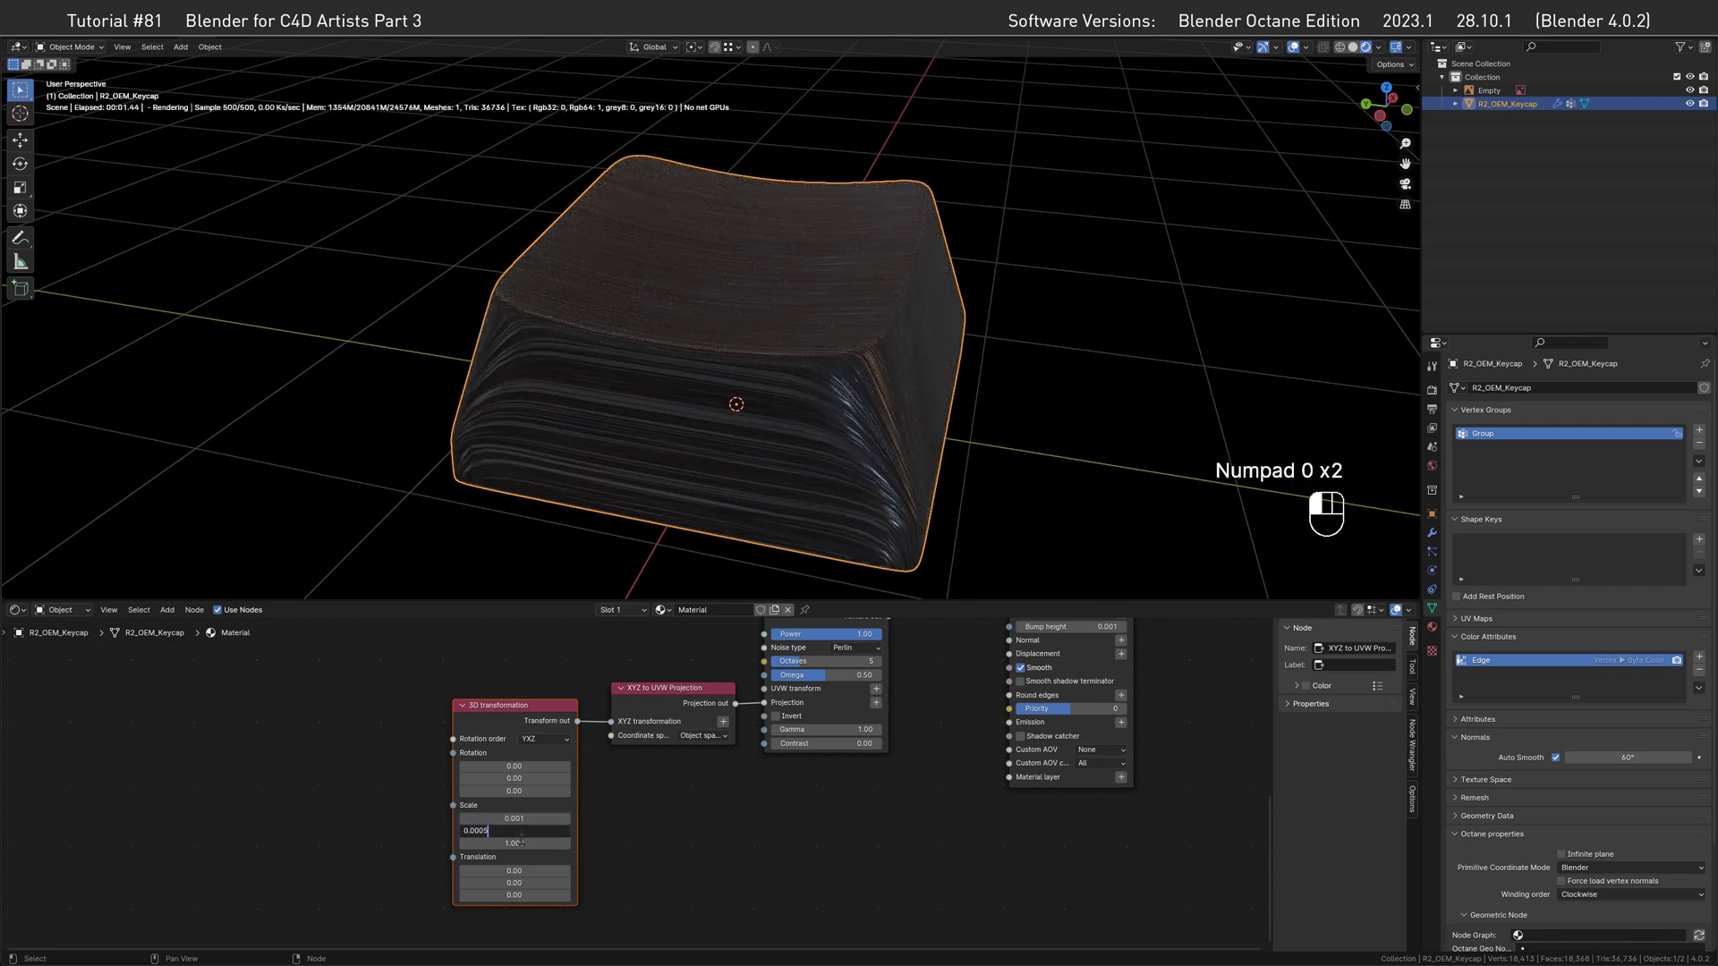
key(Tab)
text(0.0005)
key(Return)
Change the Noise texture's noise type to Chips and inspect the bump on the keycap surface.
alt+drag(794, 449, 755, 322)
middle_drag(894, 771, 873, 881)
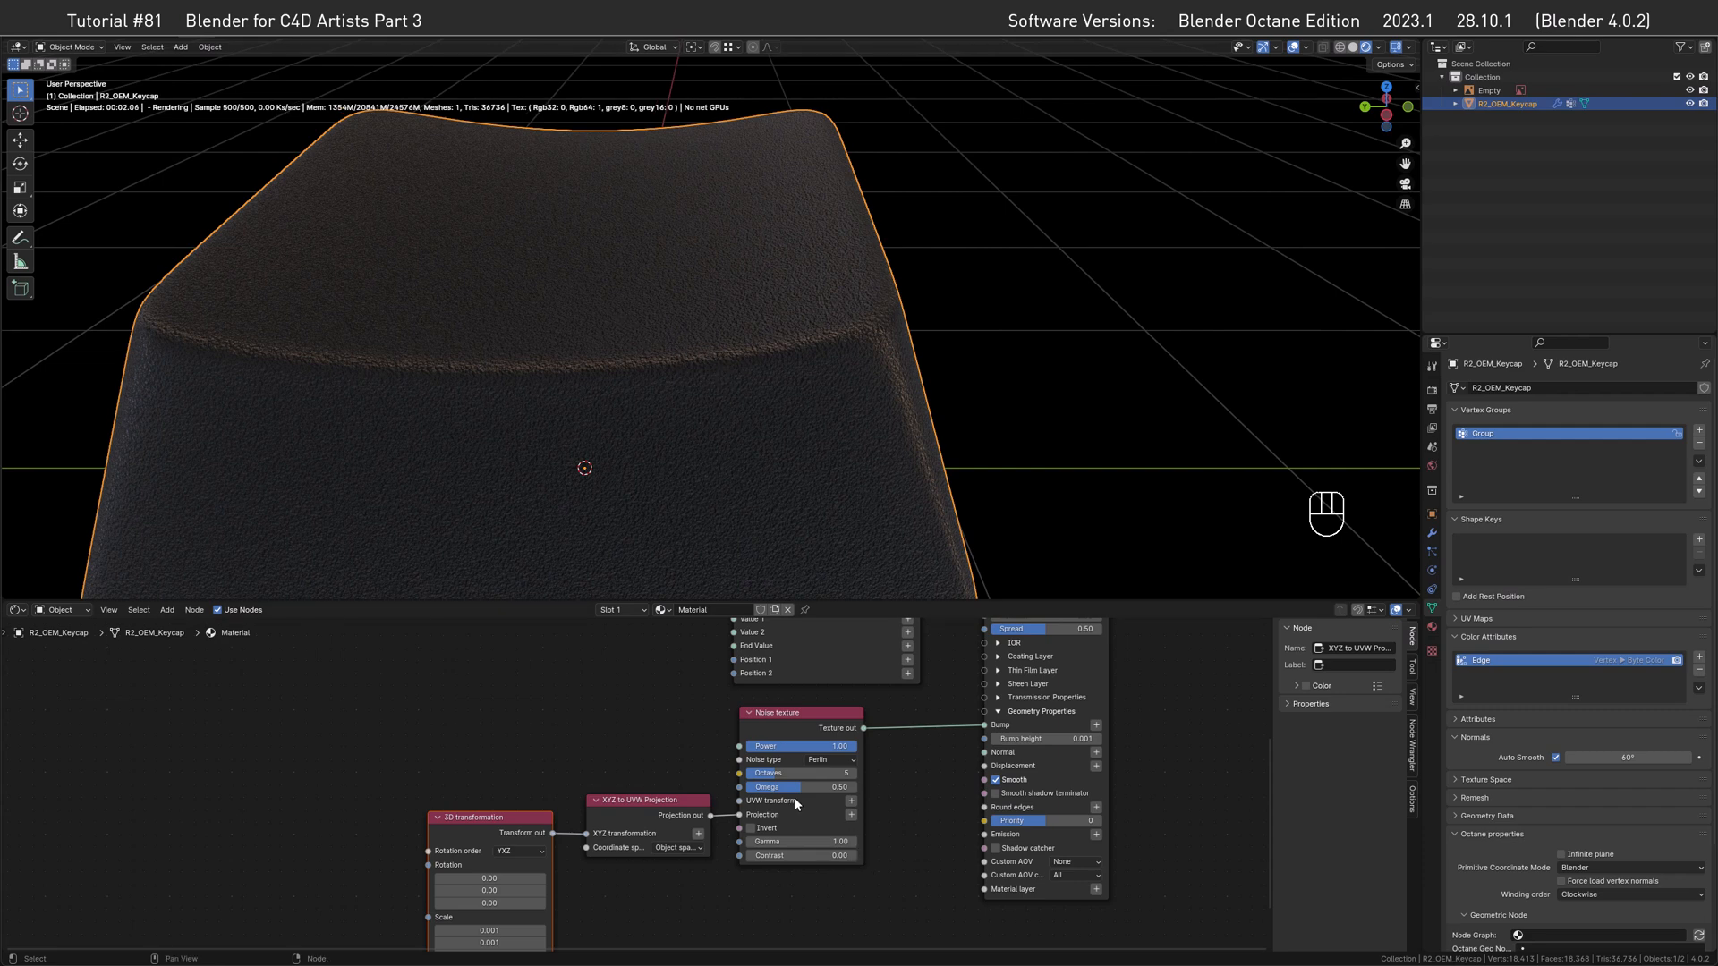
click(824, 760)
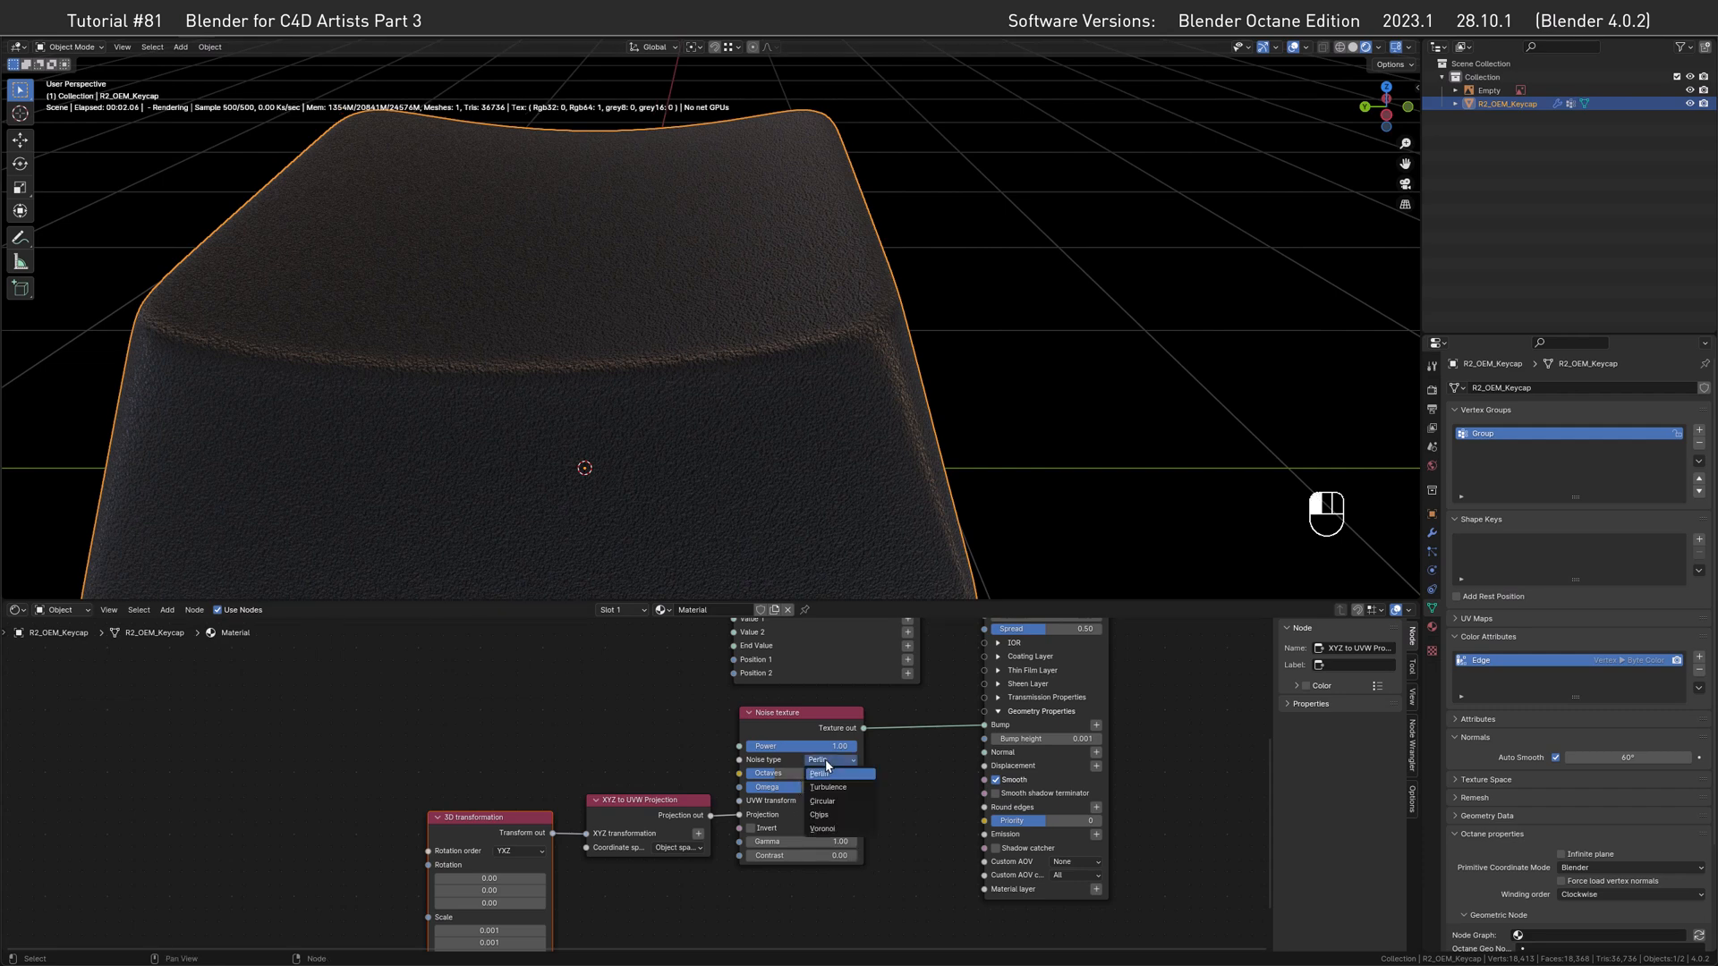
click(828, 808)
alt+drag(717, 453, 678, 379)
alt+middle_drag(628, 734, 625, 733)
Move the three noise nodes away from the material and insert a Multiply texture node between the Noise texture and Bump.
drag(436, 730, 773, 871)
drag(791, 725, 444, 720)
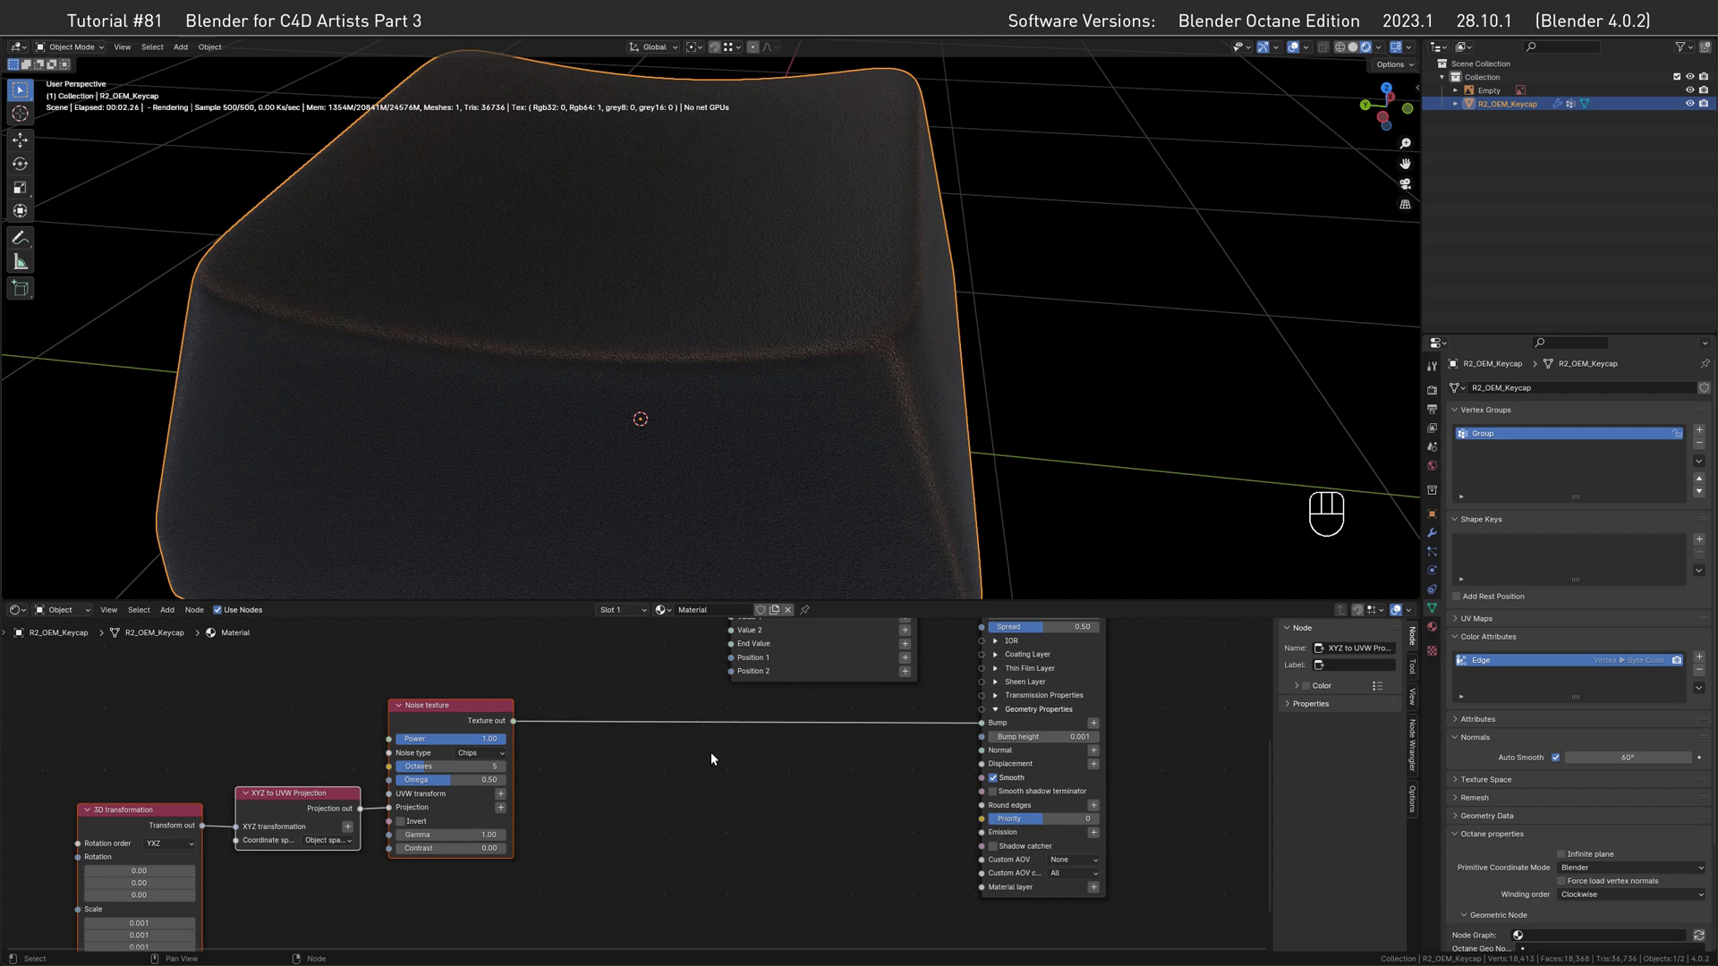
key(shift+a)
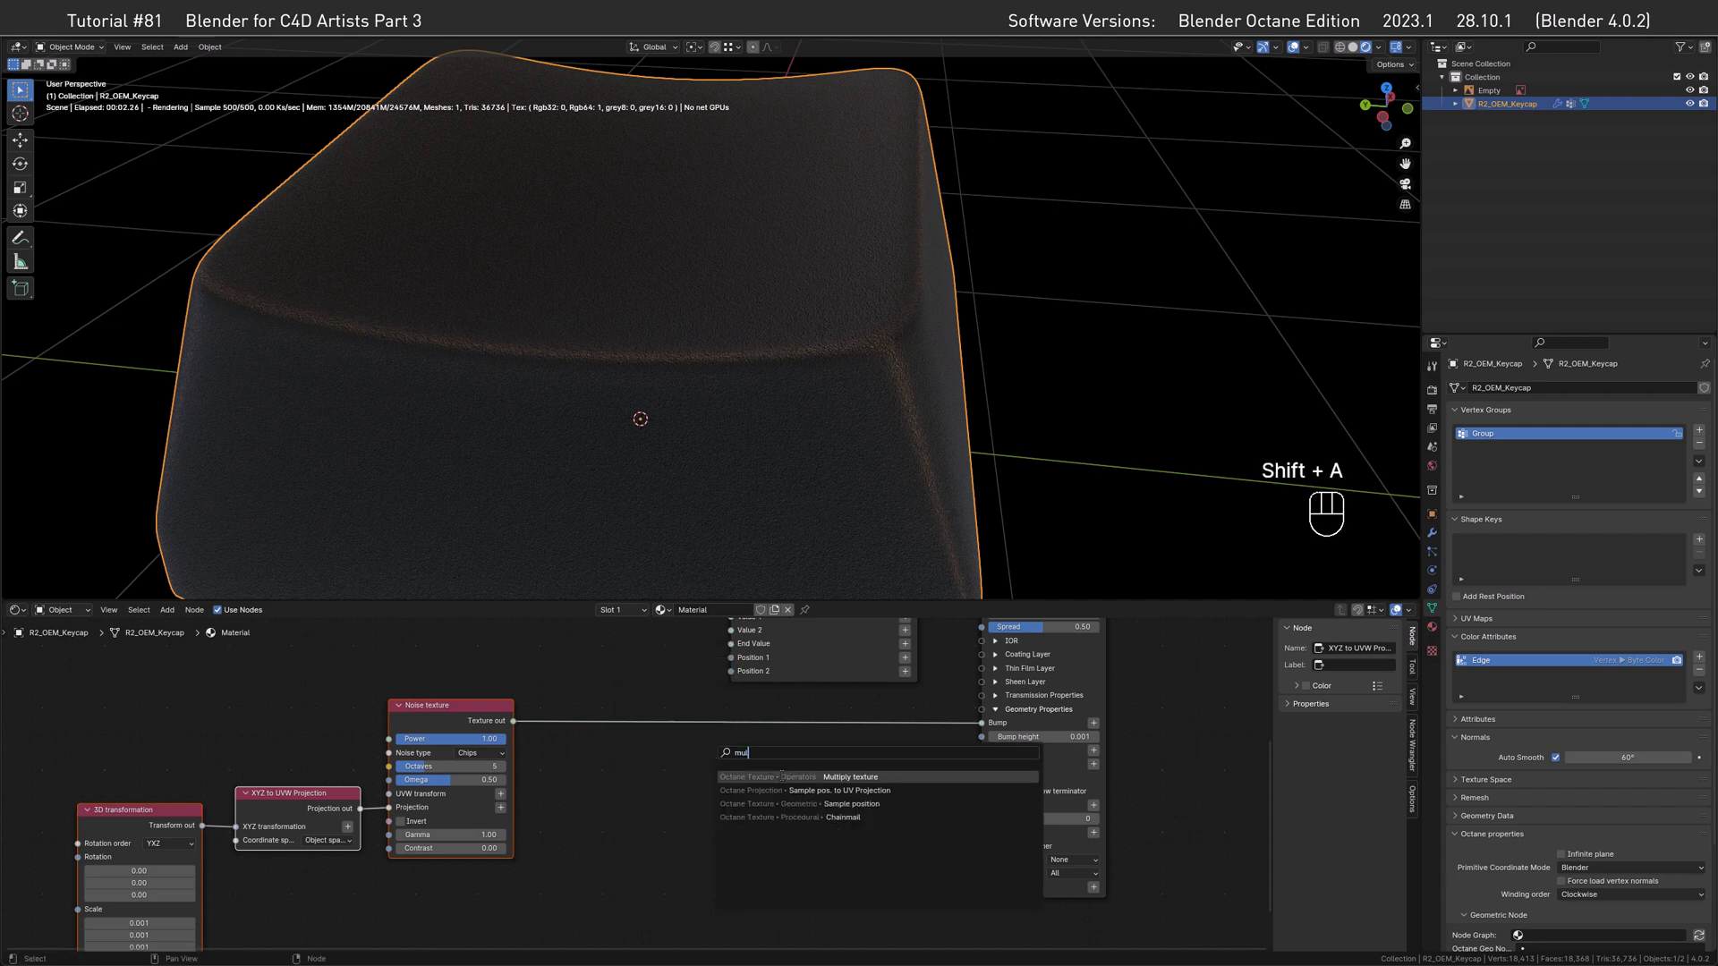
click(784, 771)
click(683, 701)
drag(757, 706, 866, 706)
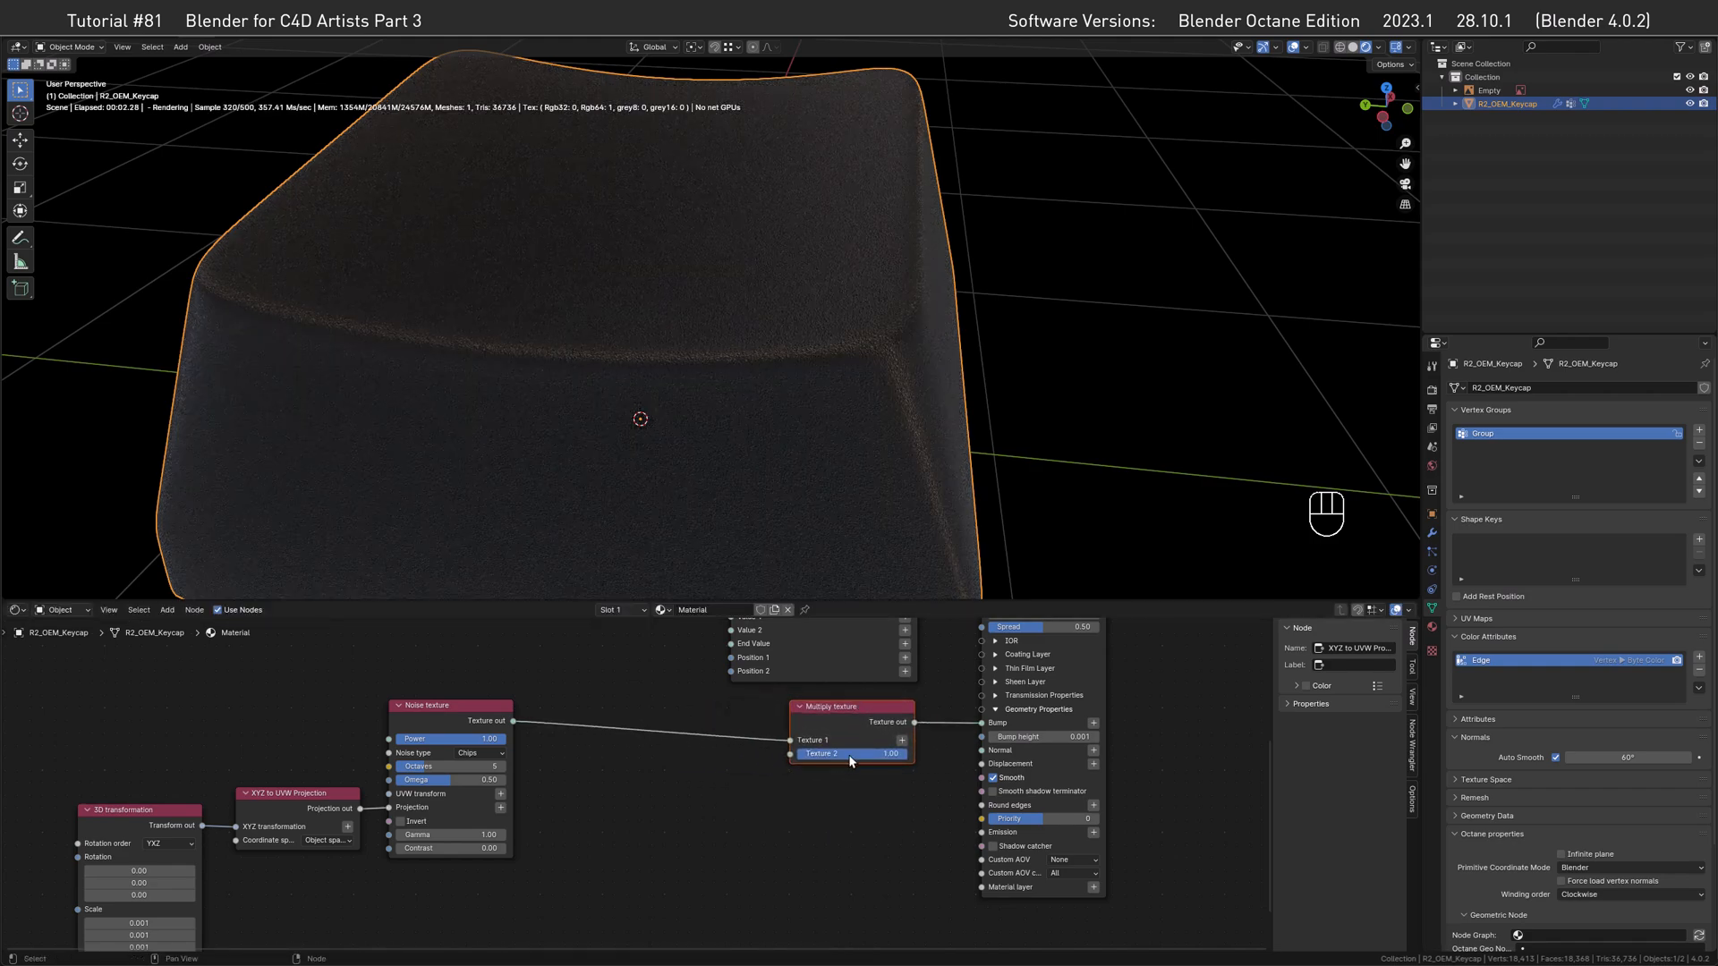
Try 0.1 for the Multiply texture's Texture 2 value, settle on 0.01, and inspect the softened bump on the keycap.
double_click(864, 755)
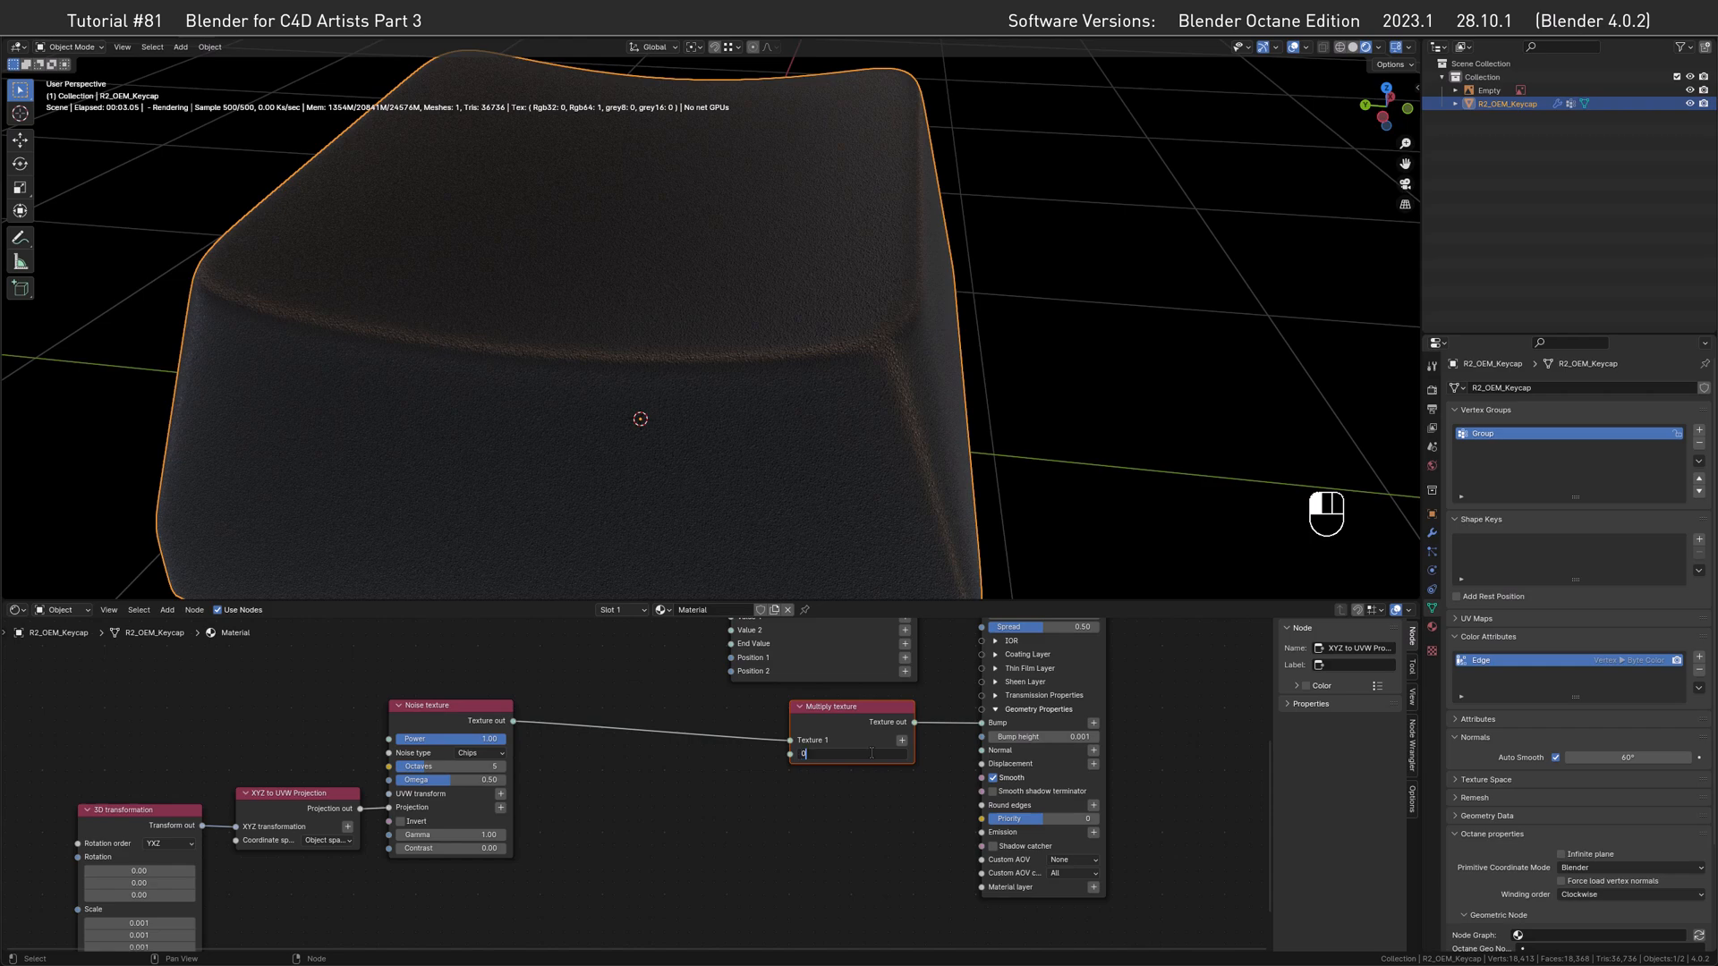
text(0.1)
key(Return)
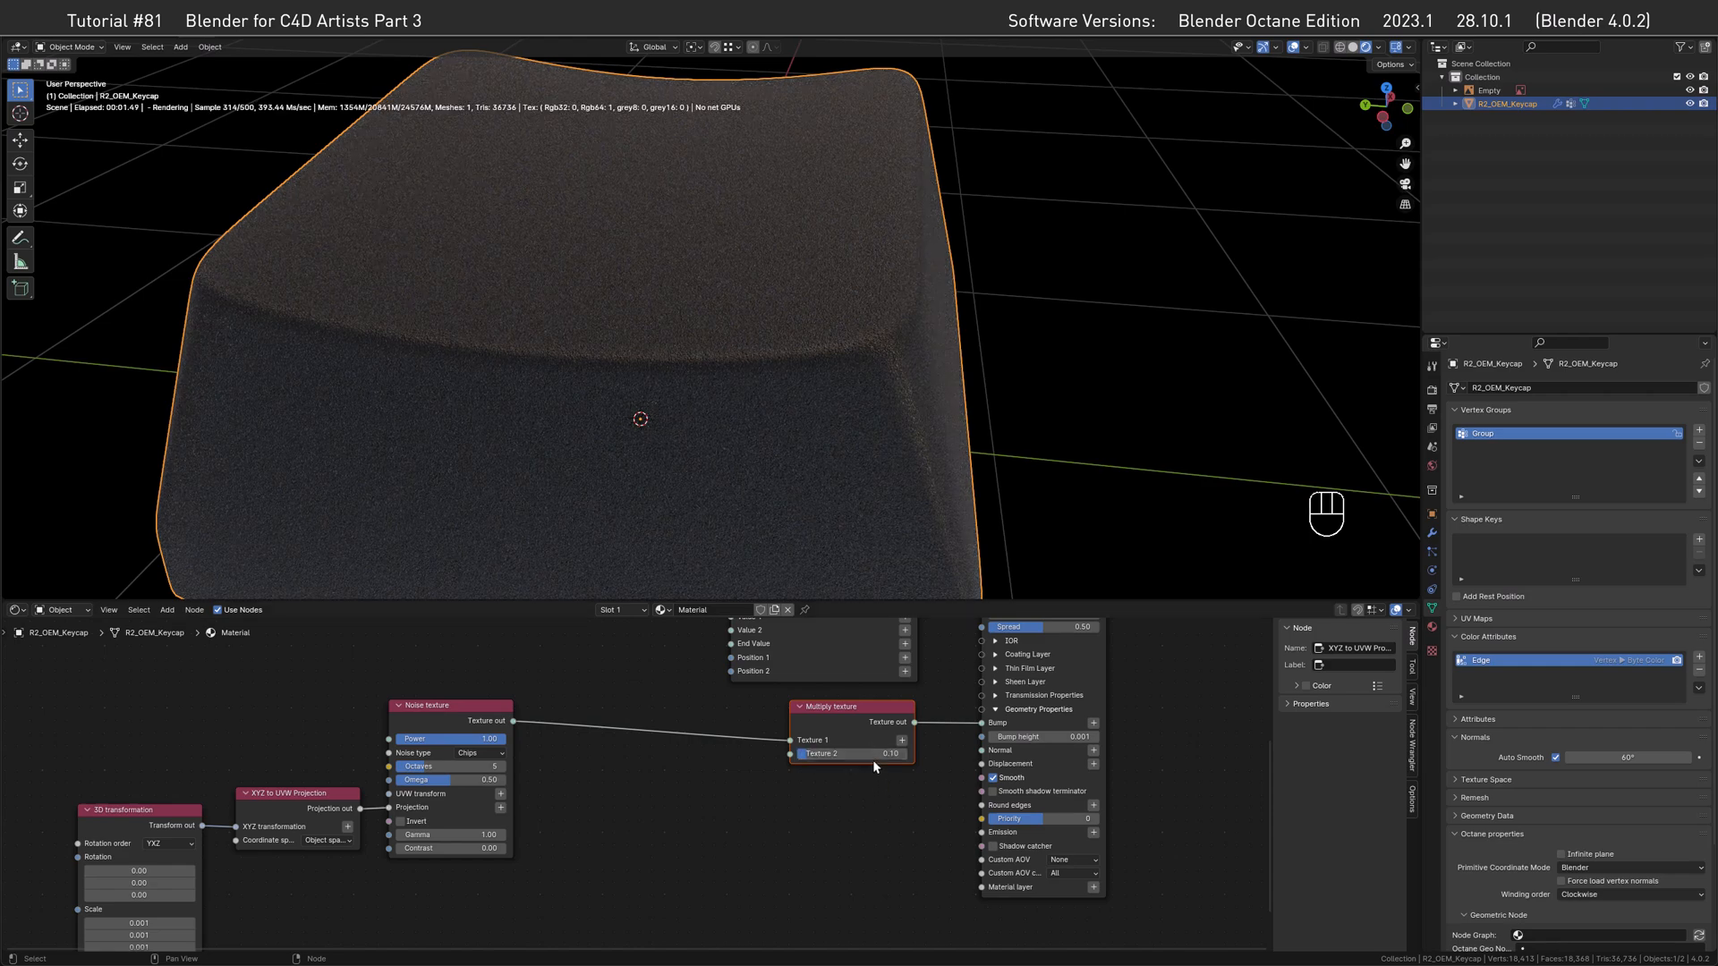
double_click(873, 755)
text(0.01)
key(Return)
alt+drag(851, 558, 639, 318)
scroll(708, 334, down, 2)
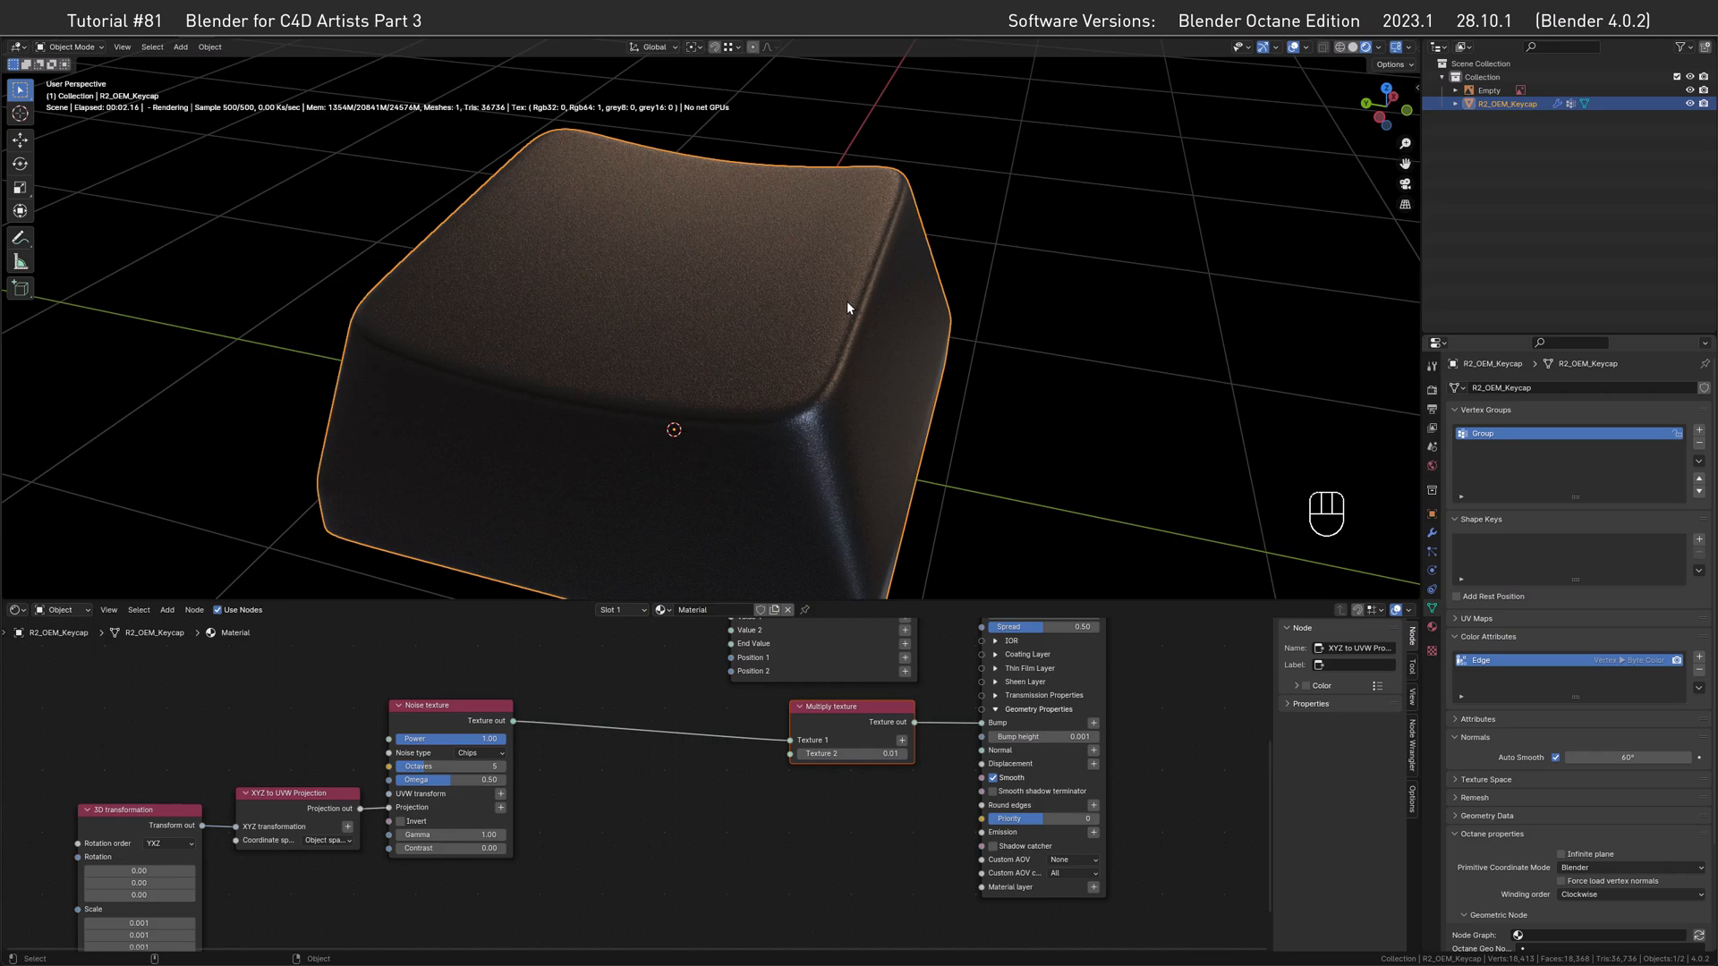
alt+drag(847, 301, 755, 276)
alt+drag(729, 173, 787, 284)
Shift the Gradient map's stops so the white stop sits at position 0, and inspect the keycap's shading along its edges.
middle_drag(712, 694, 667, 886)
middle_drag(919, 637, 909, 675)
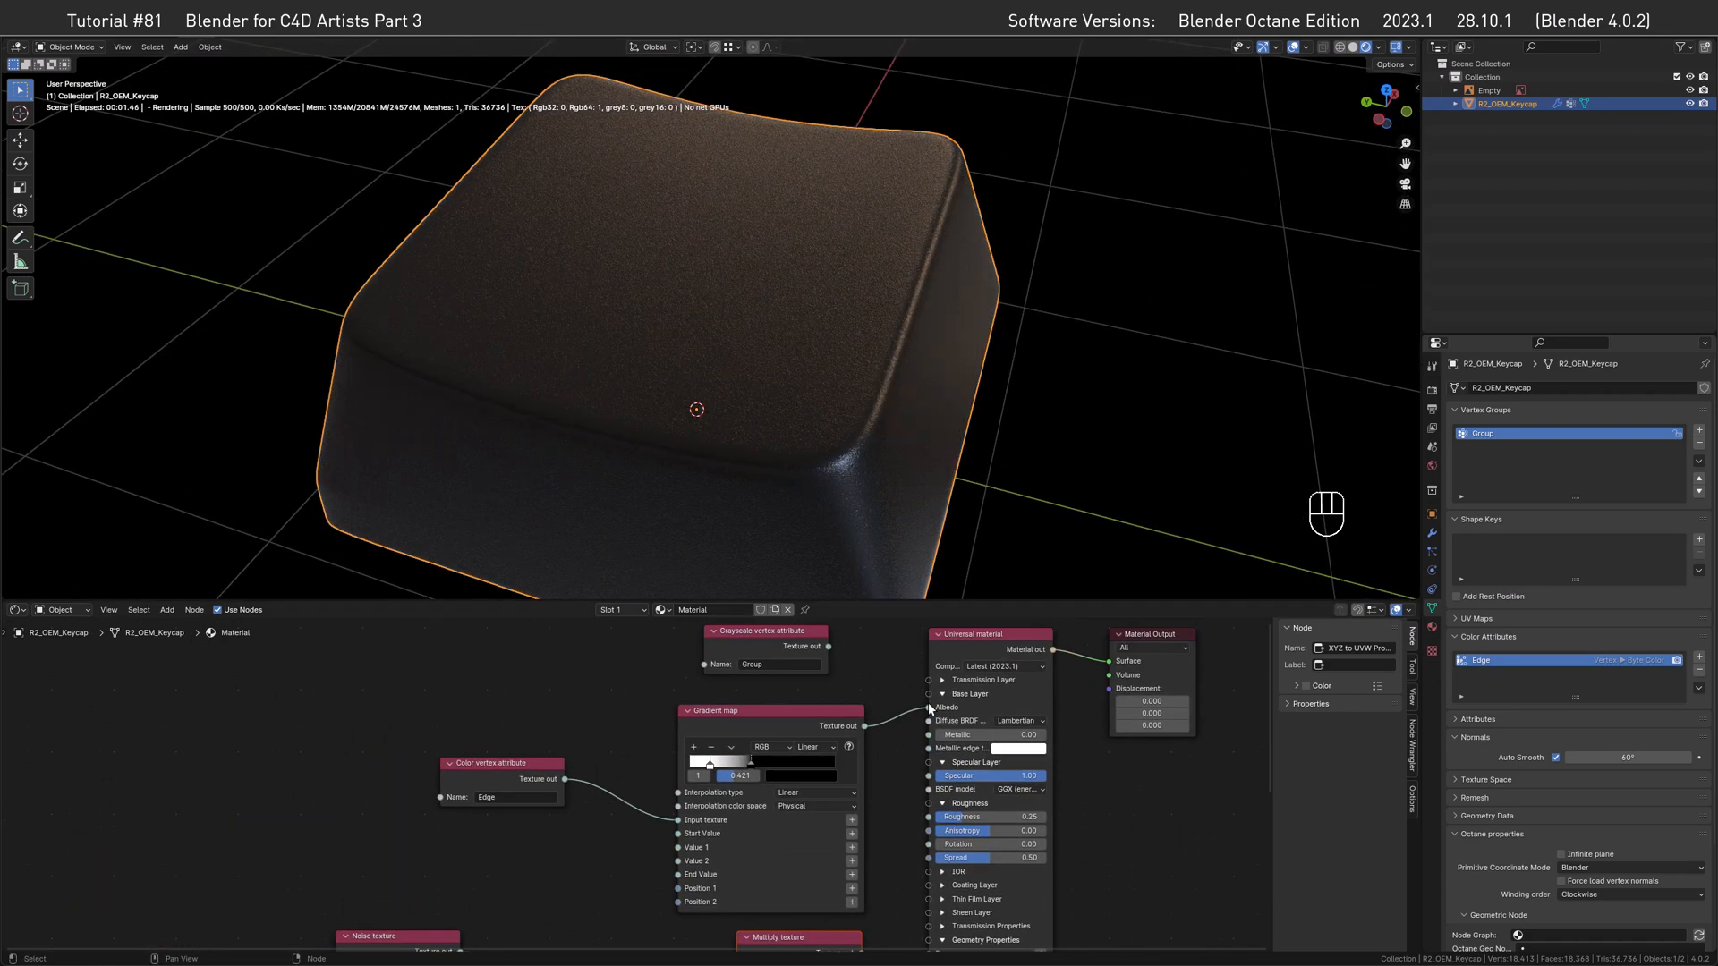
drag(750, 766, 674, 766)
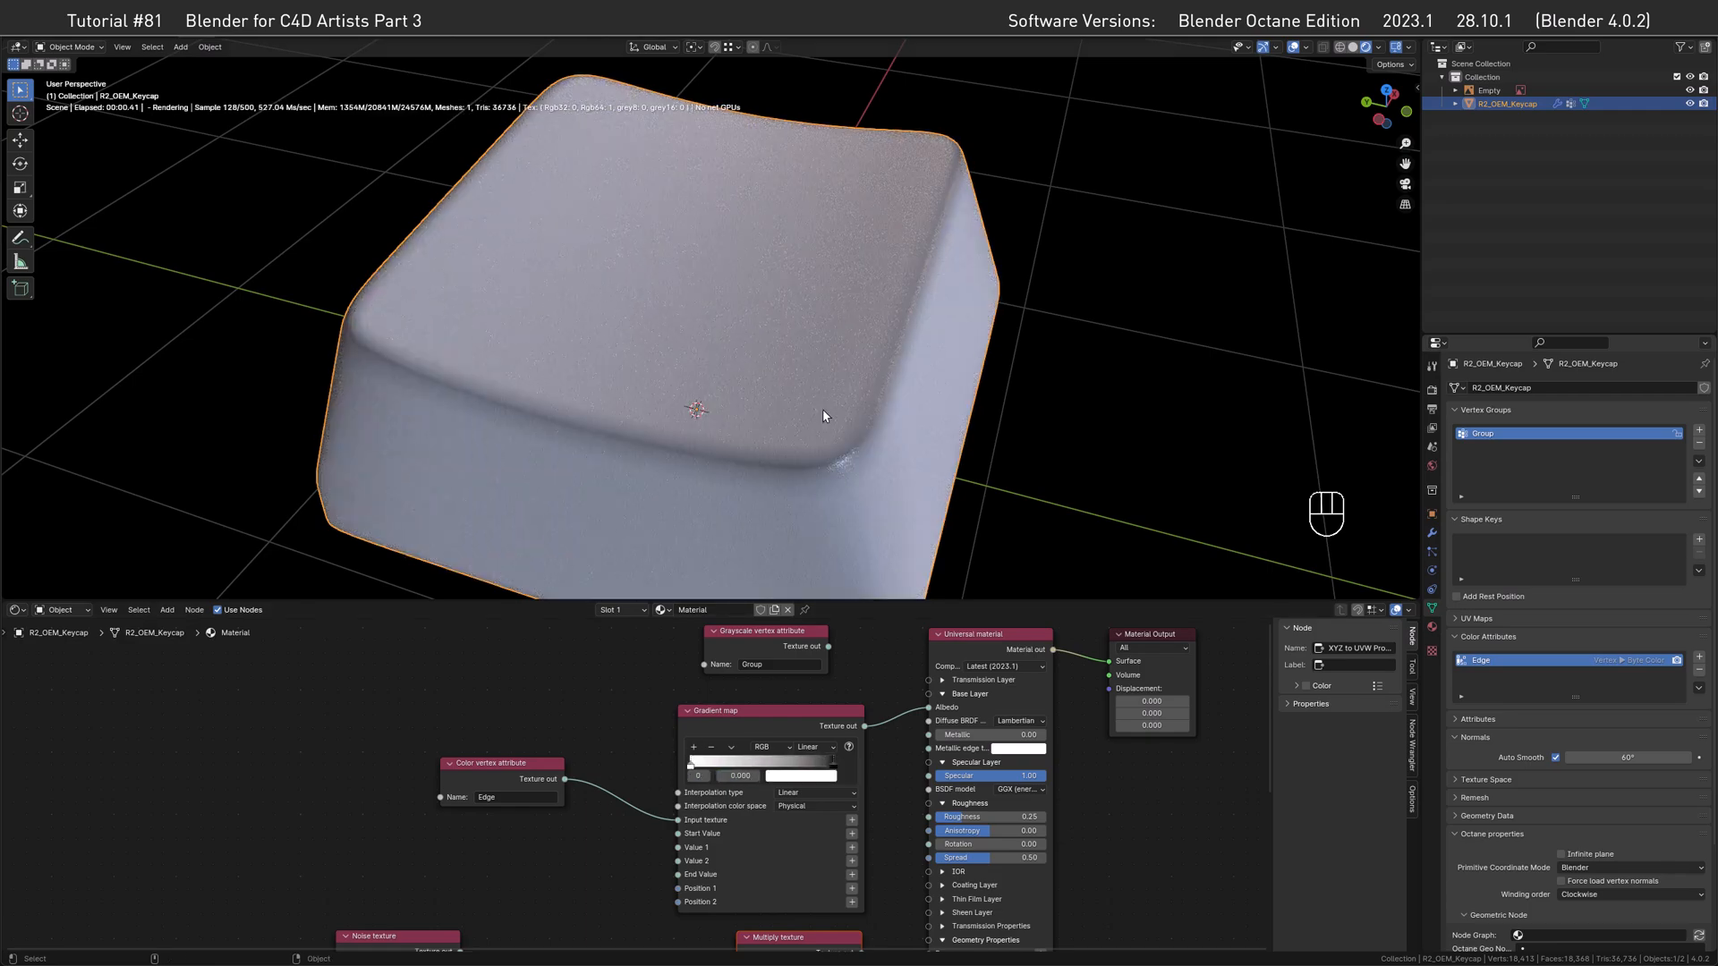
alt+drag(813, 492, 860, 420)
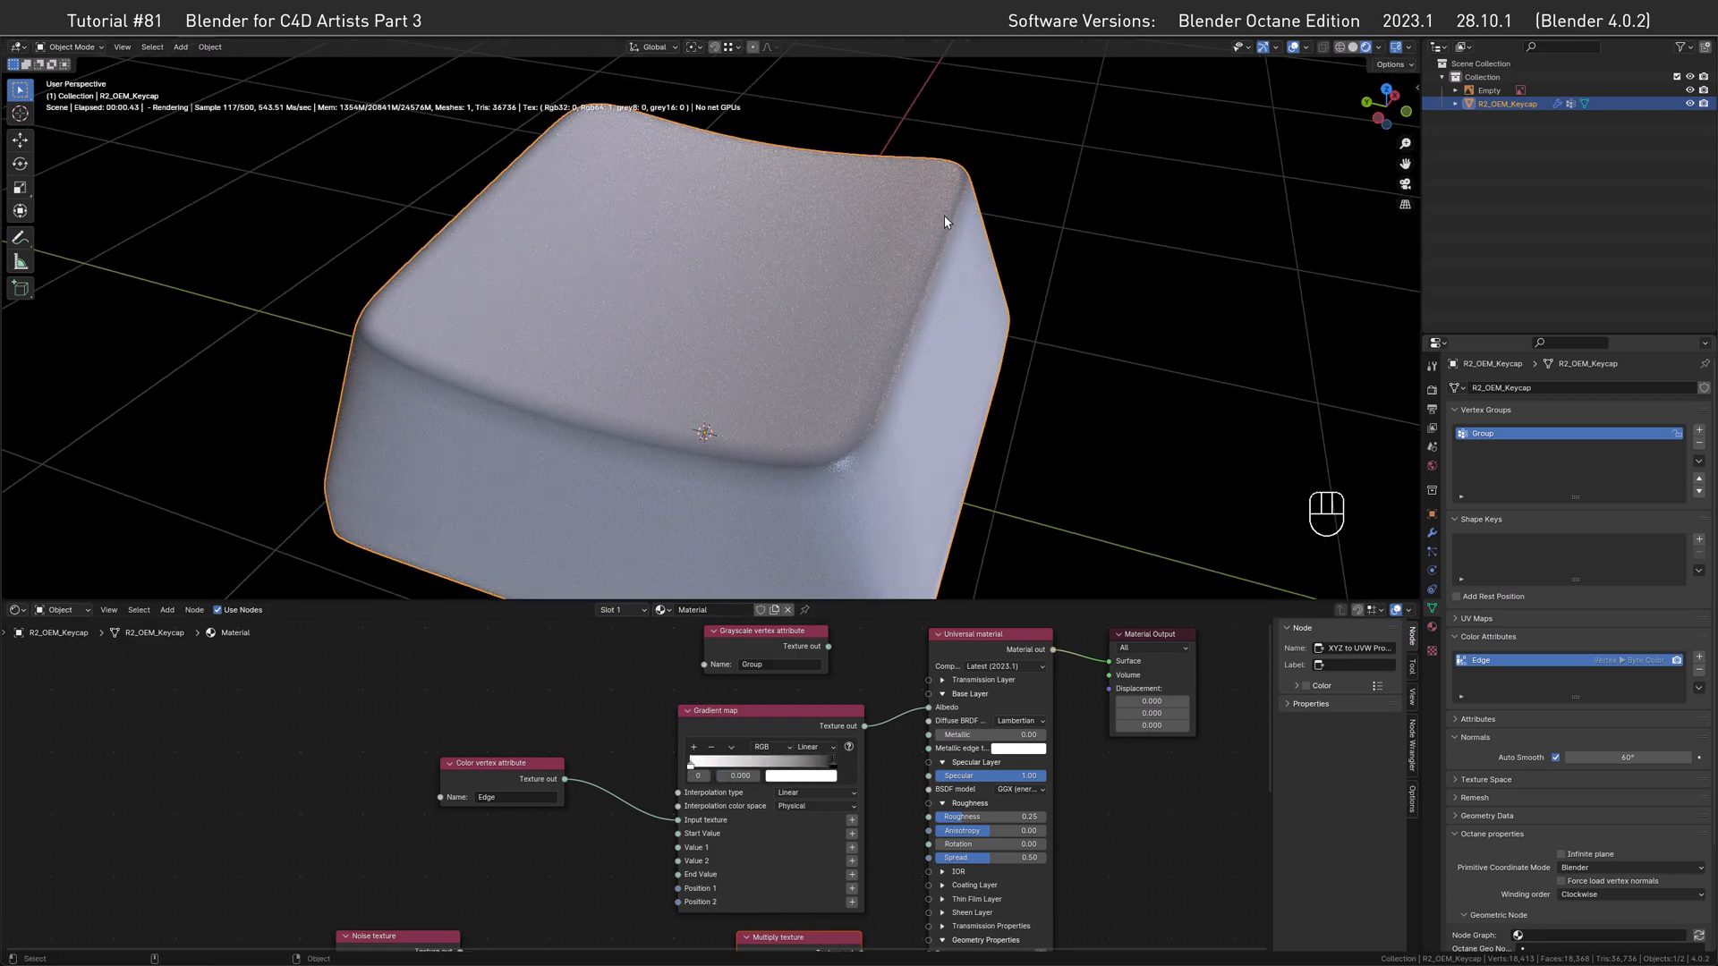
alt+drag(814, 888, 775, 819)
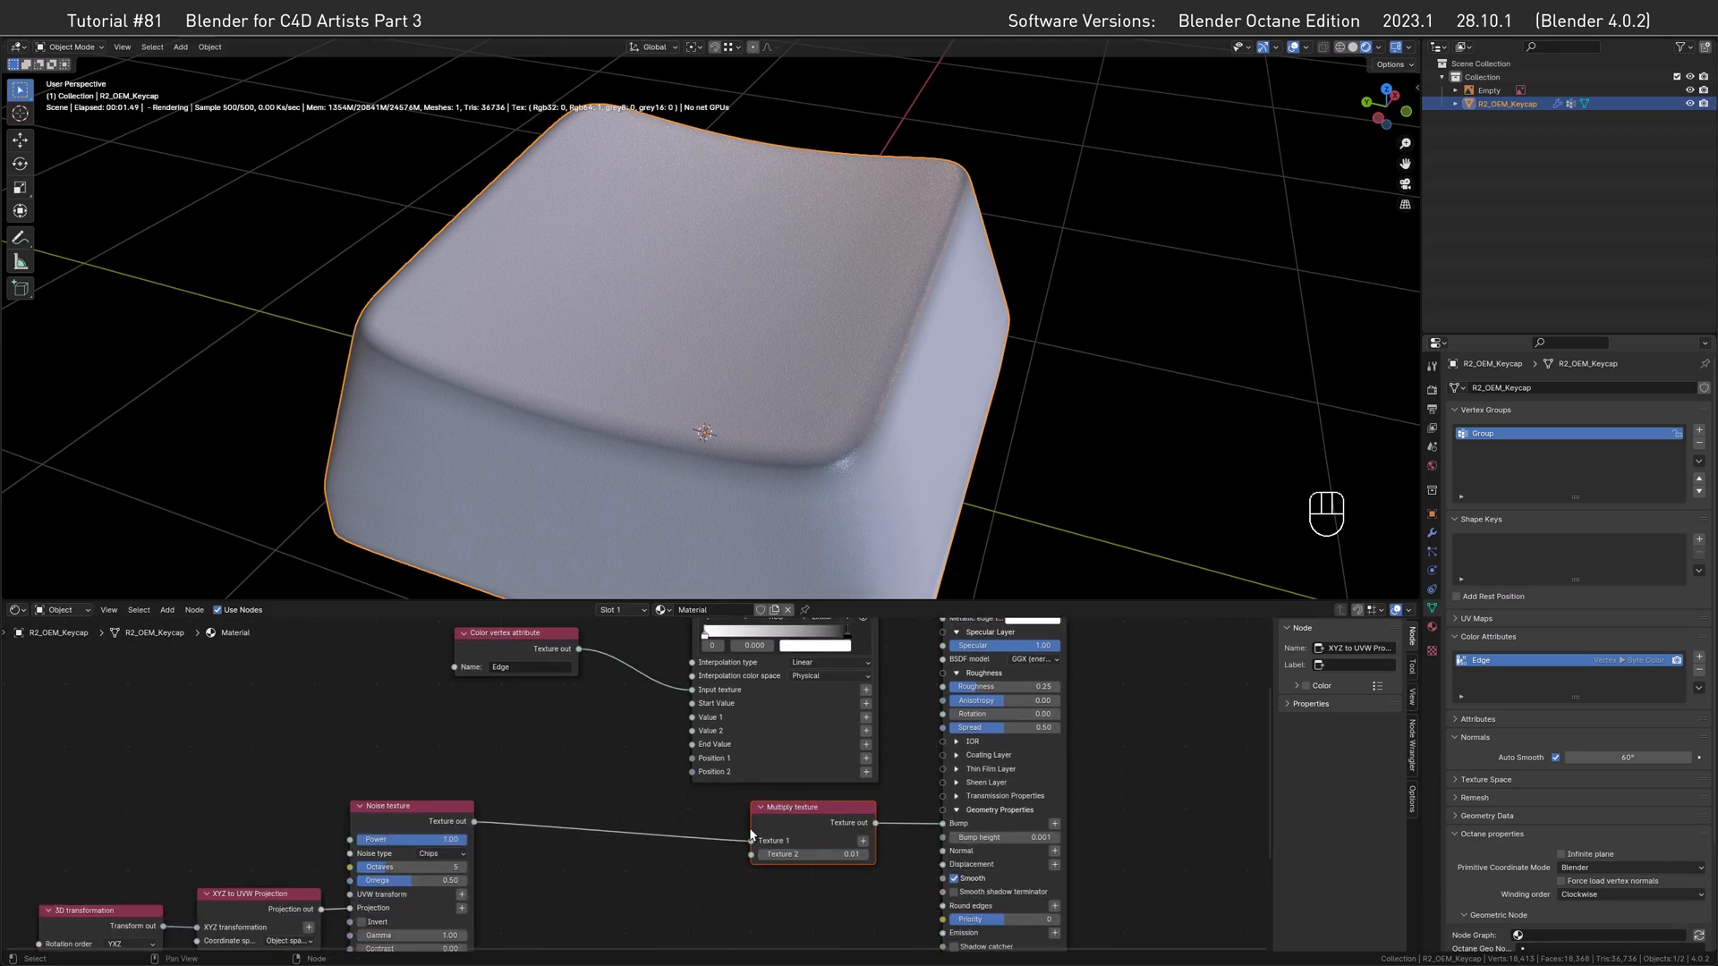
alt+drag(759, 479, 718, 460)
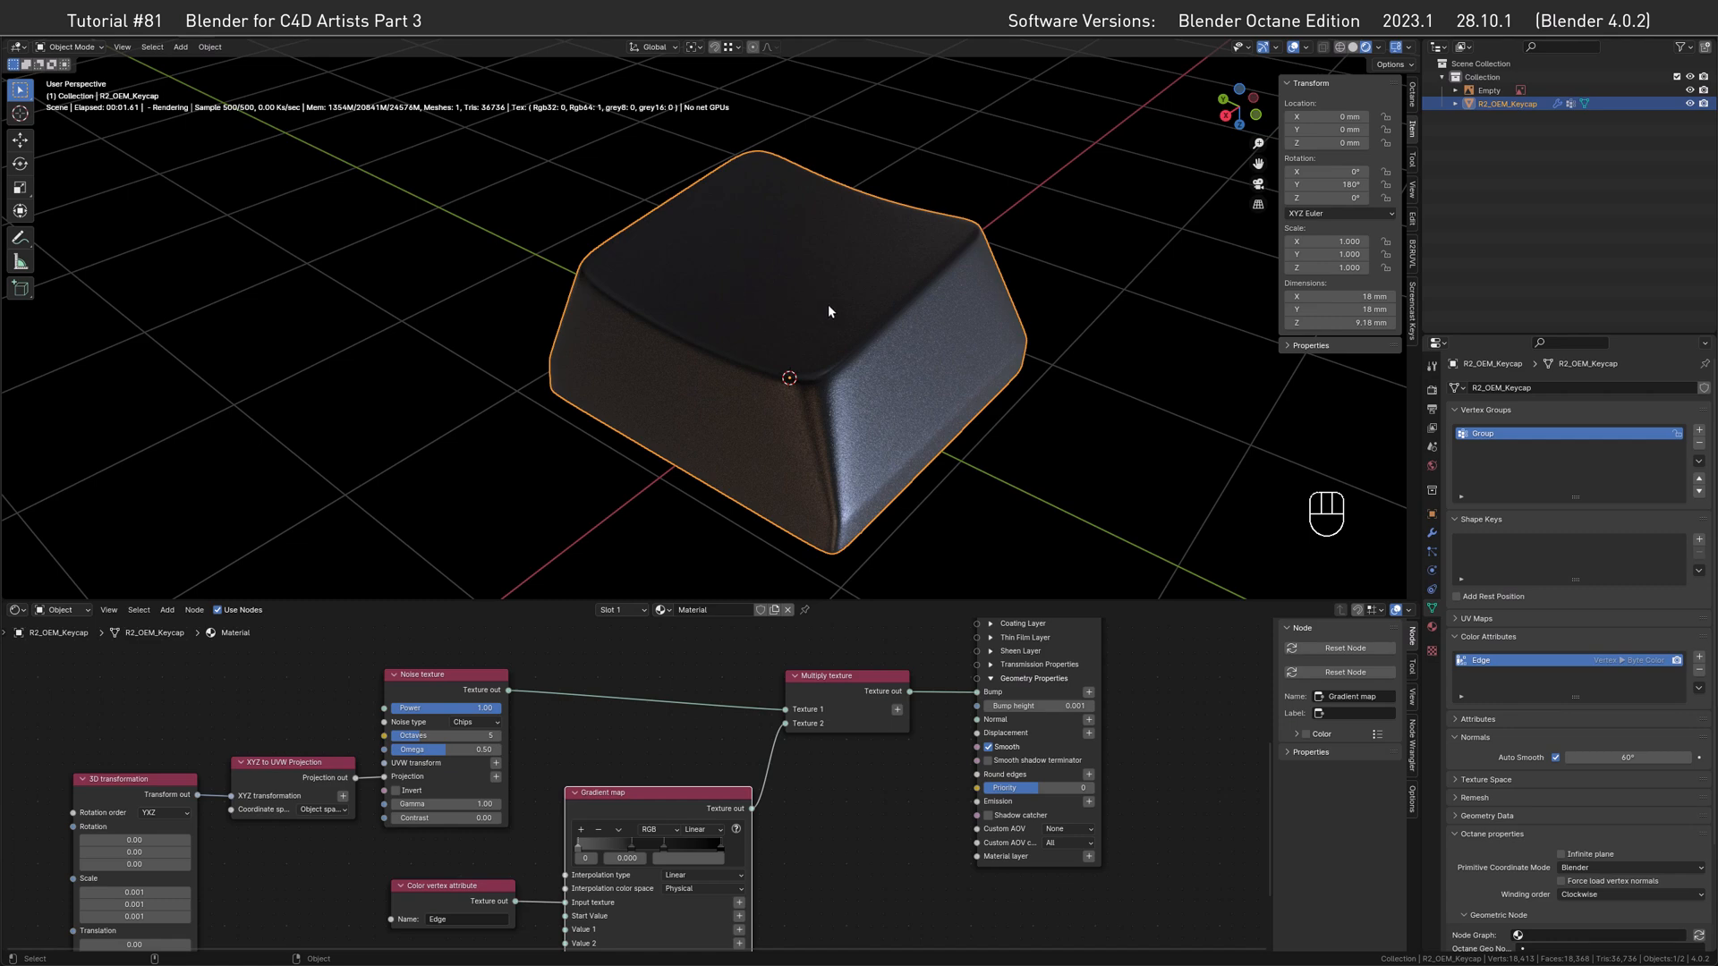
Set the keycap's Y rotation to 0° and view it from the front.
alt+drag(731, 310, 695, 323)
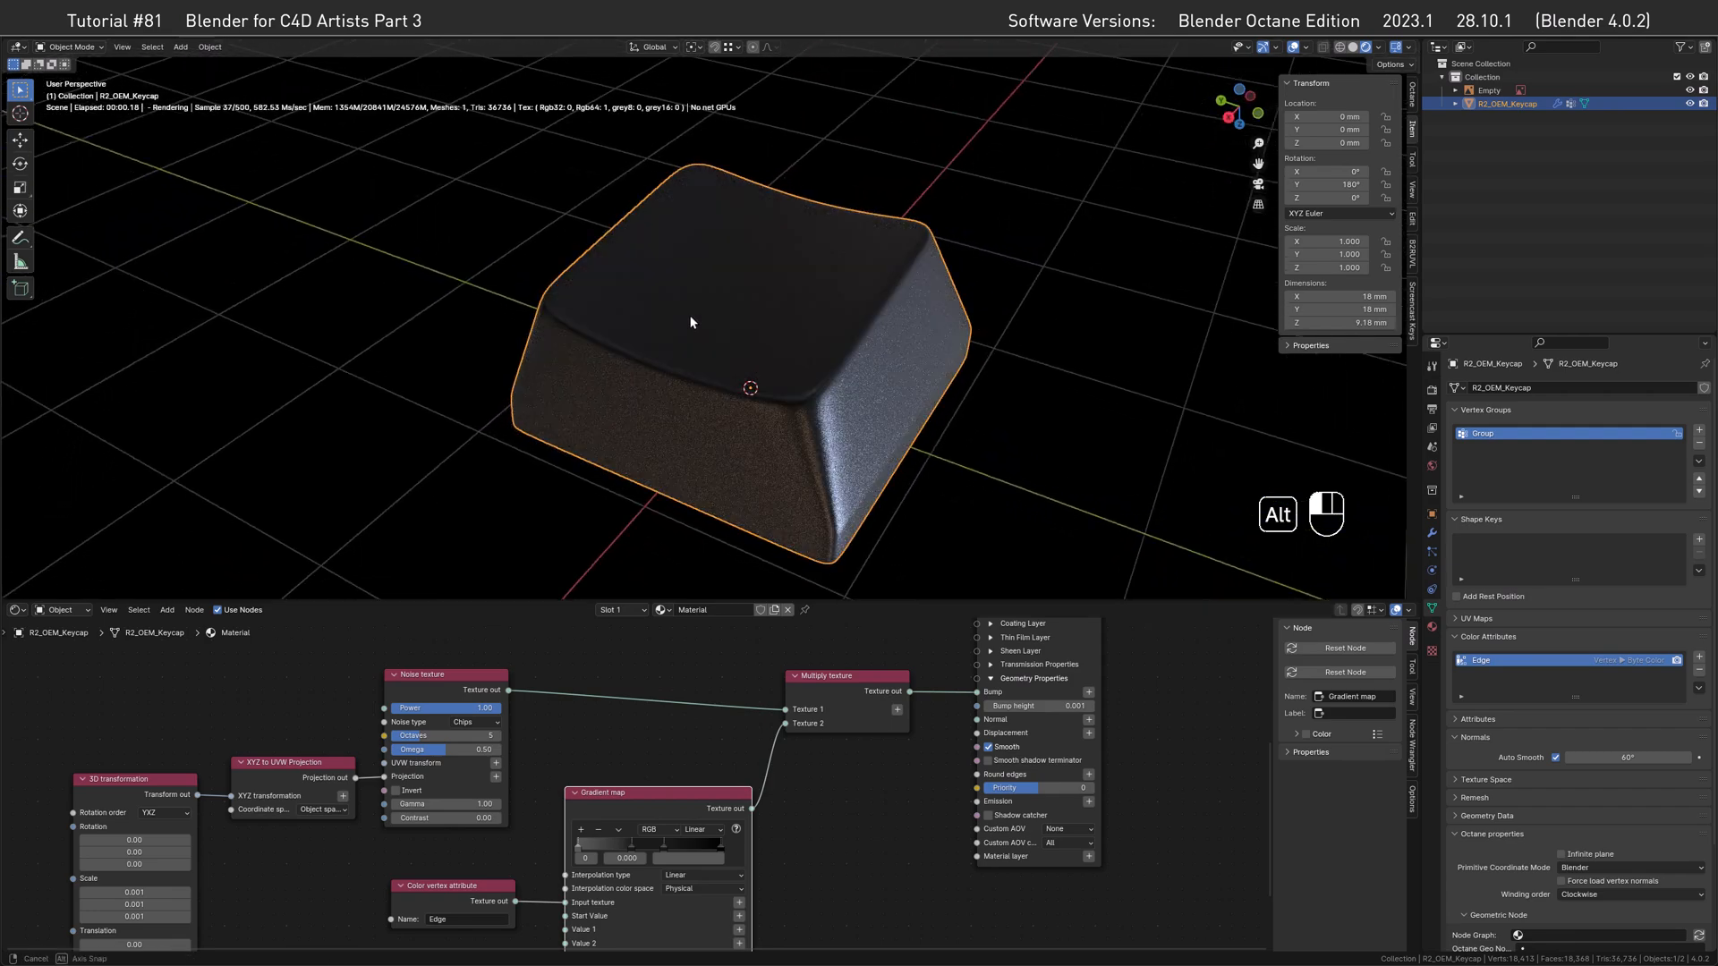
double_click(1324, 185)
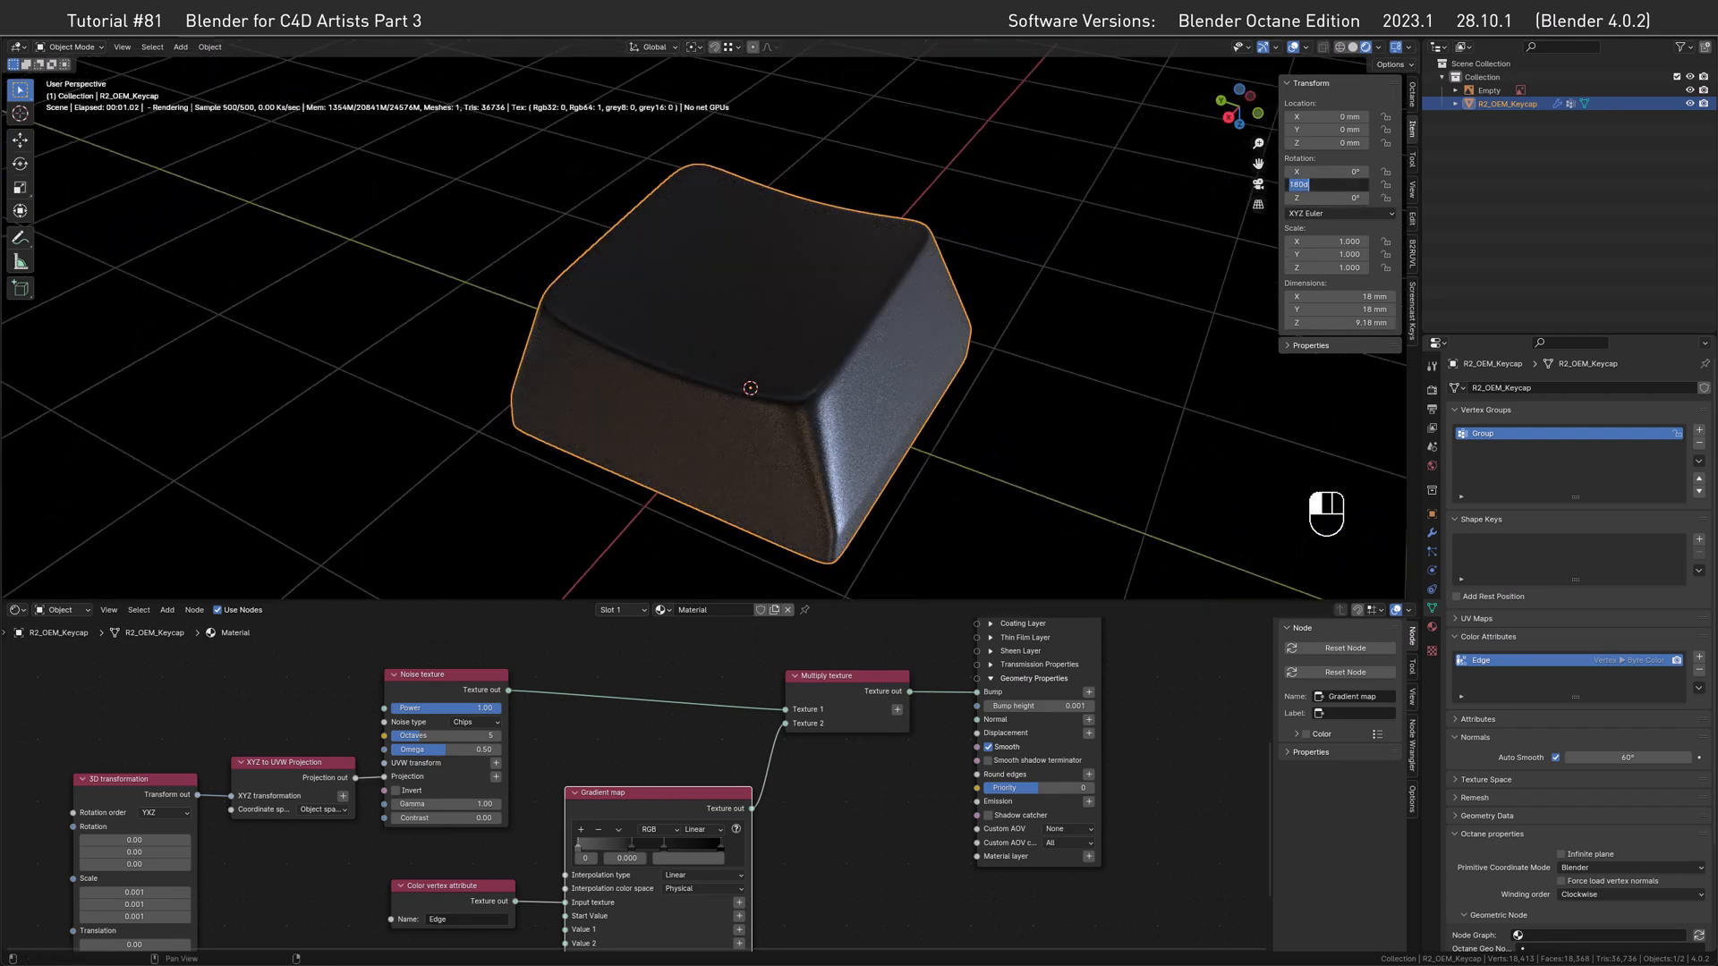
text(0)
key(Return)
alt+drag(777, 260, 700, 367)
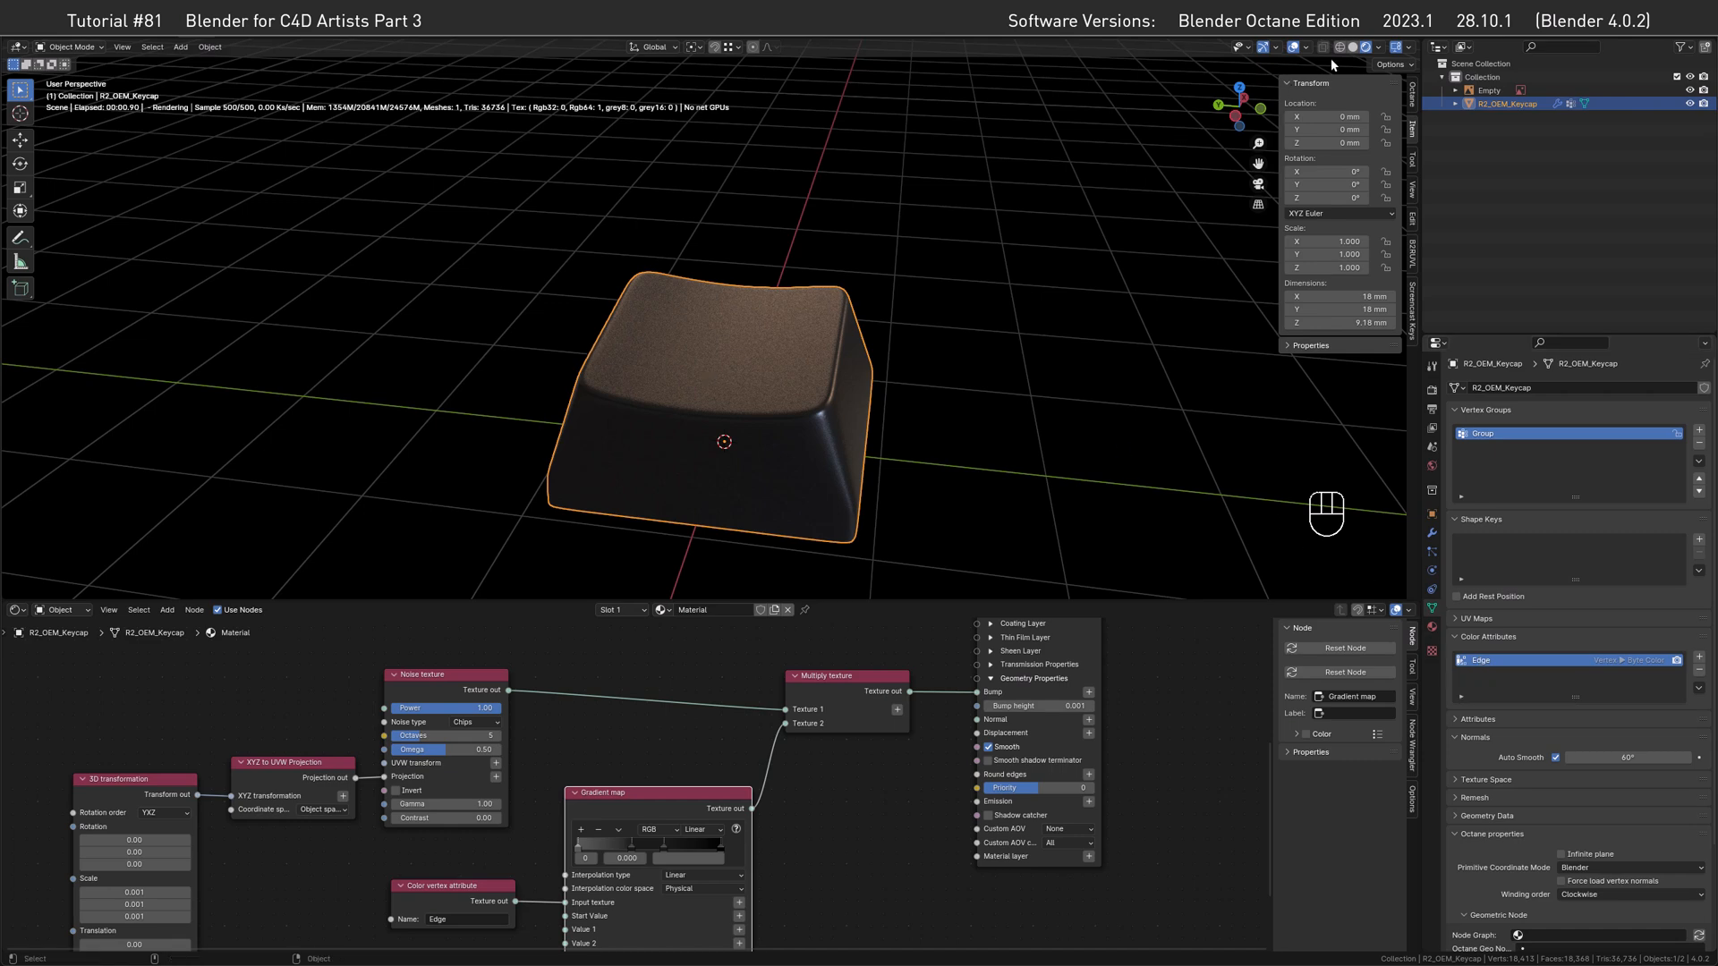
Switch the viewport to solid shading and put the keycap into Vertex Paint mode.
click(1353, 48)
mouse_move(671, 373)
alt+mouse_down()
mouse_move(687, 388)
mouse_move(703, 359)
alt+mouse_up()
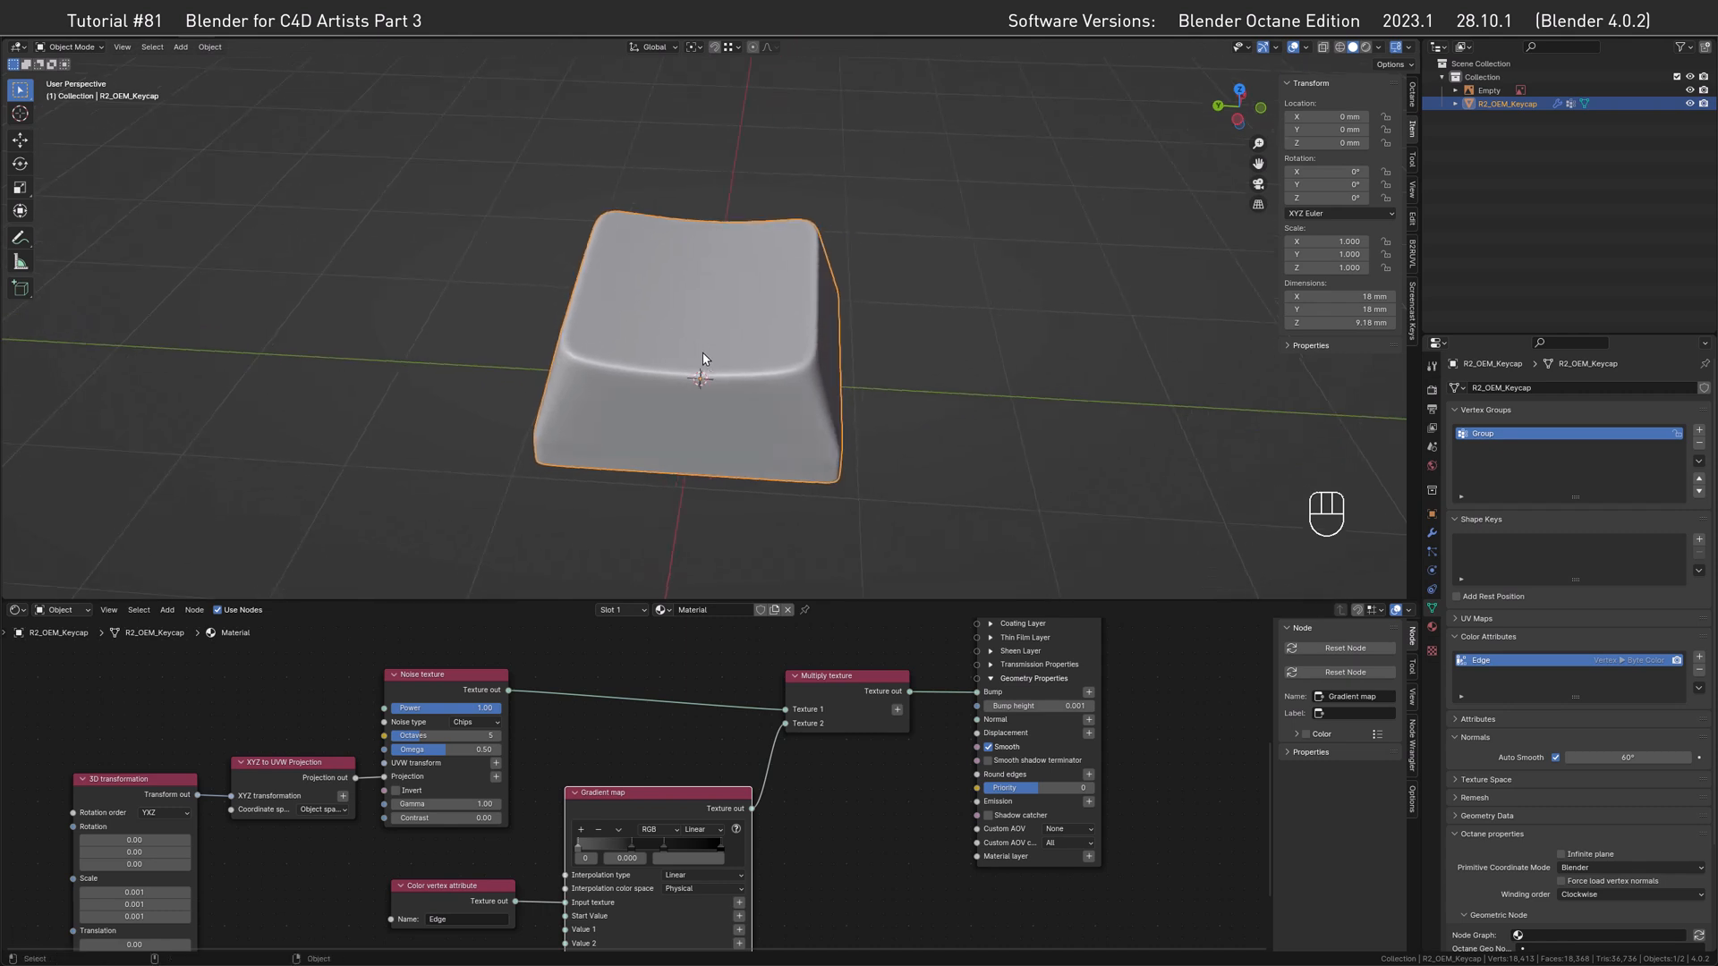
key(ctrl+Tab)
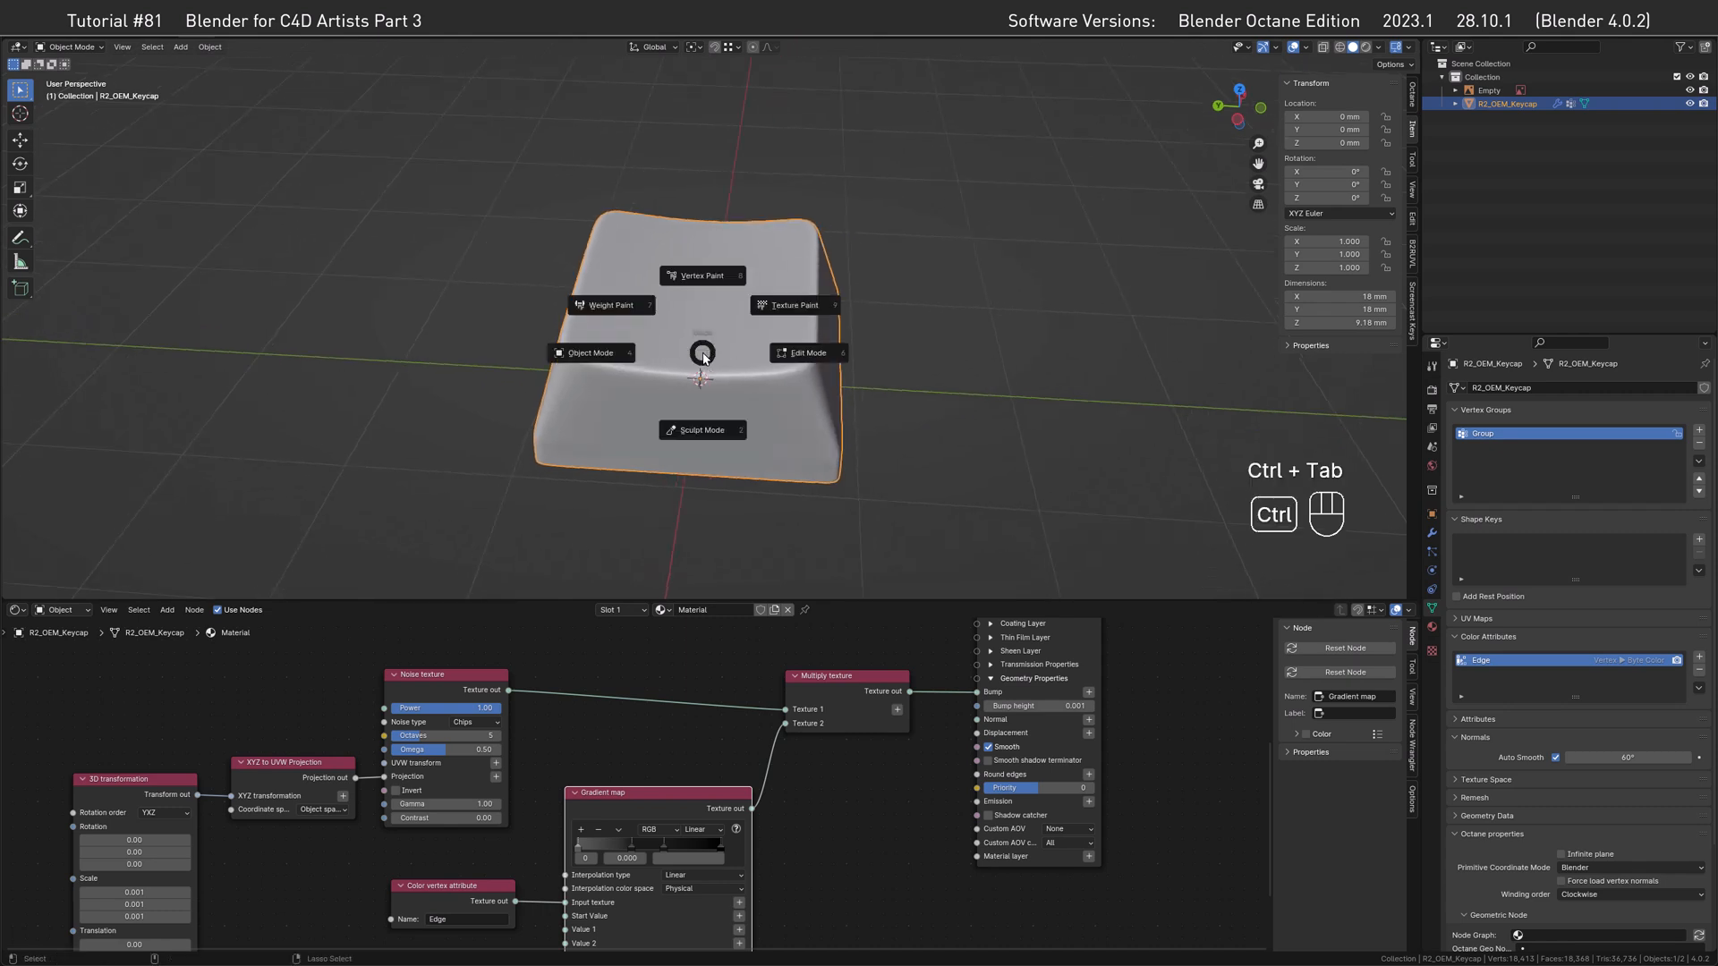
click(701, 276)
Examine the keycap's base mesh and selected top vertices in Edit Mode, return to Vertex Paint, and view the top face closer.
mouse_move(698, 272)
alt+mouse_down()
mouse_move(710, 294)
mouse_move(637, 356)
mouse_move(648, 276)
alt+mouse_up()
key(Tab)
drag(766, 408, 730, 350)
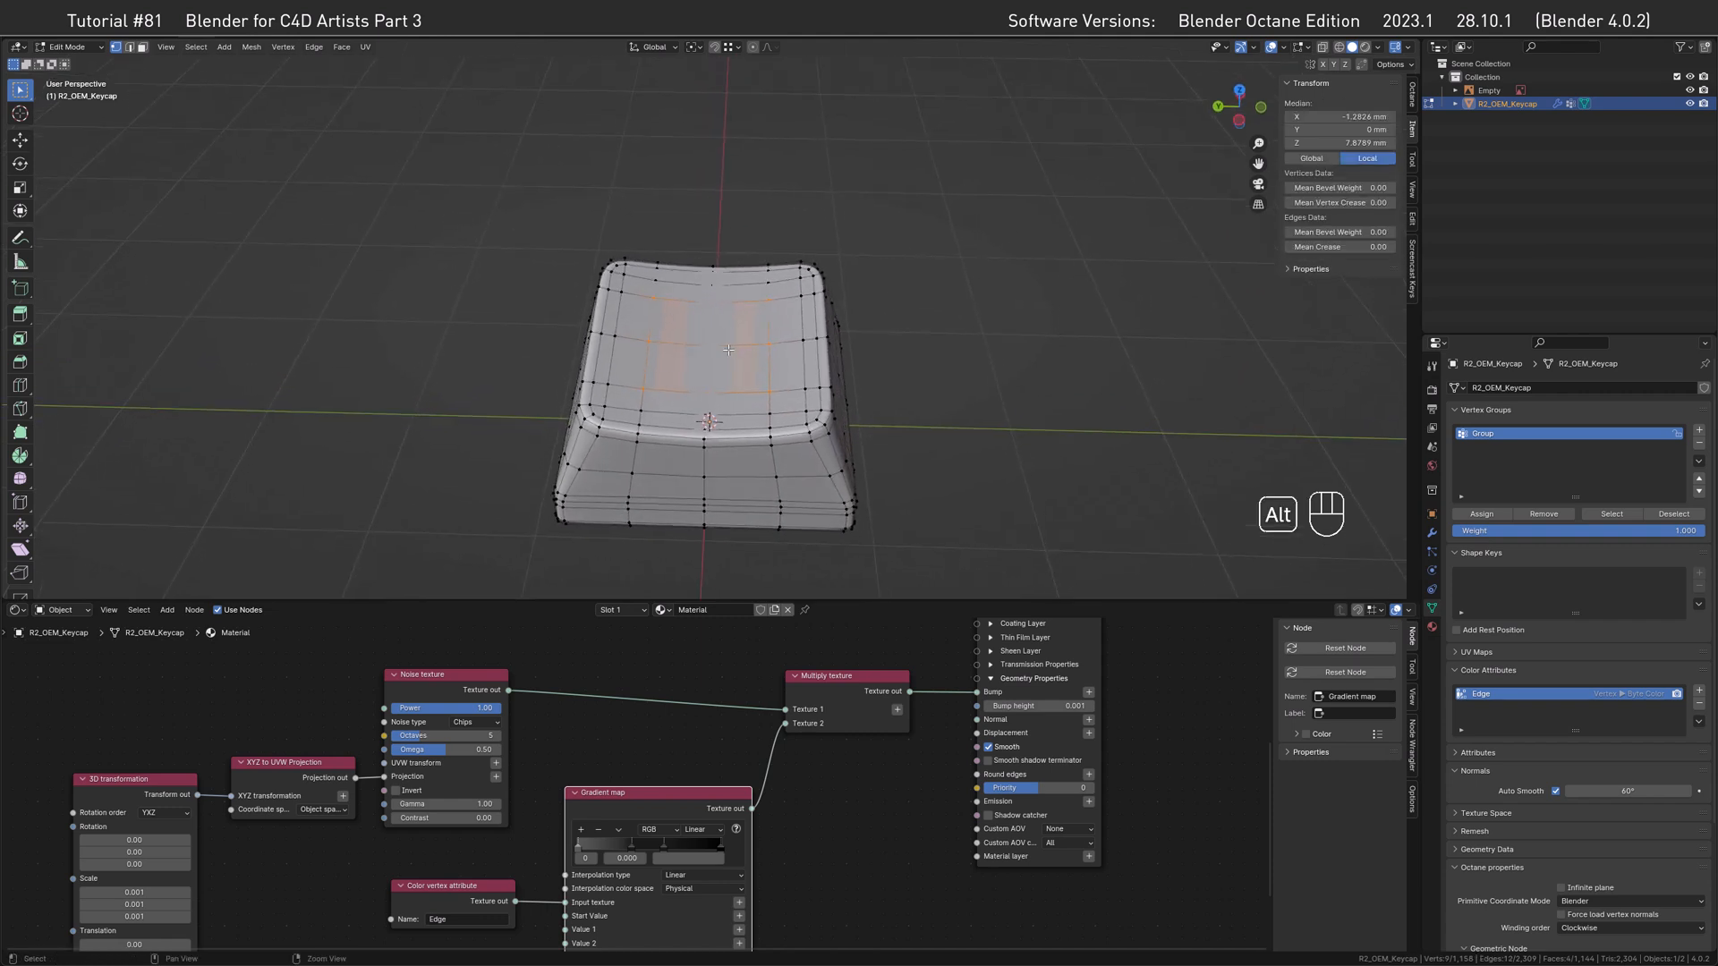
key(Tab)
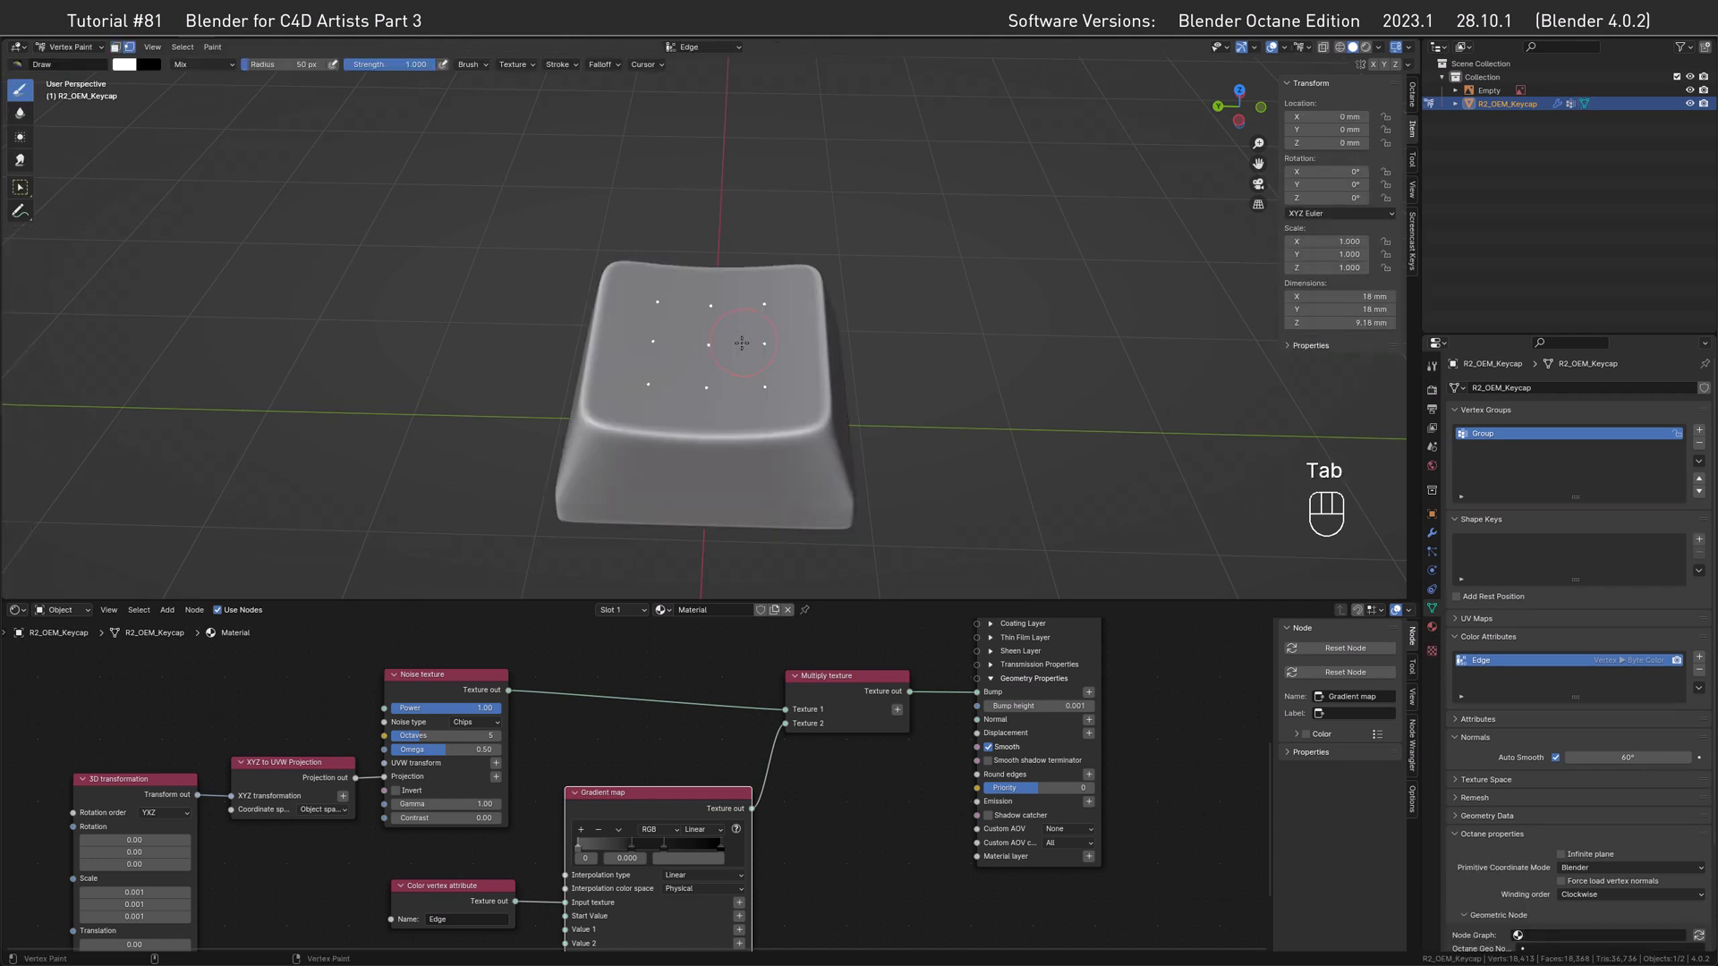
alt+right_drag(703, 350, 756, 307)
alt+drag(756, 307, 724, 359)
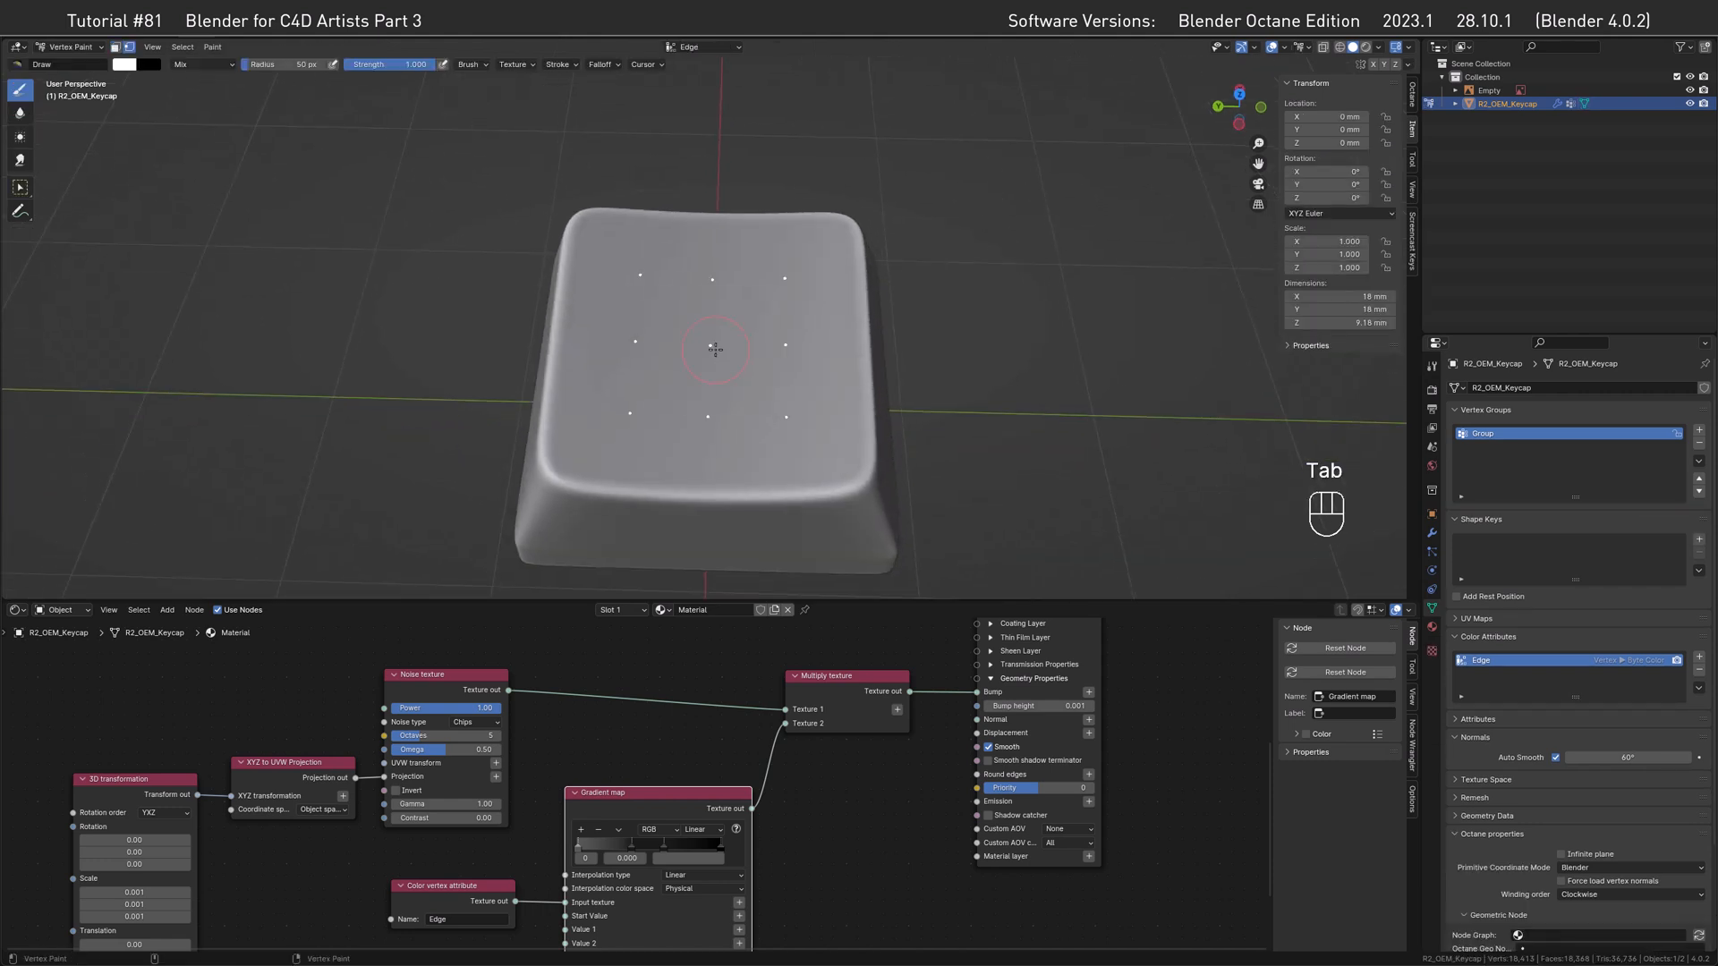
Paint white onto the centre vertex and the four adjacent side vertices of the keycap's top face at full brush strength.
click(714, 347)
click(768, 345)
click(637, 340)
click(709, 291)
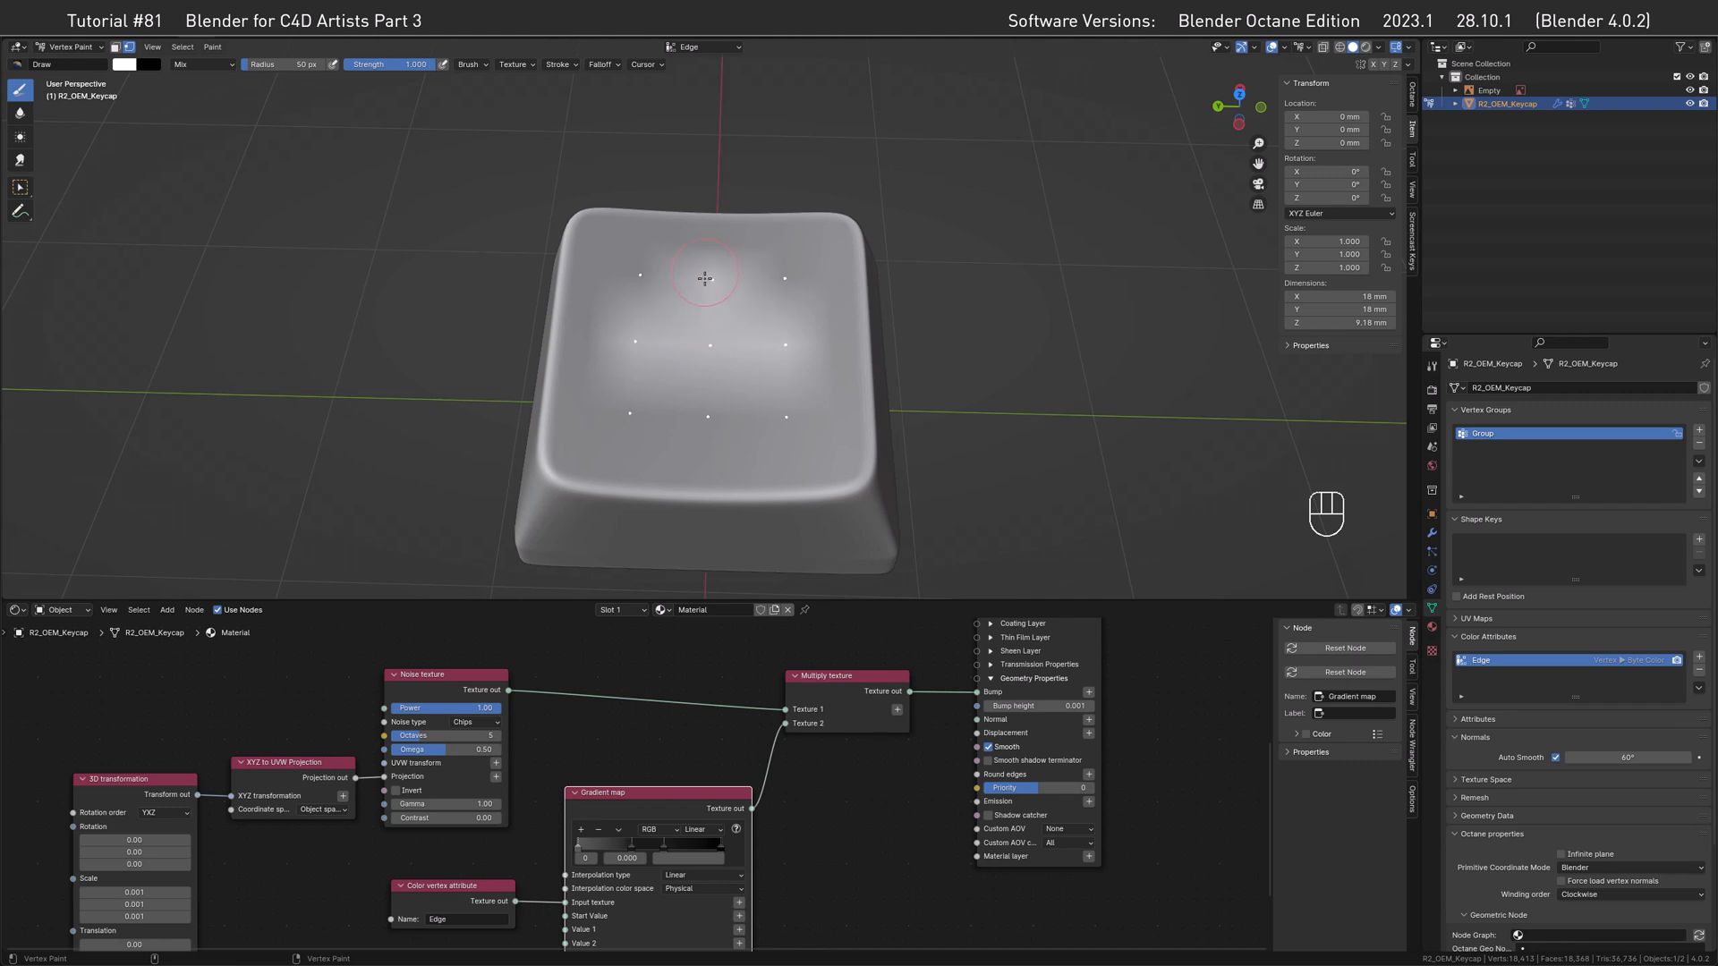
click(707, 387)
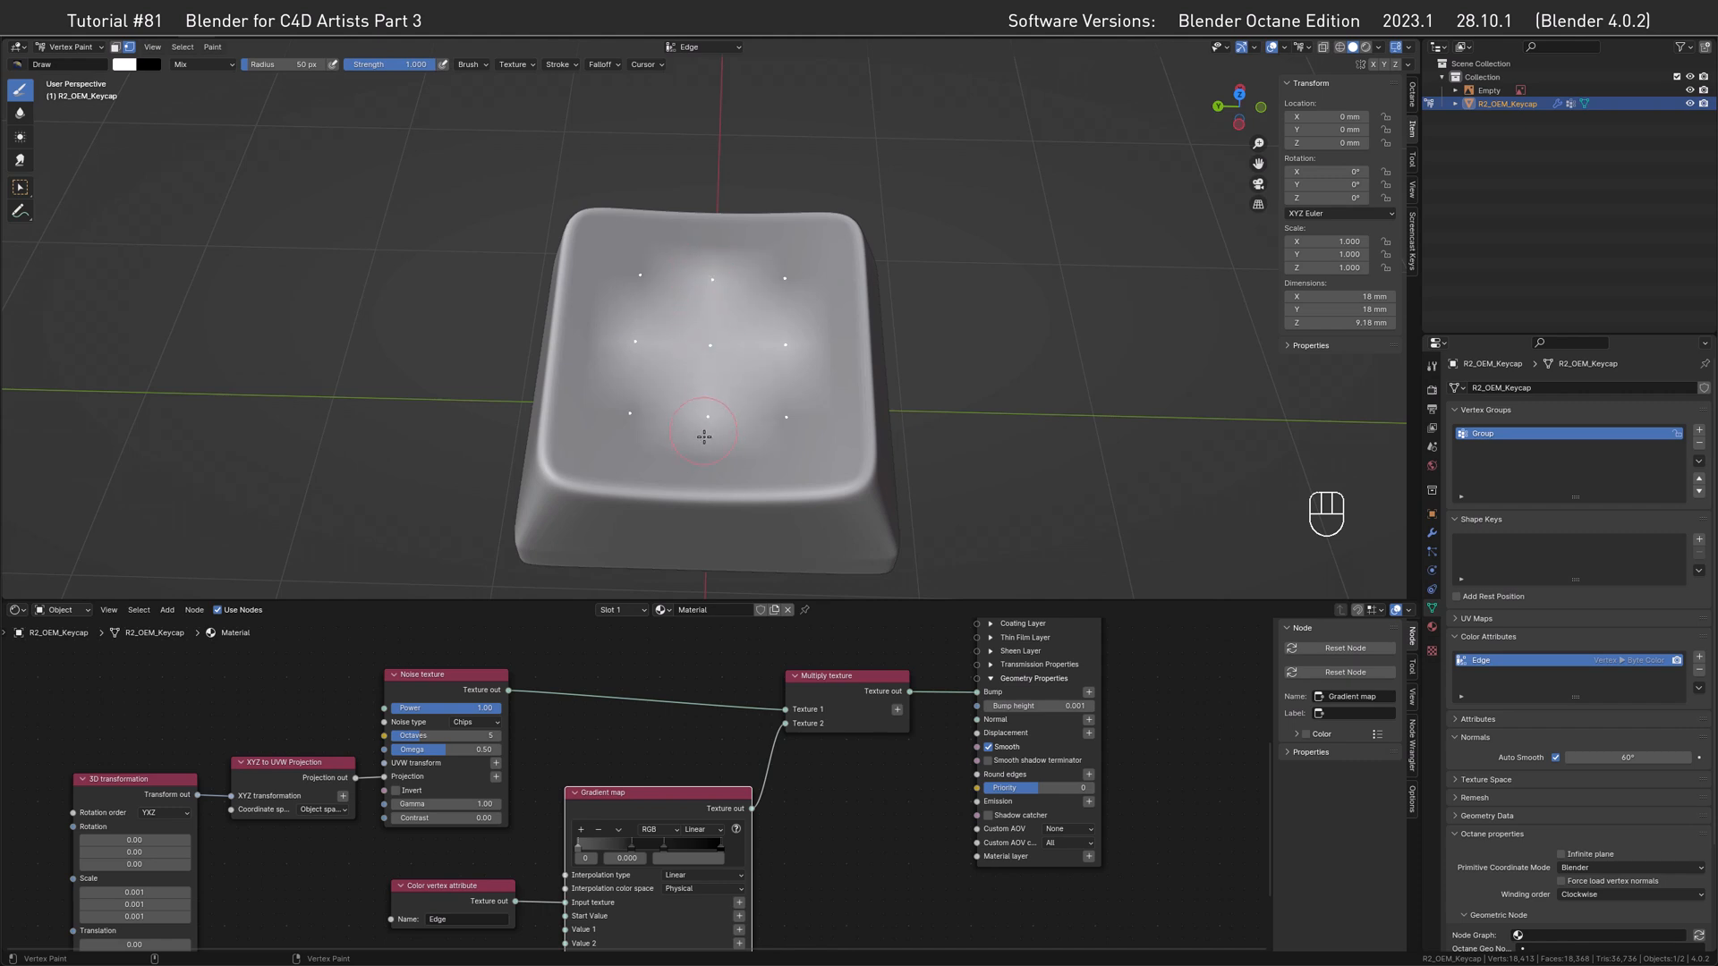
Set the brush strength to 0.5 and paint the corner vertices of the nine-vertex grid on the keycap's top.
click(403, 66)
click(784, 276)
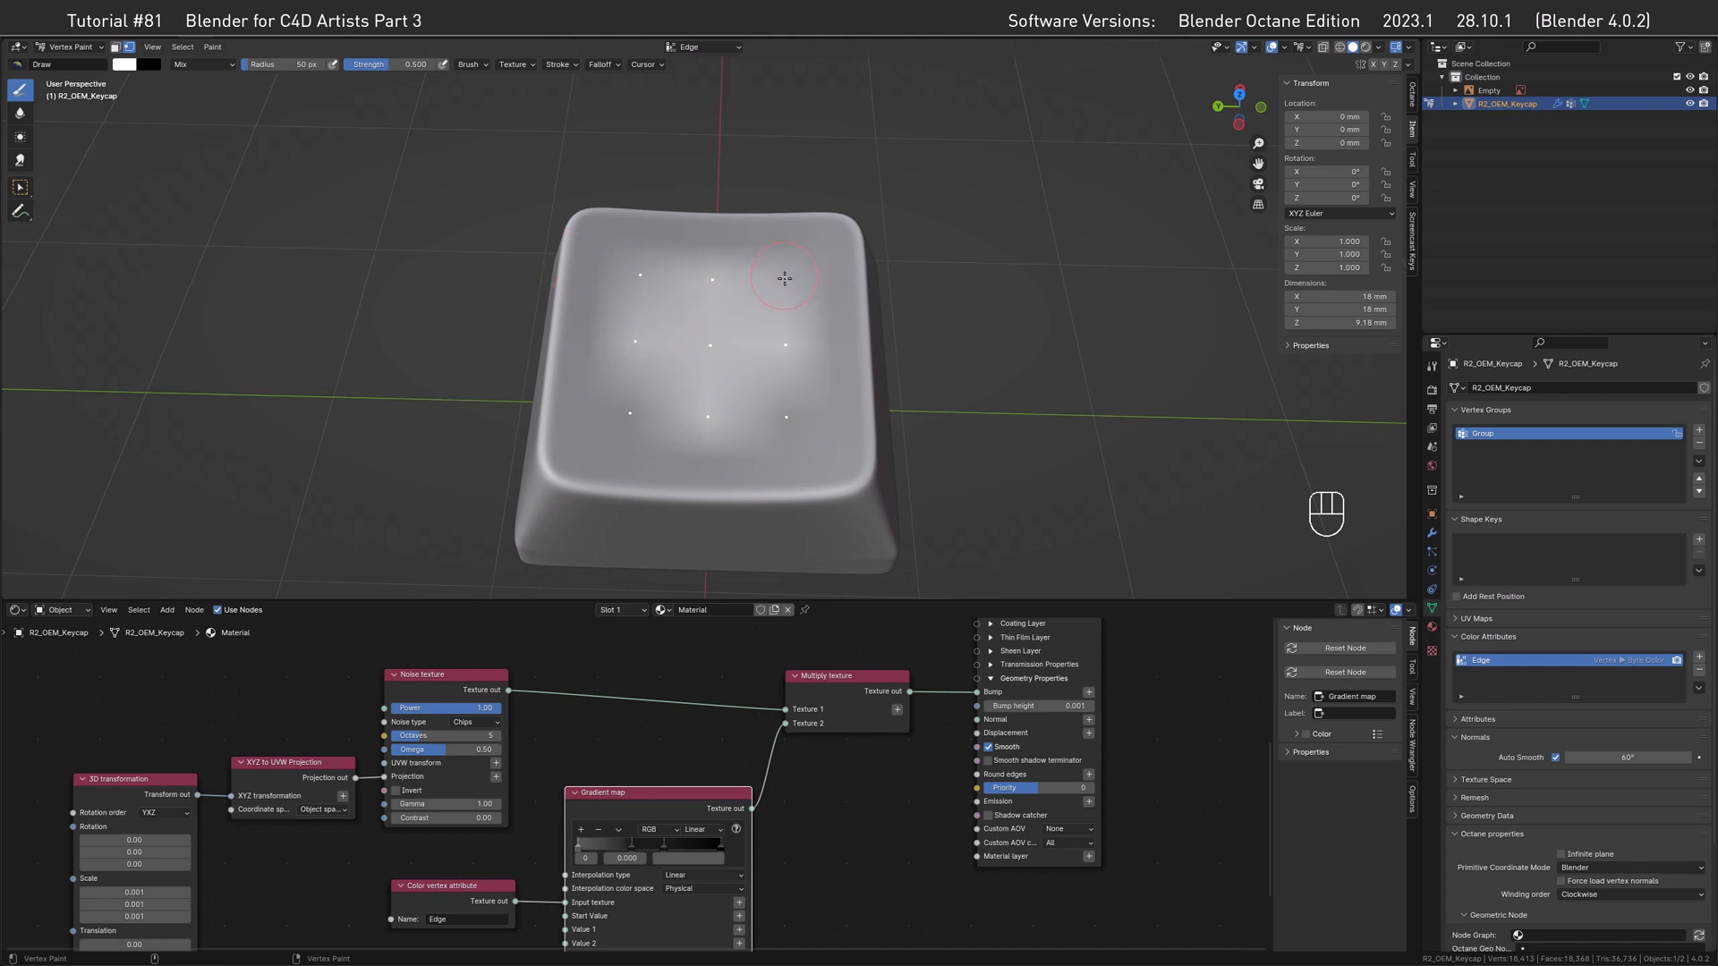
click(797, 423)
click(629, 418)
mouse_move(632, 430)
alt+mouse_down()
mouse_move(640, 352)
mouse_move(704, 338)
alt+mouse_up()
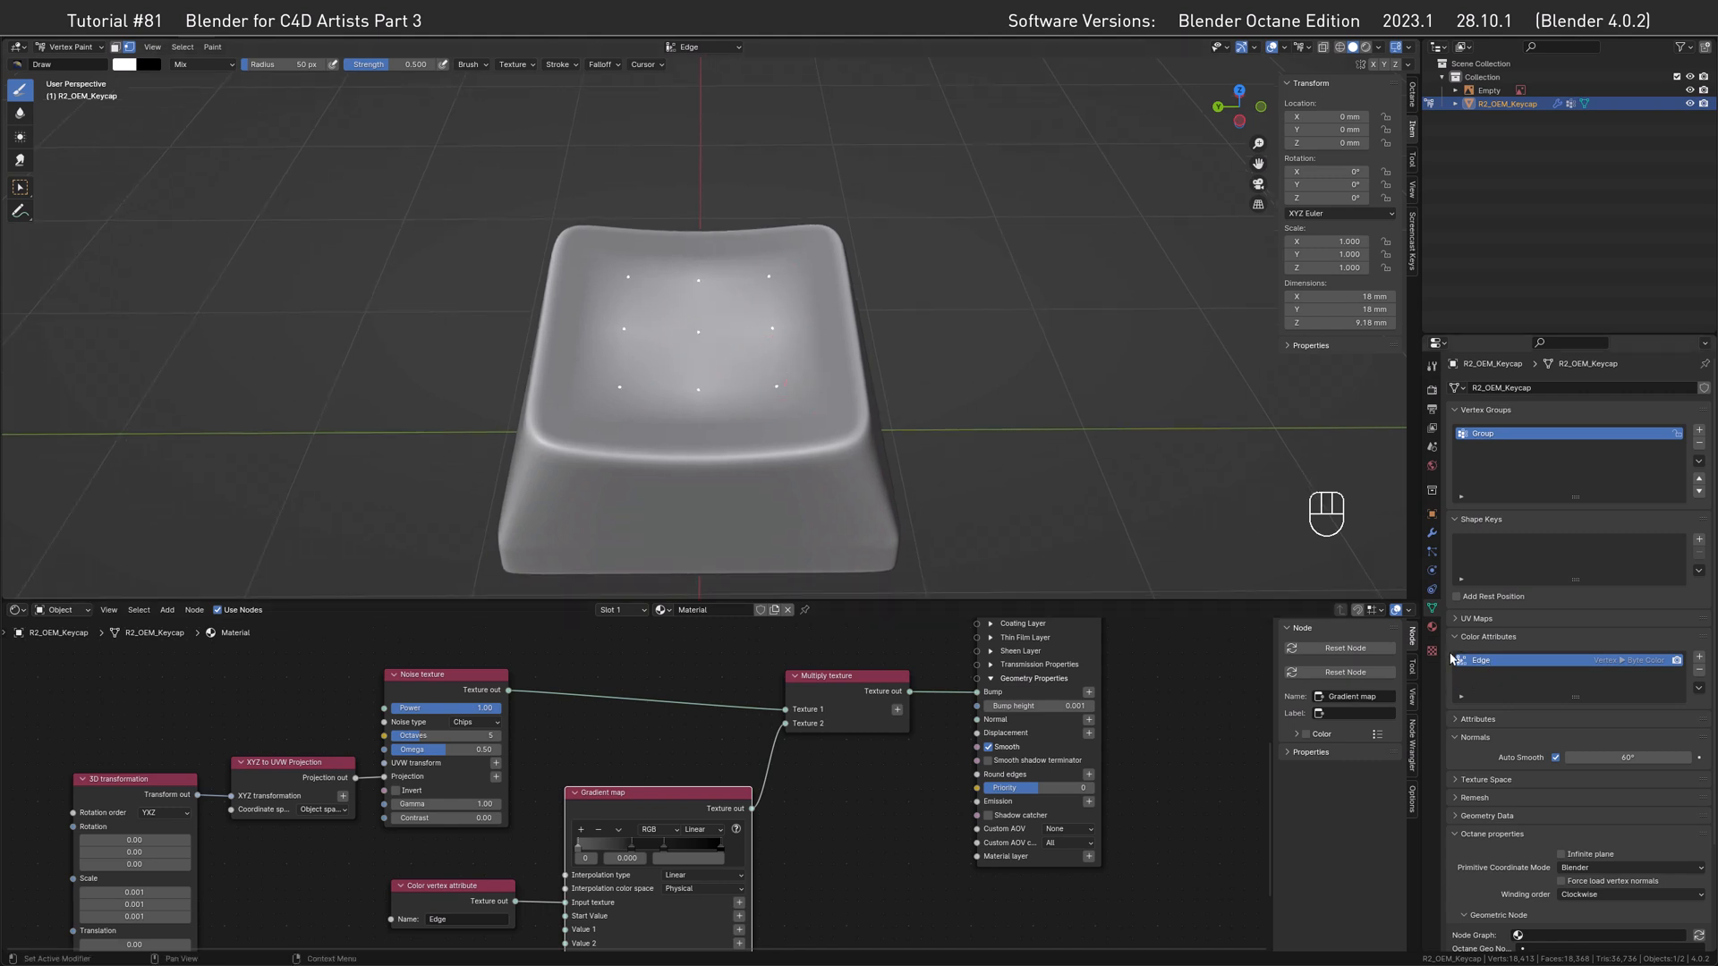
alt+drag(788, 374, 785, 374)
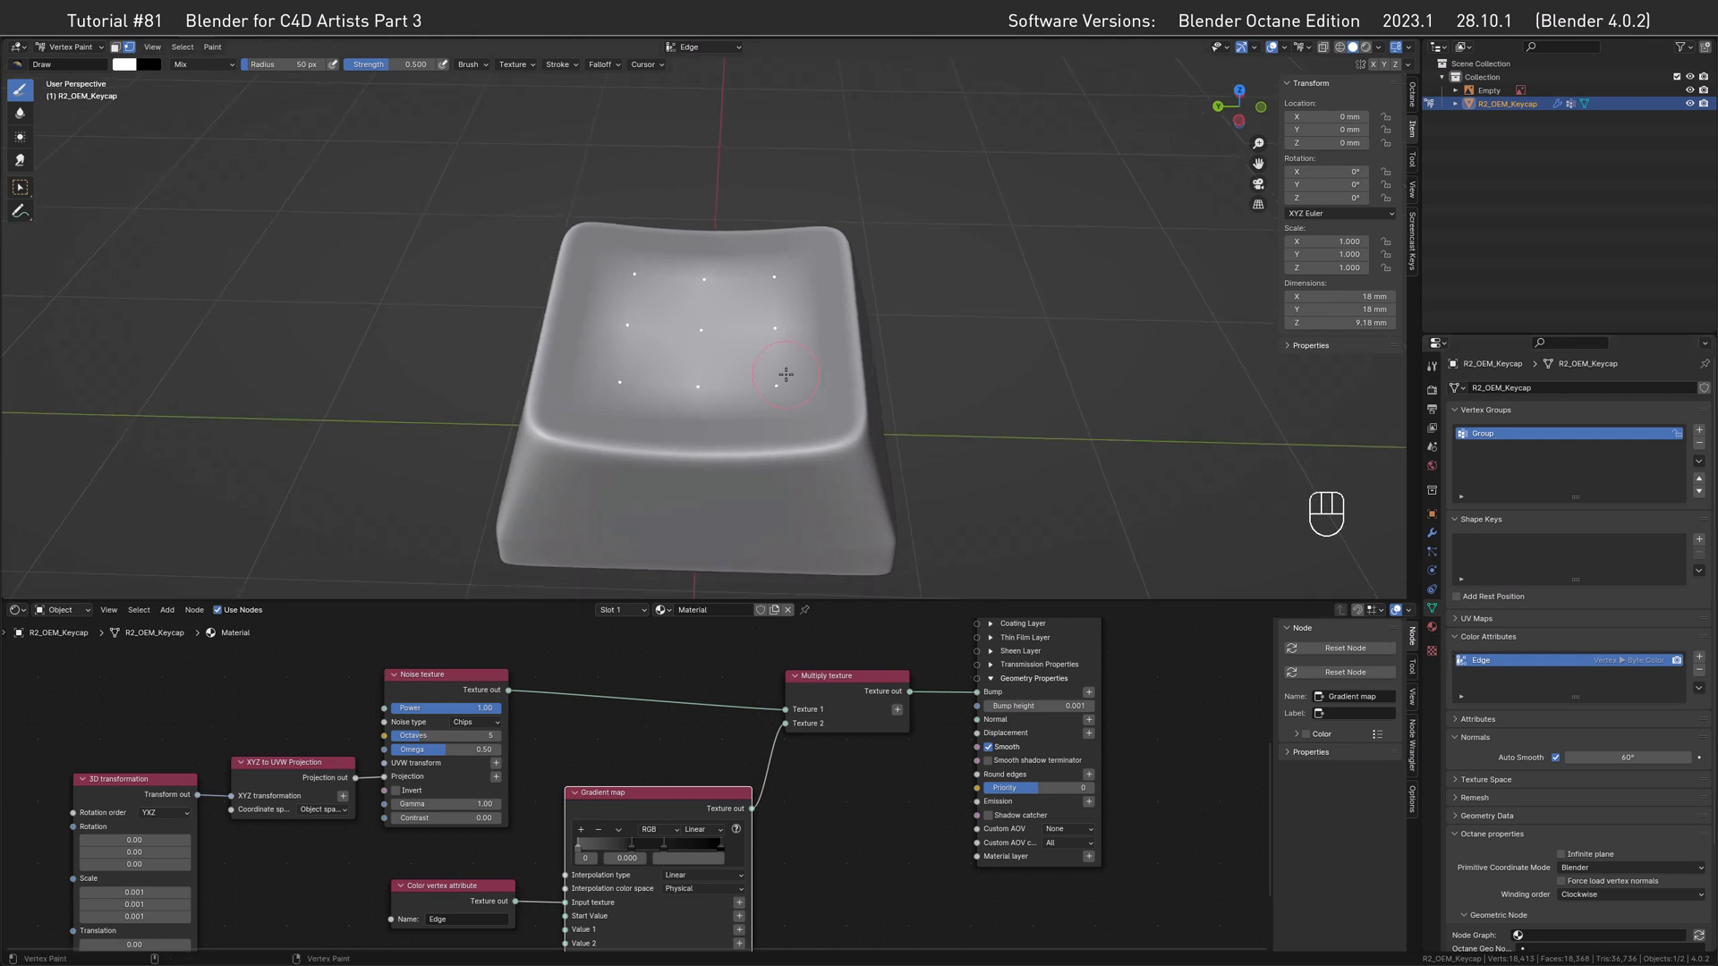
Return to Object Mode, switch the viewport to rendered shading and inspect the painted area on the keycap's top.
key(ctrl+Tab)
click(705, 374)
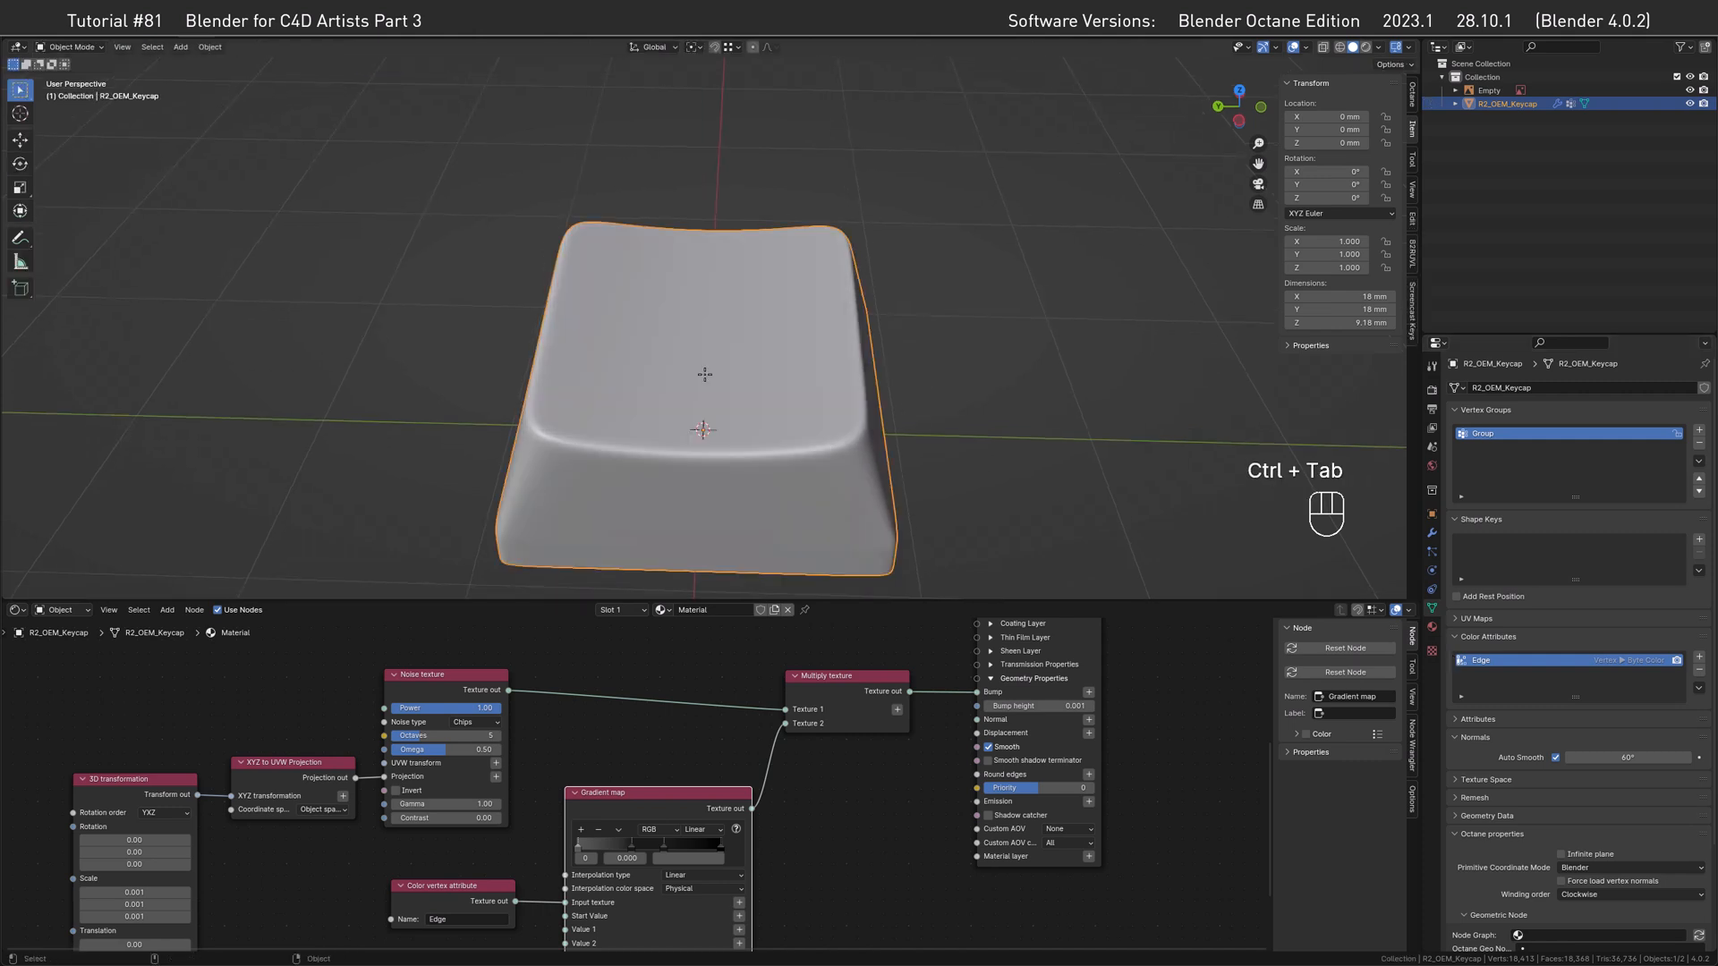
click(1366, 47)
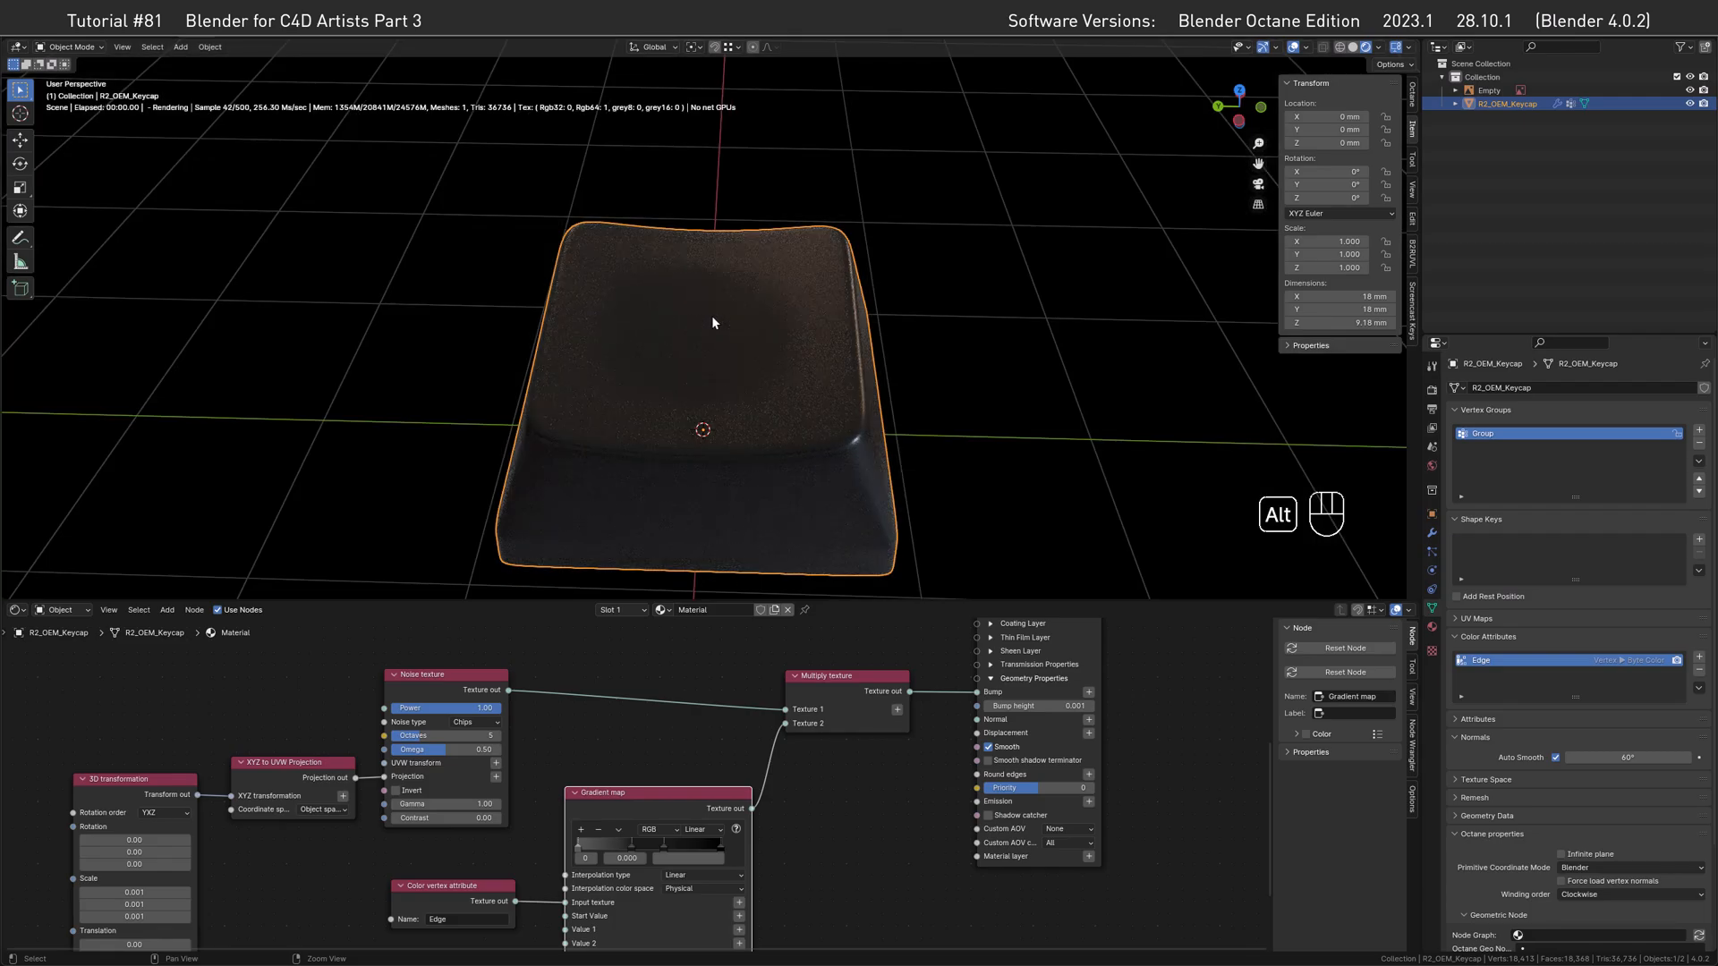
mouse_move(711, 315)
alt+mouse_down()
mouse_move(718, 272)
mouse_move(770, 247)
mouse_move(676, 251)
mouse_move(700, 293)
alt+mouse_up()
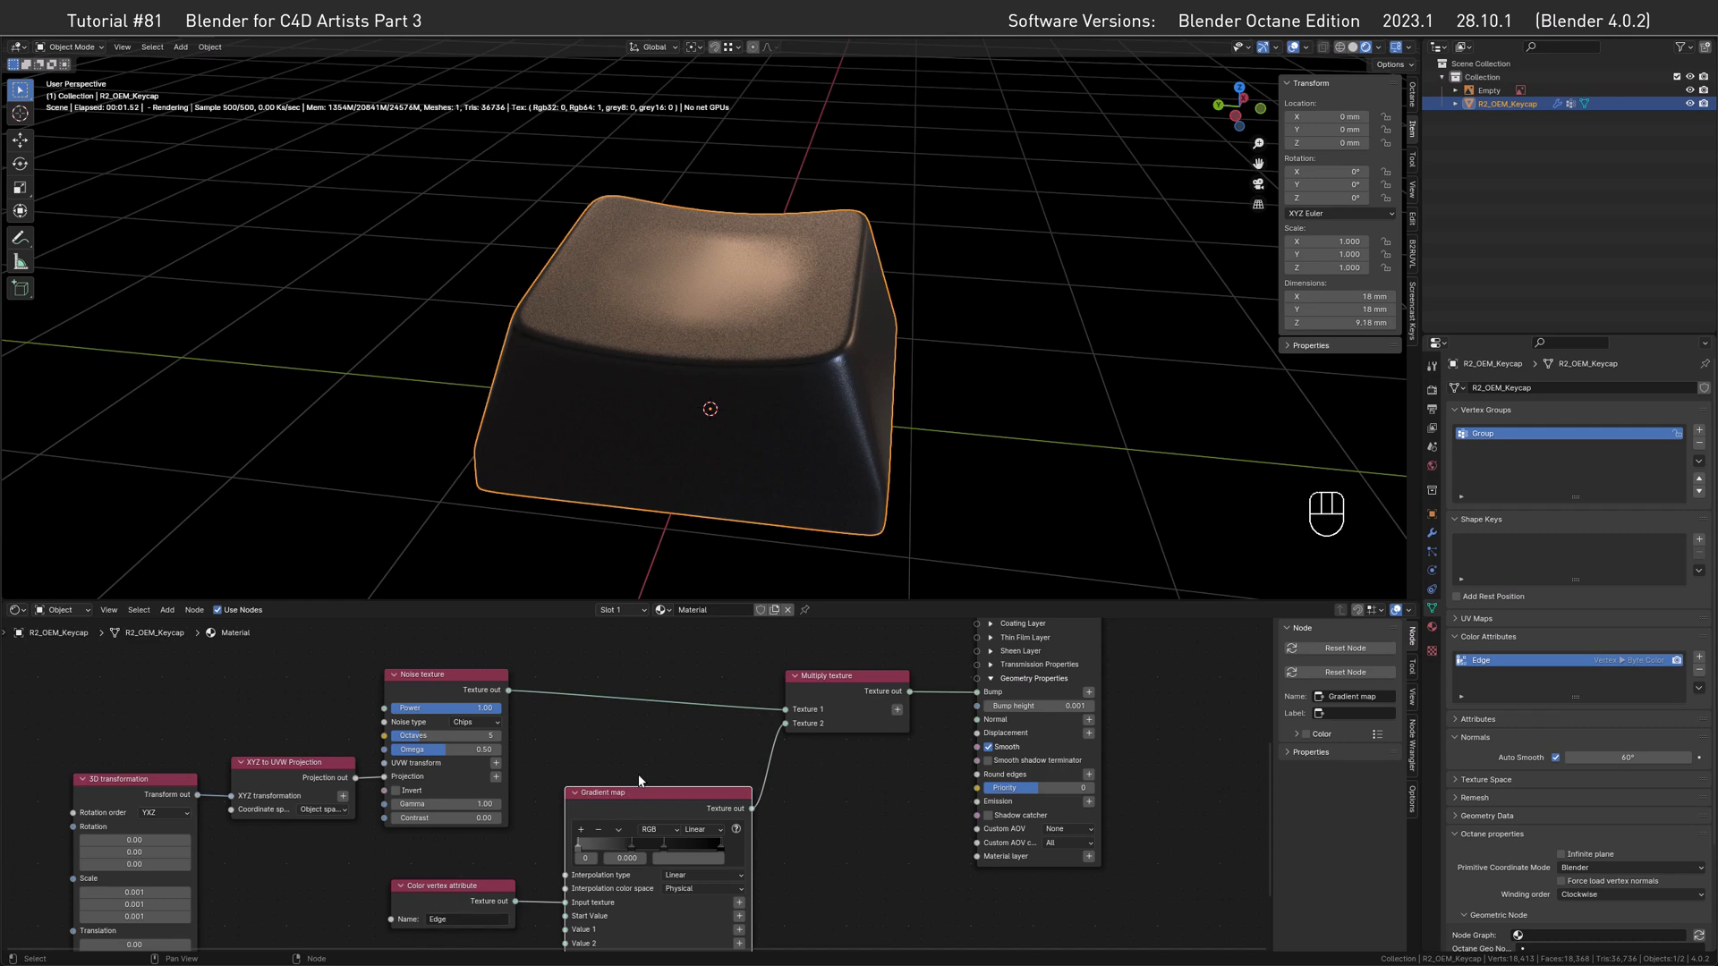
Duplicate the Gradient map node, feed it from the Color vertex attribute, and connect its output to the Universal material's Albedo.
key(ctrl+c)
key(ctrl+v)
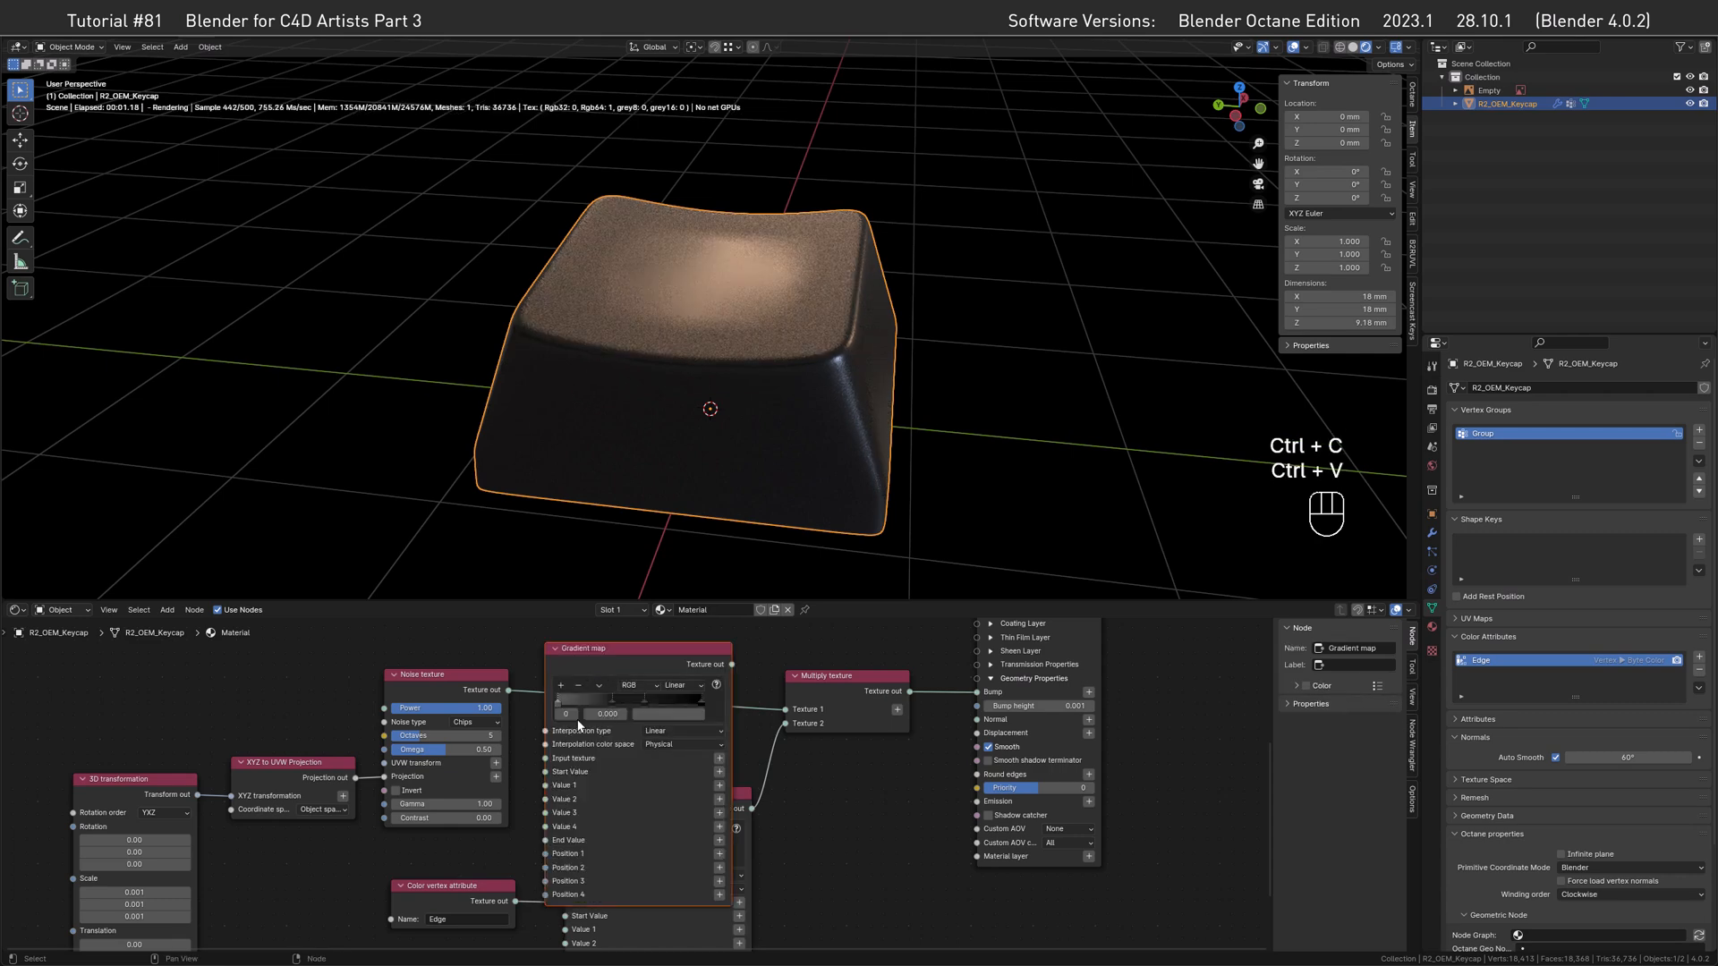
drag(514, 902, 549, 756)
middle_drag(621, 735, 653, 629)
drag(679, 876, 699, 712)
middle_drag(716, 716, 717, 779)
drag(749, 777, 1010, 735)
drag(749, 731, 748, 718)
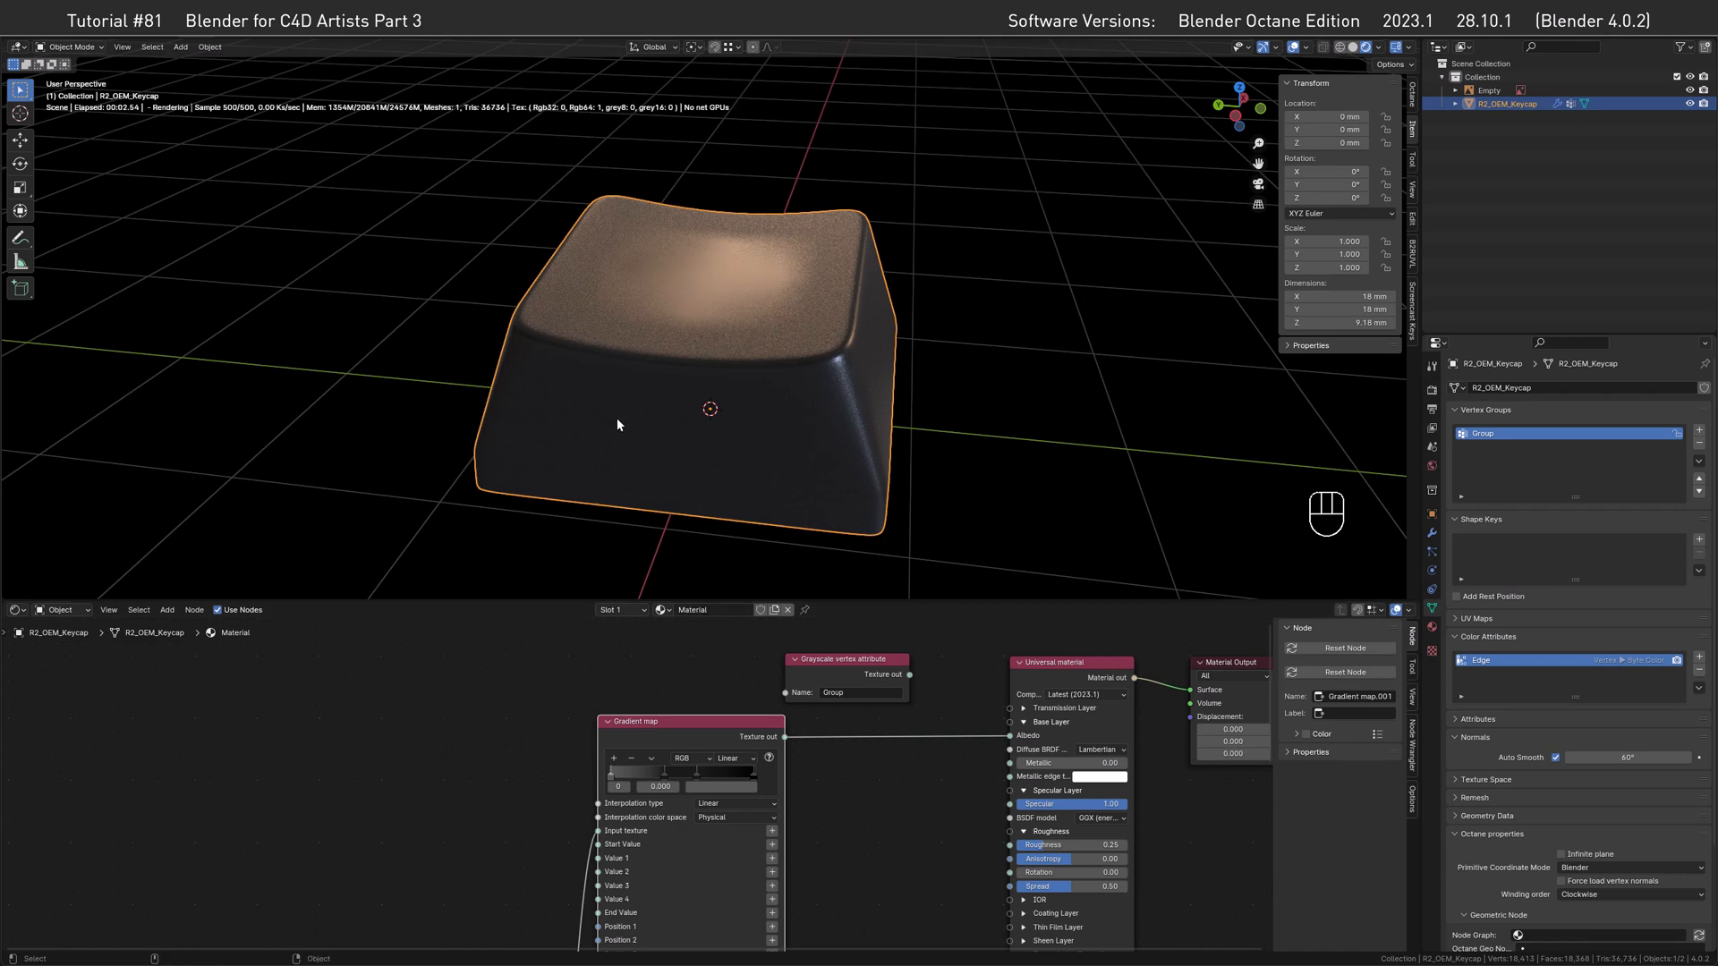
Lighten the copied Gradient map's two middle stops to grey, setting the colour value of the stop at 0.376 to 0.25.
click(706, 791)
double_click(742, 755)
text(0.01)
key(Return)
click(663, 775)
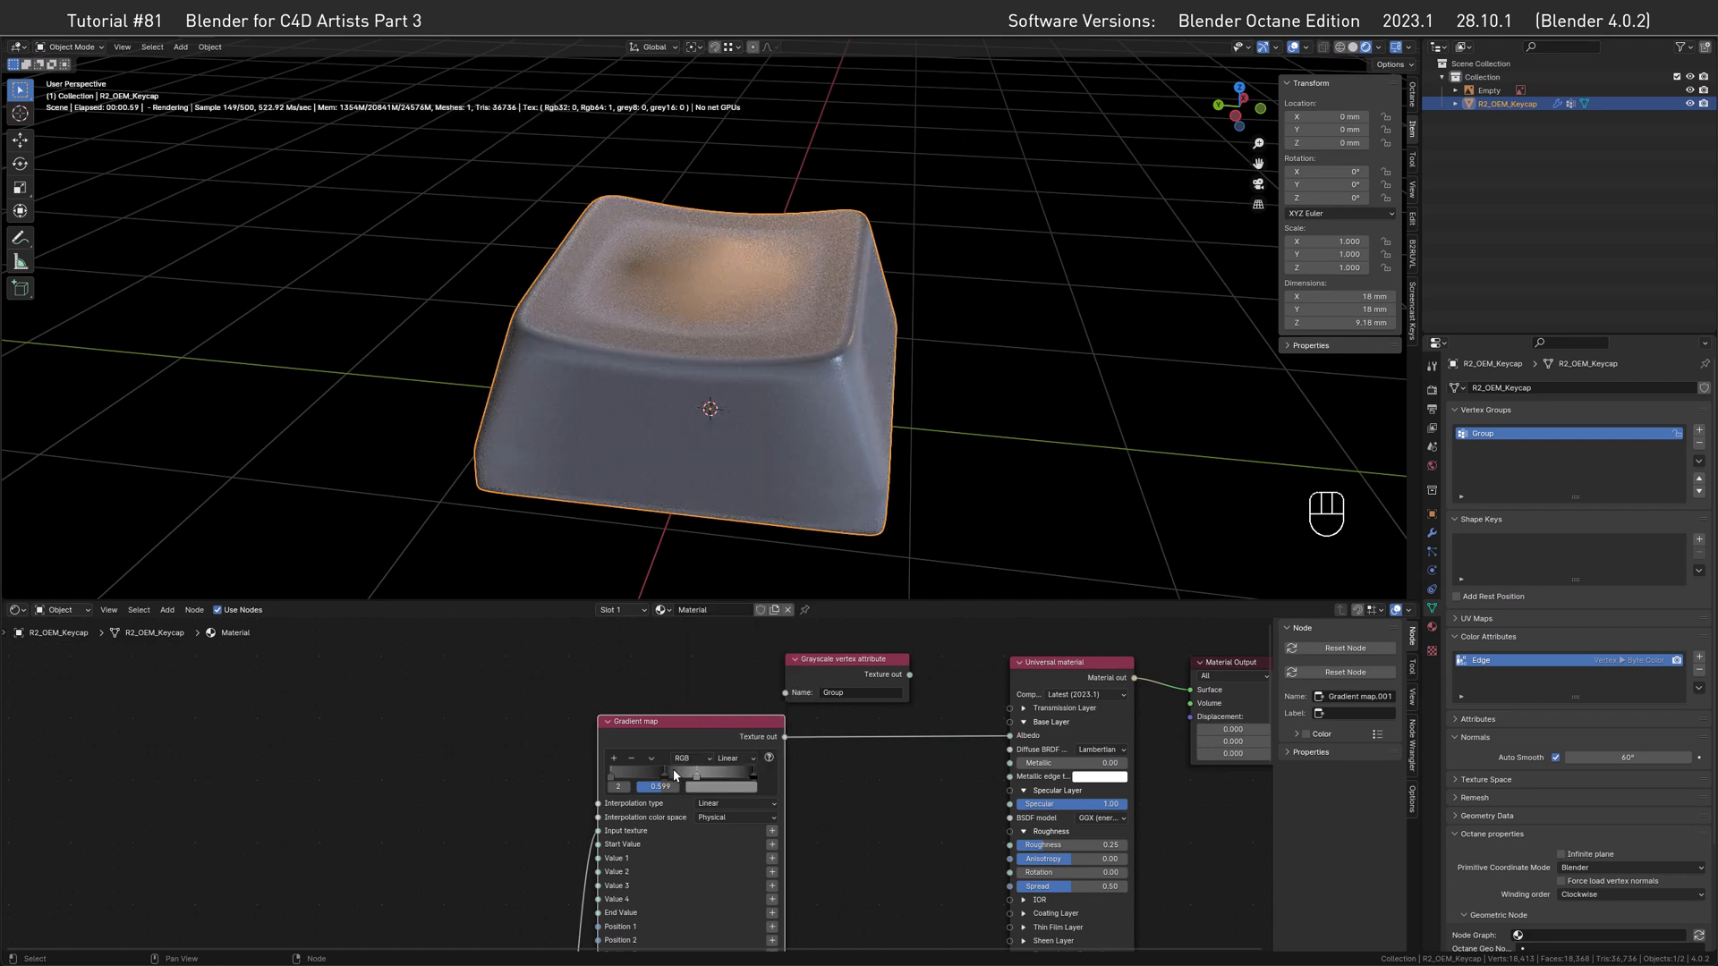
click(707, 791)
double_click(728, 755)
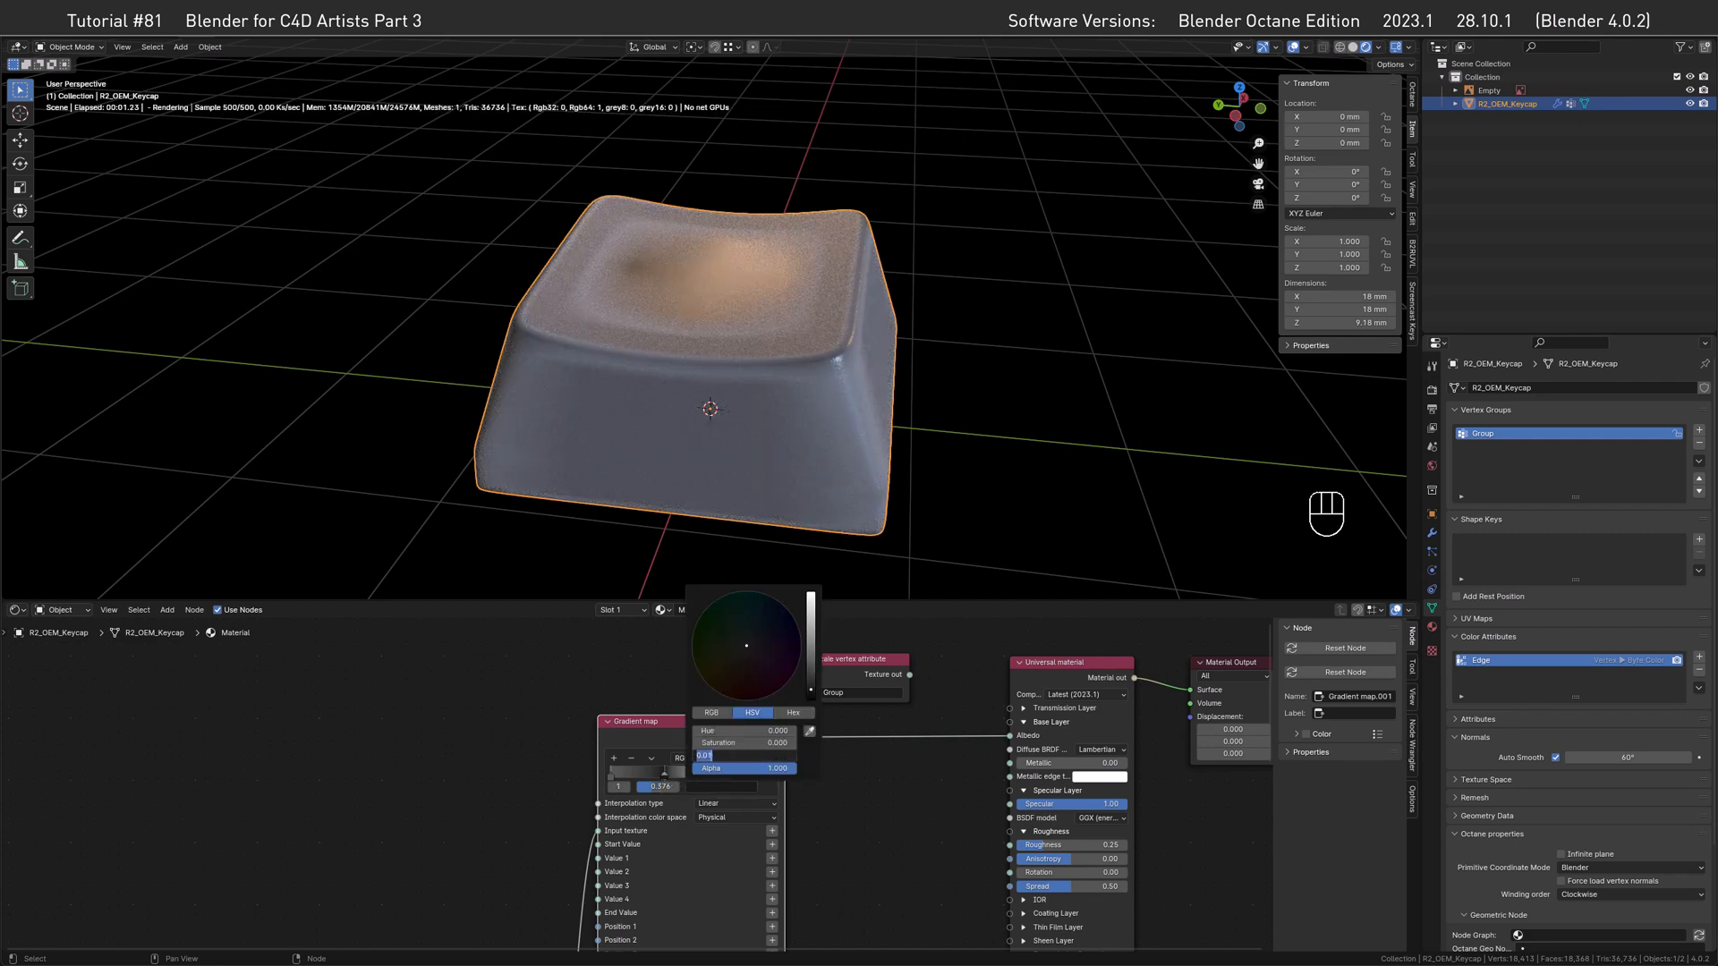
text(0.25)
key(Return)
Set the colour value of the copied Gradient map's last stop to 0.175.
alt+drag(671, 291, 682, 349)
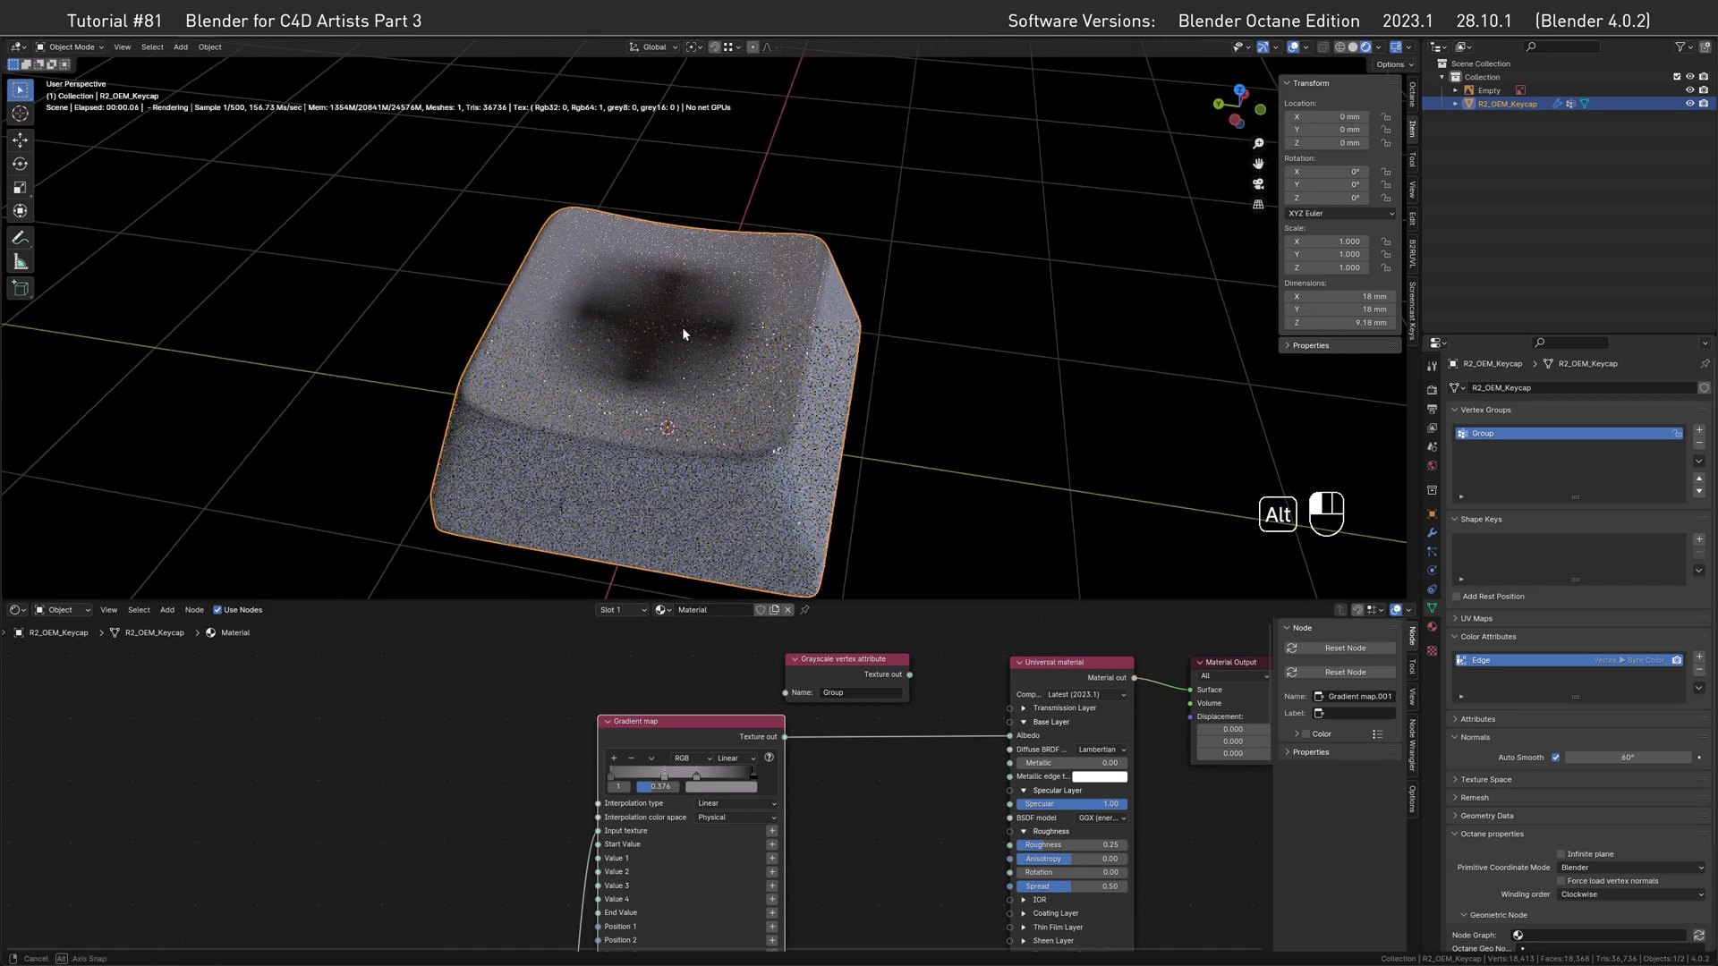
click(744, 788)
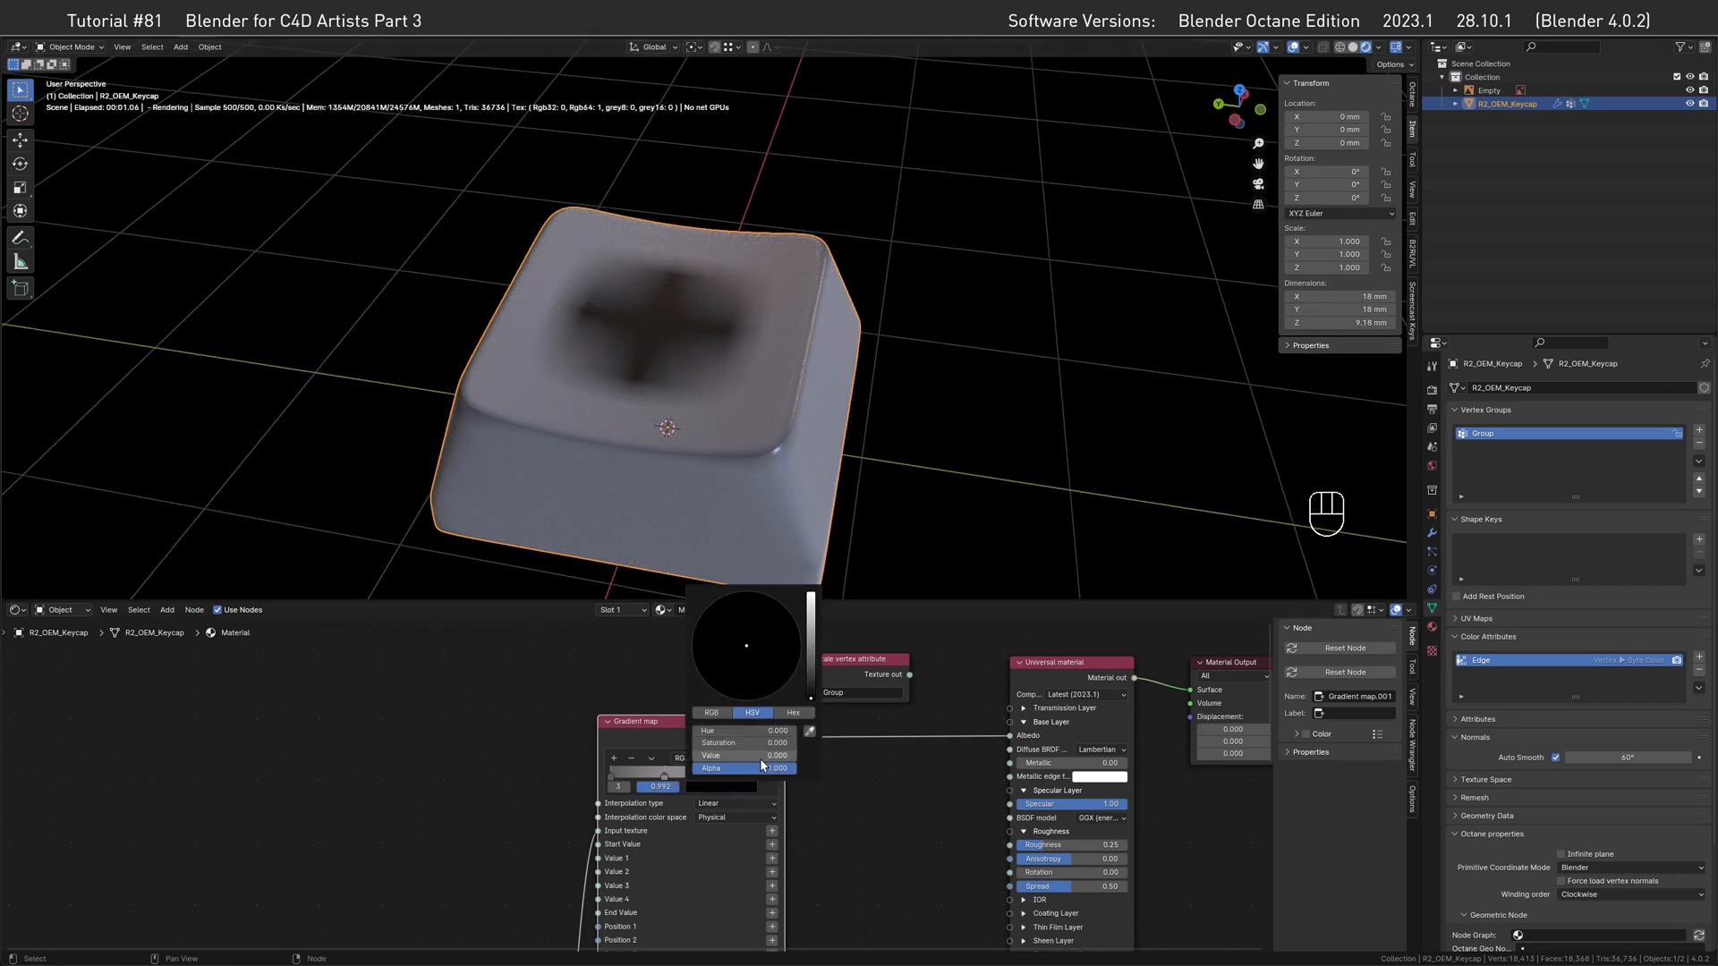
key(Return)
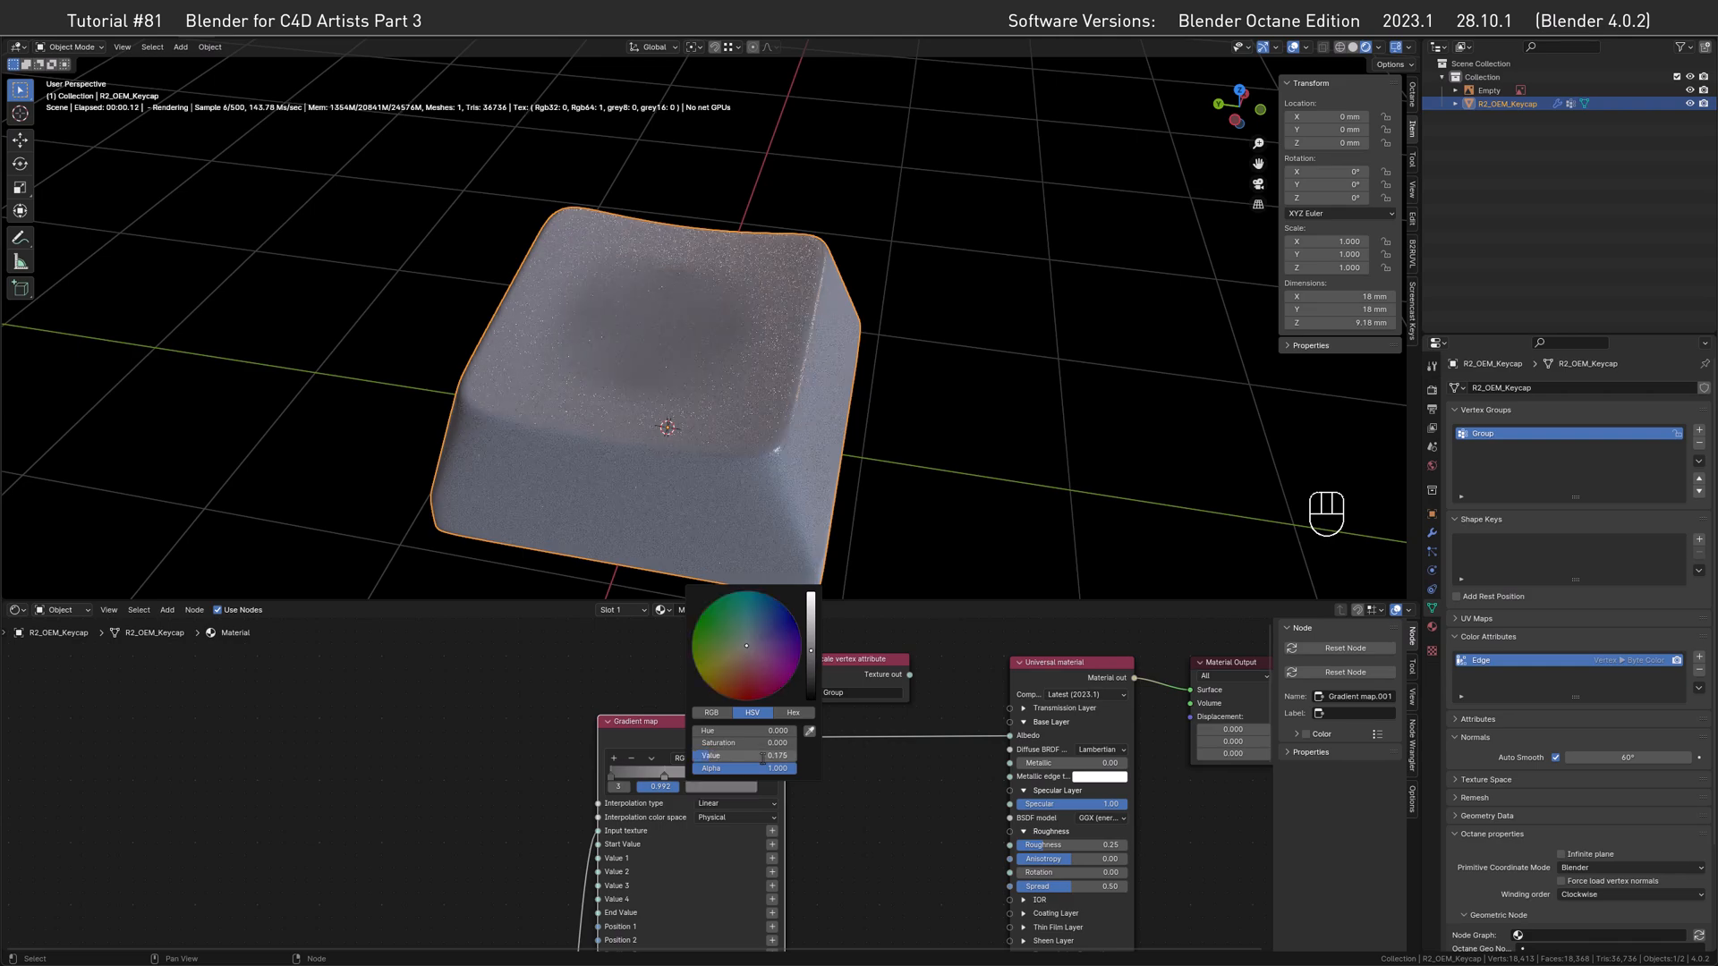
View the keycap's underside and set the colour value of the copied Gradient map's first stop to 0.25.
alt+drag(660, 358, 629, 384)
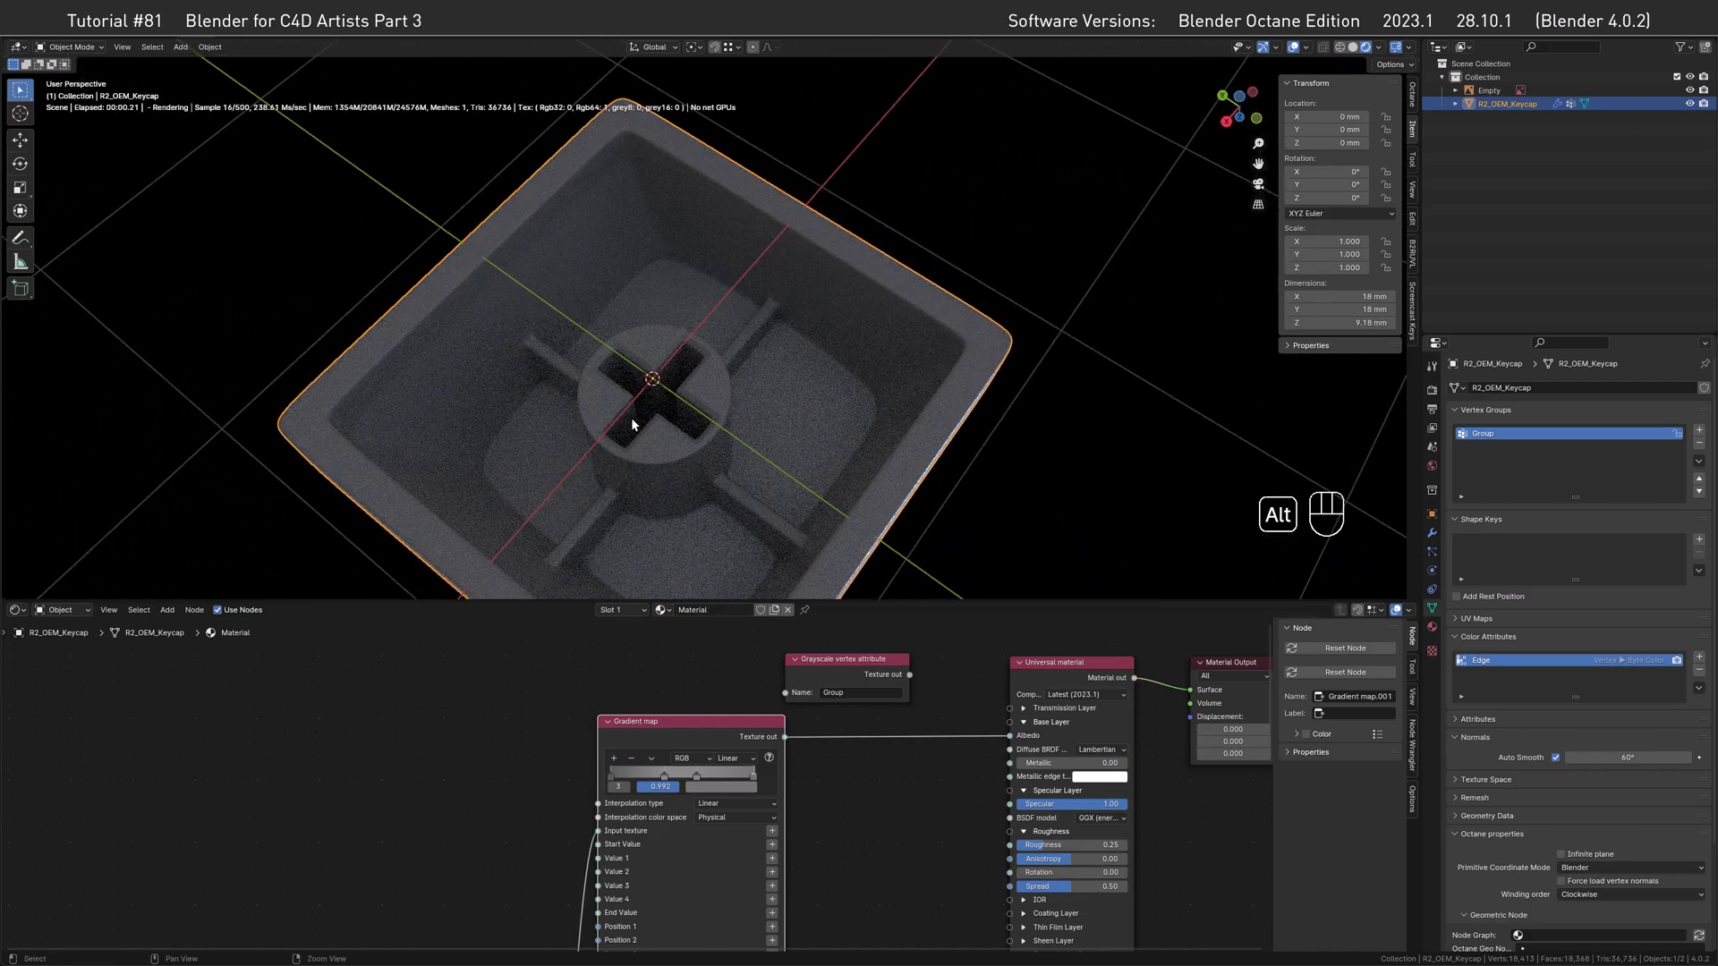
click(720, 787)
text(0)
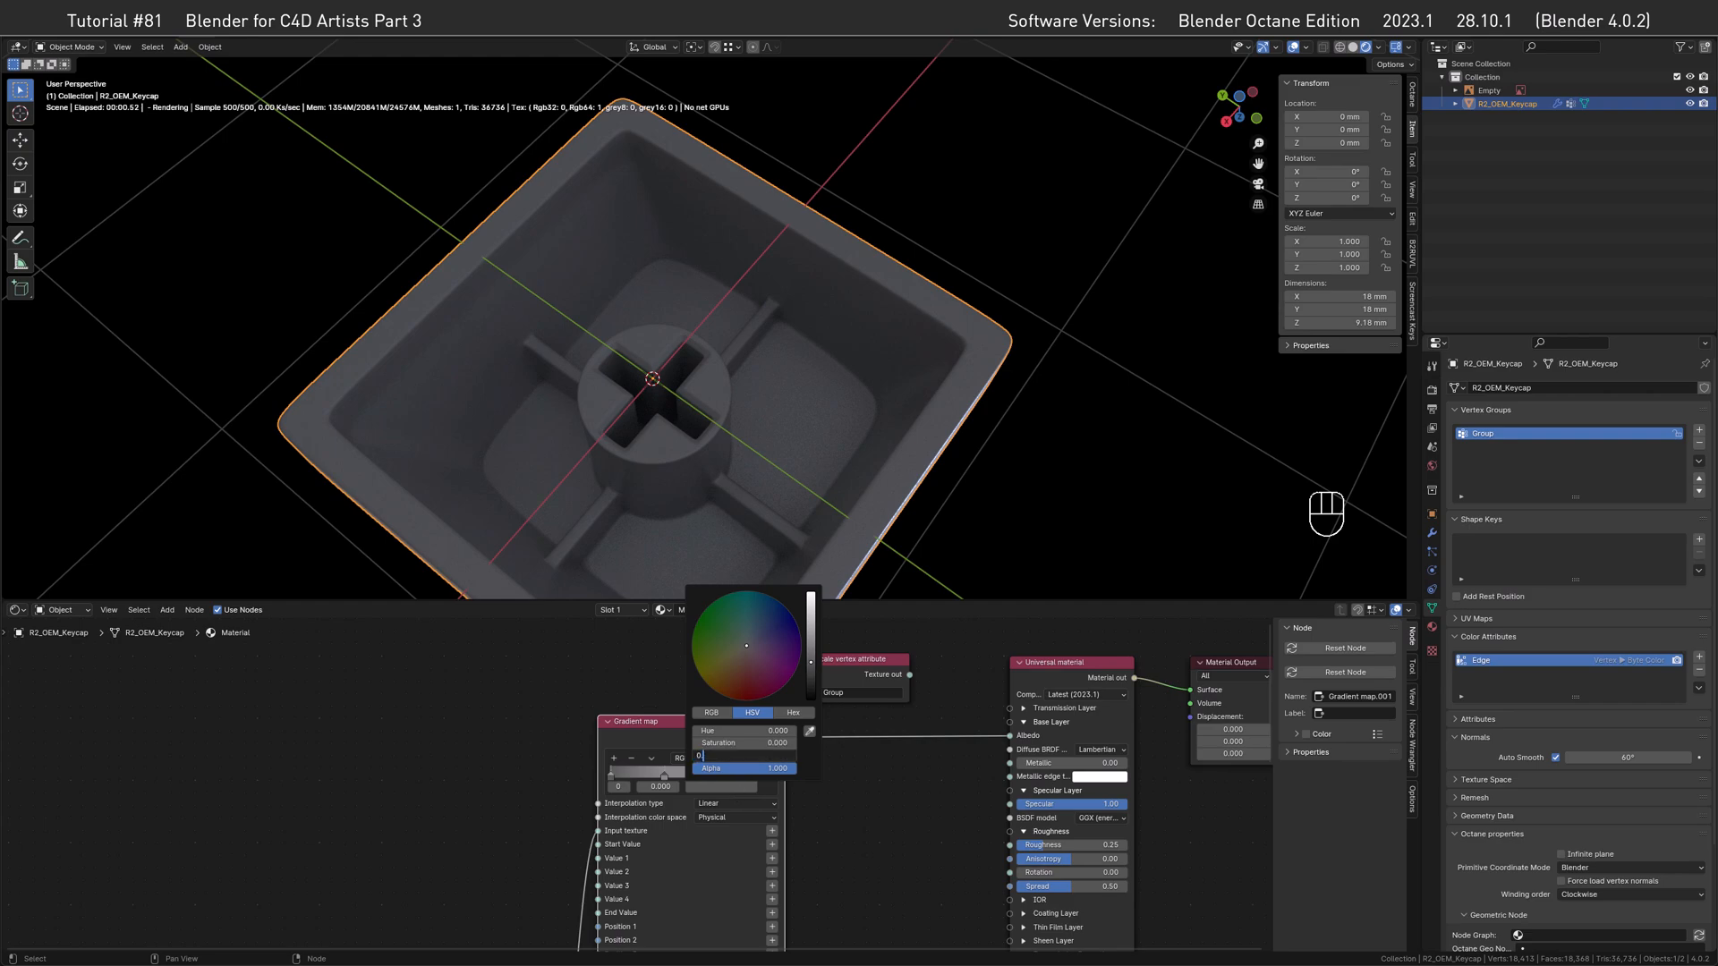
text(.25)
key(Return)
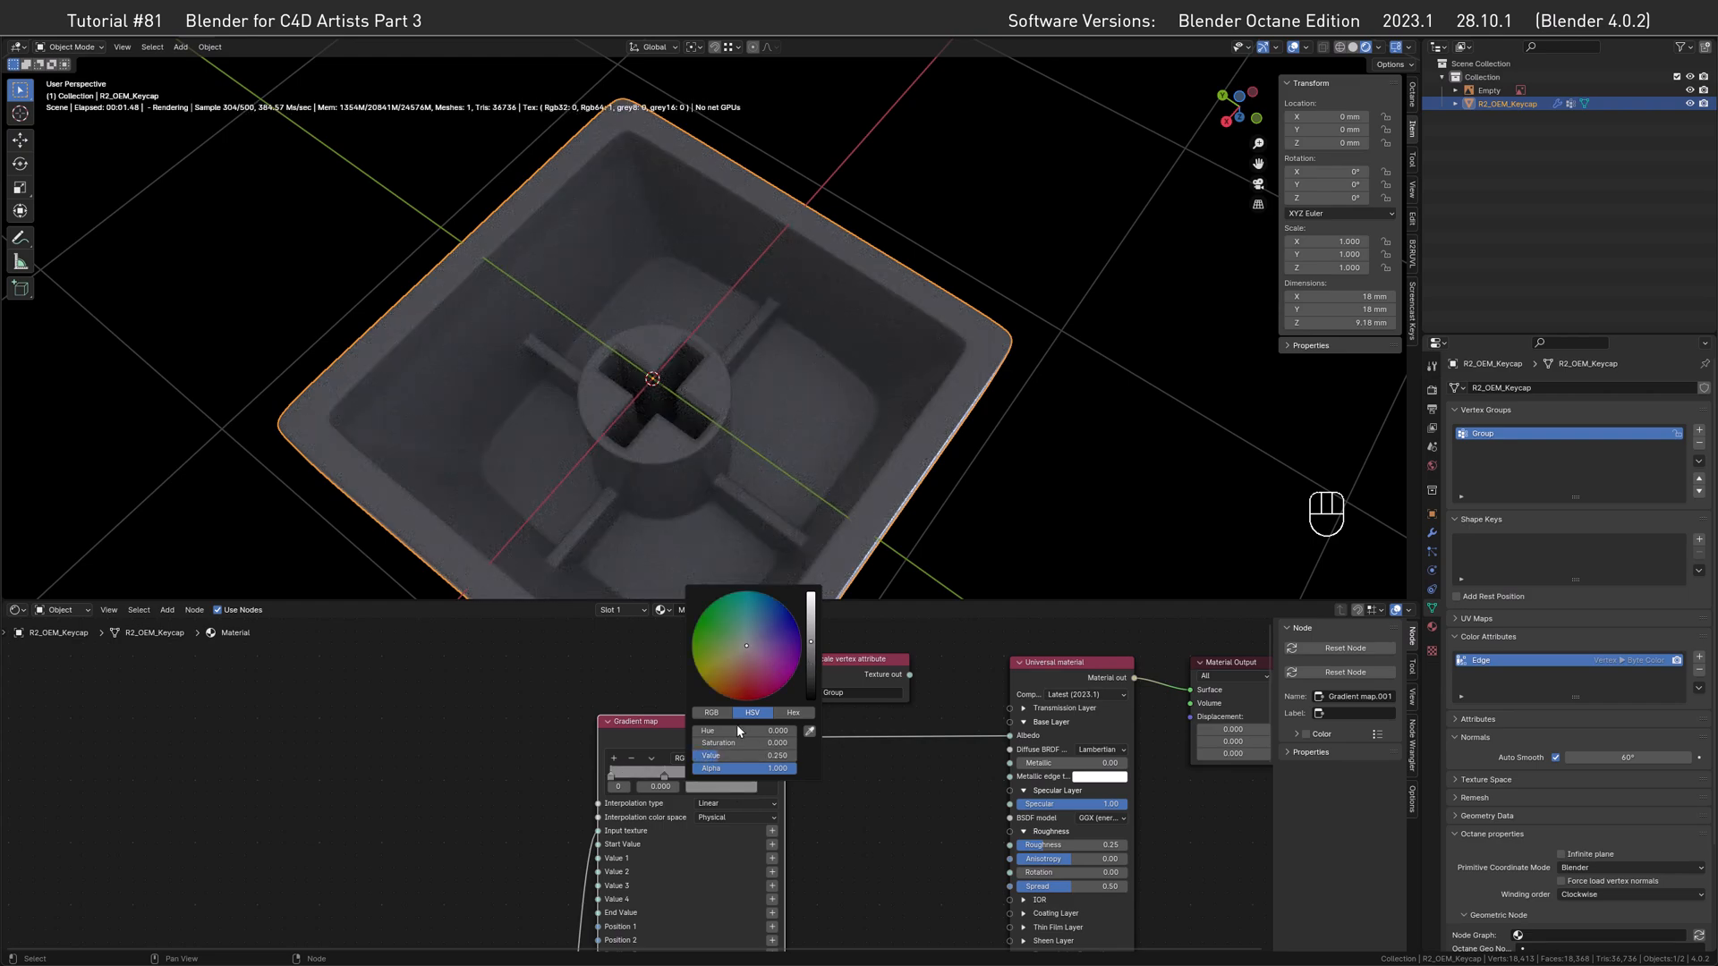
Colour the Gradient map's first stop saturated orange, moving it to about 0.19 and the second stop to about 0.44.
drag(745, 654, 737, 667)
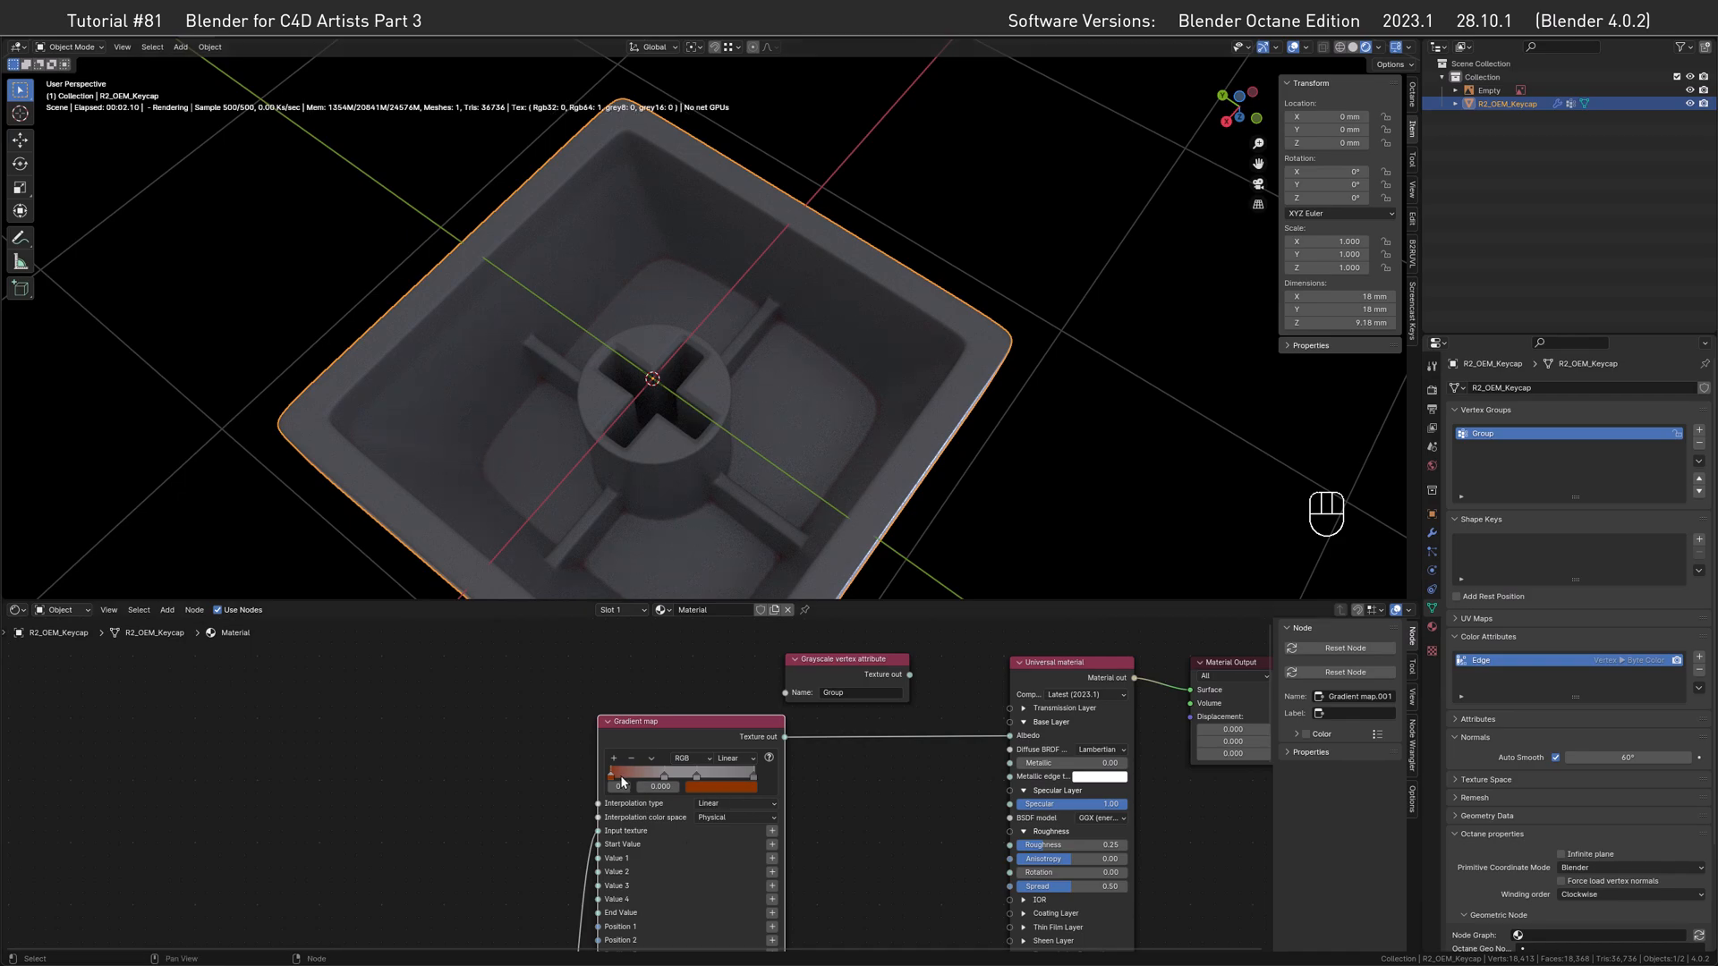
drag(614, 782, 676, 776)
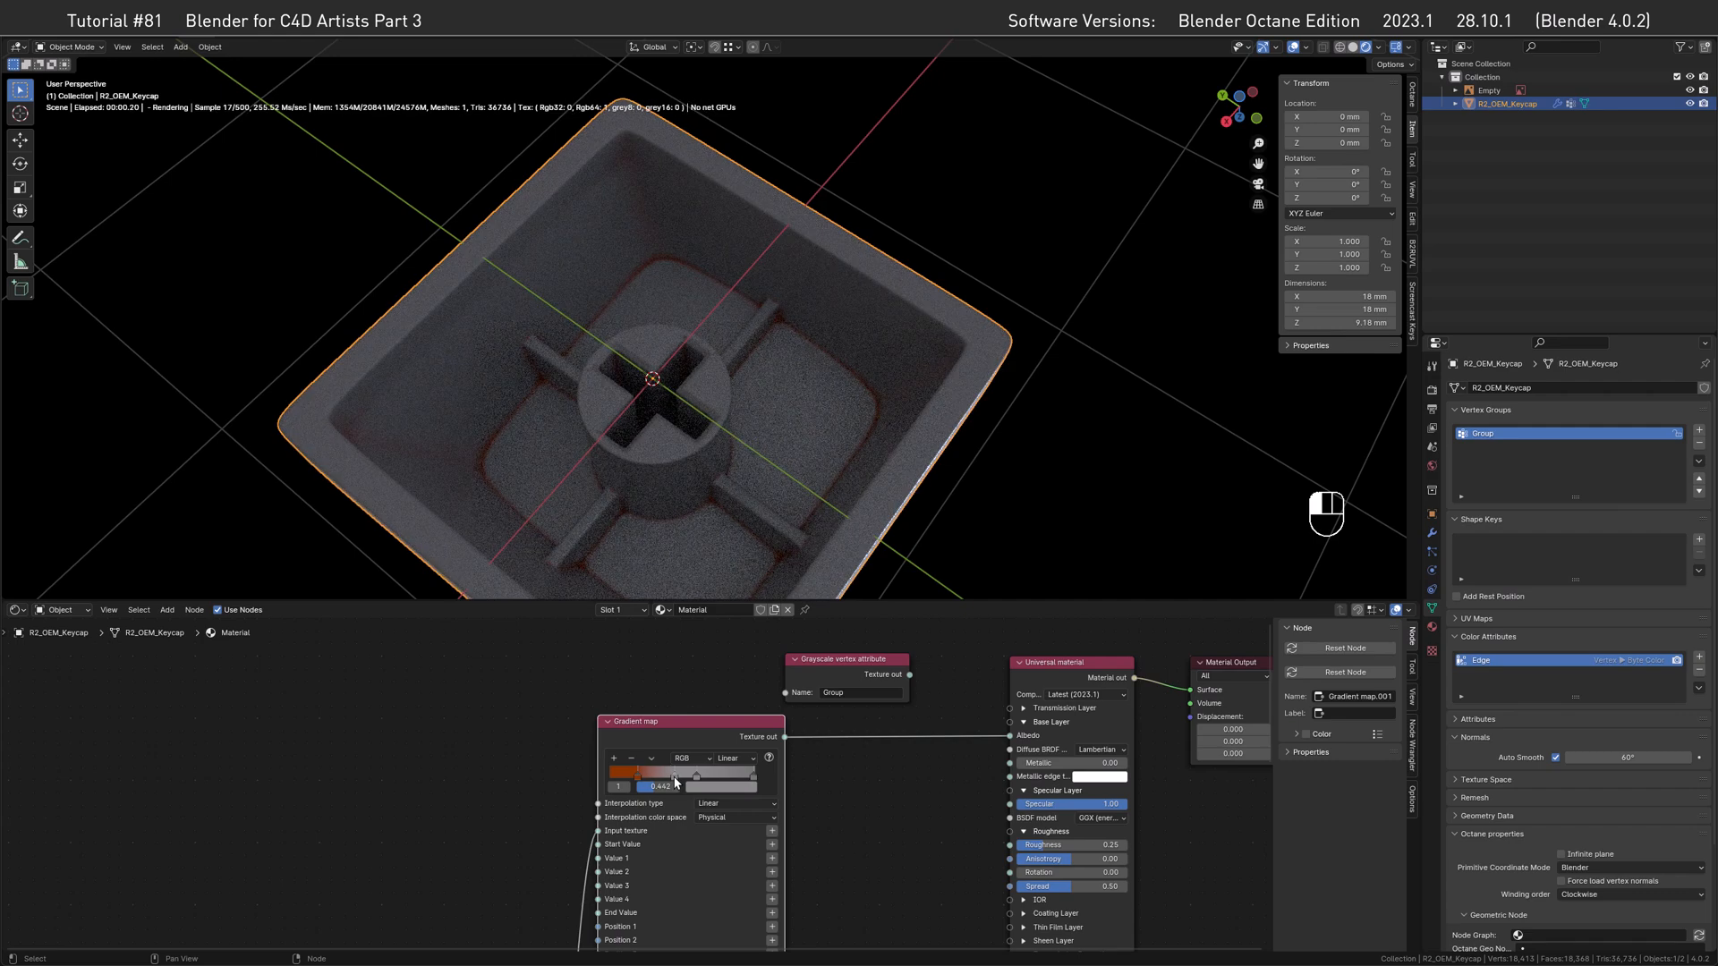
click(631, 778)
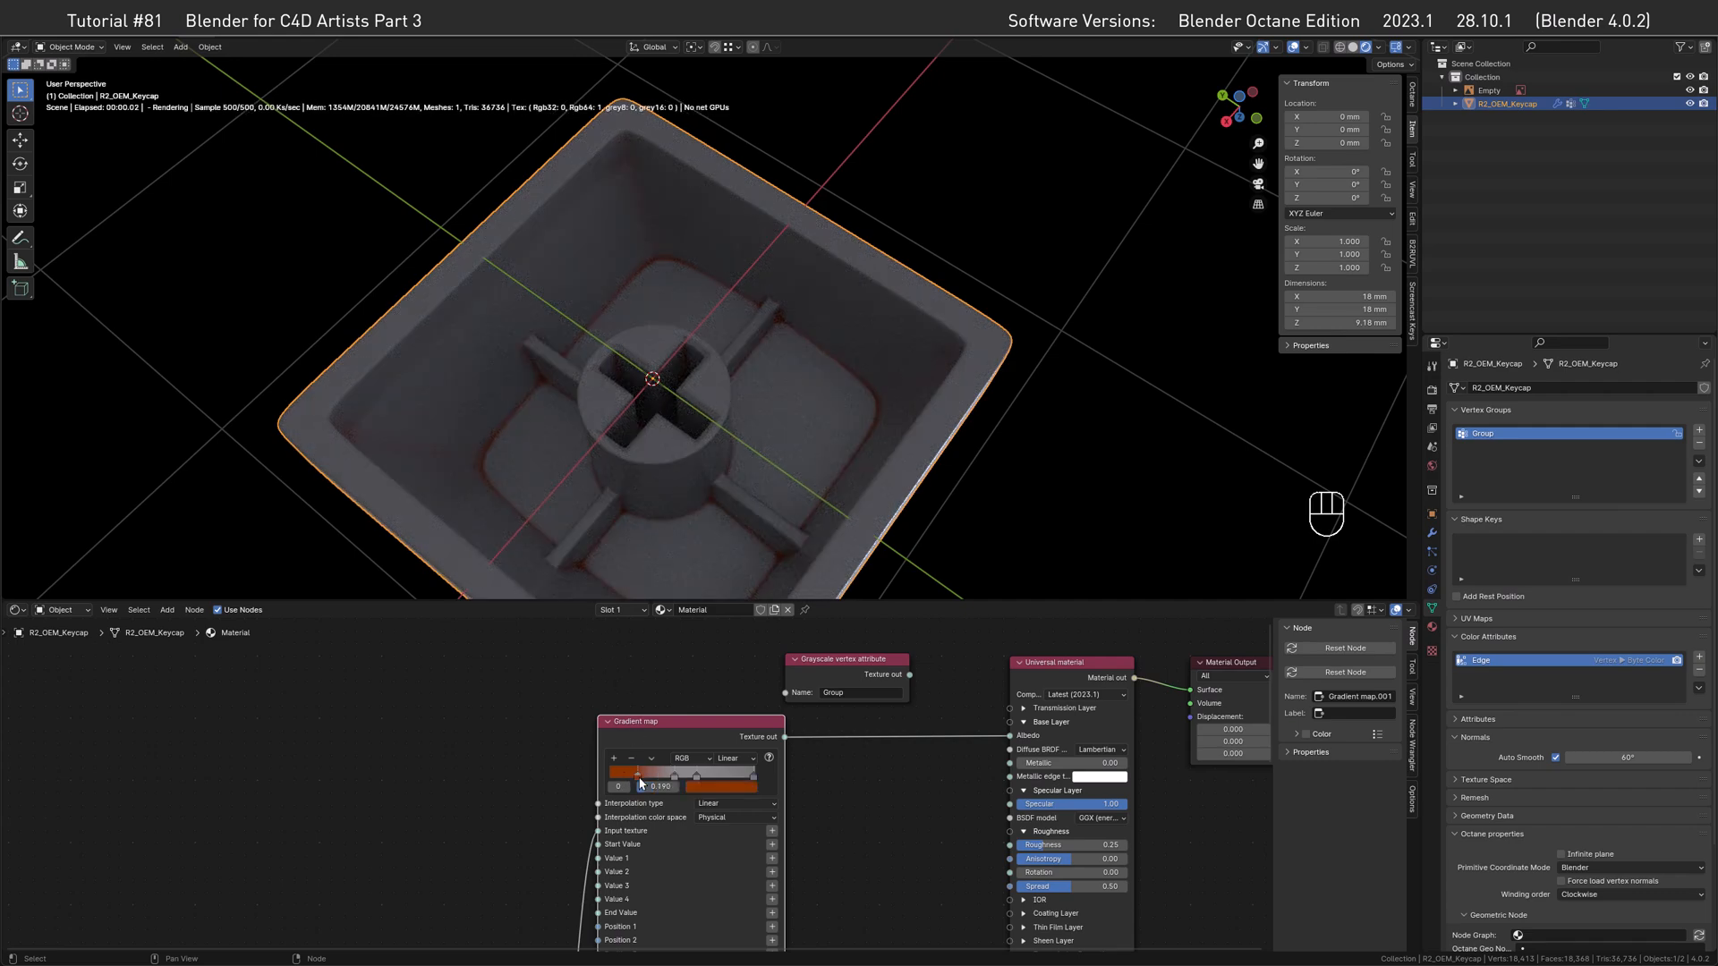
Reduce the saturation of the Gradient map's first stop to 0.25.
click(718, 788)
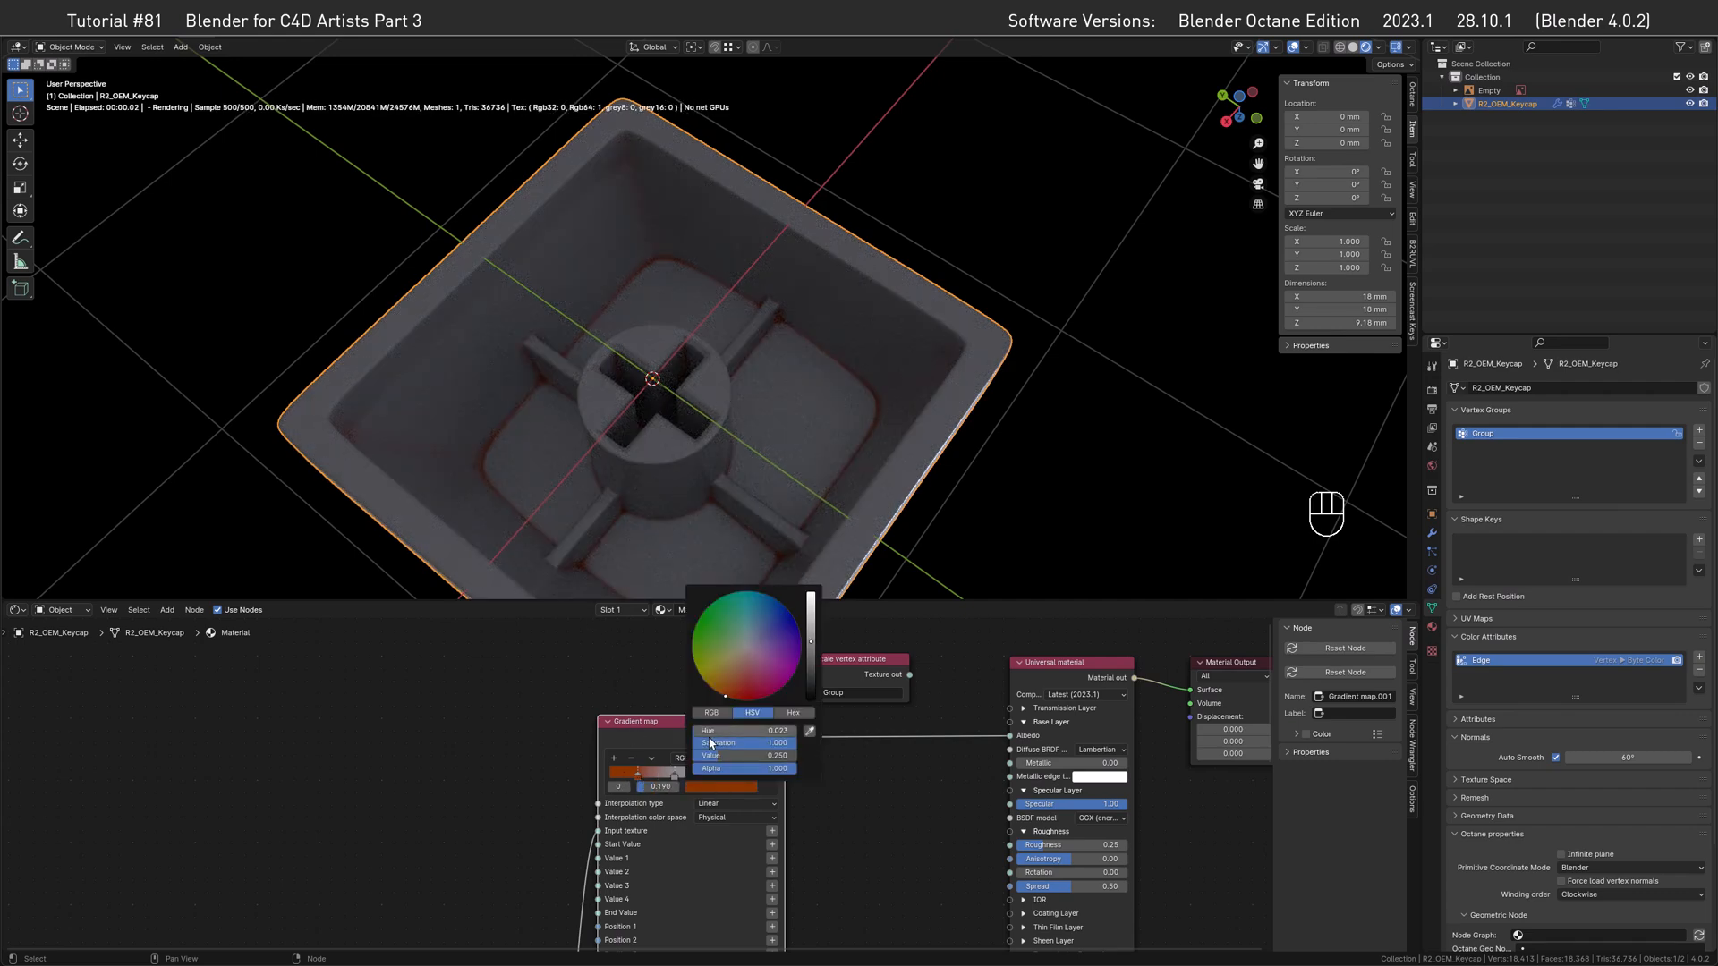
click(776, 750)
text(0.25)
key(Return)
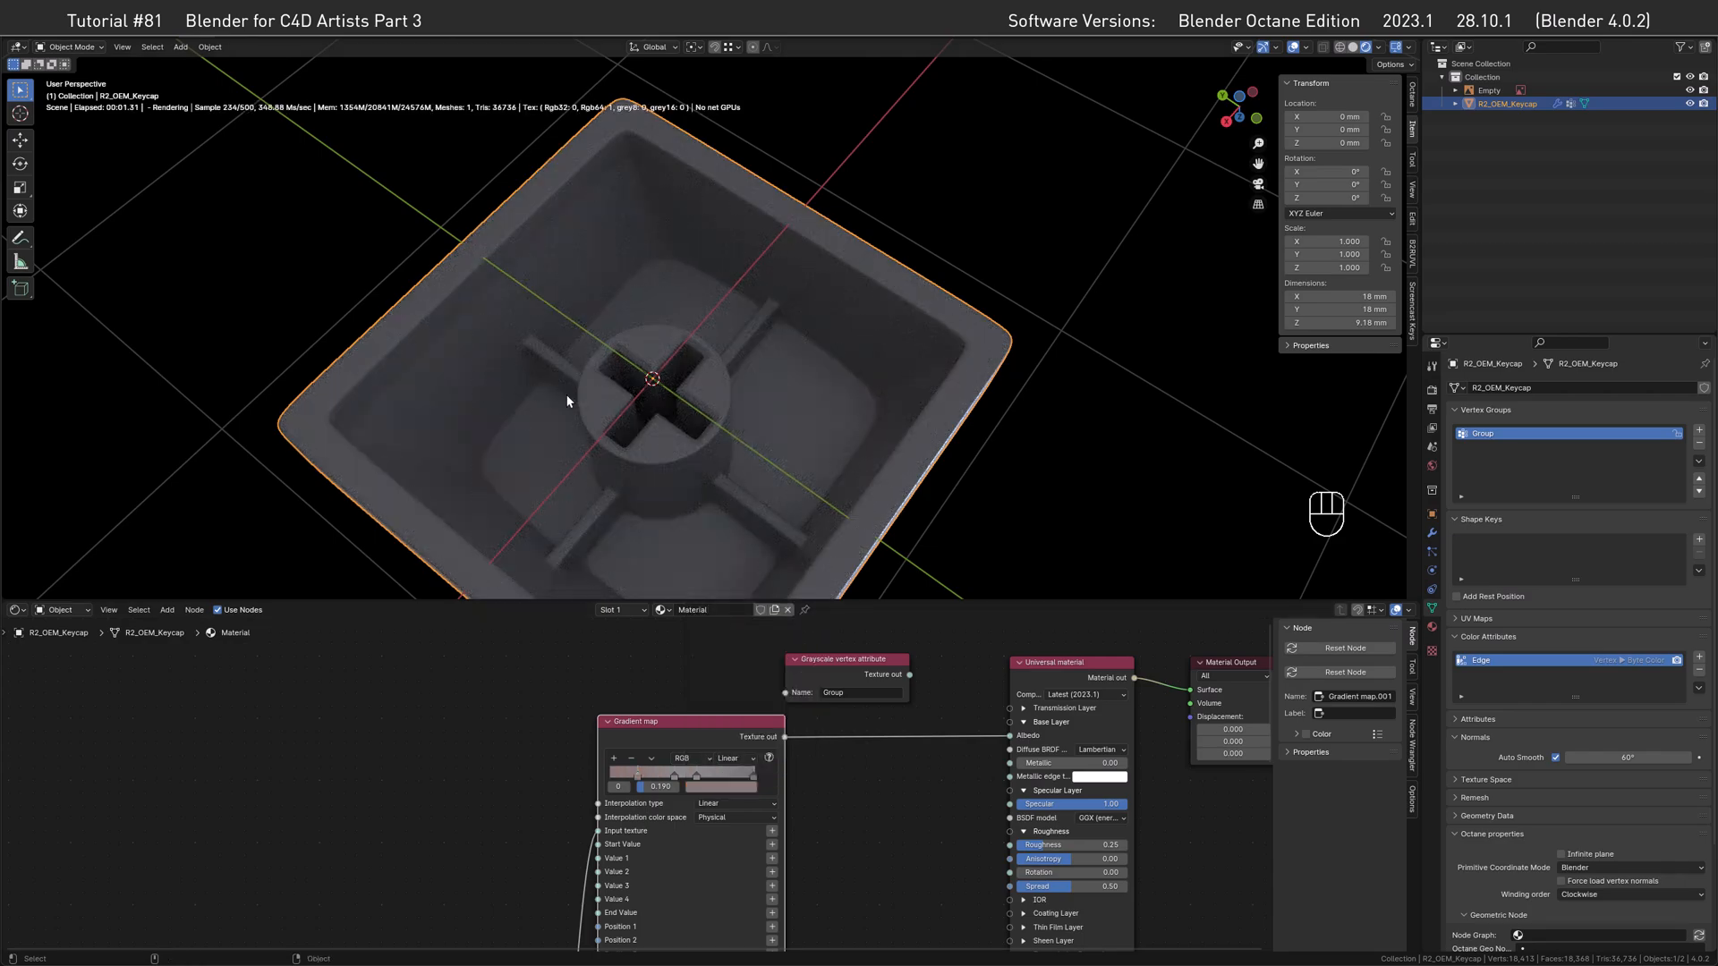
Hide the viewport overlays and inspect the rendered keycap from several sides.
alt+drag(586, 335, 319, 245)
click(1295, 47)
alt+drag(594, 315, 823, 255)
alt+middle_drag(715, 324, 722, 293)
alt+drag(723, 293, 567, 257)
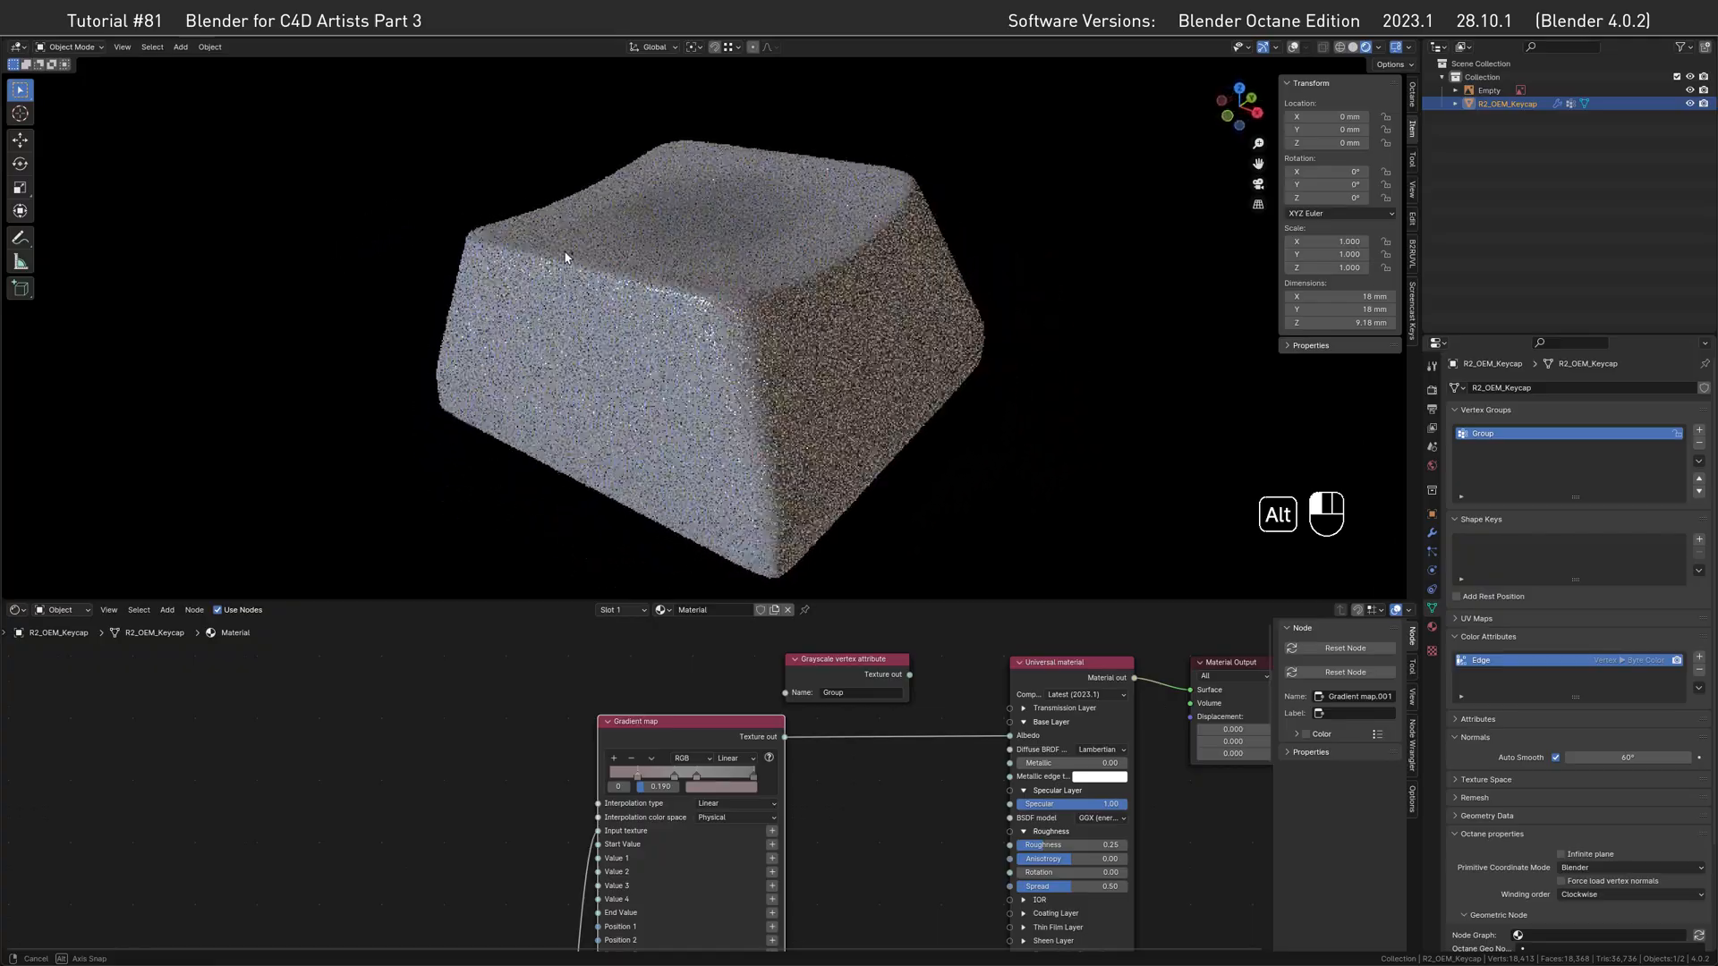
Set the keycap's Y rotation to 180° and inspect its hollow underside.
click(1355, 184)
text(180)
key(Return)
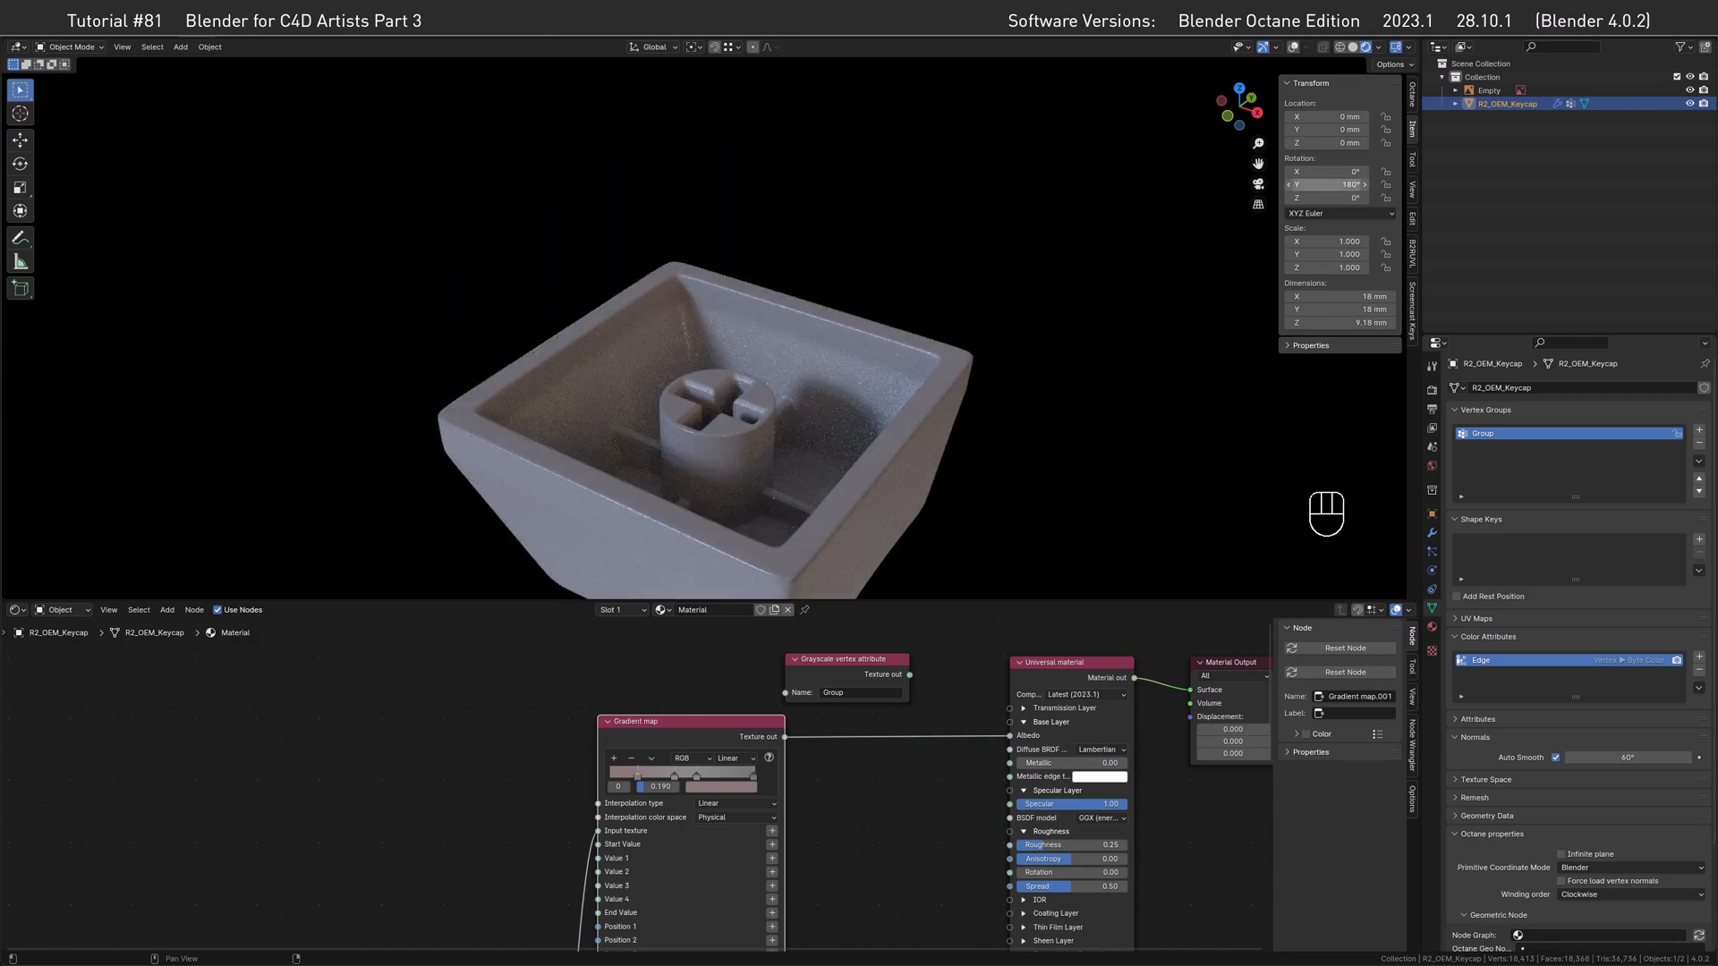
alt+drag(1001, 420, 706, 275)
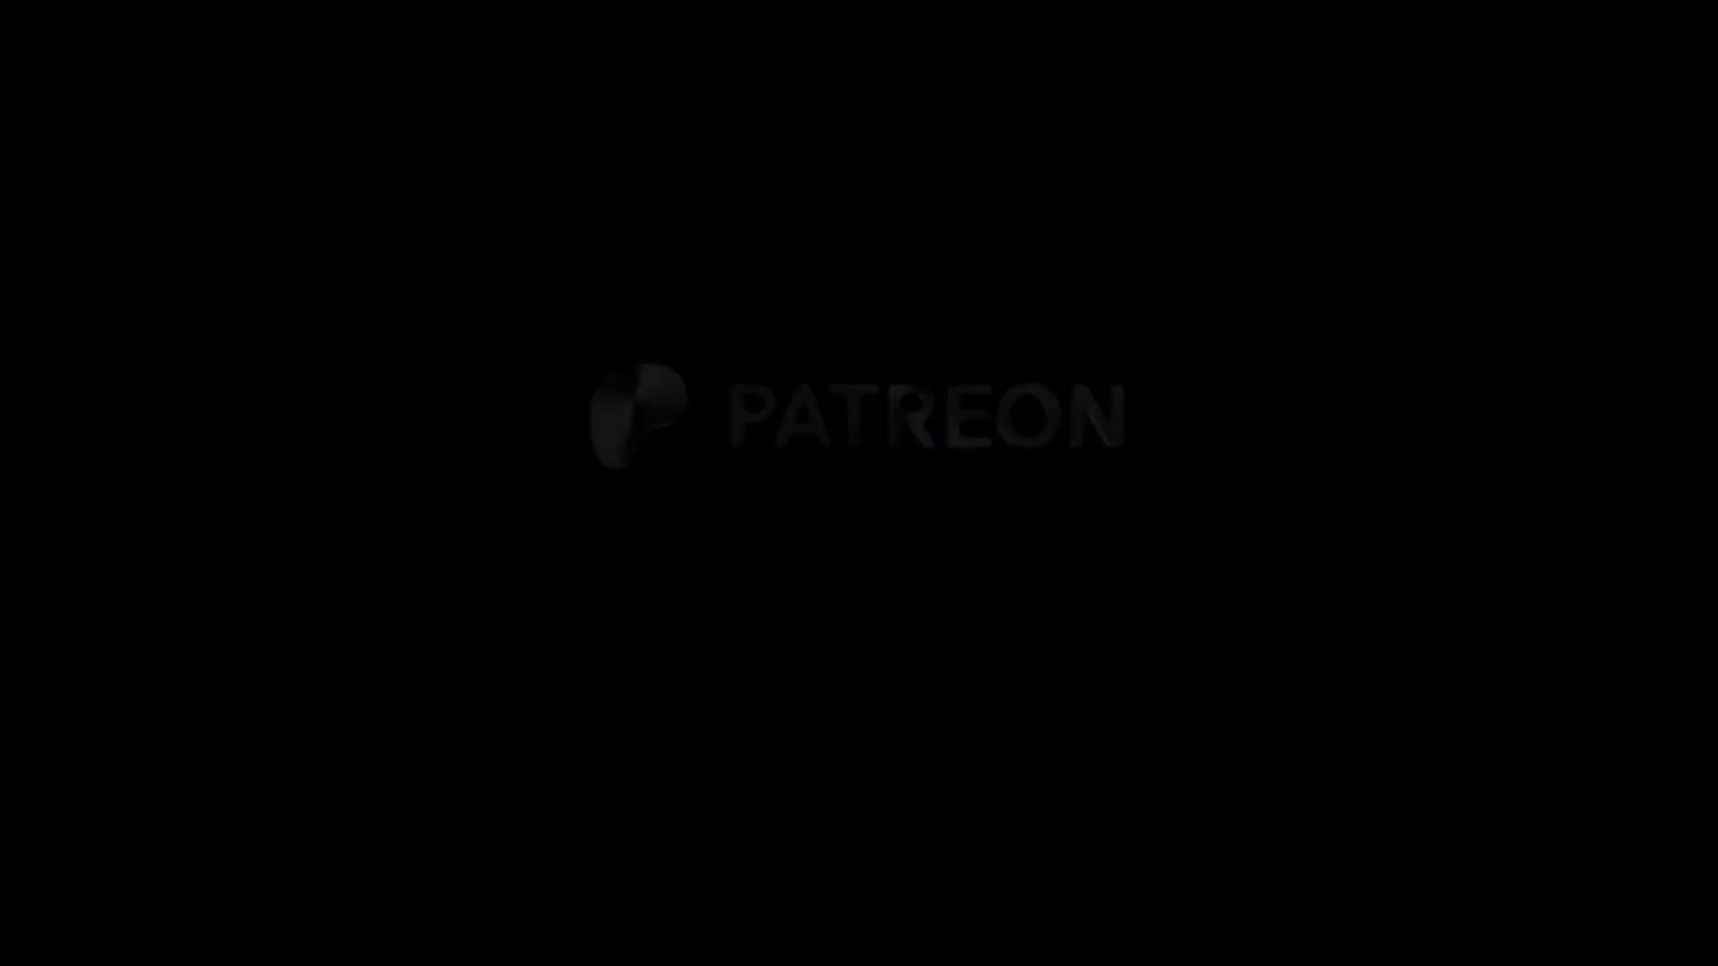